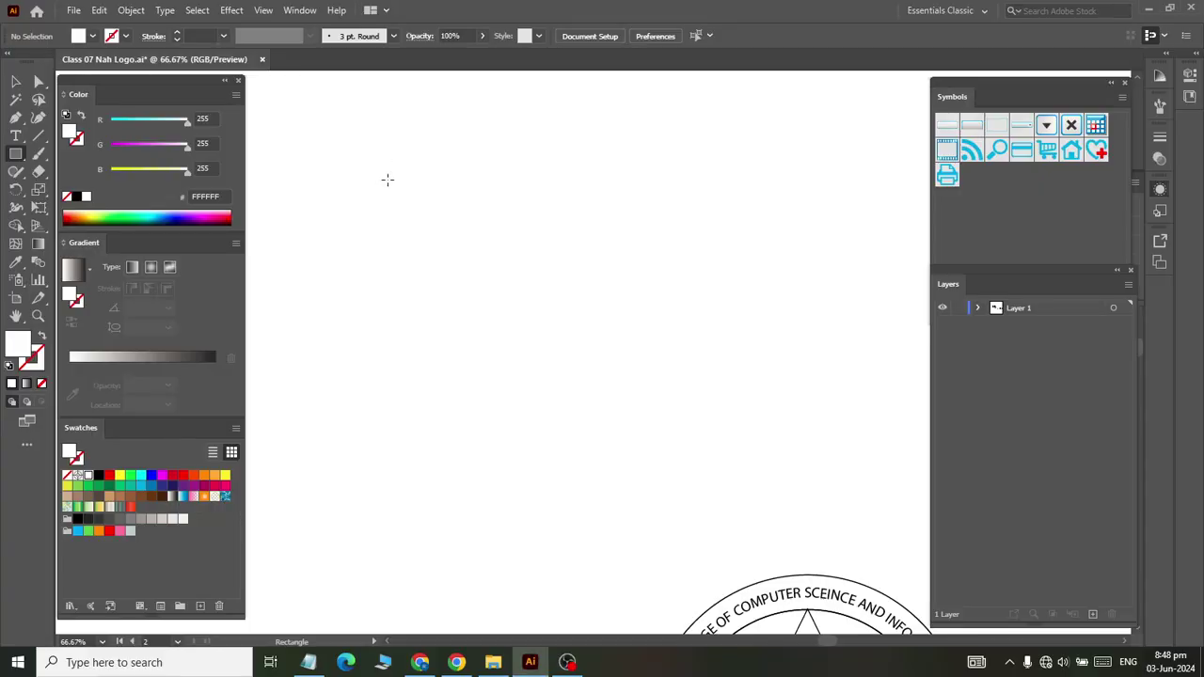
Draw a long rectangle for the first ribbon band and fill it bright green
{"action": "left_click_drag", "start_coordinate": [388, 179], "coordinate": [661, 246]}
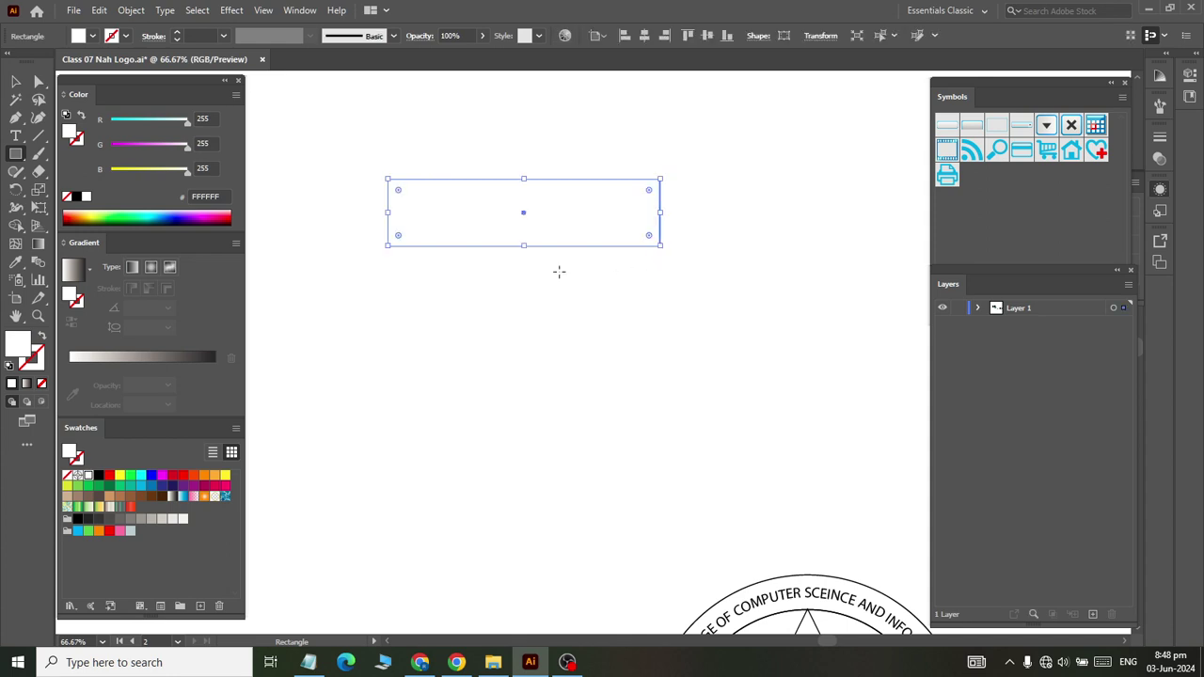
{"action": "left_click", "coordinate": [87, 485]}
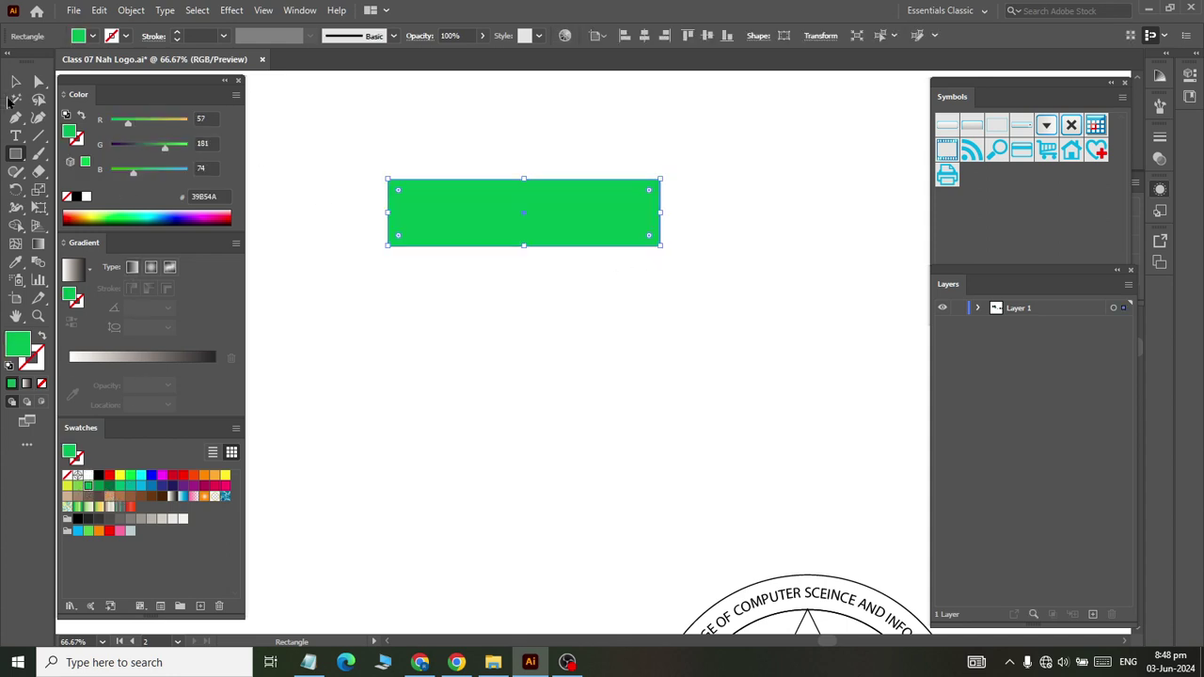
{"action": "left_click", "coordinate": [15, 82]}
Duplicate the rectangle, narrow the copy, place it at the bar's right end, and fill it 009245
{"action": "left_click_drag", "start_coordinate": [462, 214], "coordinate": [461, 428], "text": "alt"}
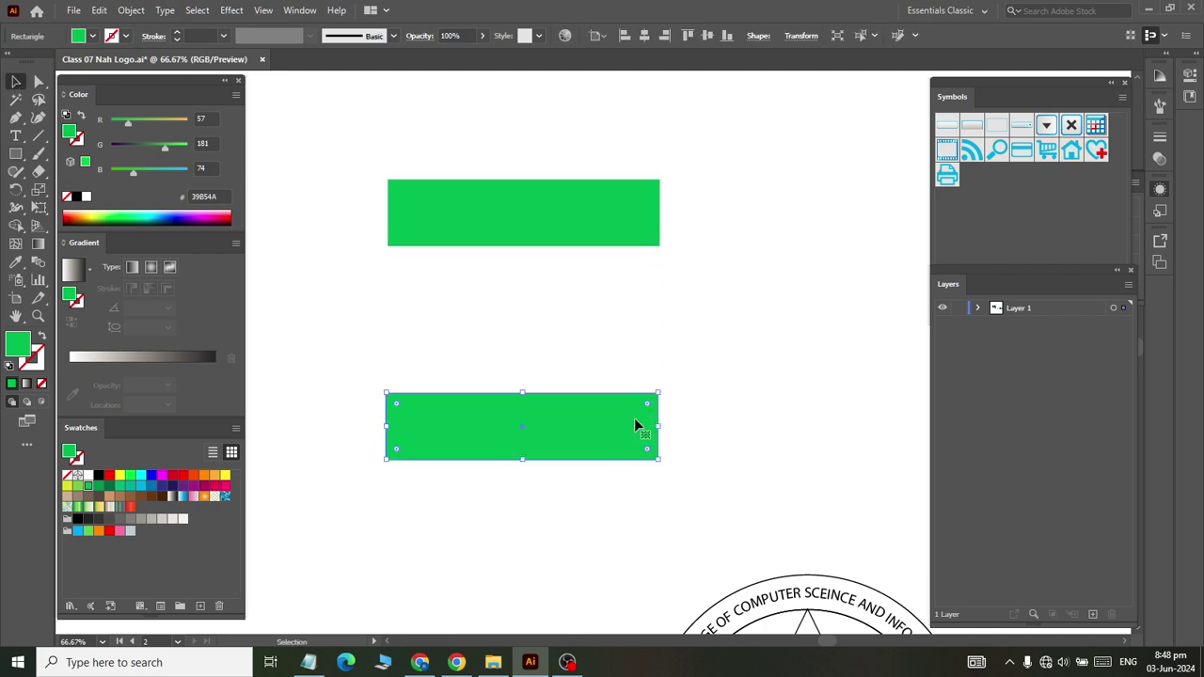
{"action": "mouse_move", "coordinate": [658, 428]}
{"action": "left_mouse_down"}
{"action": "mouse_move", "coordinate": [542, 425]}
{"action": "mouse_move", "coordinate": [541, 437]}
{"action": "left_mouse_up"}
{"action": "key", "text": "ctrl+z"}
{"action": "left_click_drag", "start_coordinate": [658, 429], "coordinate": [547, 431]}
{"action": "mouse_move", "coordinate": [467, 430]}
{"action": "left_mouse_down"}
{"action": "mouse_move", "coordinate": [721, 257]}
{"action": "mouse_move", "coordinate": [643, 333]}
{"action": "mouse_move", "coordinate": [659, 185]}
{"action": "mouse_move", "coordinate": [681, 198]}
{"action": "mouse_move", "coordinate": [674, 185]}
{"action": "left_mouse_up"}
{"action": "left_click", "coordinate": [97, 486]}
Send the 009245 rectangle behind the bright bar, shift it right, and copy it below
{"action": "right_click", "coordinate": [673, 185]}
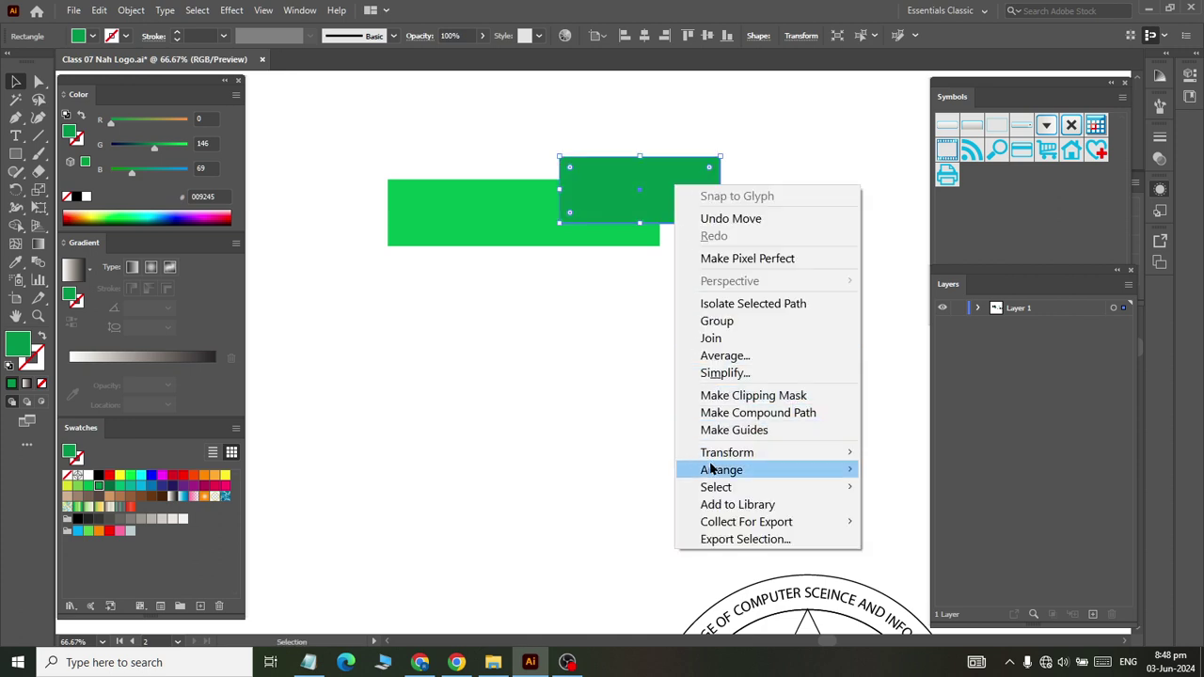
{"action": "left_click", "coordinate": [884, 525]}
{"action": "left_click", "coordinate": [604, 382]}
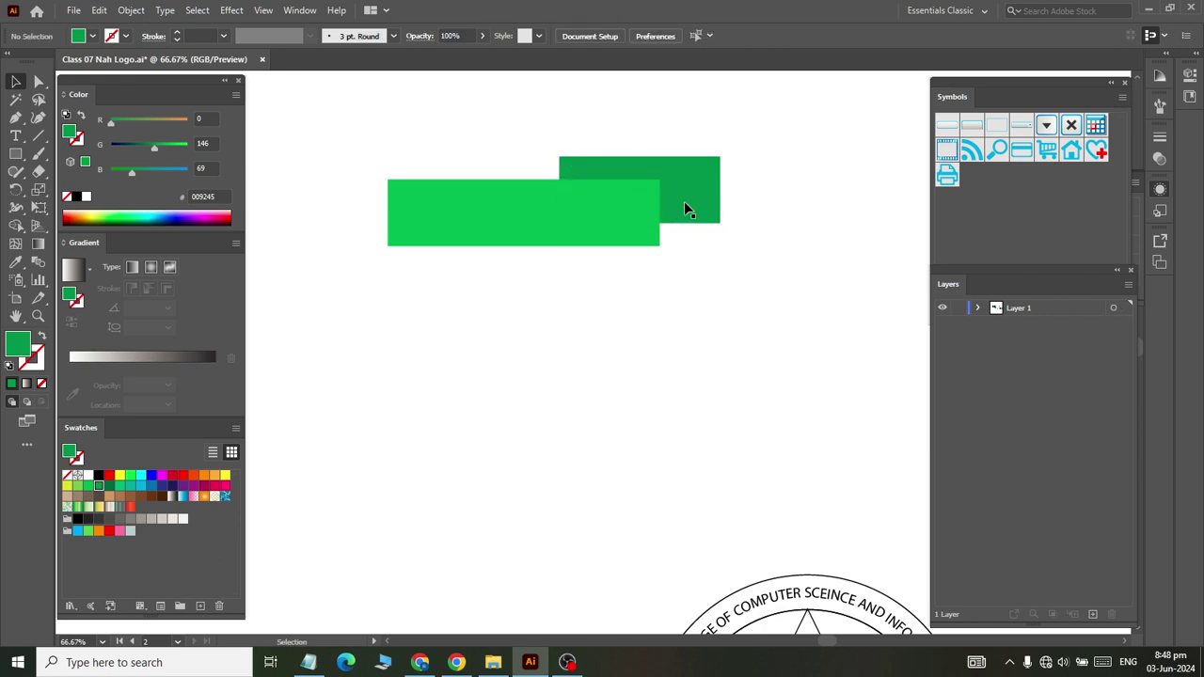
{"action": "left_click", "coordinate": [684, 201]}
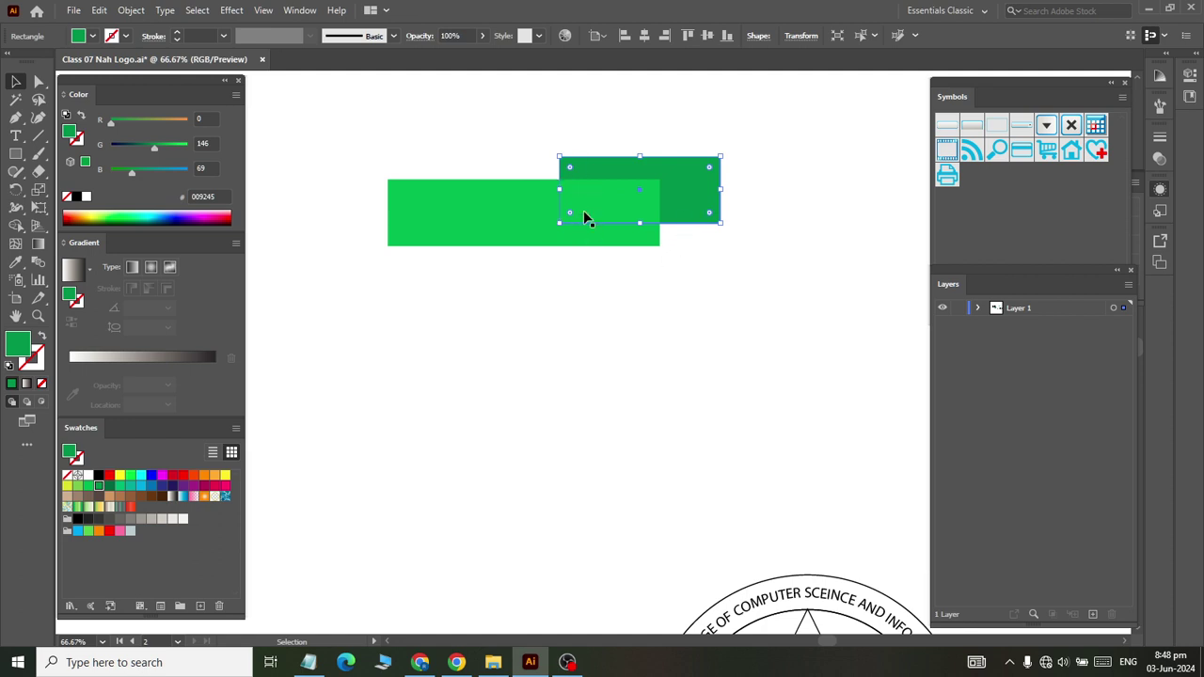
{"action": "mouse_move", "coordinate": [698, 183]}
{"action": "left_mouse_down"}
{"action": "mouse_move", "coordinate": [760, 188]}
{"action": "mouse_move", "coordinate": [701, 177]}
{"action": "left_mouse_up"}
{"action": "key", "text": "shift+Left"}
{"action": "key", "text": "shift+Left"}
{"action": "key", "text": "shift+Left"}
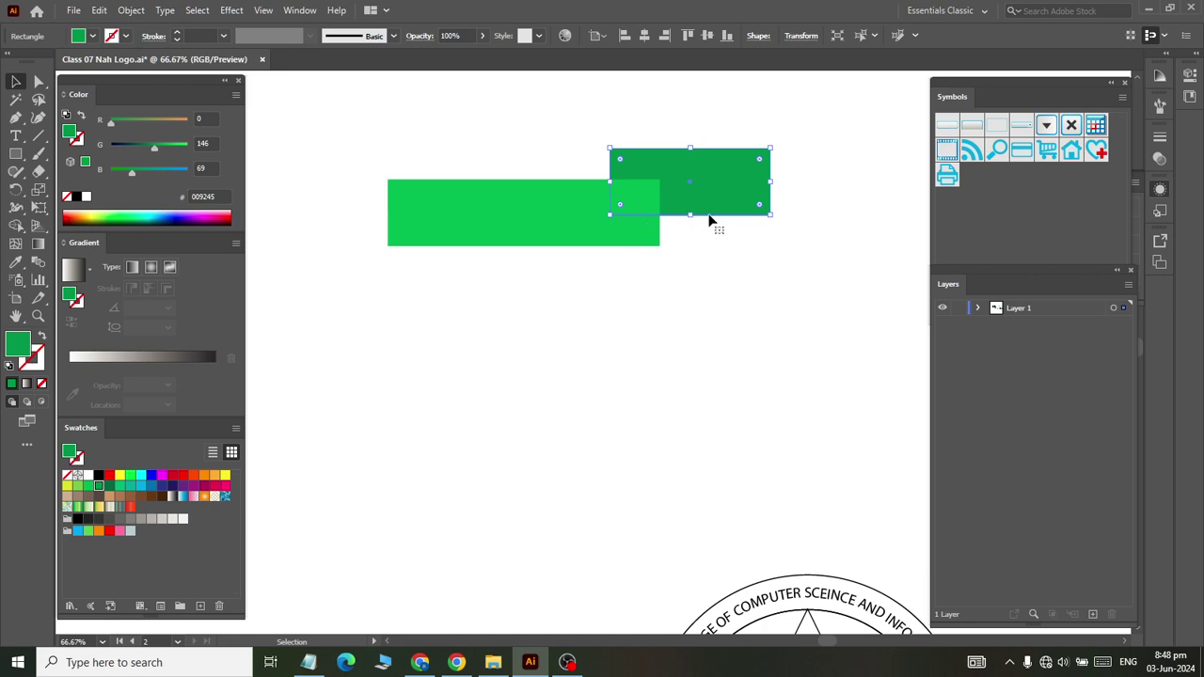
{"action": "left_click", "coordinate": [693, 220]}
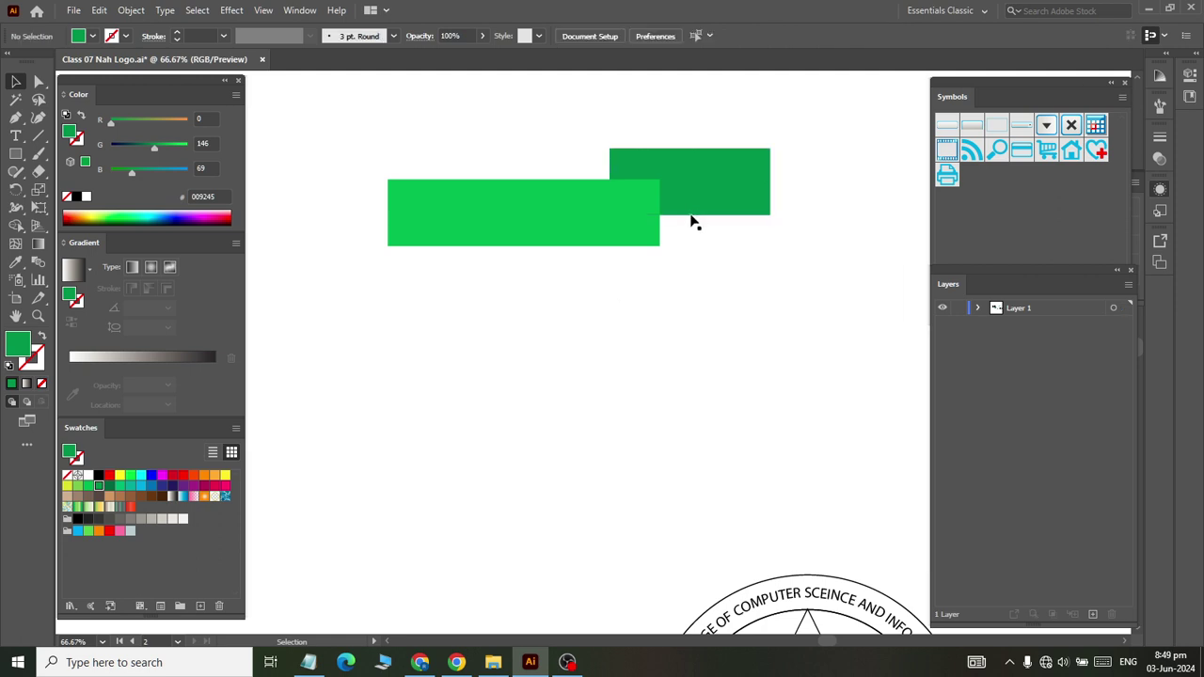
{"action": "mouse_move", "coordinate": [690, 188]}
{"action": "left_mouse_down"}
{"action": "mouse_move", "coordinate": [687, 369]}
{"action": "mouse_move", "coordinate": [712, 423]}
{"action": "mouse_move", "coordinate": [647, 428]}
{"action": "left_mouse_up"}
Fill the lower copy 006837, move it beside the others, and send it to the back
{"action": "left_click", "coordinate": [108, 486]}
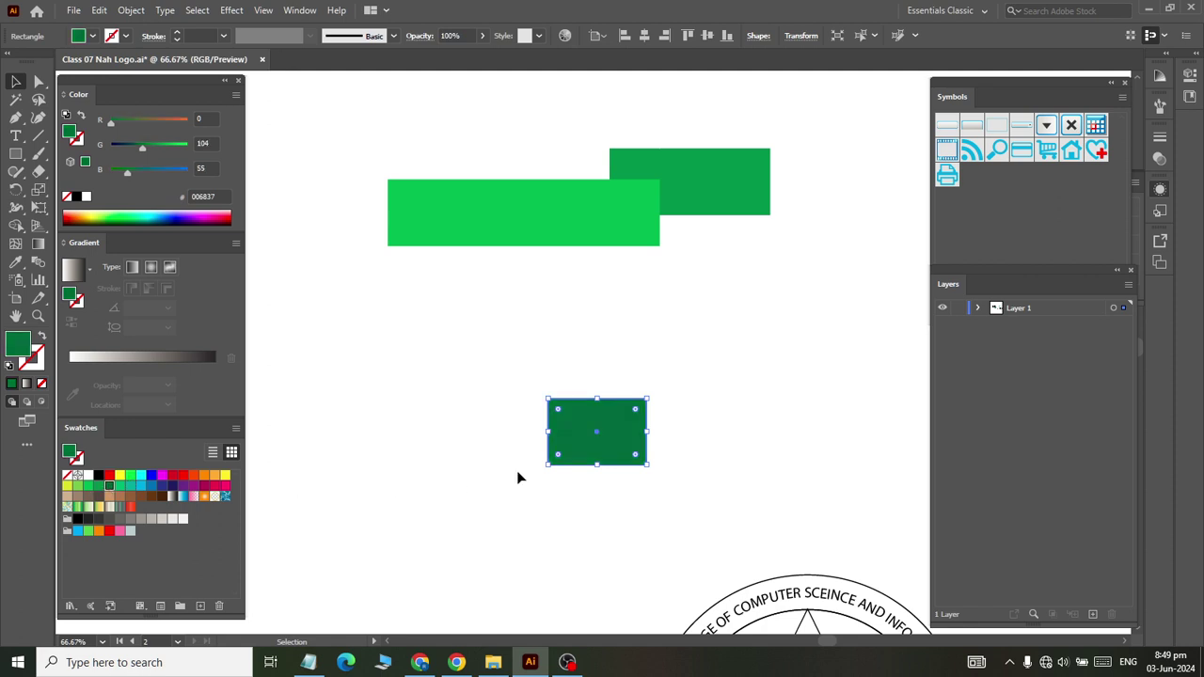
{"action": "mouse_move", "coordinate": [585, 457]}
{"action": "left_mouse_down"}
{"action": "mouse_move", "coordinate": [786, 206]}
{"action": "mouse_move", "coordinate": [786, 179]}
{"action": "left_mouse_up"}
{"action": "right_click", "coordinate": [787, 177]}
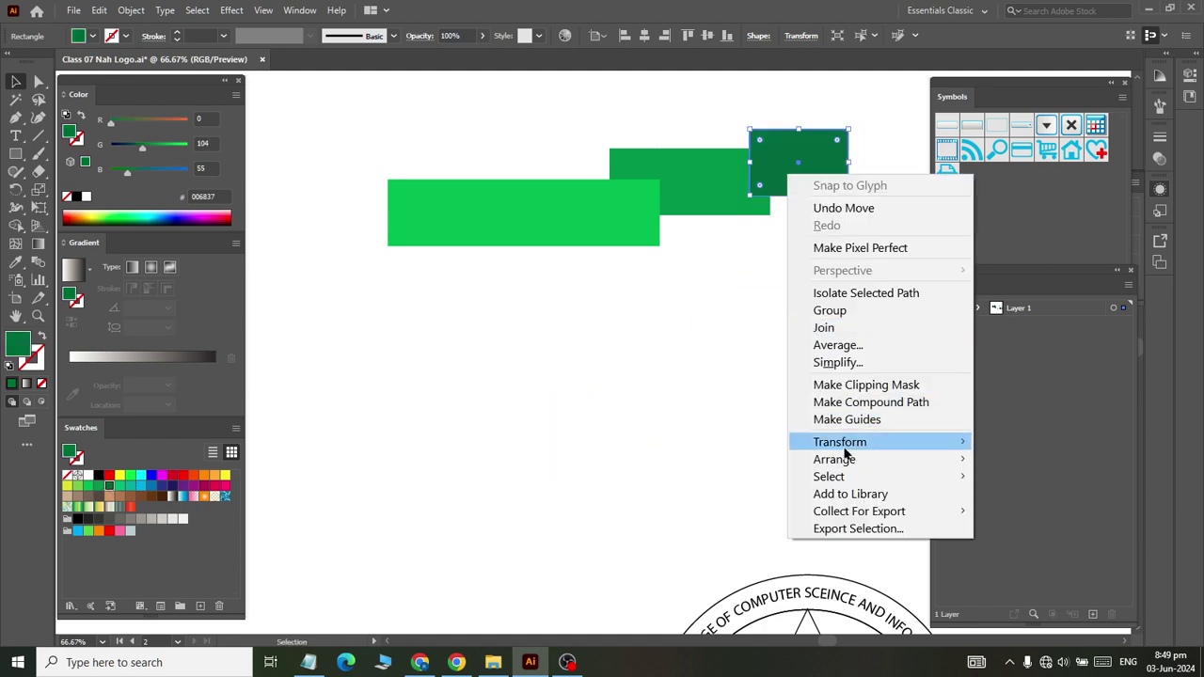
{"action": "left_click", "coordinate": [663, 511]}
{"action": "left_click", "coordinate": [611, 446]}
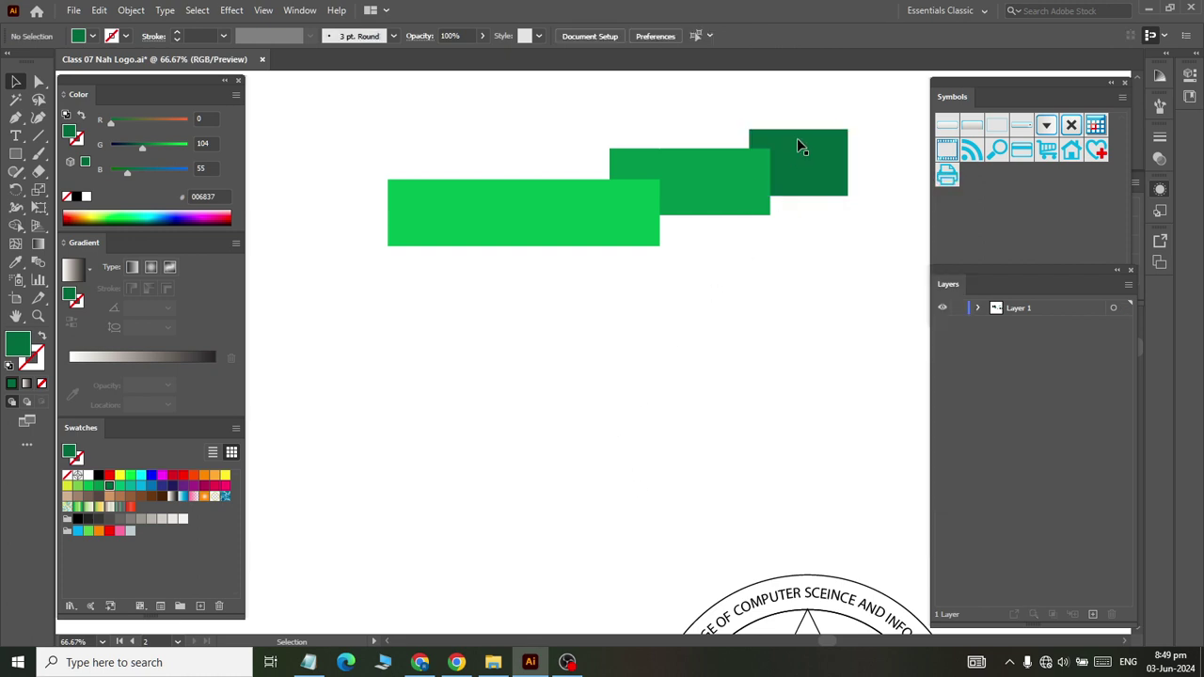
{"action": "left_click_drag", "start_coordinate": [797, 138], "coordinate": [799, 172]}
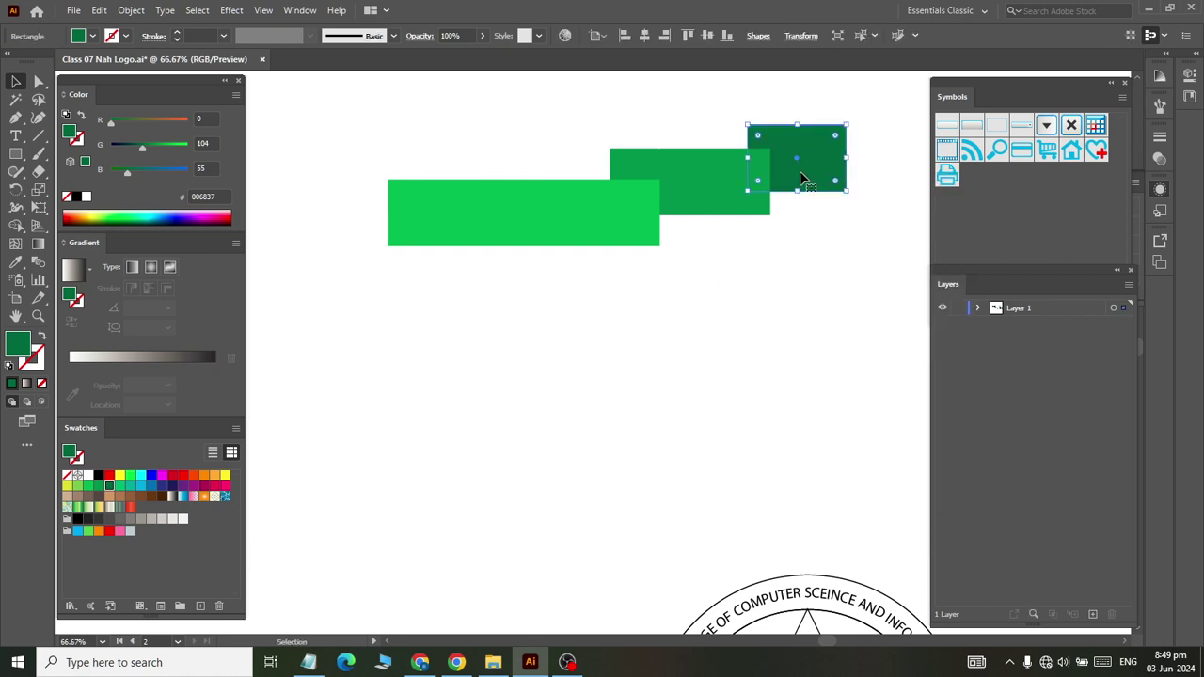
Shift the 009245 rectangle down and right, then move the deep-green rectangle back below
{"action": "left_click", "coordinate": [567, 395]}
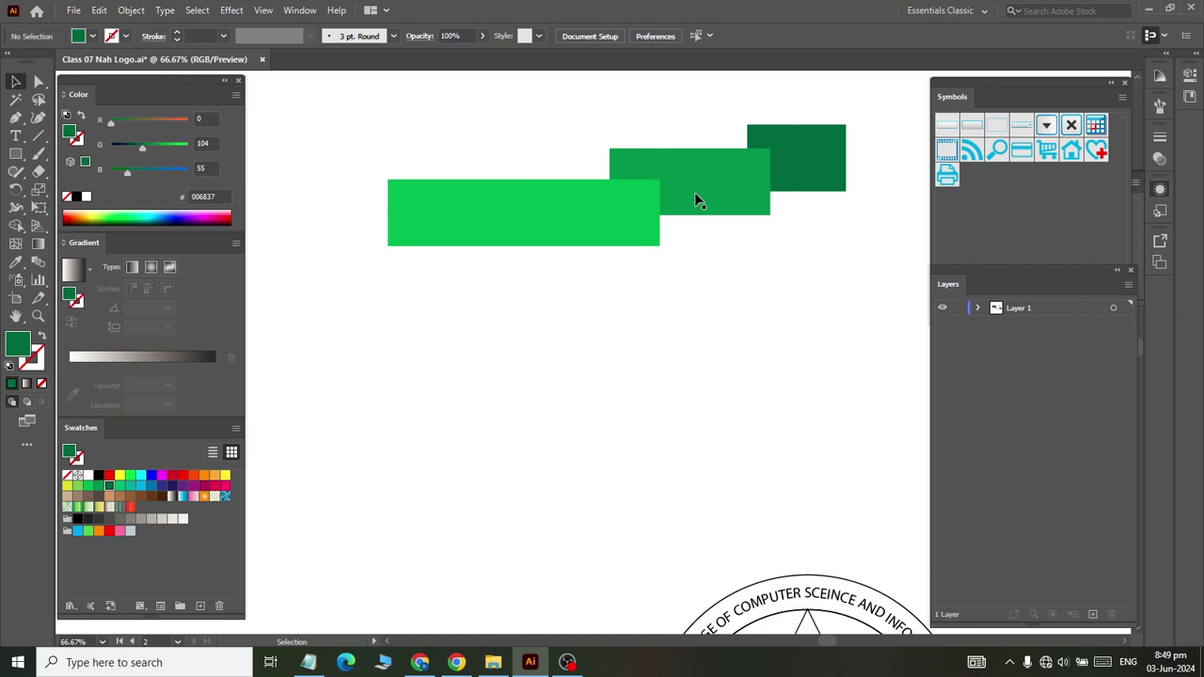
{"action": "mouse_move", "coordinate": [689, 205]}
{"action": "left_mouse_down"}
{"action": "mouse_move", "coordinate": [736, 242]}
{"action": "mouse_move", "coordinate": [683, 217]}
{"action": "left_mouse_up"}
{"action": "left_click_drag", "start_coordinate": [683, 217], "coordinate": [700, 209]}
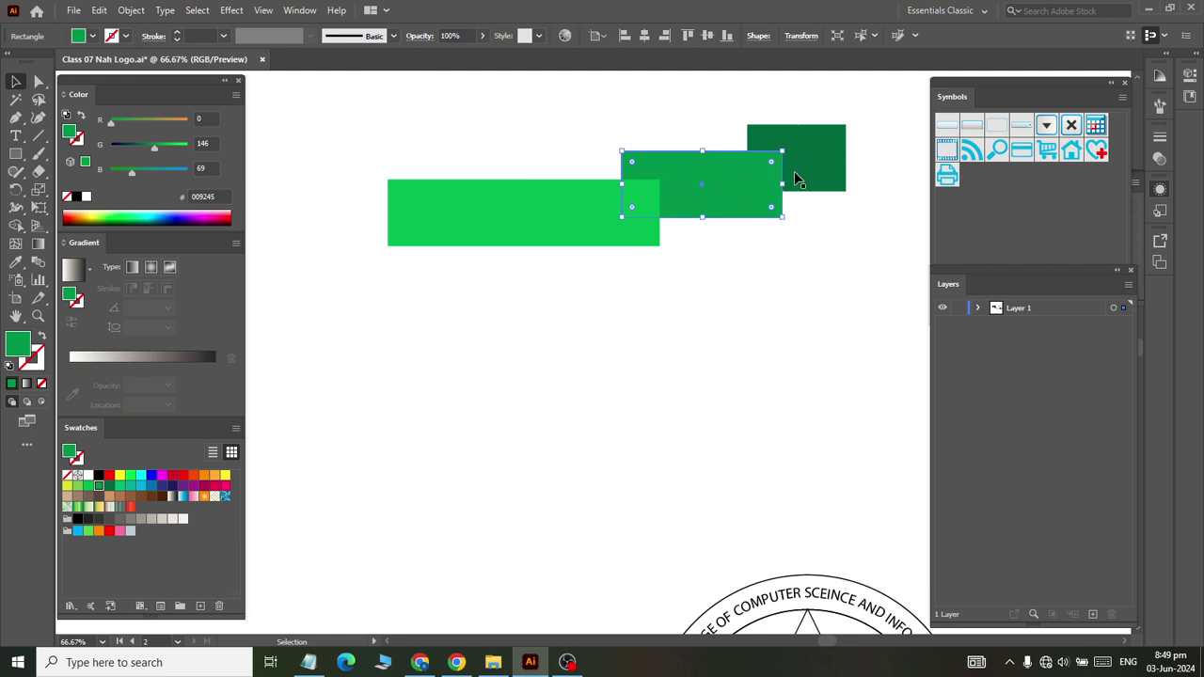
{"action": "left_click", "coordinate": [709, 323]}
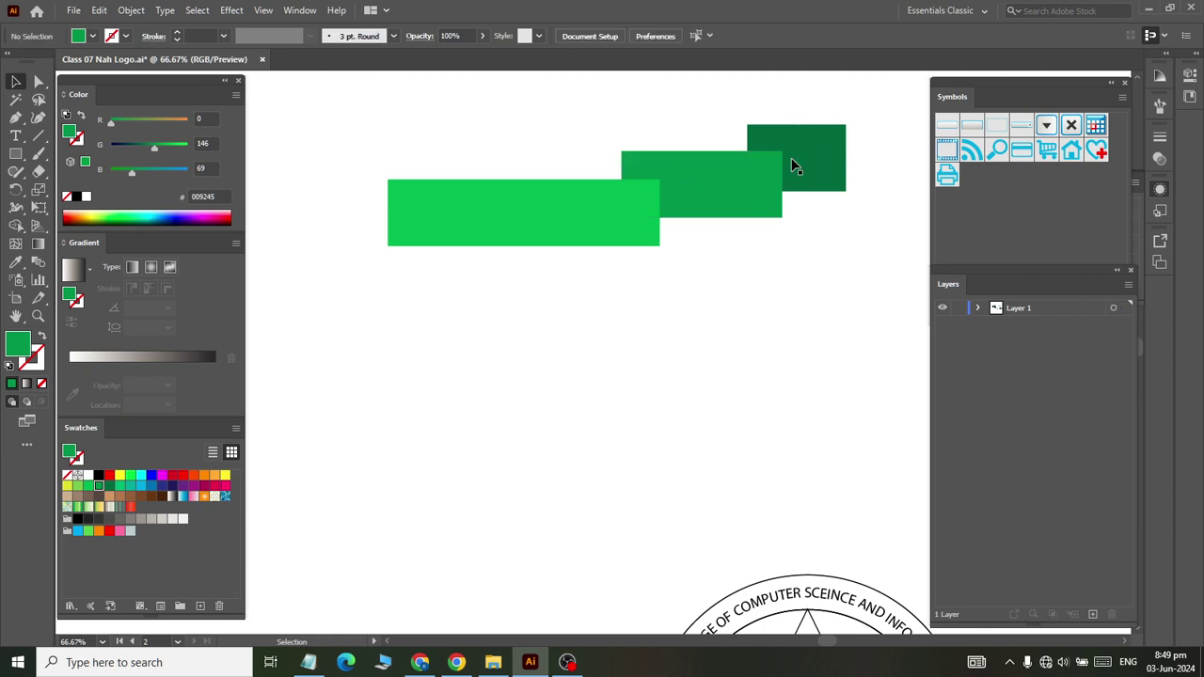
{"action": "left_click_drag", "start_coordinate": [793, 167], "coordinate": [594, 431]}
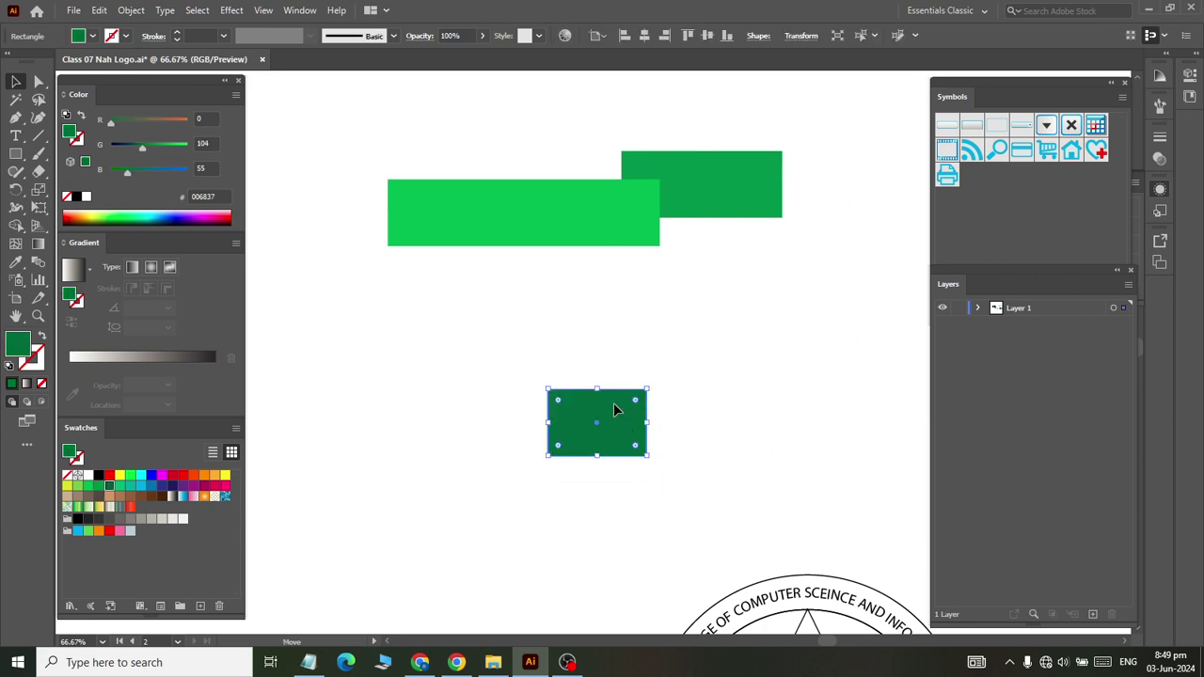
Swap swatches: the upper-right rectangle becomes 006837, the lower small one 009245
{"action": "left_click_drag", "start_coordinate": [616, 416], "coordinate": [634, 323]}
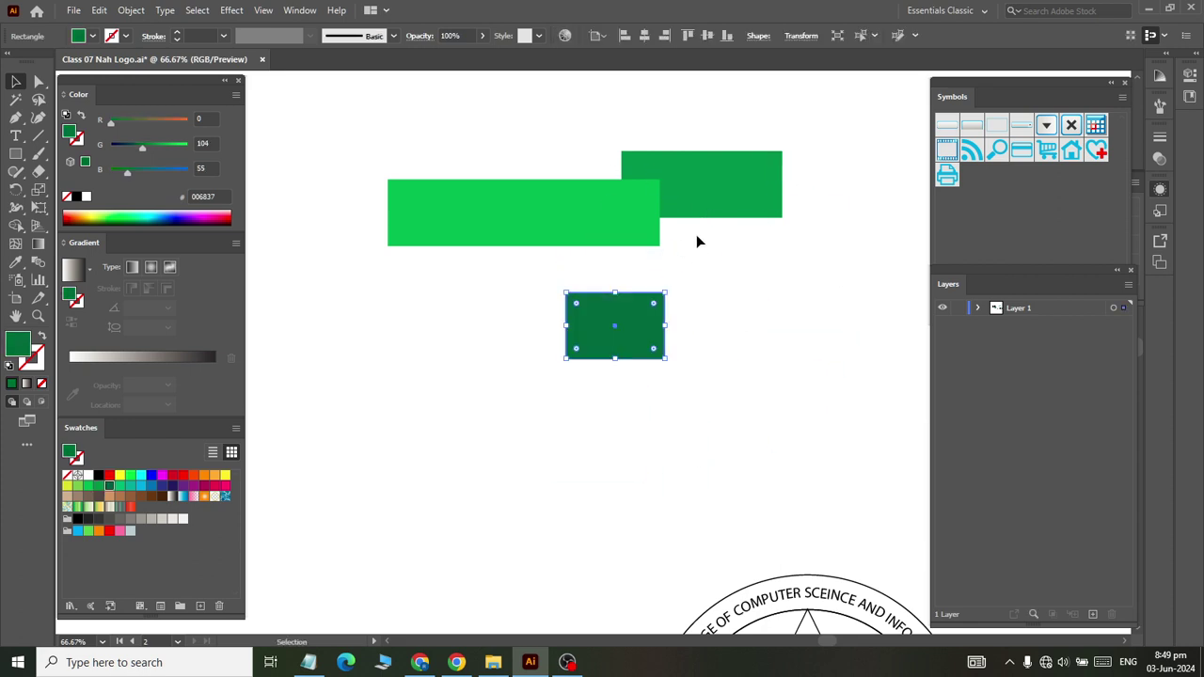
{"action": "left_click", "coordinate": [694, 214]}
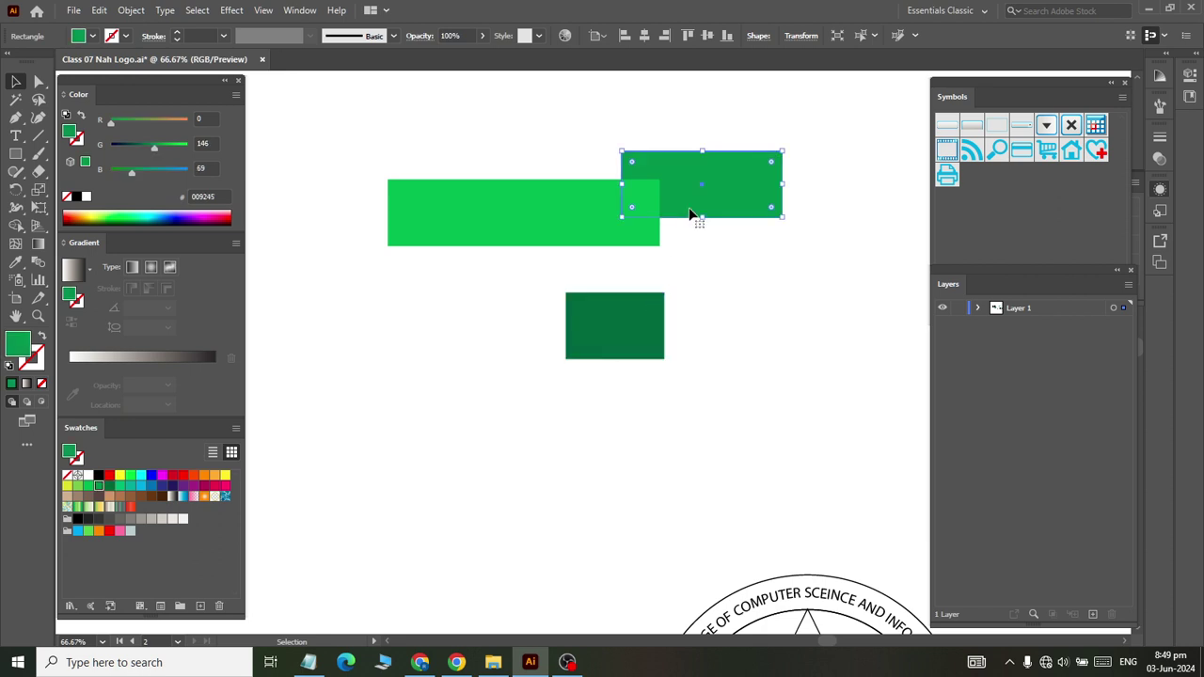
{"action": "left_click", "coordinate": [109, 486]}
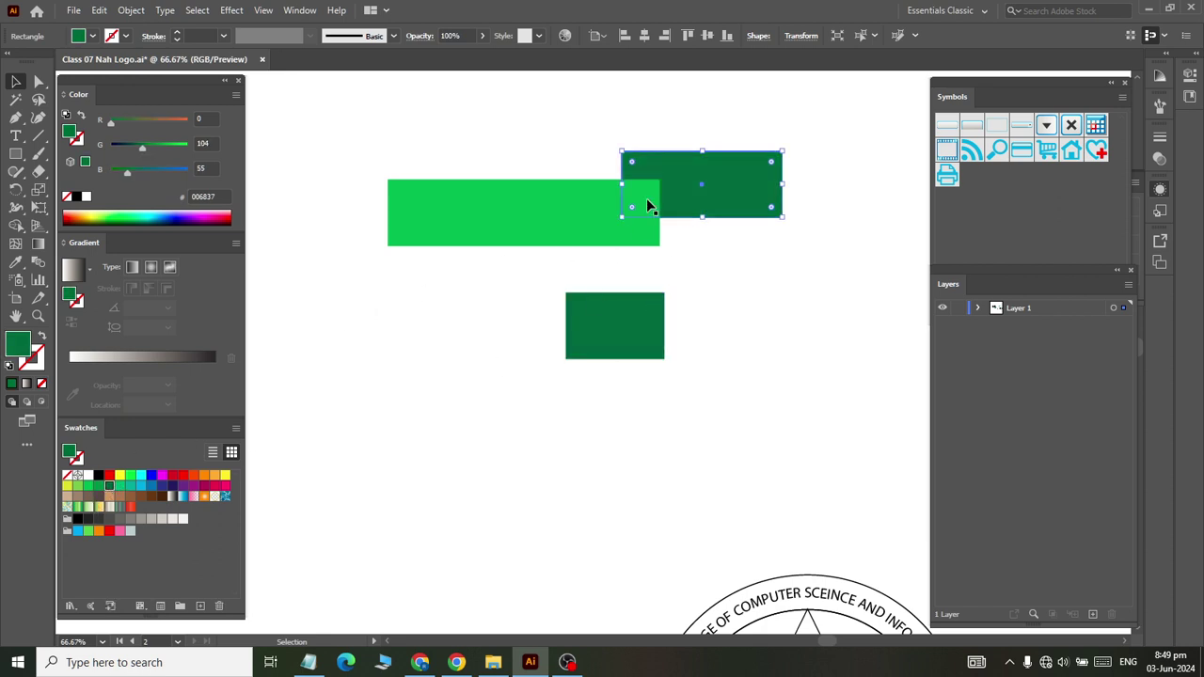
{"action": "left_click", "coordinate": [610, 354]}
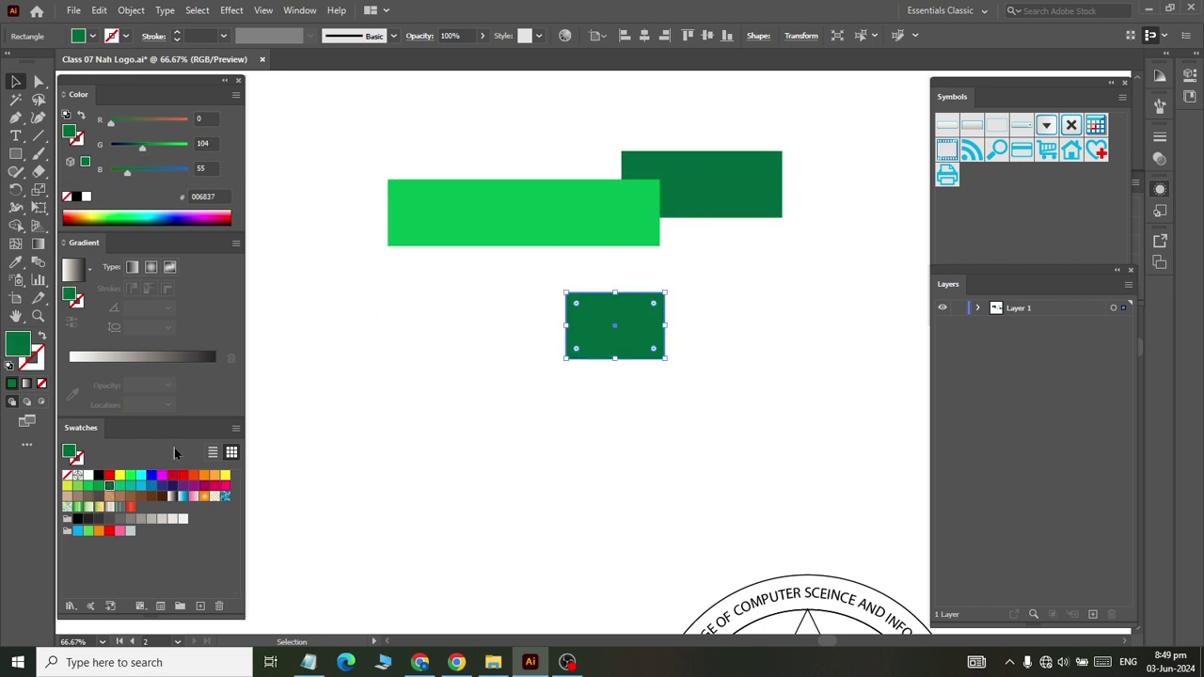
{"action": "left_click", "coordinate": [99, 486]}
Place the small 009245 square on the joint and send the deep-green rectangle to the back
{"action": "left_click", "coordinate": [264, 487]}
{"action": "left_click", "coordinate": [613, 331]}
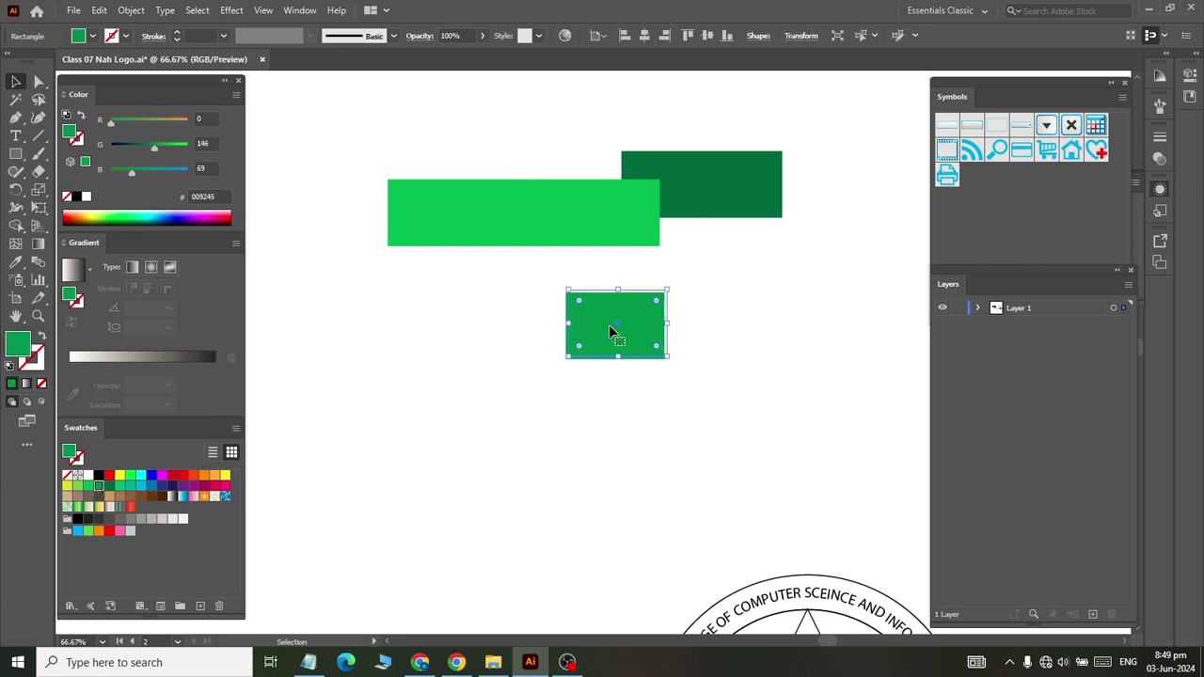
{"action": "mouse_move", "coordinate": [636, 329]}
{"action": "left_mouse_down"}
{"action": "mouse_move", "coordinate": [681, 314]}
{"action": "mouse_move", "coordinate": [629, 176]}
{"action": "mouse_move", "coordinate": [614, 184]}
{"action": "mouse_move", "coordinate": [649, 198]}
{"action": "left_mouse_up"}
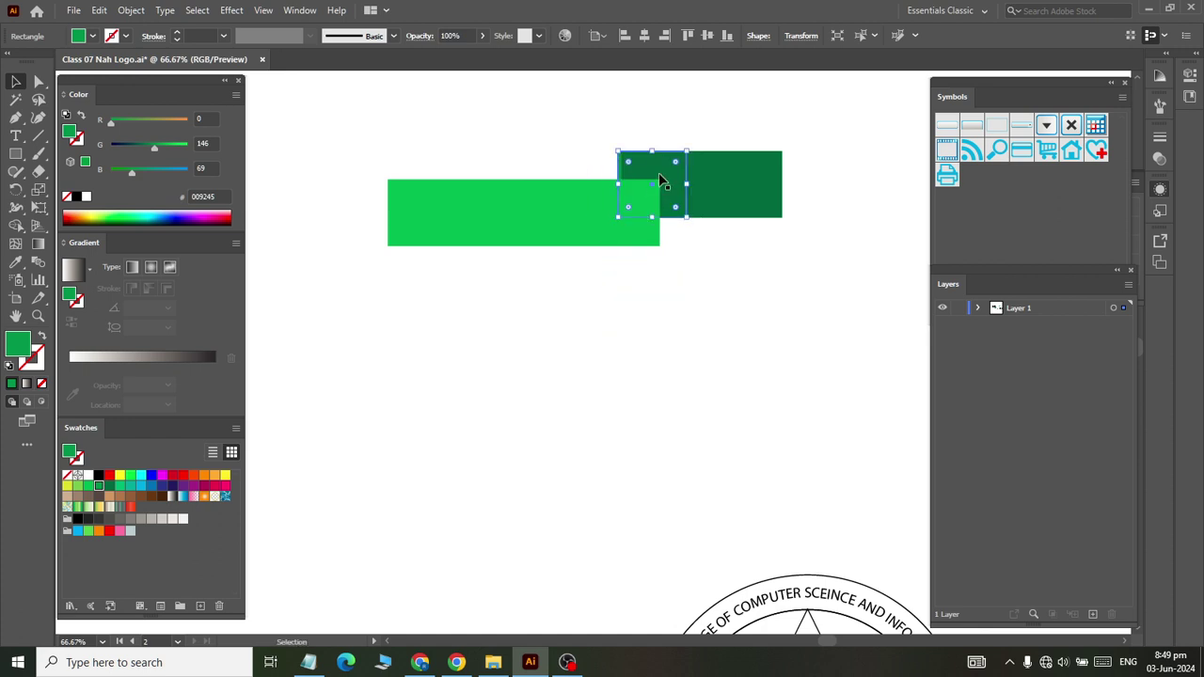
{"action": "left_click", "coordinate": [686, 182]}
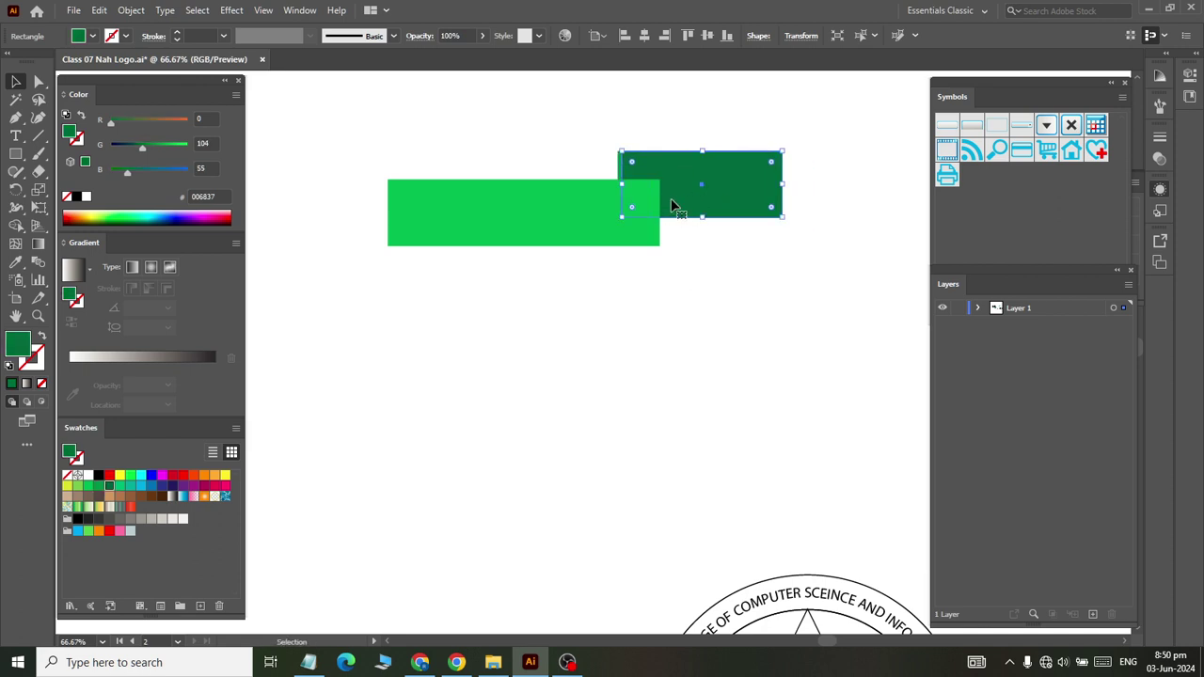
{"action": "right_click", "coordinate": [682, 167]}
{"action": "mouse_move", "coordinate": [730, 453]}
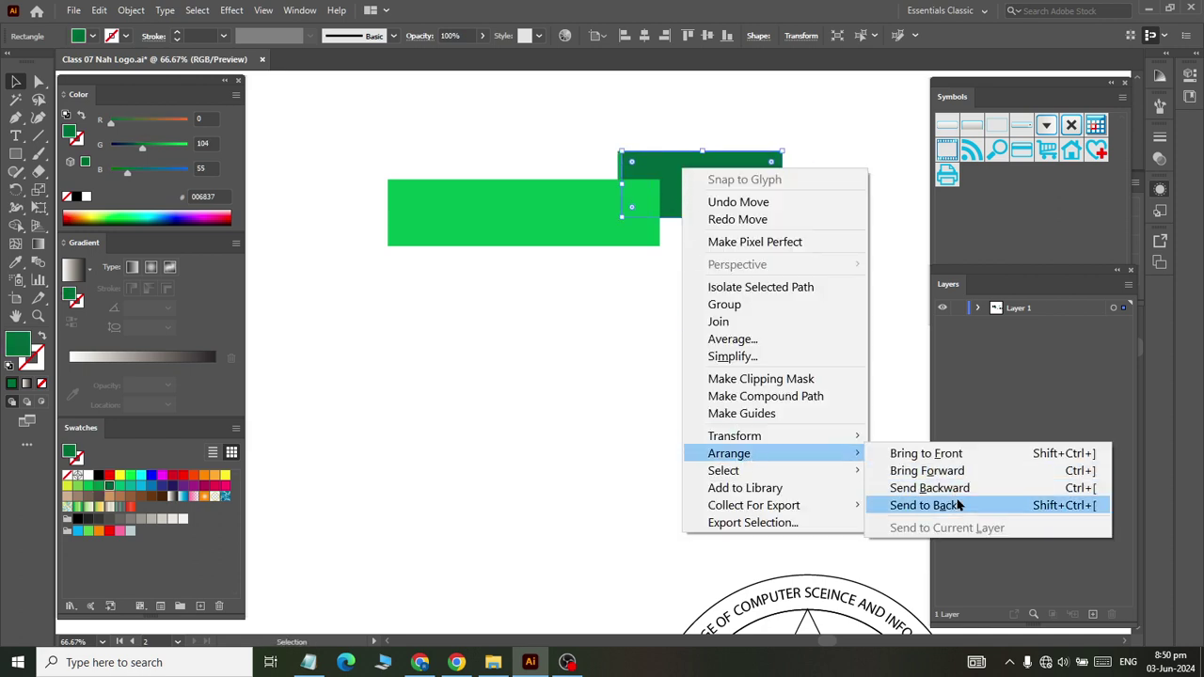
{"action": "left_click", "coordinate": [959, 505]}
{"action": "left_click", "coordinate": [709, 269]}
{"action": "mouse_move", "coordinate": [674, 187]}
{"action": "left_mouse_down"}
{"action": "mouse_move", "coordinate": [695, 215]}
{"action": "mouse_move", "coordinate": [669, 183]}
{"action": "left_mouse_up"}
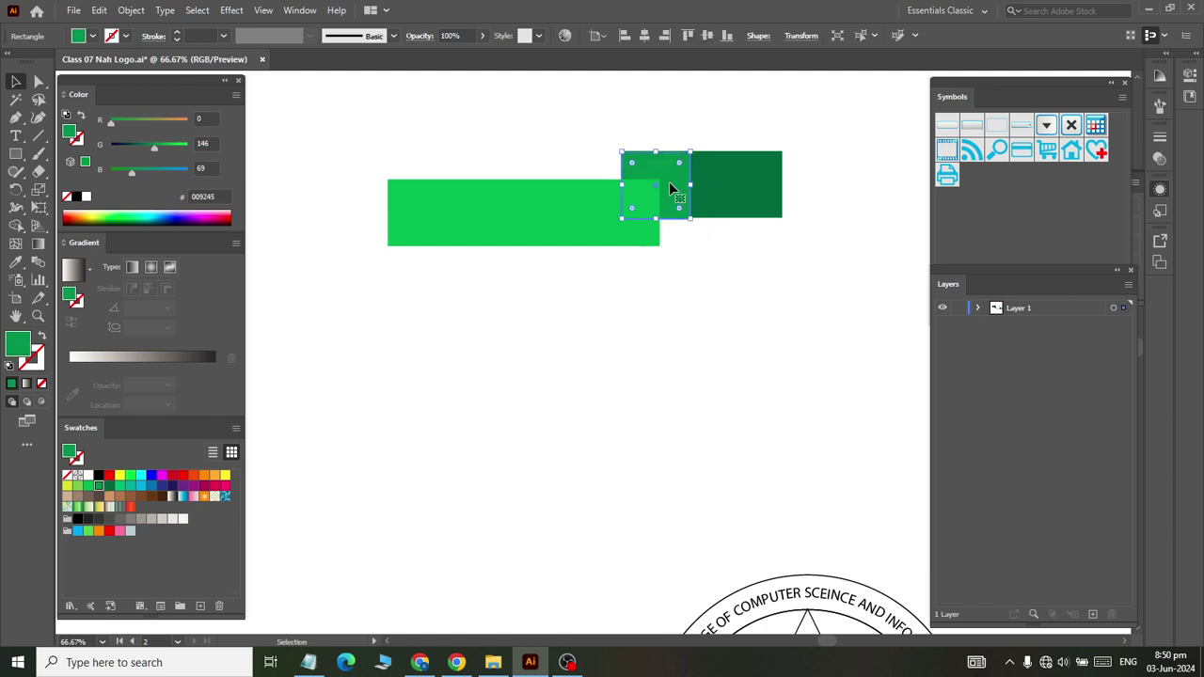
Pull the 009245 square's right corner points left and down into a slanted fold triangle
{"action": "left_click", "coordinate": [35, 85]}
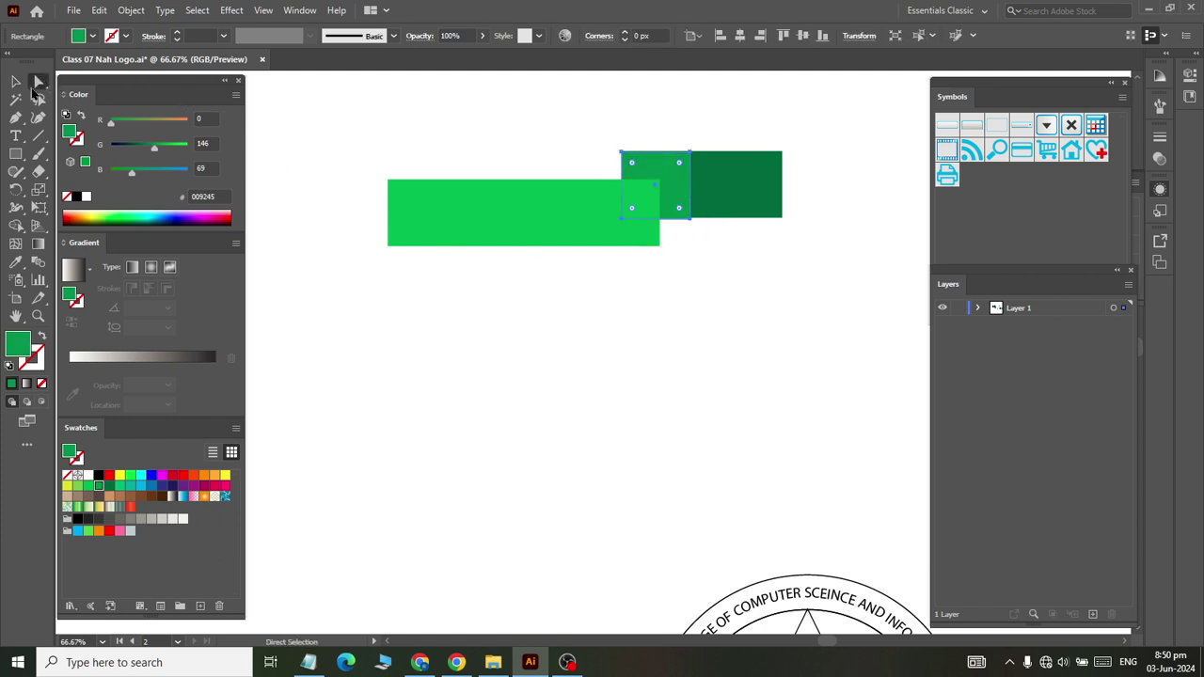
{"action": "left_click", "coordinate": [692, 151]}
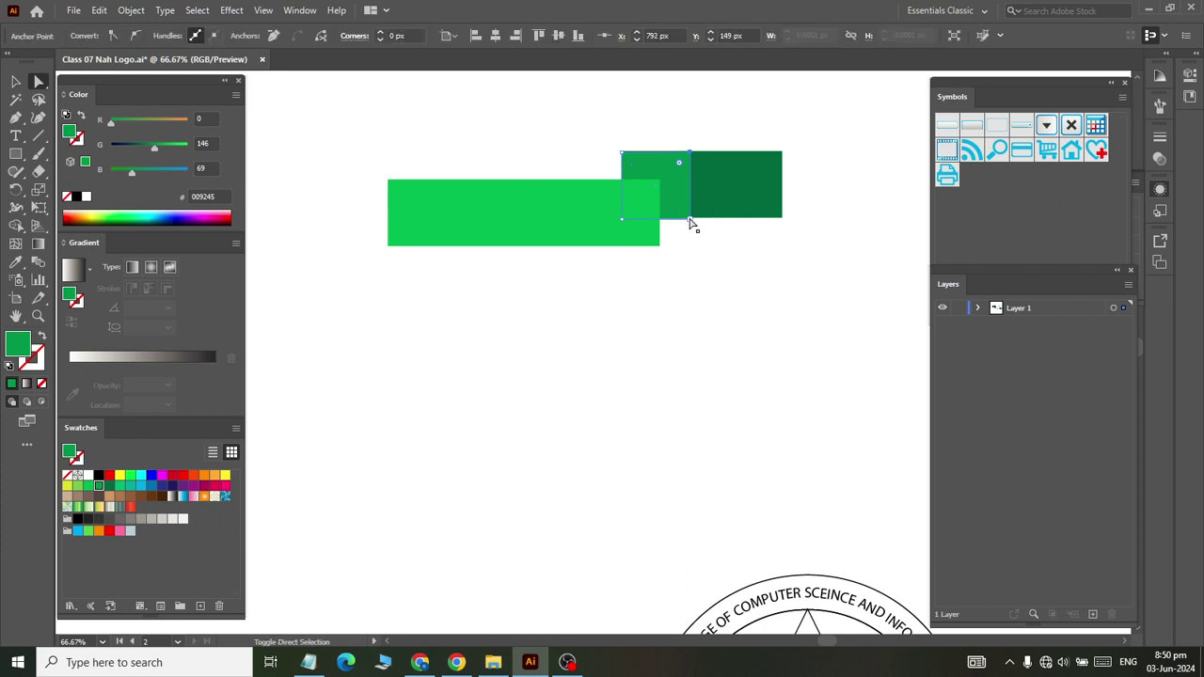
{"action": "left_click", "coordinate": [689, 219], "text": "shift"}
{"action": "left_click_drag", "start_coordinate": [689, 219], "coordinate": [668, 235]}
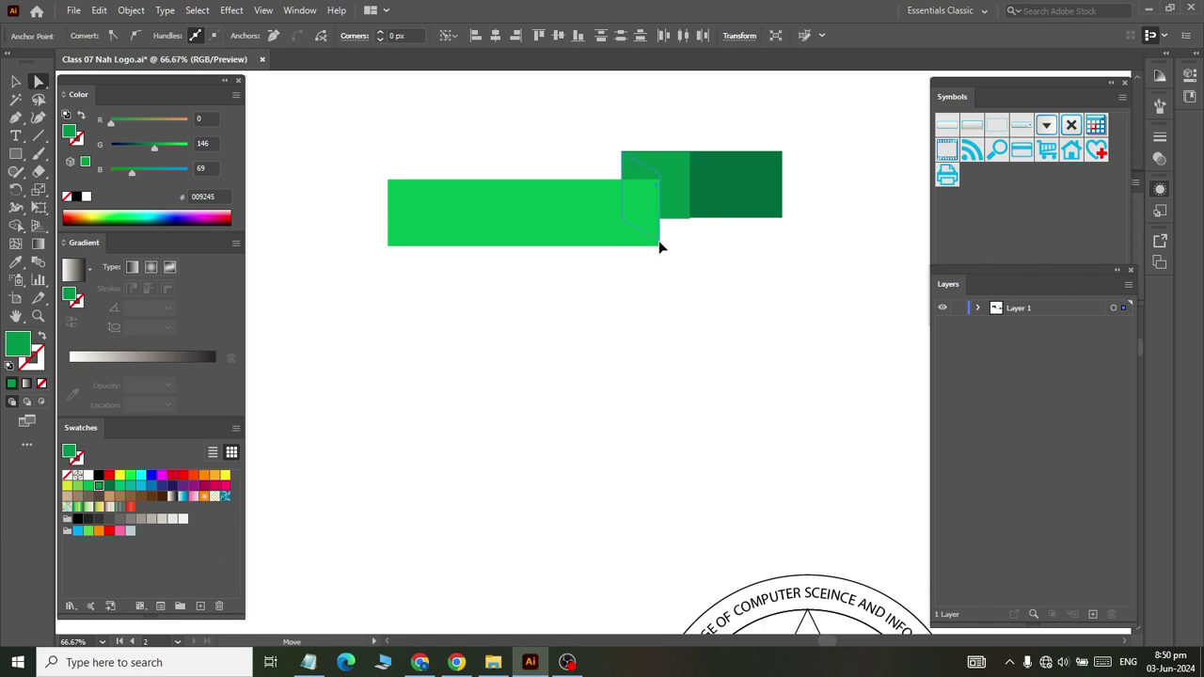
{"action": "left_click_drag", "start_coordinate": [659, 244], "coordinate": [659, 246]}
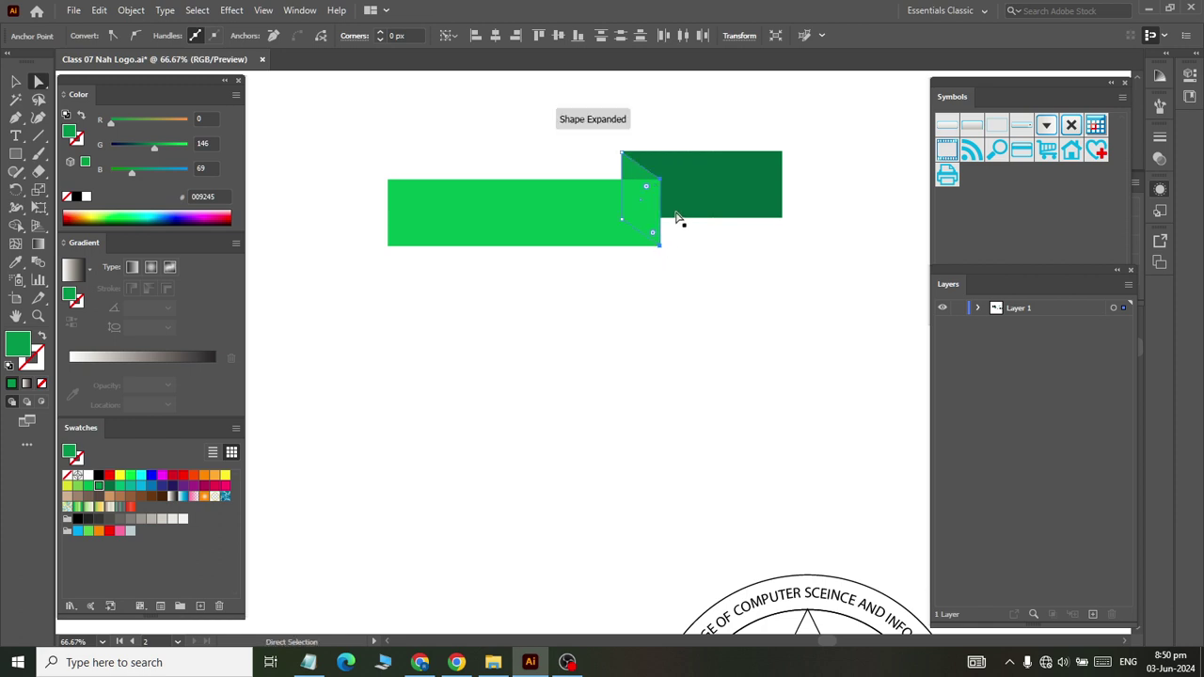
{"action": "scroll", "coordinate": [692, 184], "scroll_direction": "up", "scroll_amount": 3}
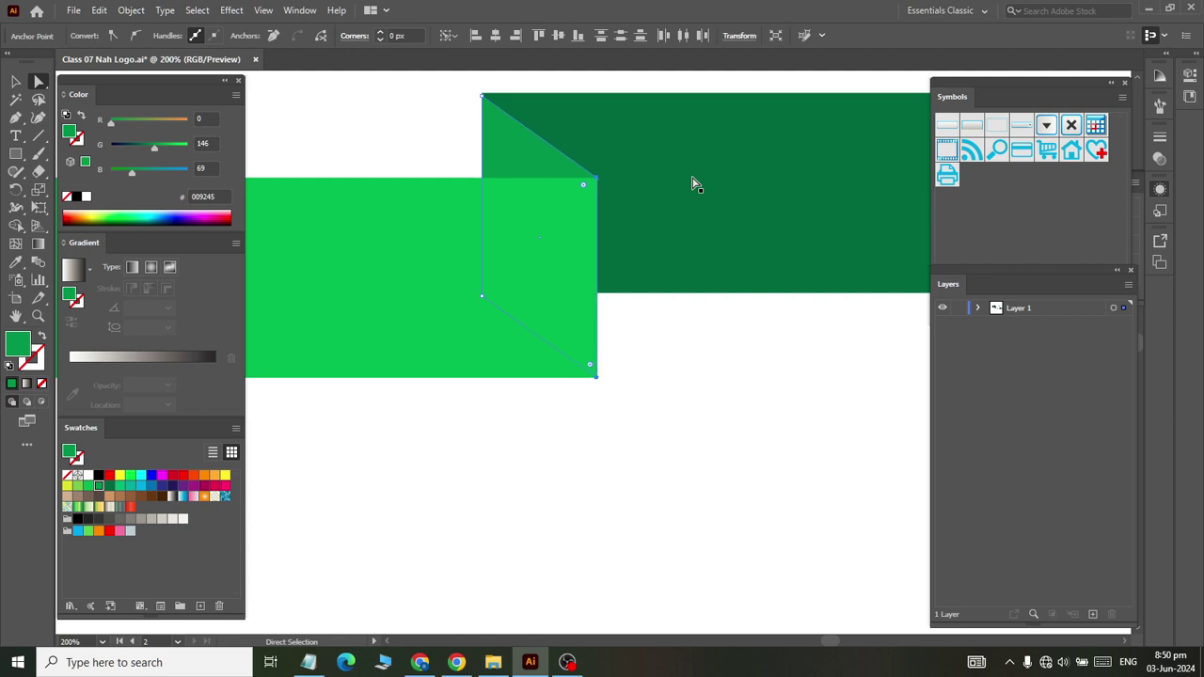
{"action": "scroll", "coordinate": [625, 142], "scroll_direction": "down", "scroll_amount": 3}
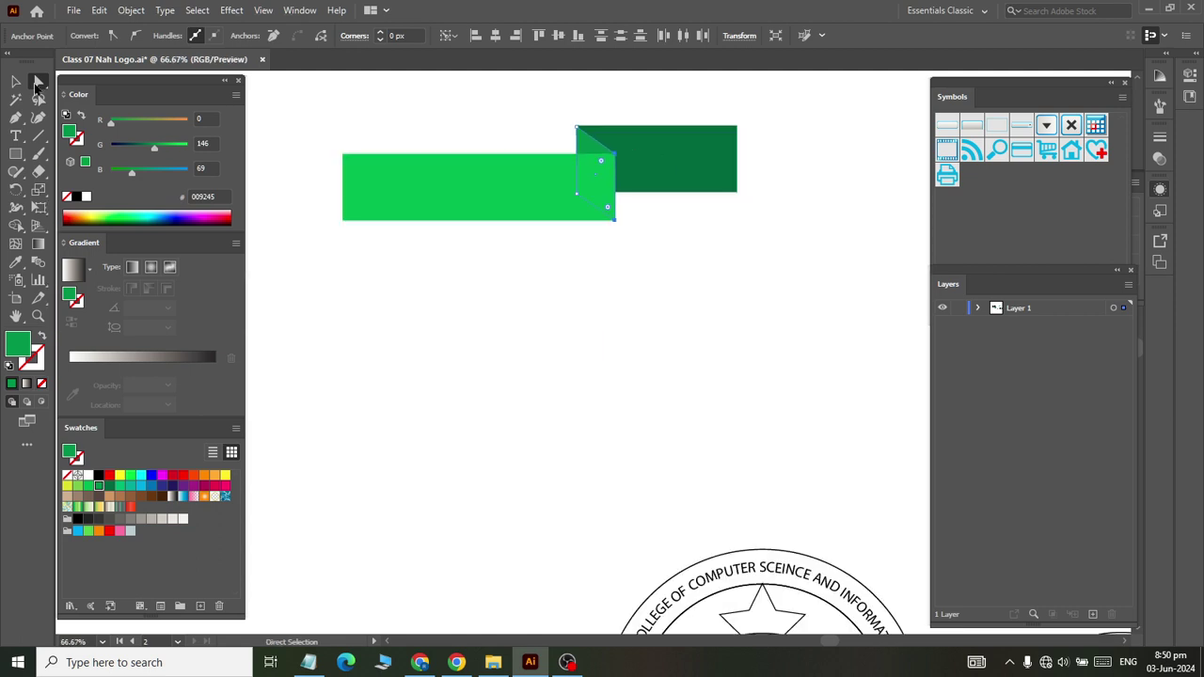
{"action": "left_click", "coordinate": [15, 85]}
{"action": "left_click", "coordinate": [529, 400]}
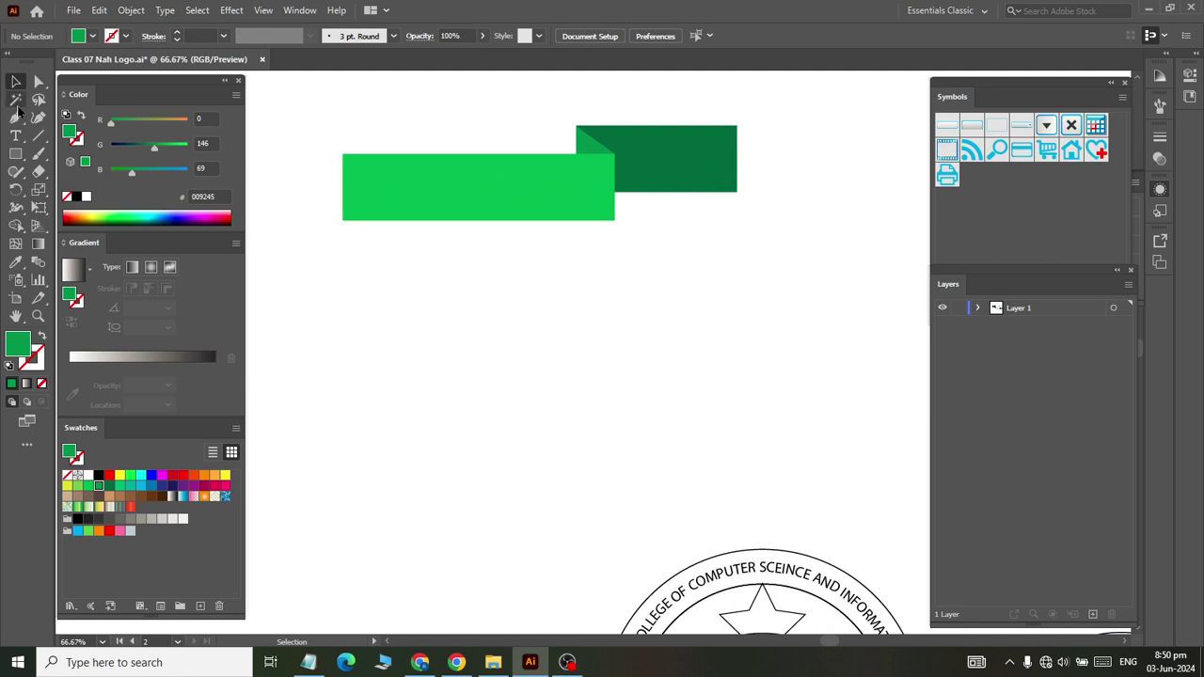
Add an anchor point on the deep-green rectangle's right edge and nudge it left into a V notch
{"action": "left_click", "coordinate": [696, 169]}
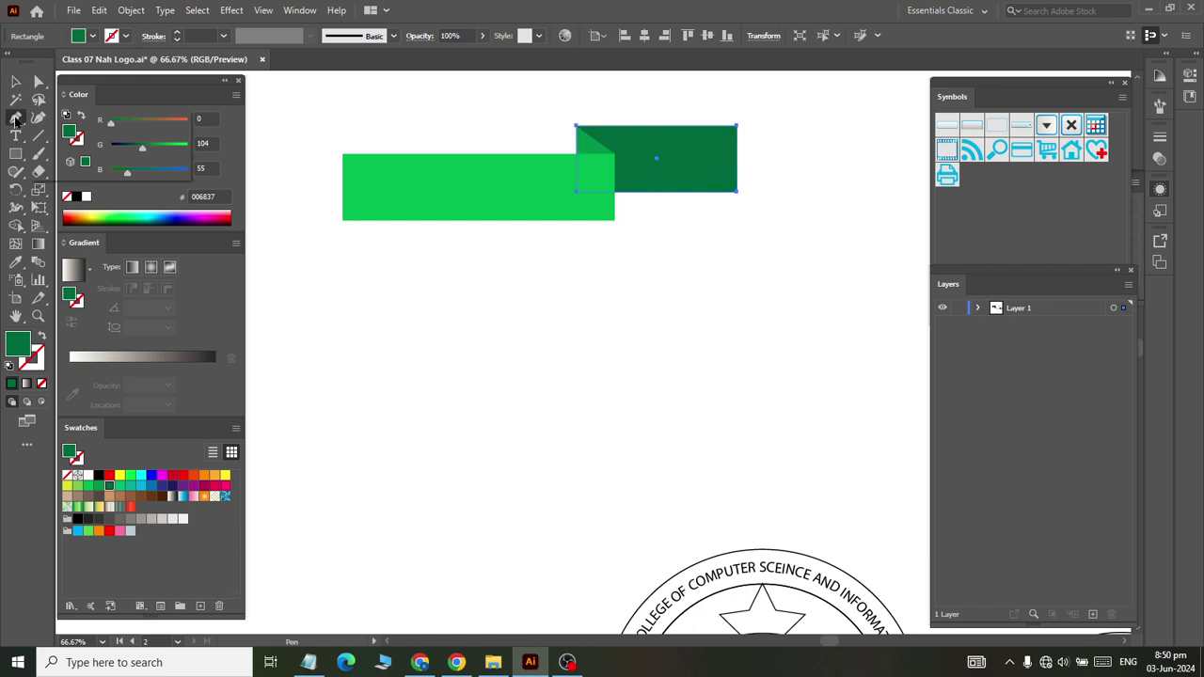
{"action": "left_click_drag", "start_coordinate": [15, 117], "coordinate": [85, 142]}
{"action": "scroll", "coordinate": [744, 158], "scroll_direction": "up", "scroll_amount": 2}
{"action": "key", "text": "plus"}
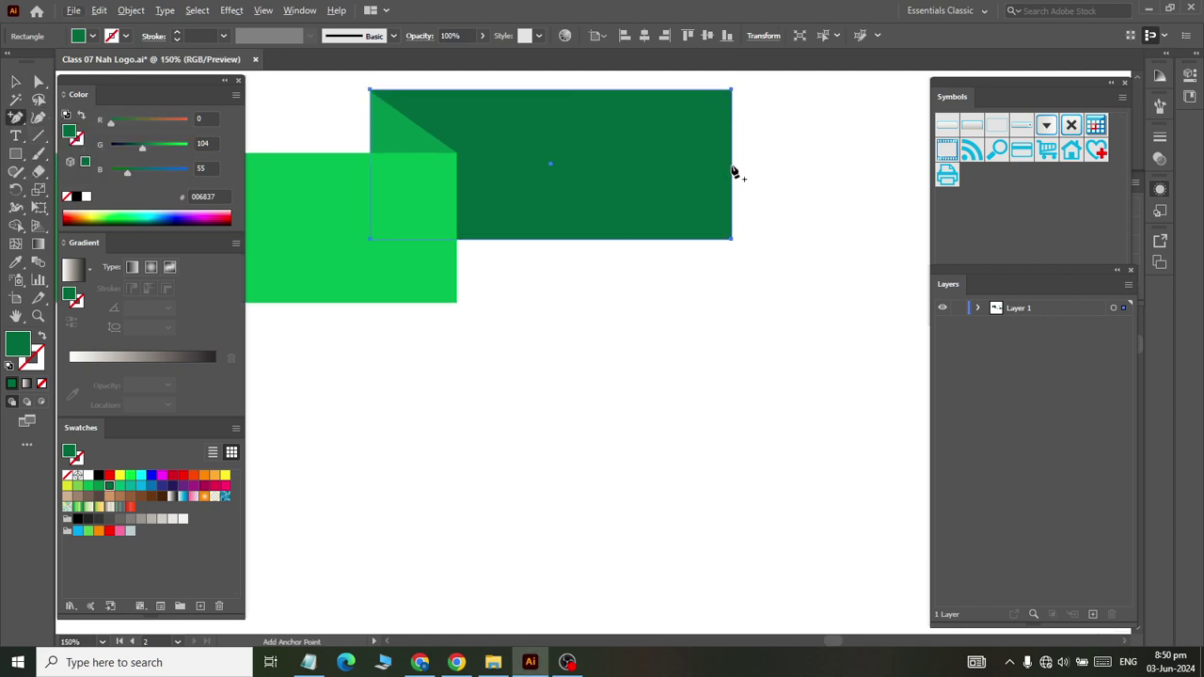
{"action": "left_click", "coordinate": [732, 166]}
{"action": "key", "text": "a"}
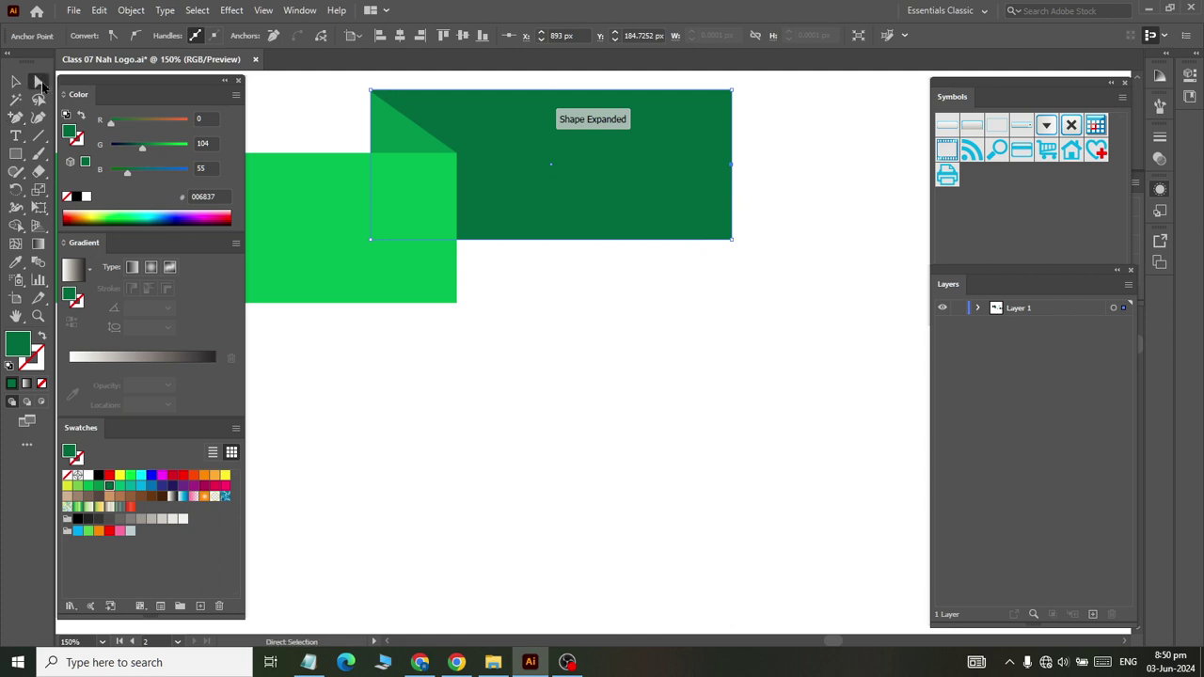
{"action": "left_click", "coordinate": [731, 165]}
{"action": "key", "text": "shift+Left"}
{"action": "key", "text": "shift+Left"}
{"action": "key", "text": "shift+Left"}
{"action": "key", "text": "shift+Left"}
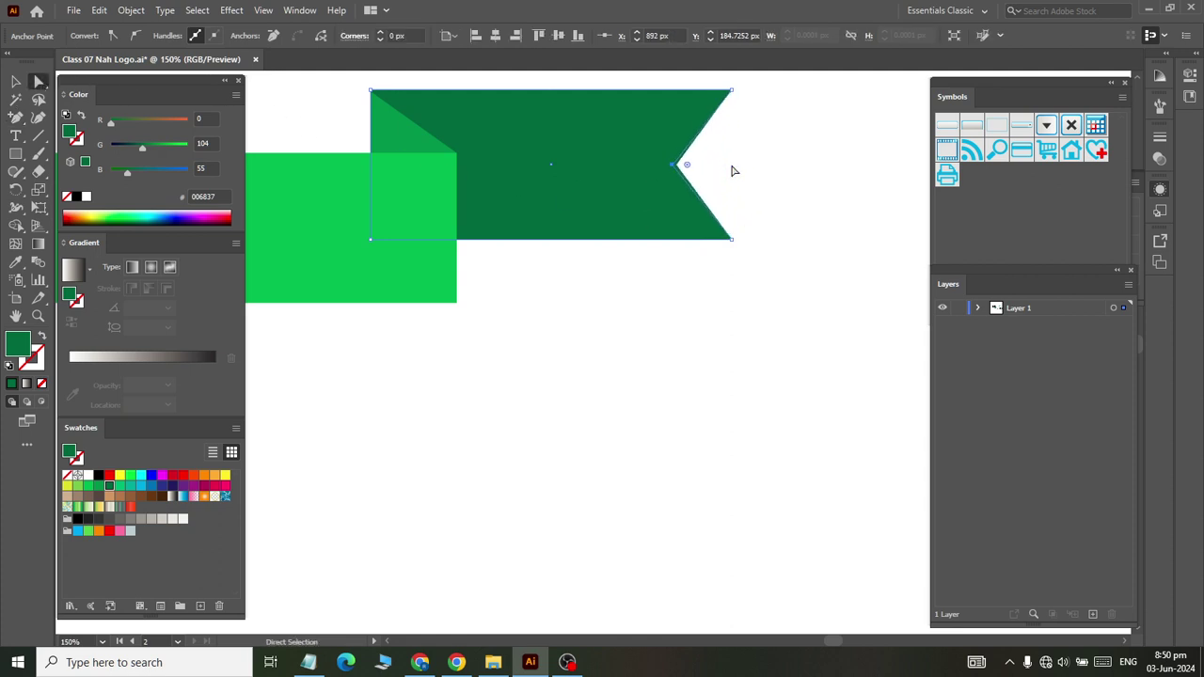
{"action": "key", "text": "Left"}
{"action": "key", "text": "Left"}
{"action": "left_click", "coordinate": [15, 82]}
{"action": "left_click", "coordinate": [516, 385]}
Select the fold piece and the notched dark-green end at the band's right end
{"action": "scroll", "coordinate": [515, 385], "scroll_direction": "down", "scroll_amount": 3}
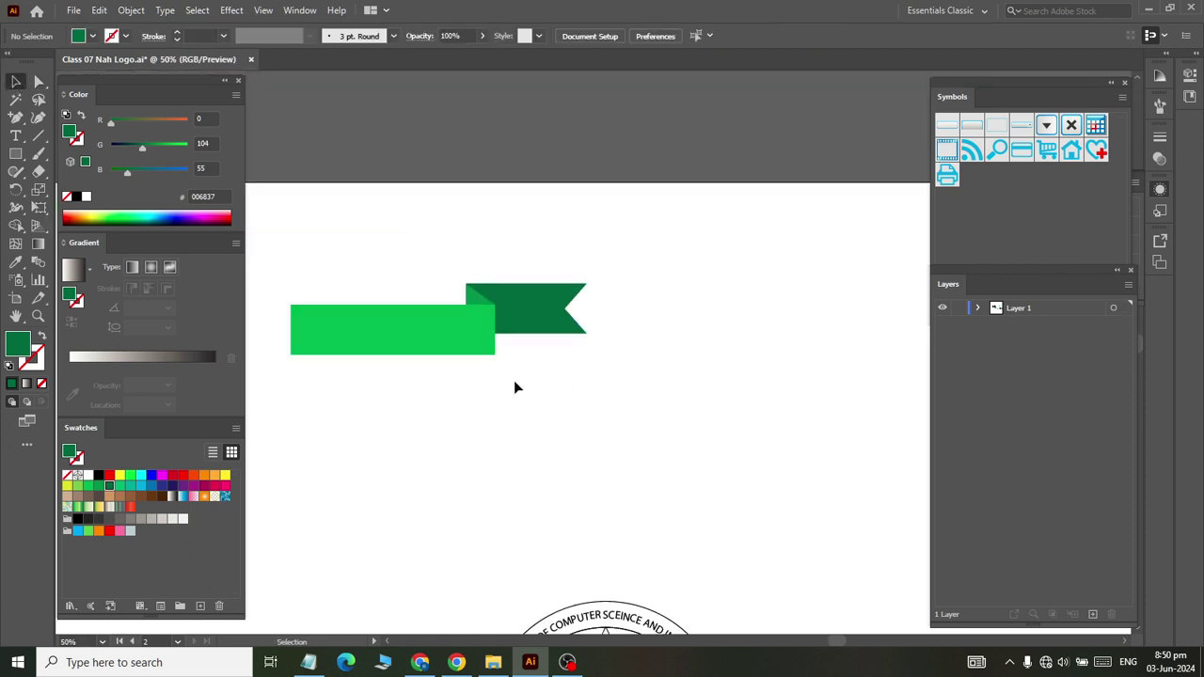
{"action": "scroll", "coordinate": [513, 380], "scroll_direction": "left", "scroll_amount": 2}
{"action": "scroll", "coordinate": [518, 414], "scroll_direction": "up", "scroll_amount": 2}
{"action": "scroll", "coordinate": [523, 430], "scroll_direction": "left", "scroll_amount": 3}
{"action": "scroll", "coordinate": [532, 434], "scroll_direction": "left", "scroll_amount": 1}
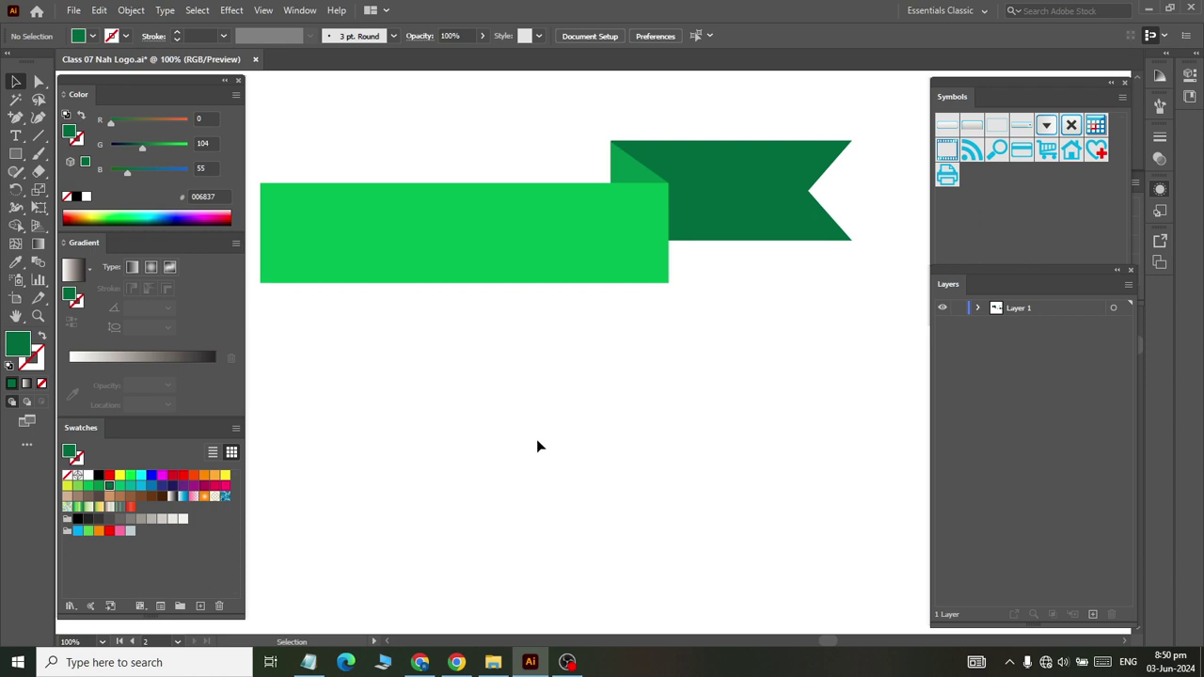
{"action": "scroll", "coordinate": [536, 431], "scroll_direction": "left", "scroll_amount": 1}
{"action": "scroll", "coordinate": [524, 424], "scroll_direction": "left", "scroll_amount": 1}
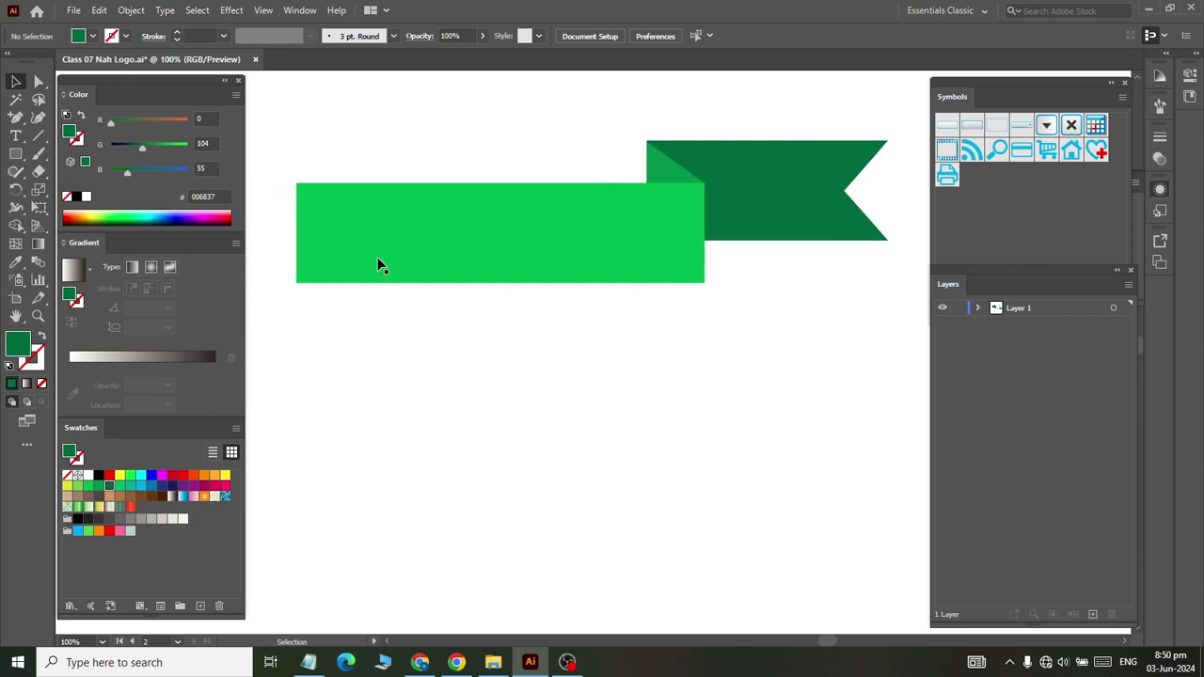
{"action": "left_click", "coordinate": [379, 261]}
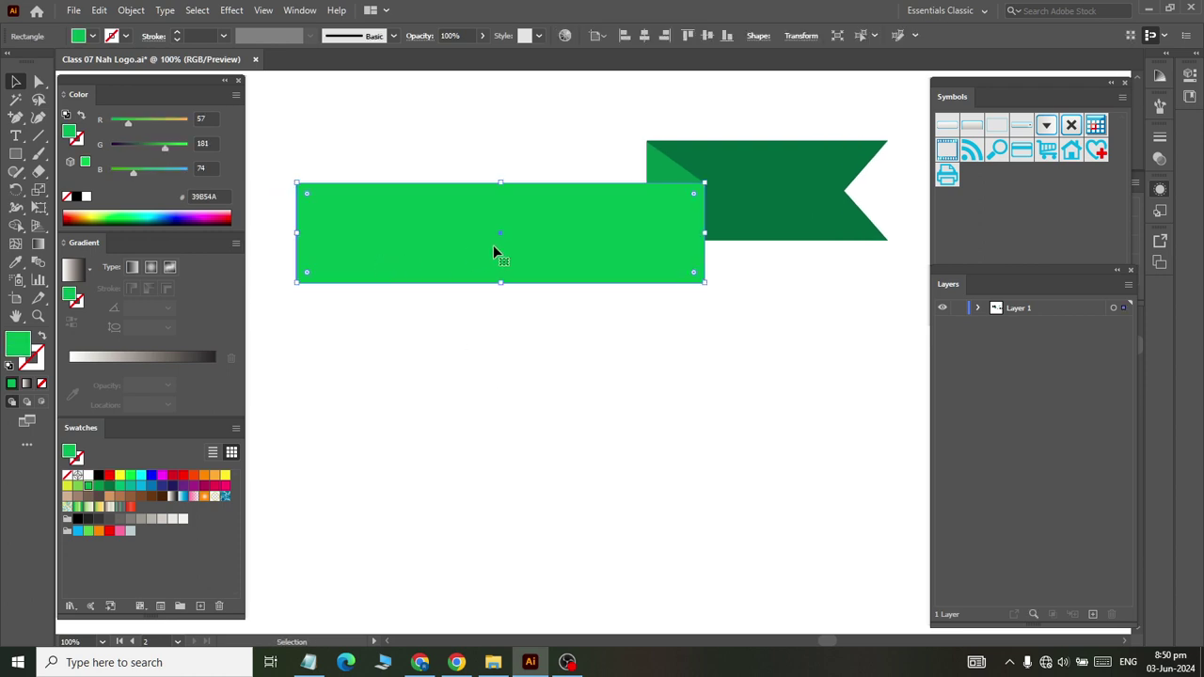
{"action": "scroll", "coordinate": [495, 251], "scroll_direction": "up", "scroll_amount": 2}
{"action": "scroll", "coordinate": [495, 251], "scroll_direction": "down", "scroll_amount": 2}
{"action": "left_click", "coordinate": [660, 157]}
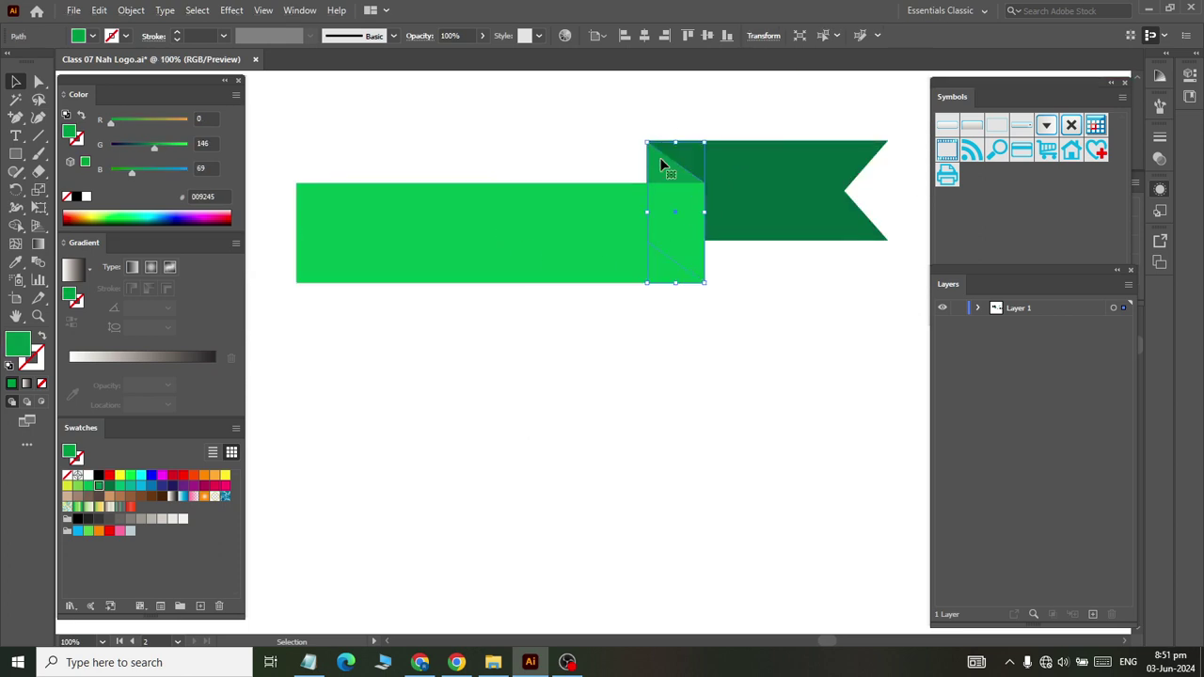
{"action": "left_click", "coordinate": [771, 167], "text": "shift"}
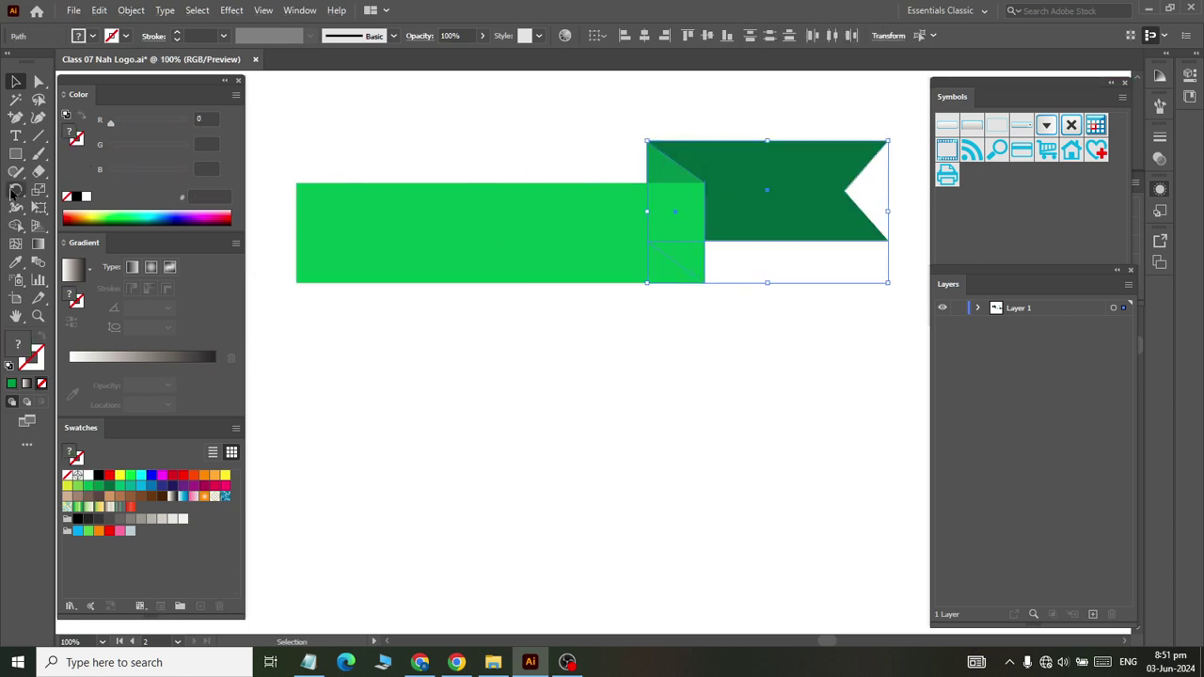
Toggle Smart Guides from the View menu
{"action": "left_click_drag", "start_coordinate": [13, 191], "coordinate": [55, 210]}
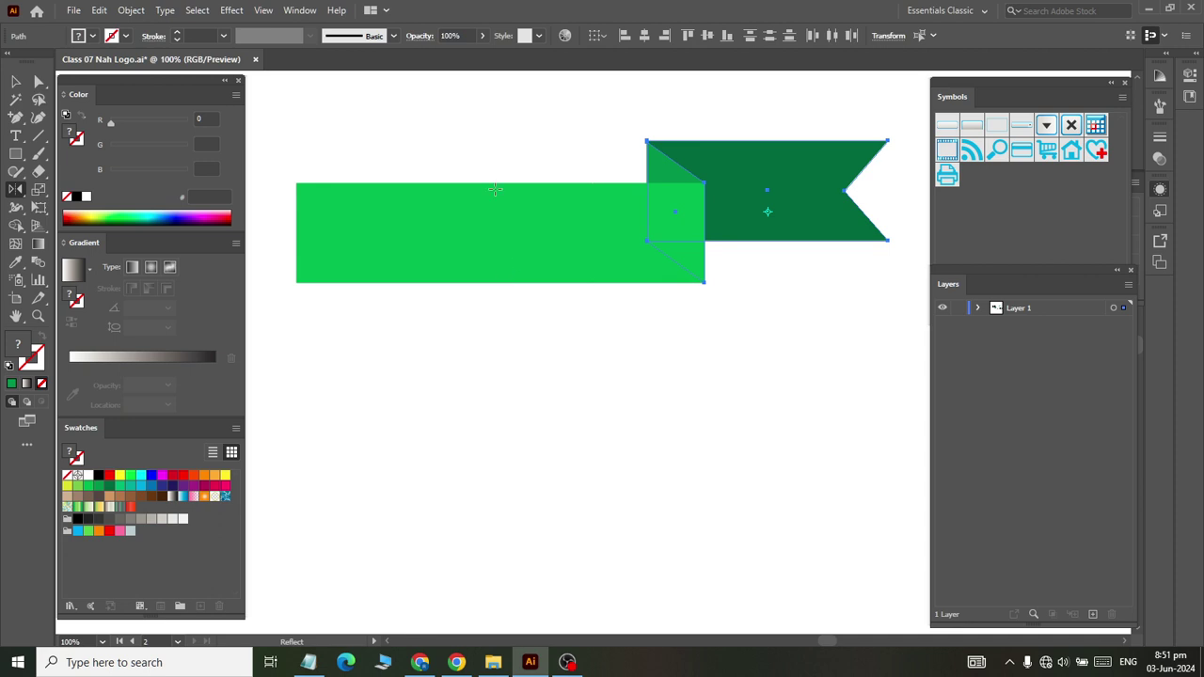
{"action": "left_click", "coordinate": [263, 11]}
{"action": "mouse_move", "coordinate": [323, 572]}
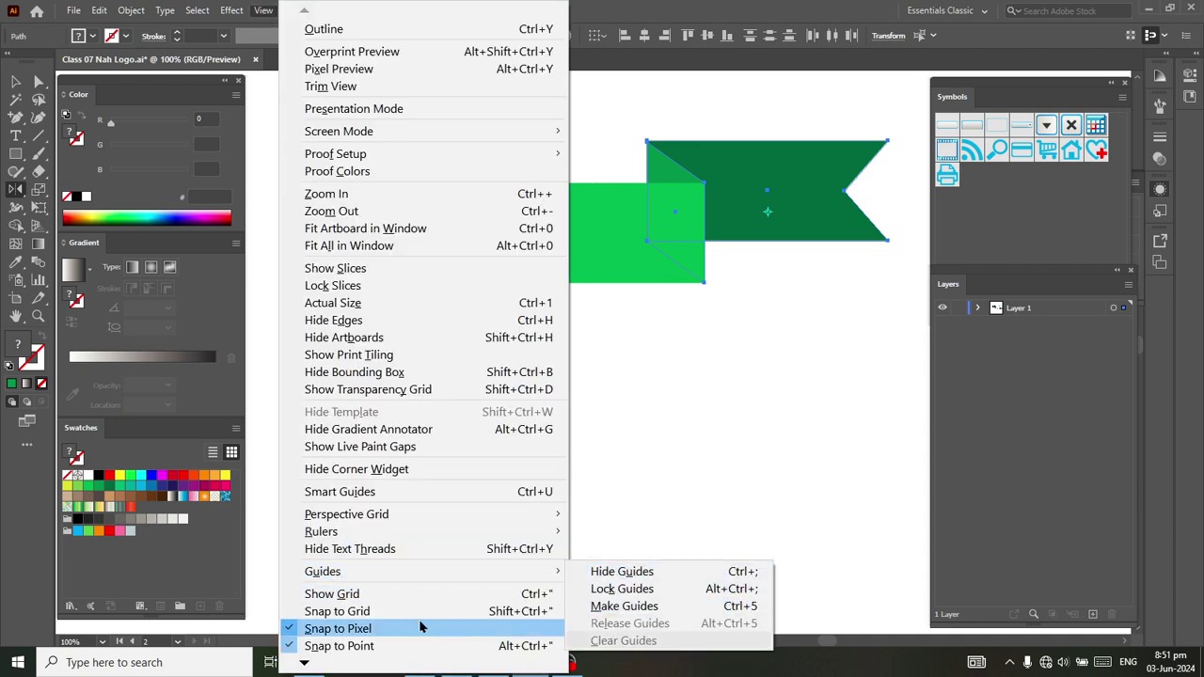
{"action": "left_click", "coordinate": [381, 600]}
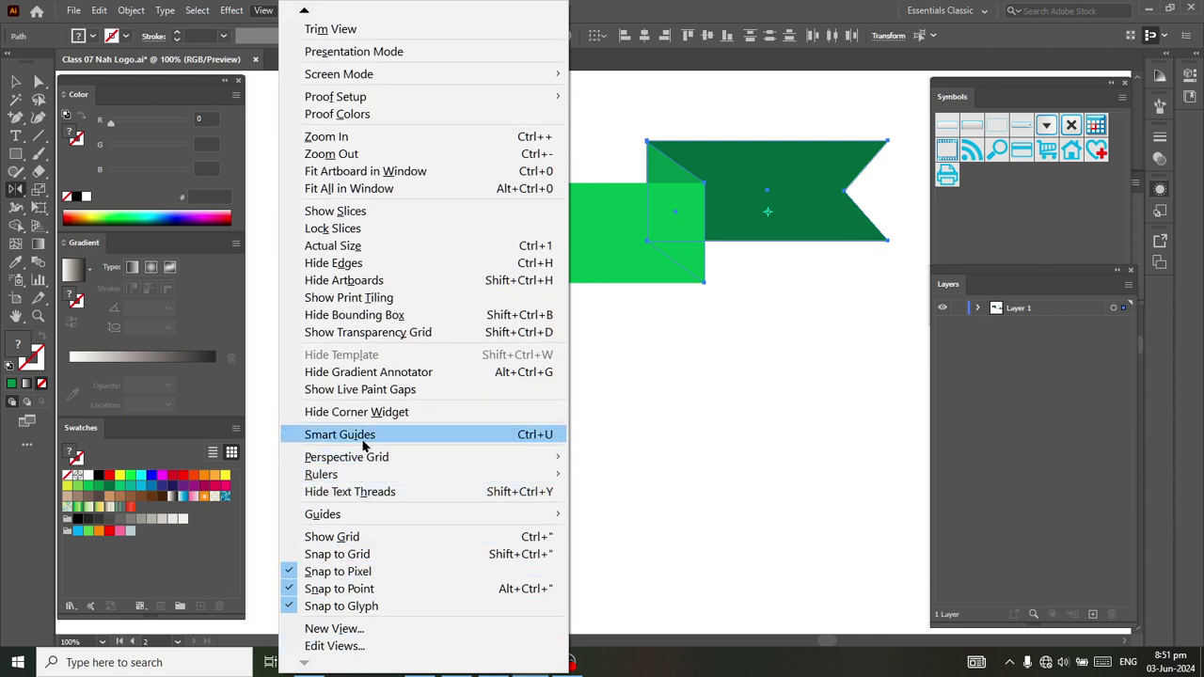
{"action": "left_click", "coordinate": [361, 438]}
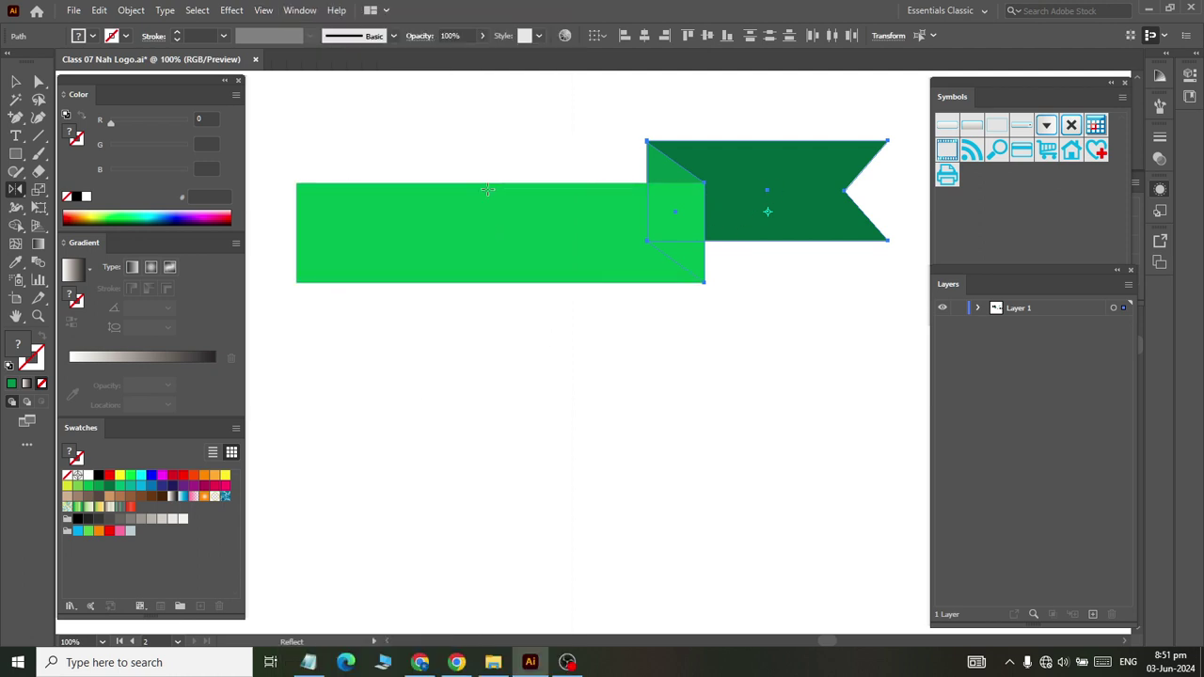
Reflect the notched end and fold across the band's centre as a Vertical 90° copy
{"action": "left_click", "coordinate": [15, 80]}
{"action": "left_click", "coordinate": [761, 169]}
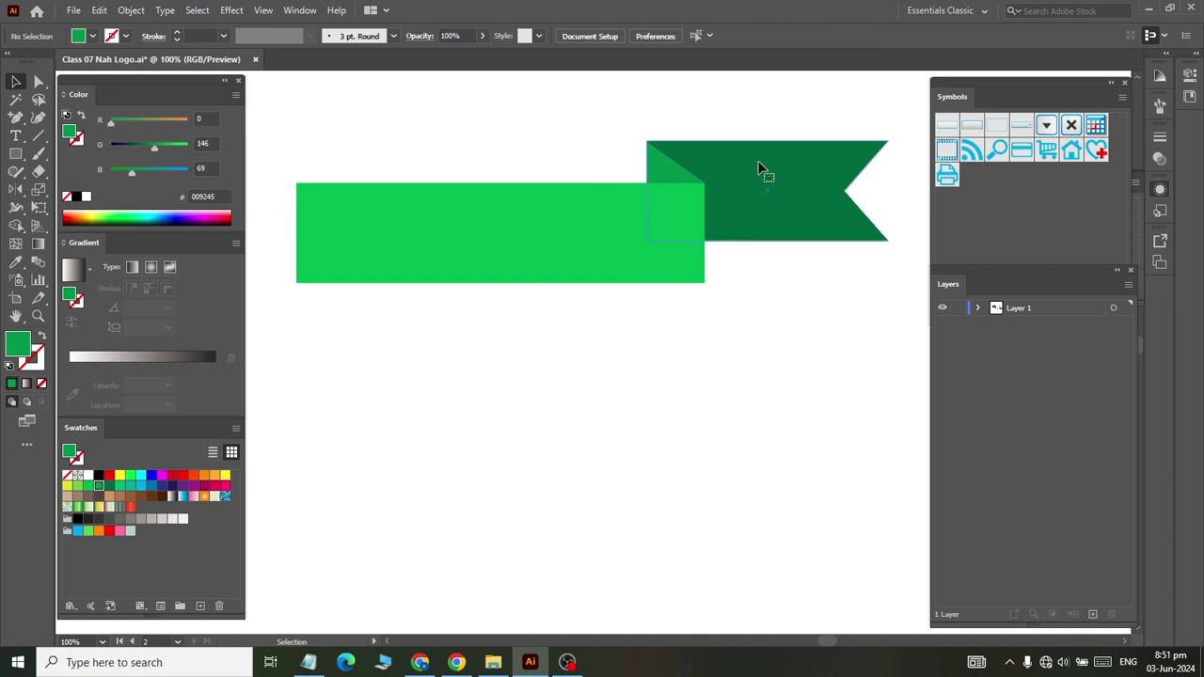
{"action": "left_click", "coordinate": [649, 172], "text": "shift"}
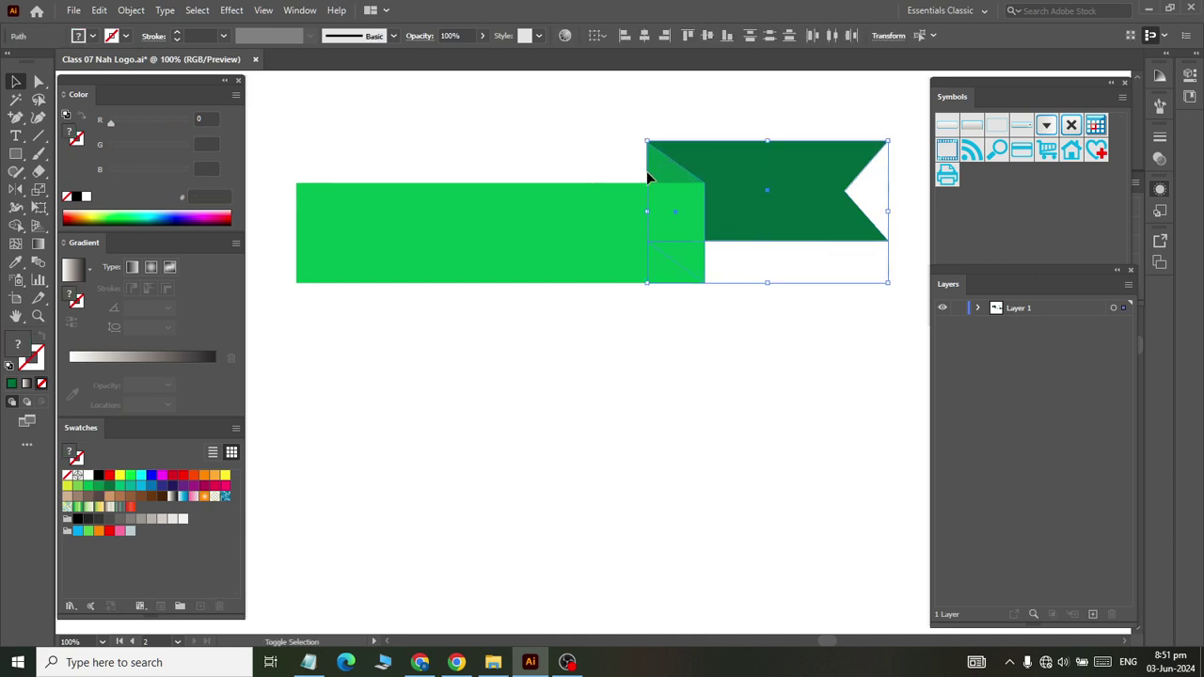
{"action": "left_click", "coordinate": [17, 191]}
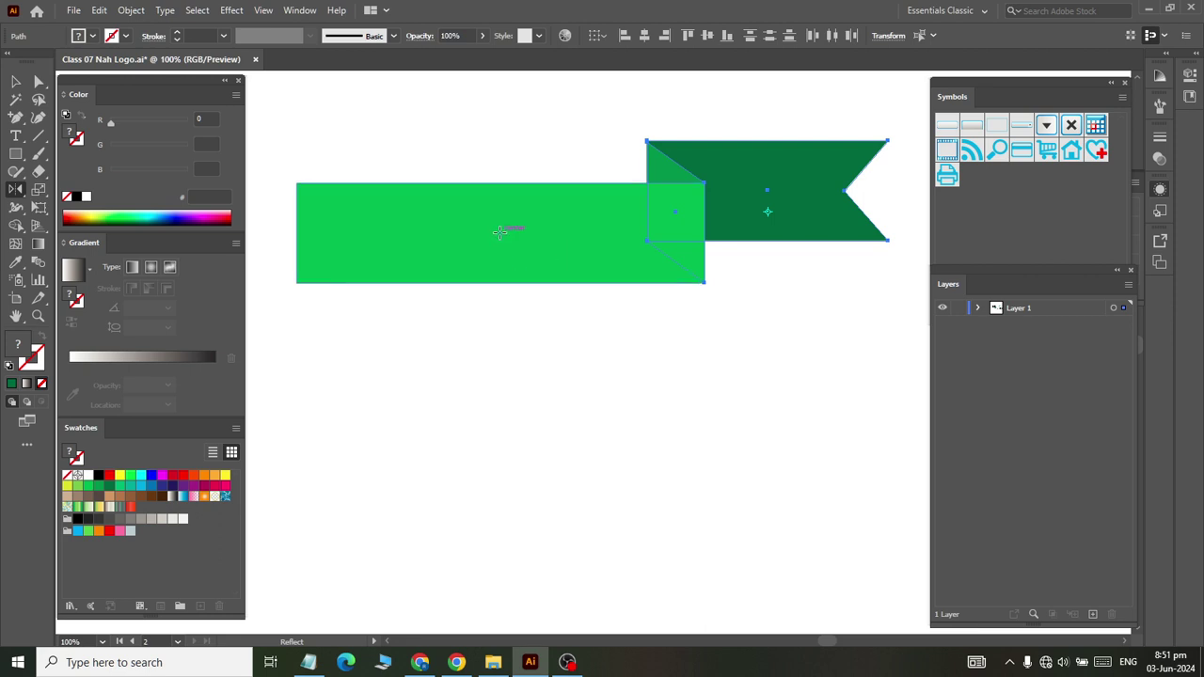
{"action": "left_click", "coordinate": [499, 233], "text": "alt"}
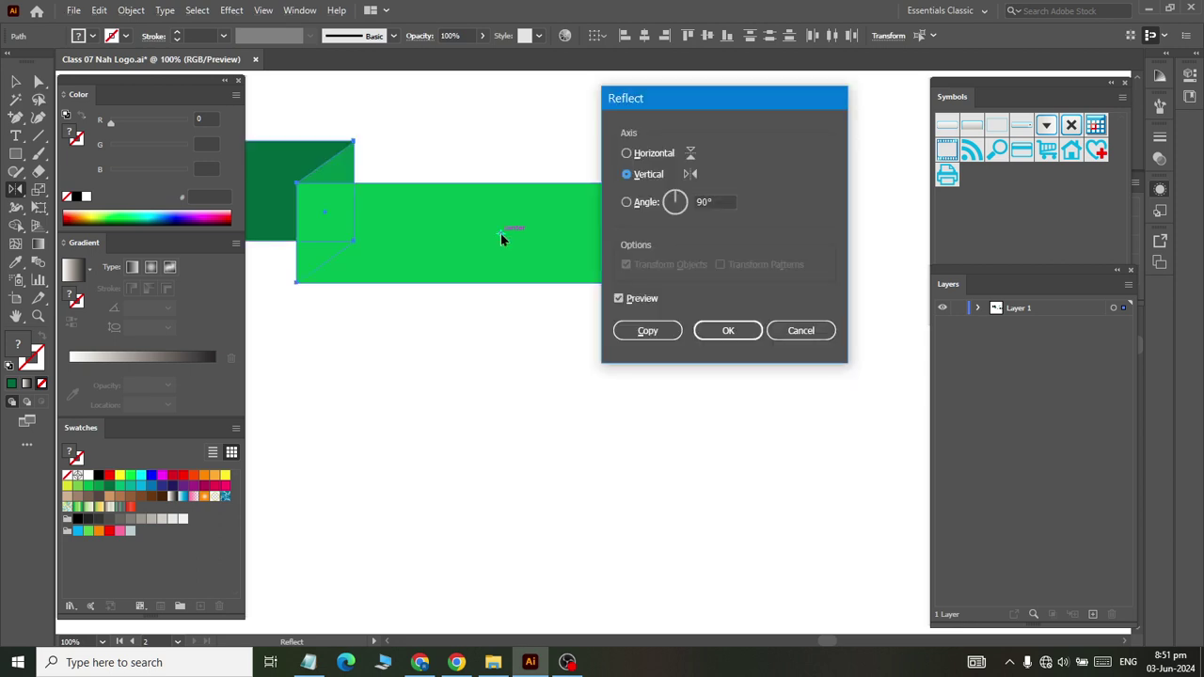
{"action": "left_click", "coordinate": [648, 331]}
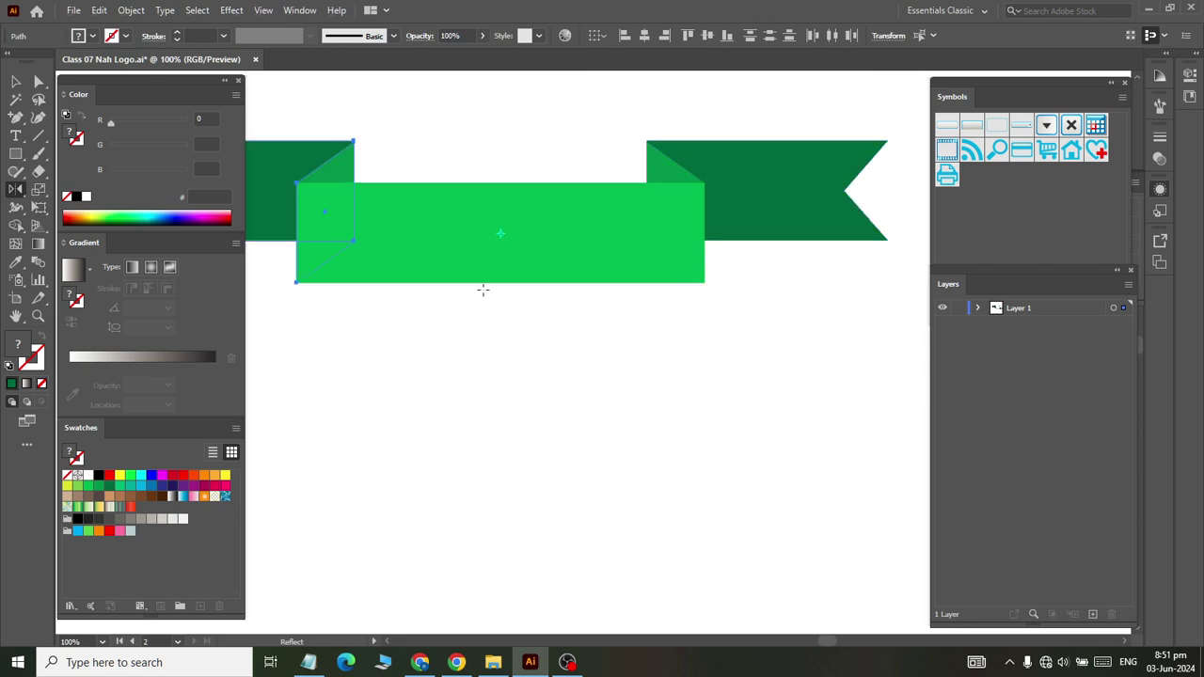
{"action": "left_click", "coordinate": [23, 85]}
Duplicate the whole green ribbon and place the copy below it
{"action": "left_click", "coordinate": [405, 440]}
{"action": "scroll", "coordinate": [405, 440], "scroll_direction": "down", "scroll_amount": 2}
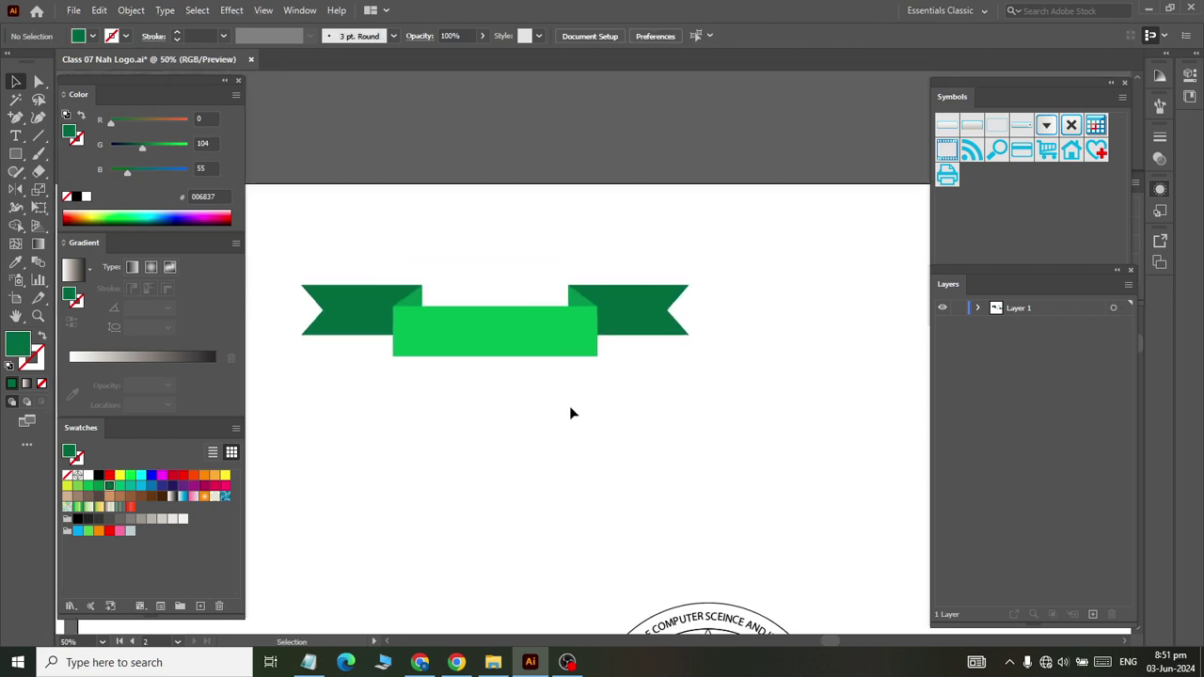
{"action": "scroll", "coordinate": [569, 413], "scroll_direction": "down", "scroll_amount": 2}
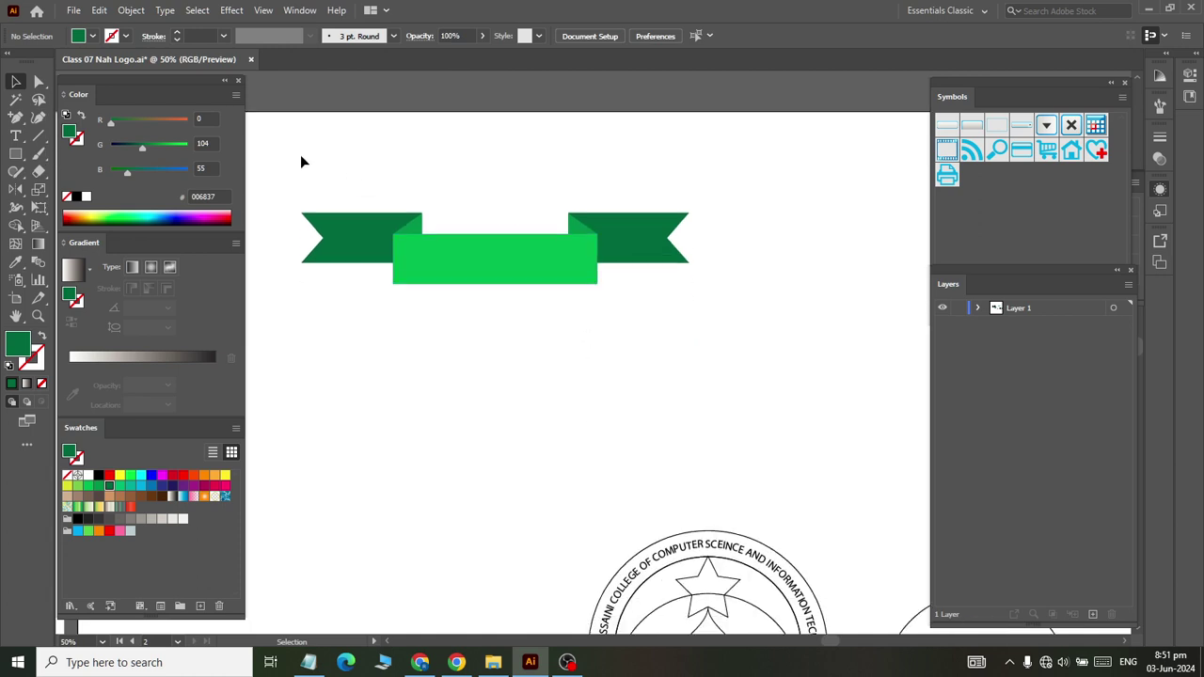
{"action": "left_click_drag", "start_coordinate": [290, 154], "coordinate": [693, 335]}
{"action": "mouse_move", "coordinate": [524, 276]}
{"action": "left_mouse_down"}
{"action": "mouse_move", "coordinate": [516, 203]}
{"action": "mouse_move", "coordinate": [507, 314]}
{"action": "mouse_move", "coordinate": [538, 333]}
{"action": "left_mouse_up"}
{"action": "left_click", "coordinate": [544, 410]}
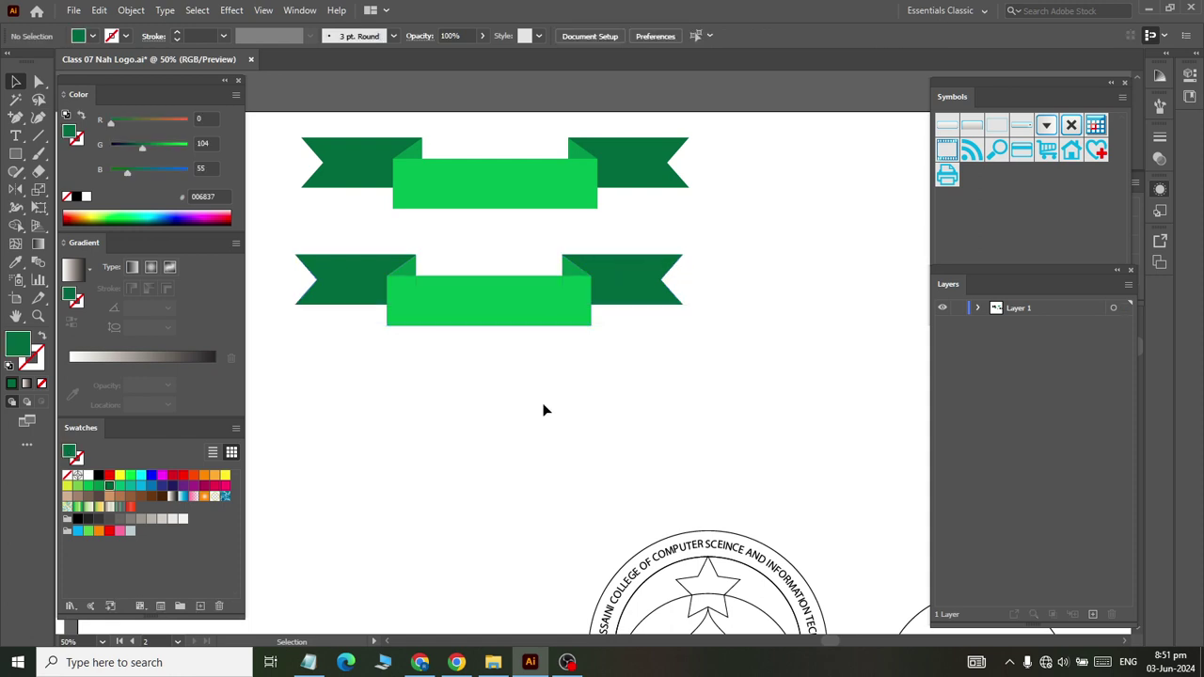
Recolor the copy: centre band light blue, right end navy 2E3192, right fold blue 0071BC
{"action": "left_click", "coordinate": [479, 315]}
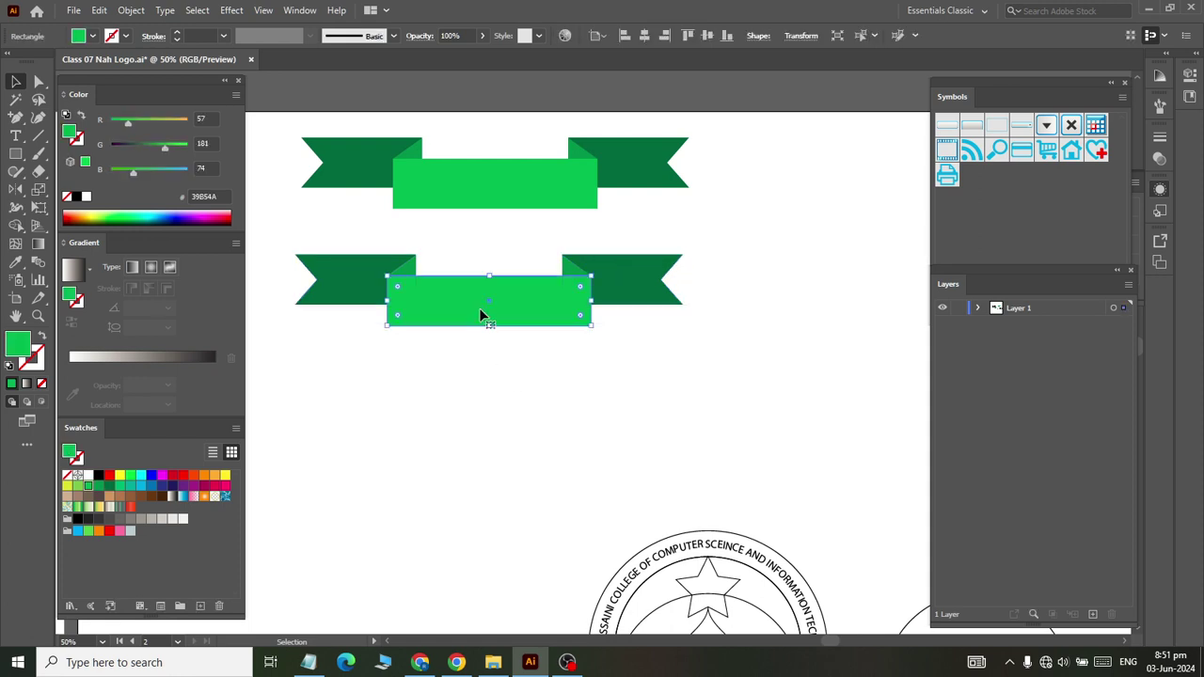
{"action": "left_click", "coordinate": [141, 488]}
{"action": "left_click", "coordinate": [618, 276]}
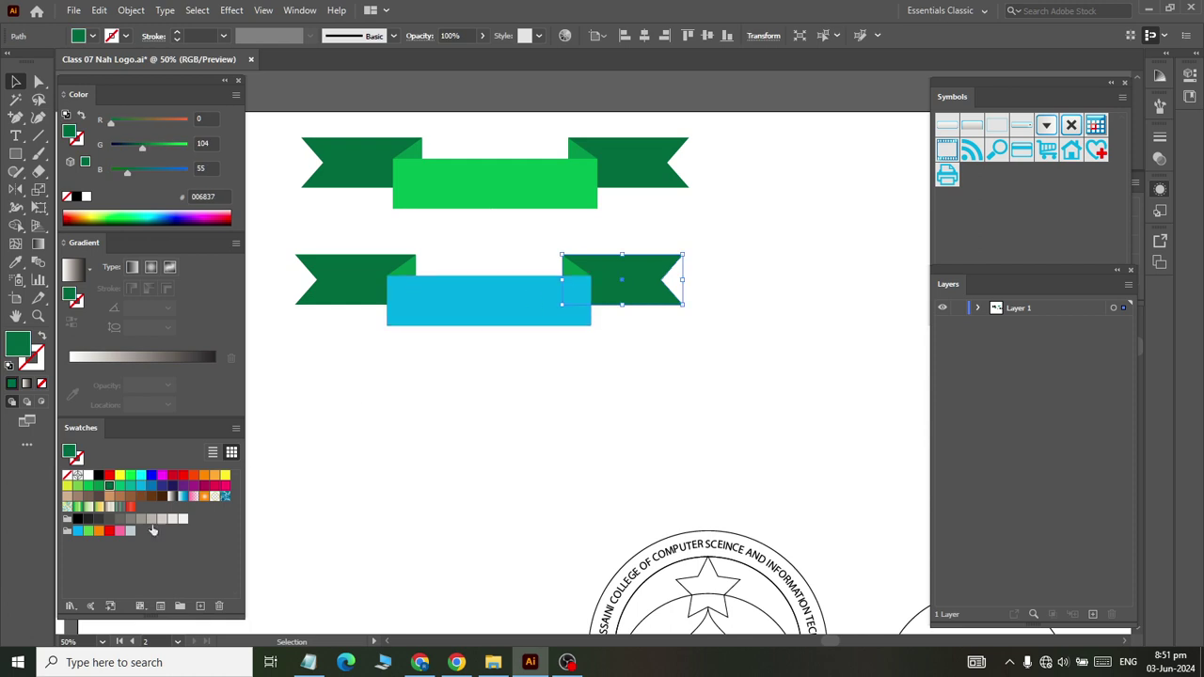
{"action": "left_click", "coordinate": [161, 486]}
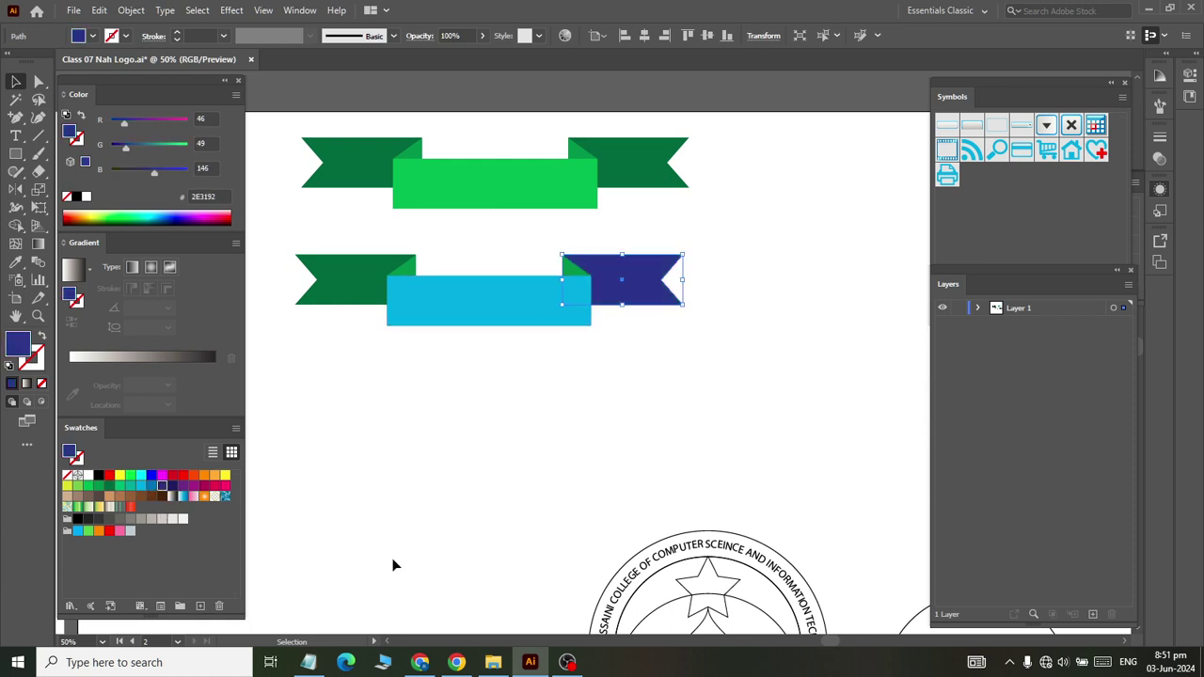
{"action": "left_click", "coordinate": [556, 336]}
{"action": "left_click", "coordinate": [570, 273]}
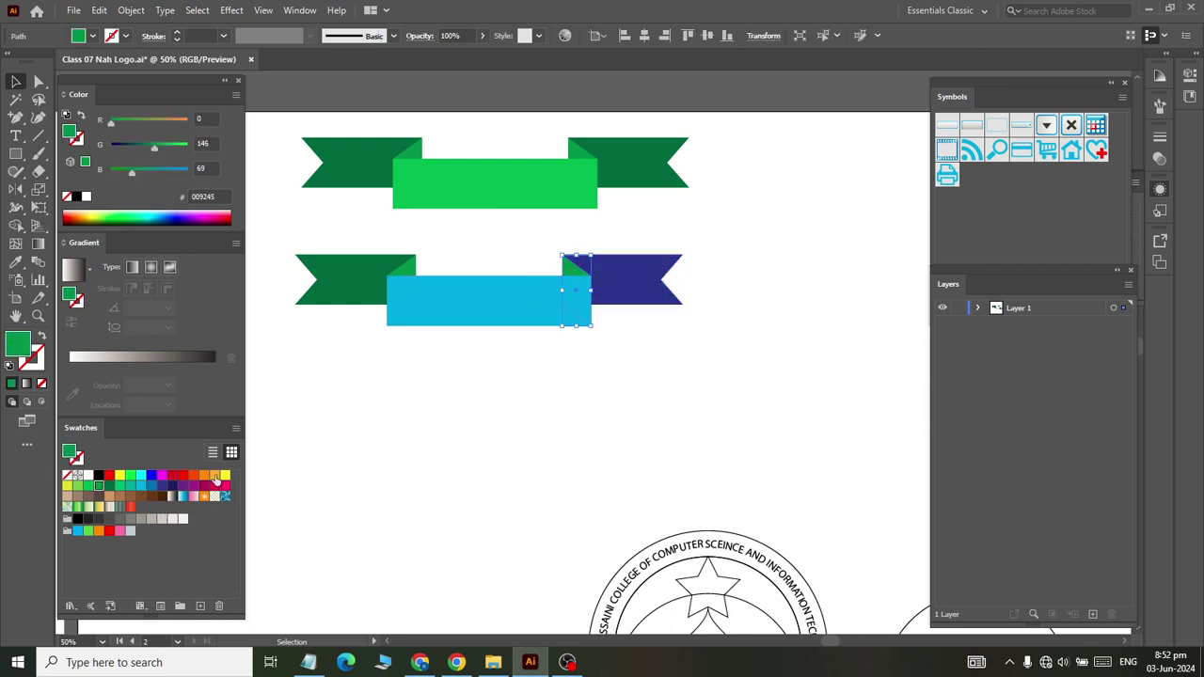
{"action": "left_click", "coordinate": [152, 486]}
{"action": "left_click", "coordinate": [400, 517]}
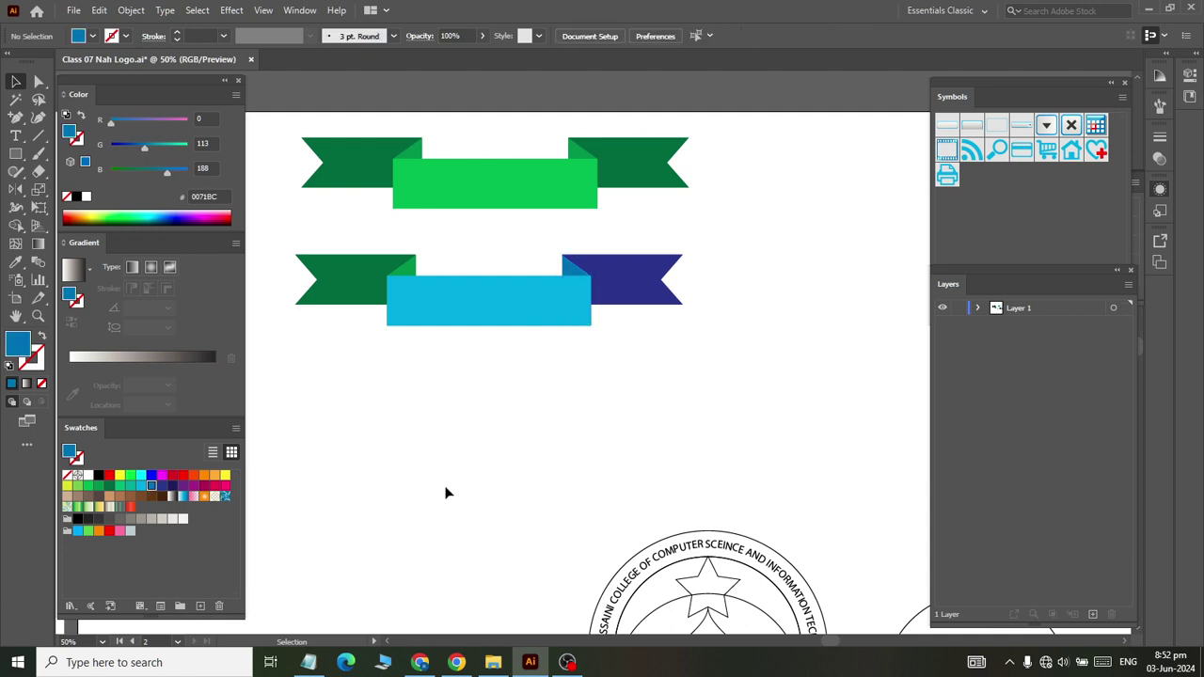
Eyedropper the navy onto the left end and the blue onto the left fold
{"action": "left_click", "coordinate": [315, 280]}
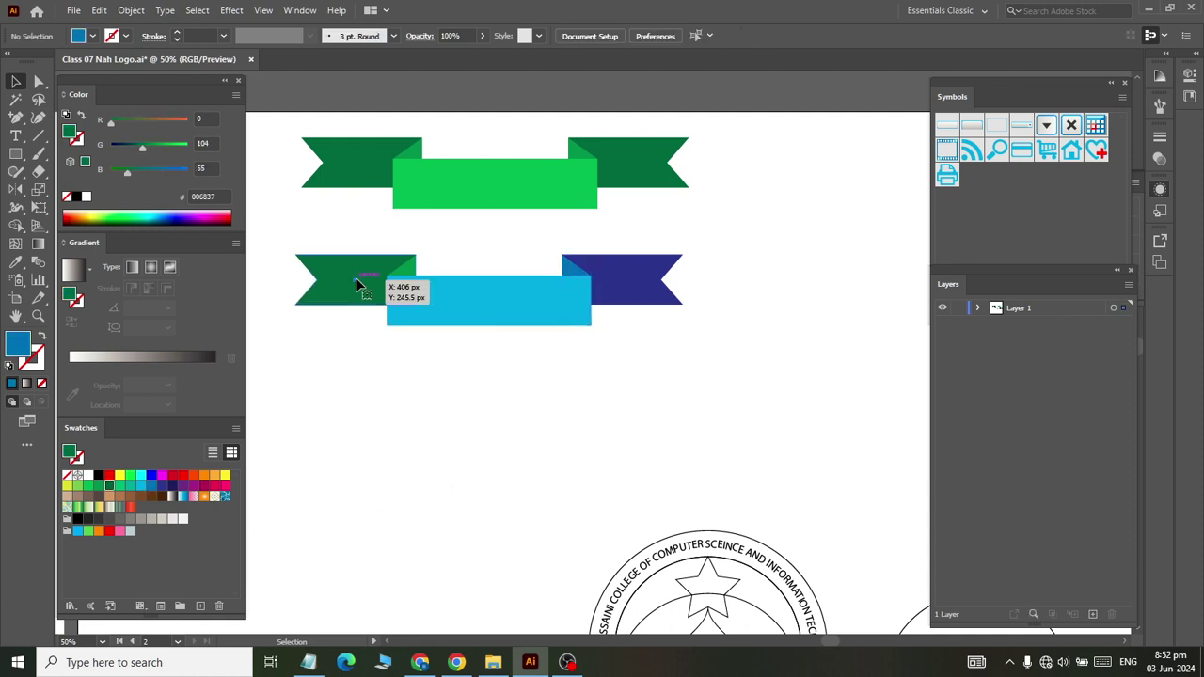
{"action": "left_click", "coordinate": [17, 264]}
{"action": "left_click", "coordinate": [608, 270]}
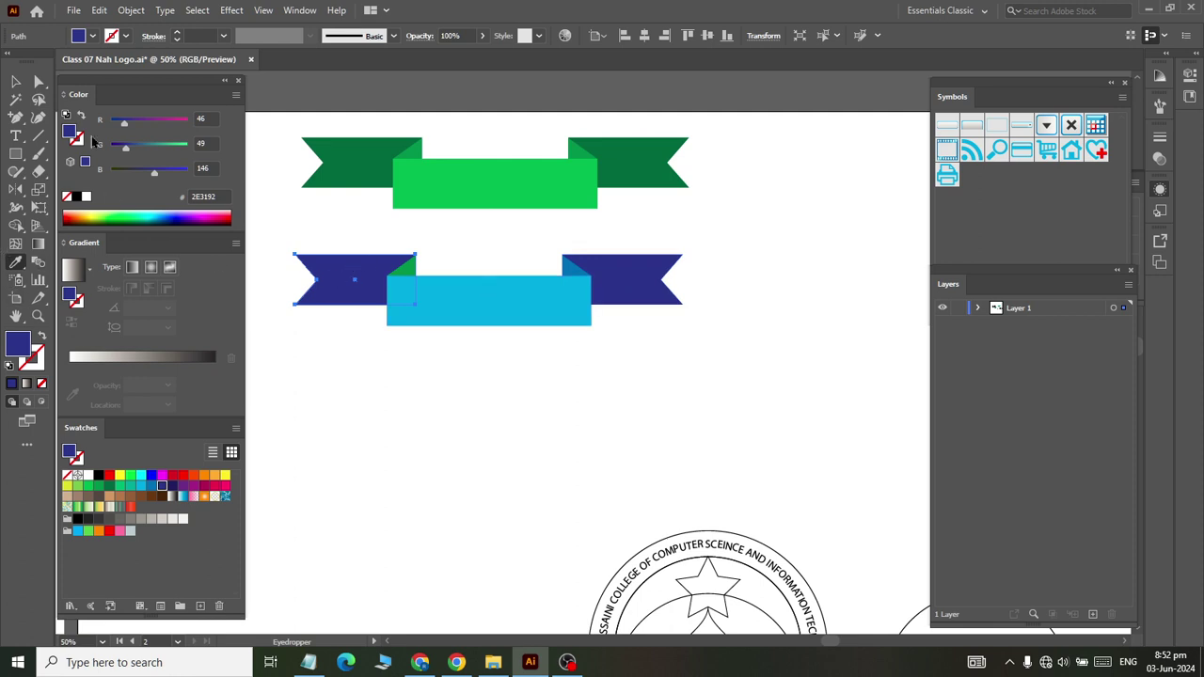
{"action": "left_click", "coordinate": [15, 82]}
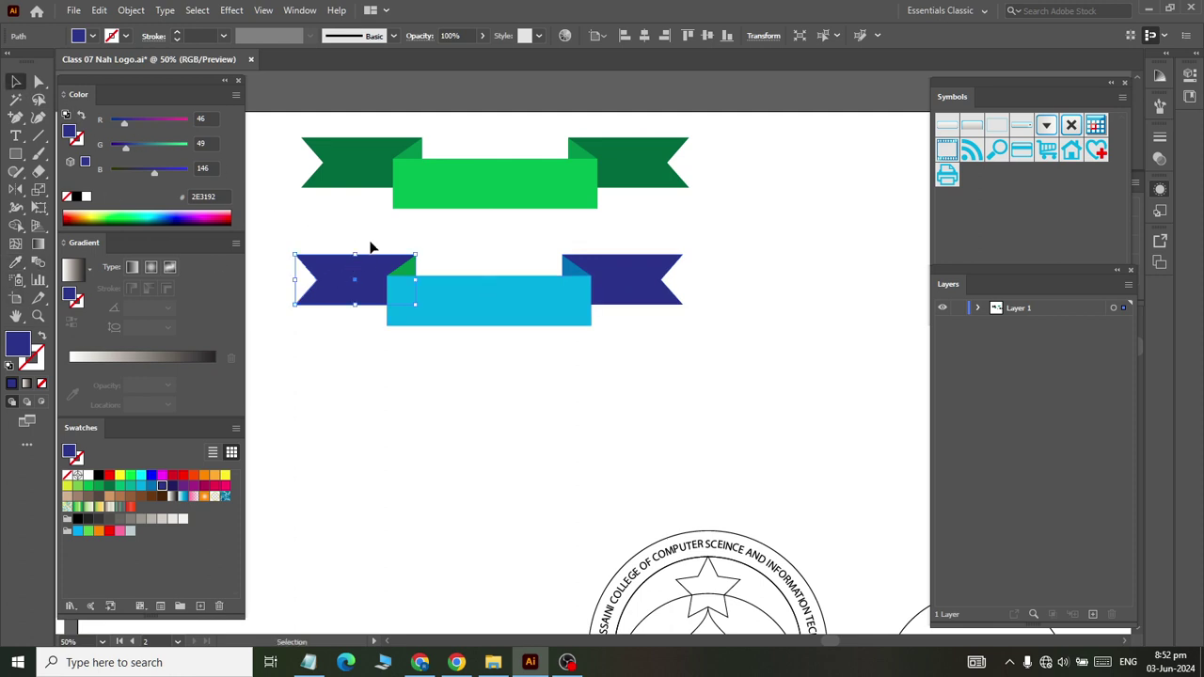
{"action": "left_click", "coordinate": [461, 248]}
{"action": "left_click", "coordinate": [413, 270]}
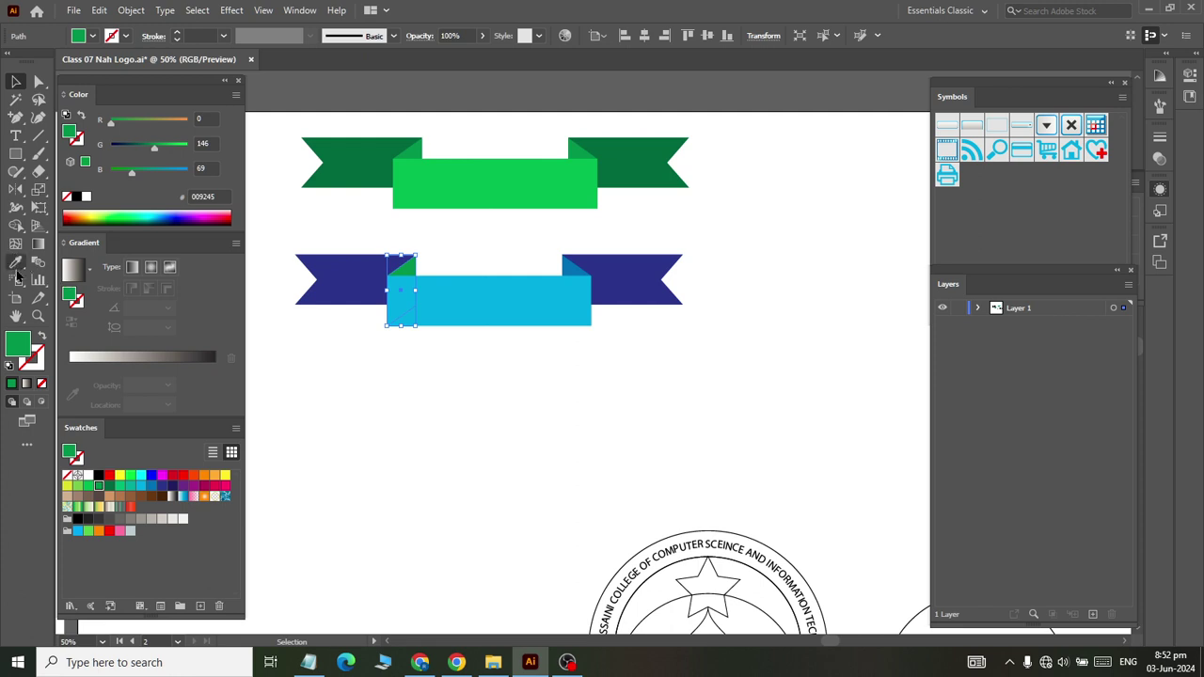
{"action": "left_click", "coordinate": [15, 262]}
{"action": "left_click", "coordinate": [575, 264]}
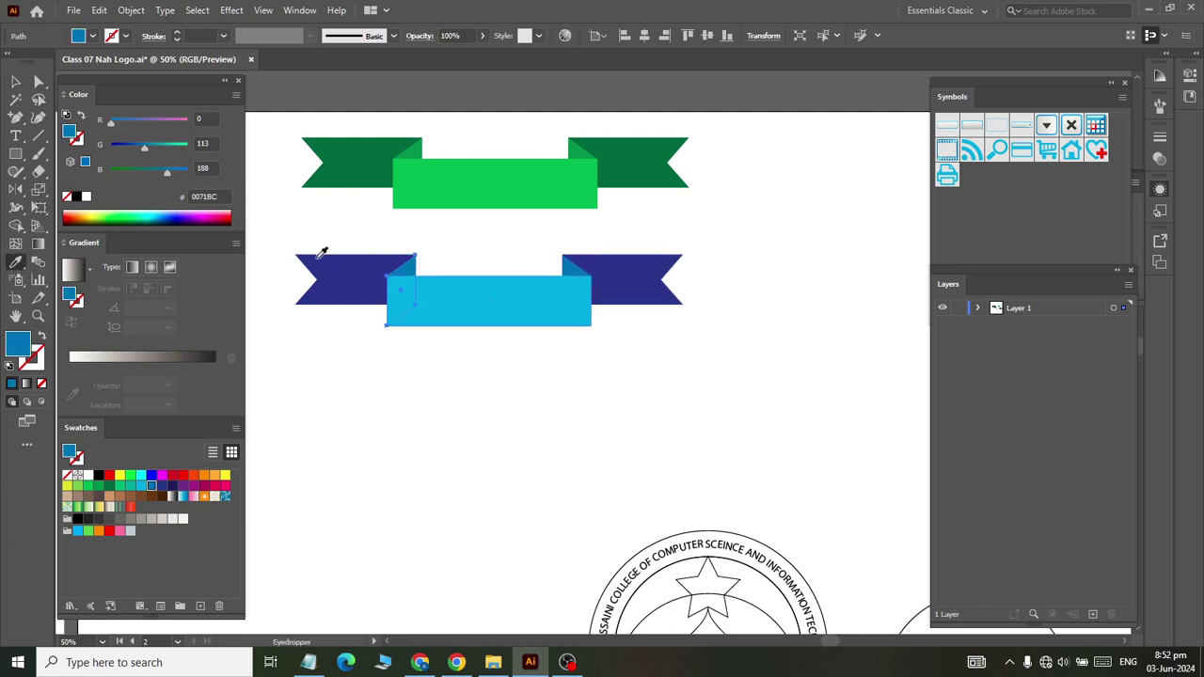
{"action": "left_click", "coordinate": [15, 81]}
{"action": "left_click", "coordinate": [462, 453]}
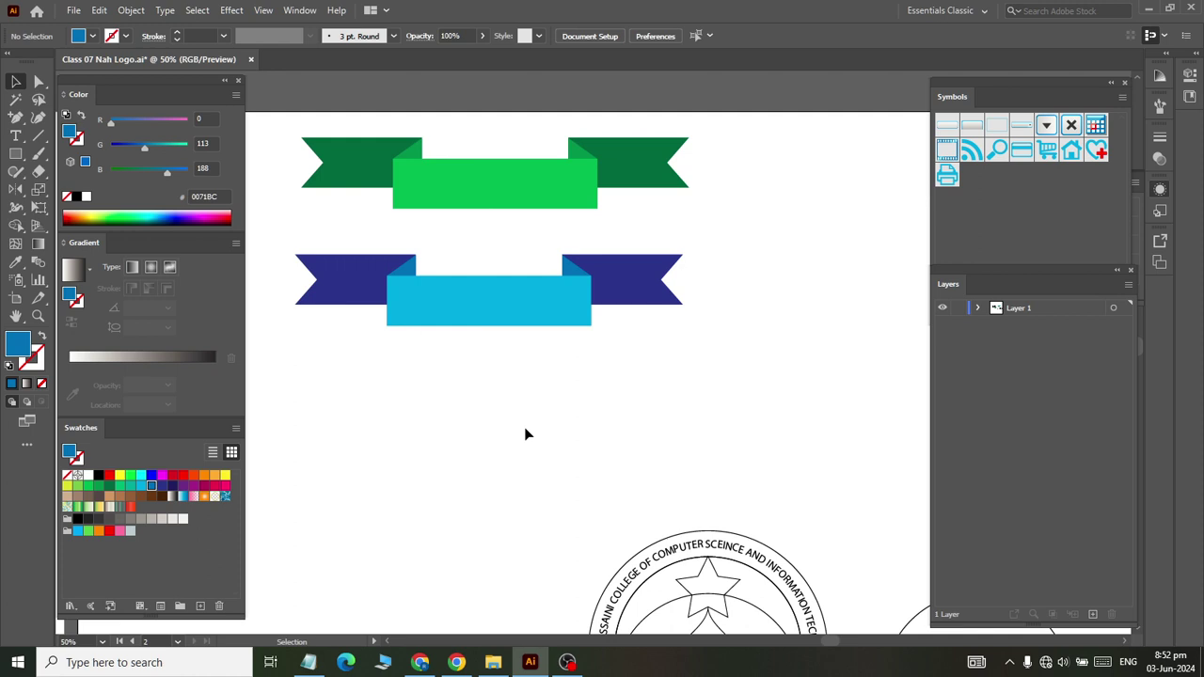
Duplicate the blue ribbon downward and delete the copy's left end and left fold
{"action": "left_click_drag", "start_coordinate": [288, 240], "coordinate": [772, 393]}
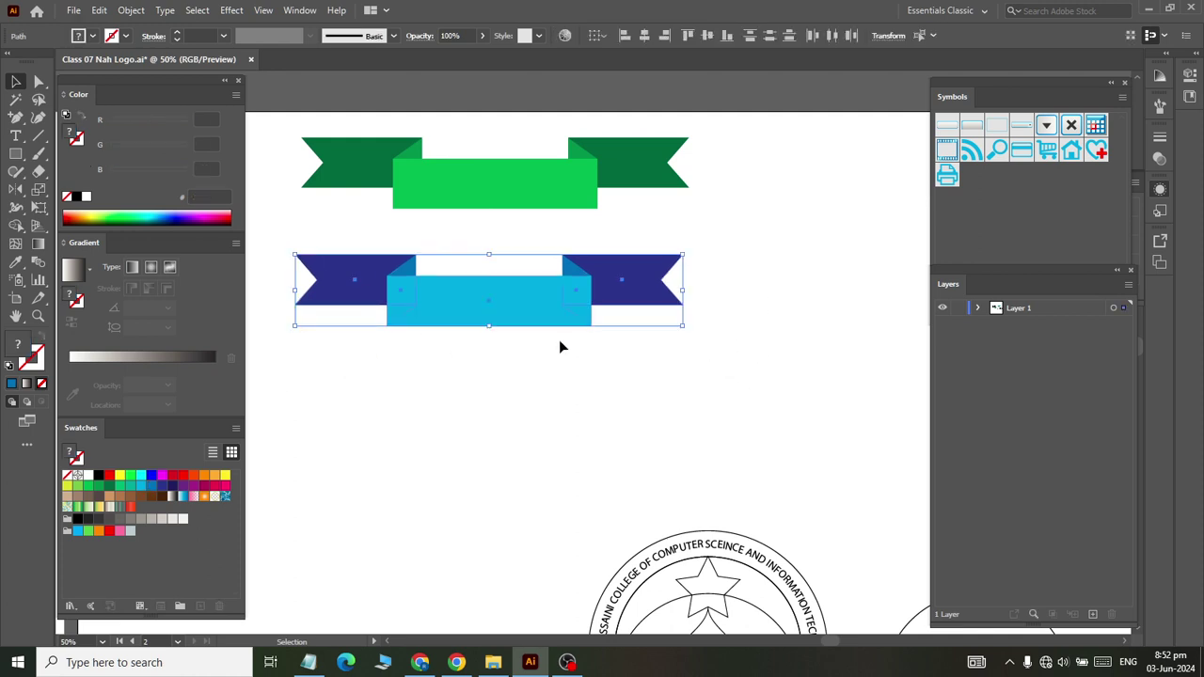
{"action": "scroll", "coordinate": [551, 339], "scroll_direction": "down", "scroll_amount": 1}
{"action": "scroll", "coordinate": [539, 327], "scroll_direction": "down", "scroll_amount": 1}
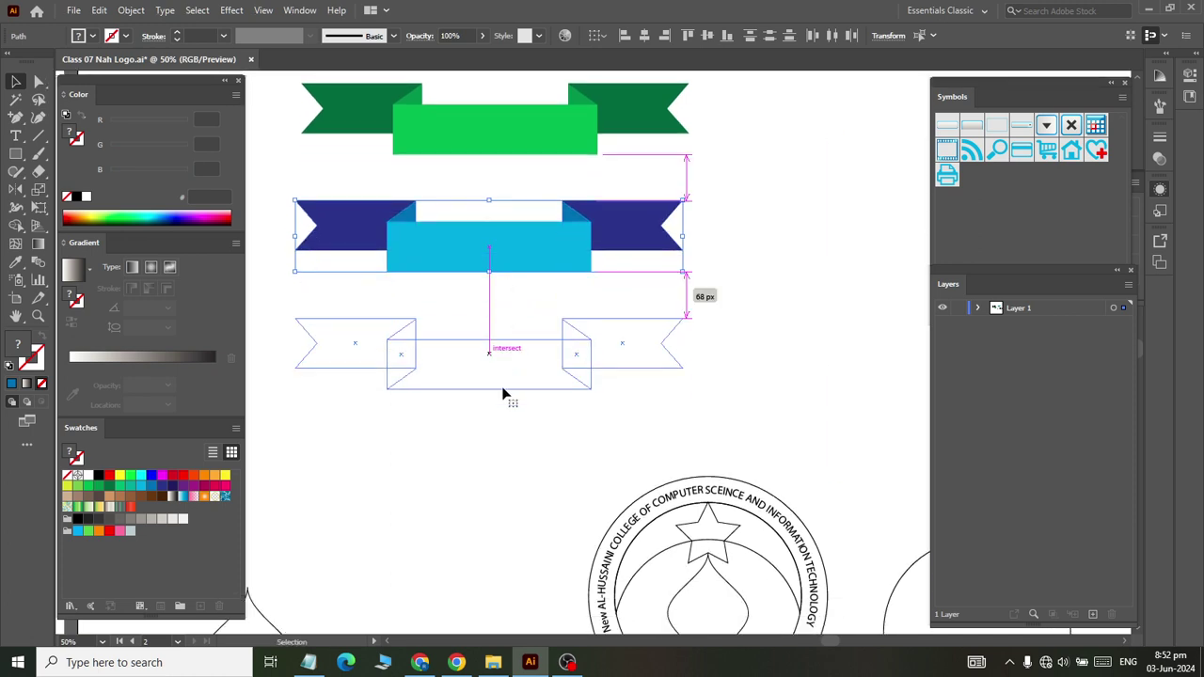
{"action": "left_click_drag", "start_coordinate": [510, 261], "coordinate": [505, 381]}
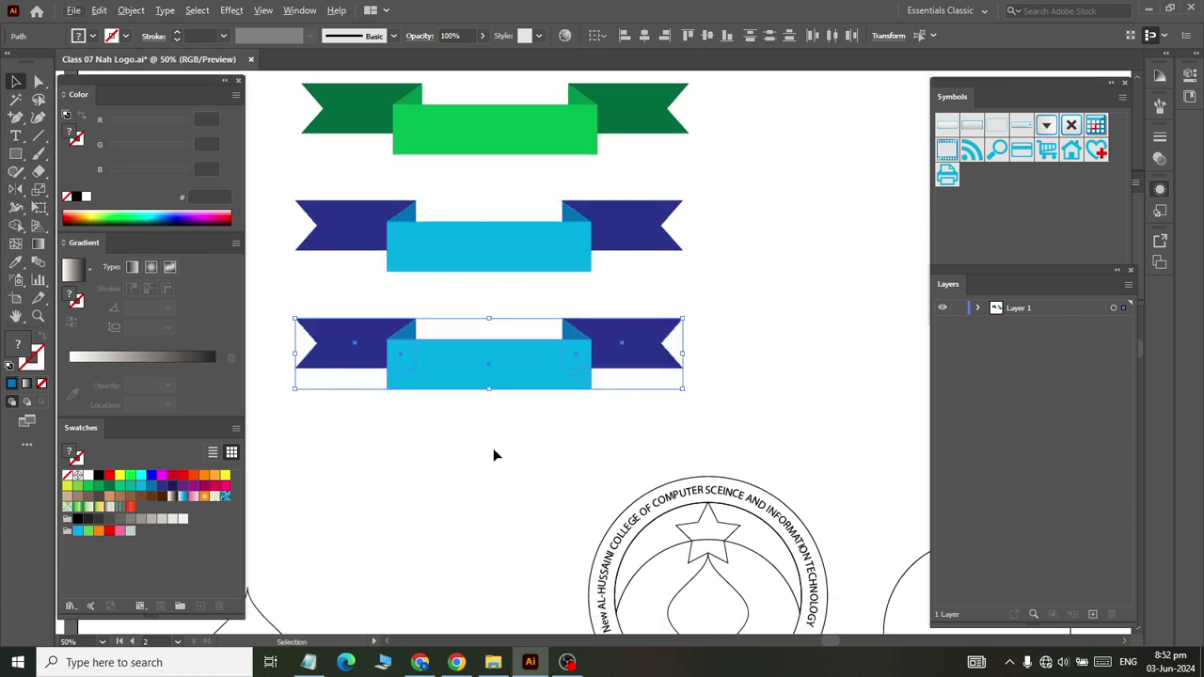
{"action": "scroll", "coordinate": [493, 448], "scroll_direction": "left", "scroll_amount": 1}
{"action": "scroll", "coordinate": [609, 443], "scroll_direction": "up", "scroll_amount": 2}
{"action": "scroll", "coordinate": [609, 451], "scroll_direction": "left", "scroll_amount": 1}
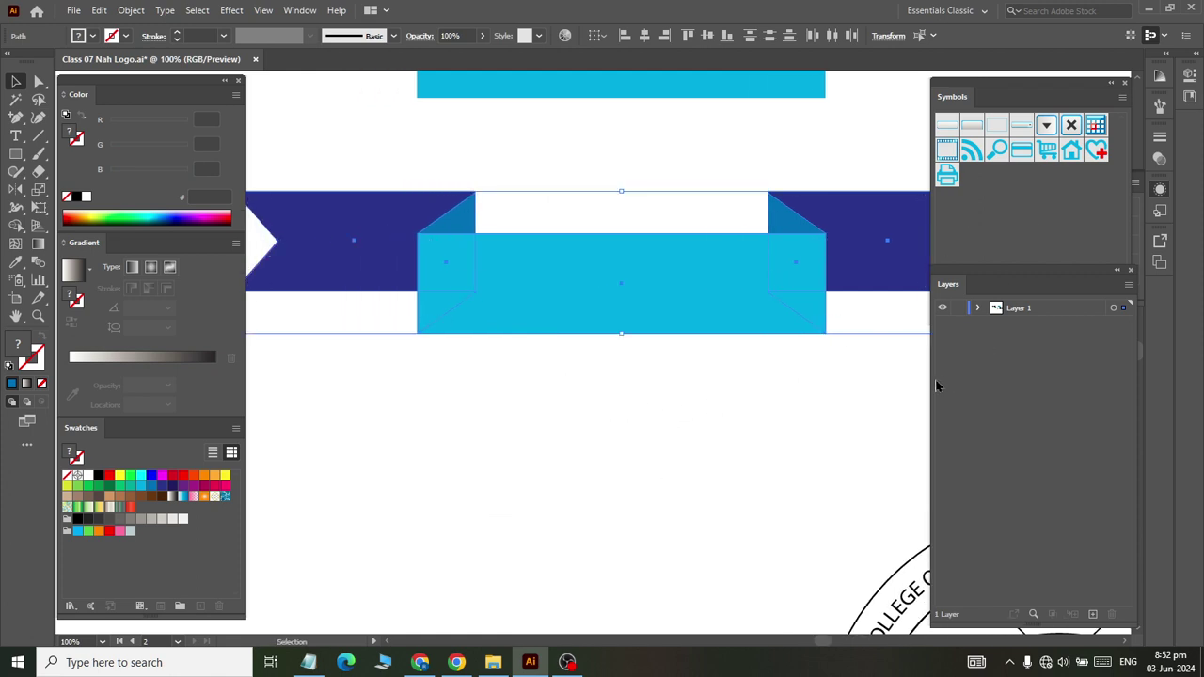
{"action": "scroll", "coordinate": [728, 352], "scroll_direction": "right", "scroll_amount": 1}
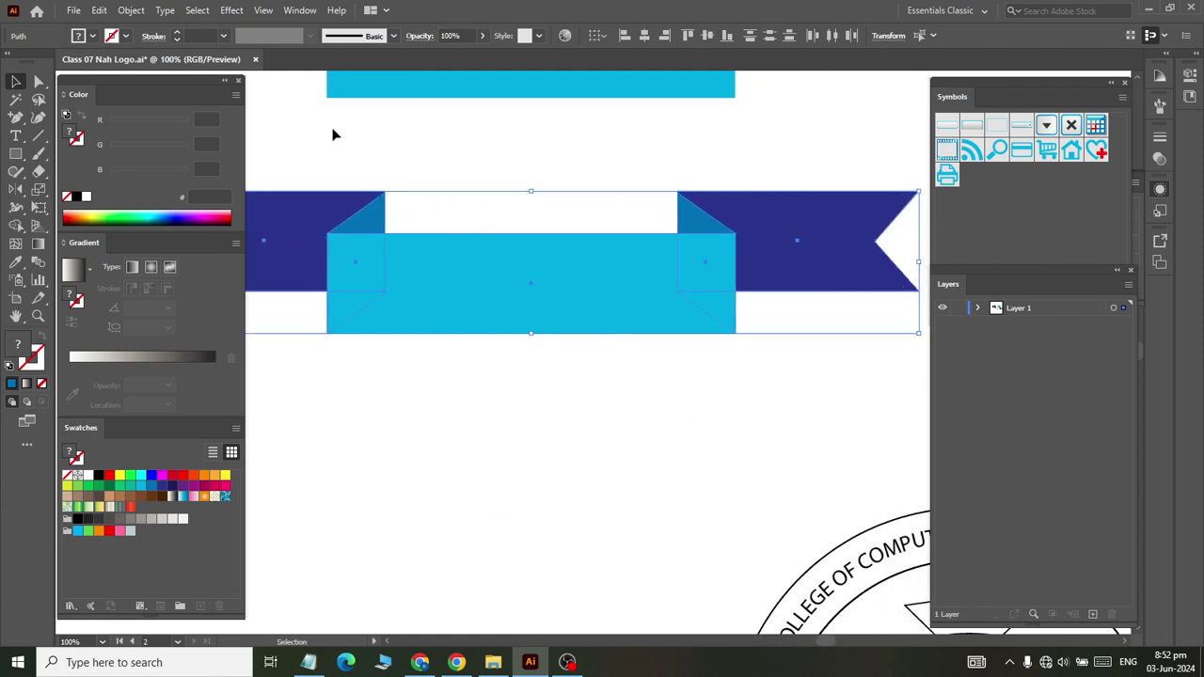
{"action": "left_click_drag", "start_coordinate": [337, 161], "coordinate": [392, 216]}
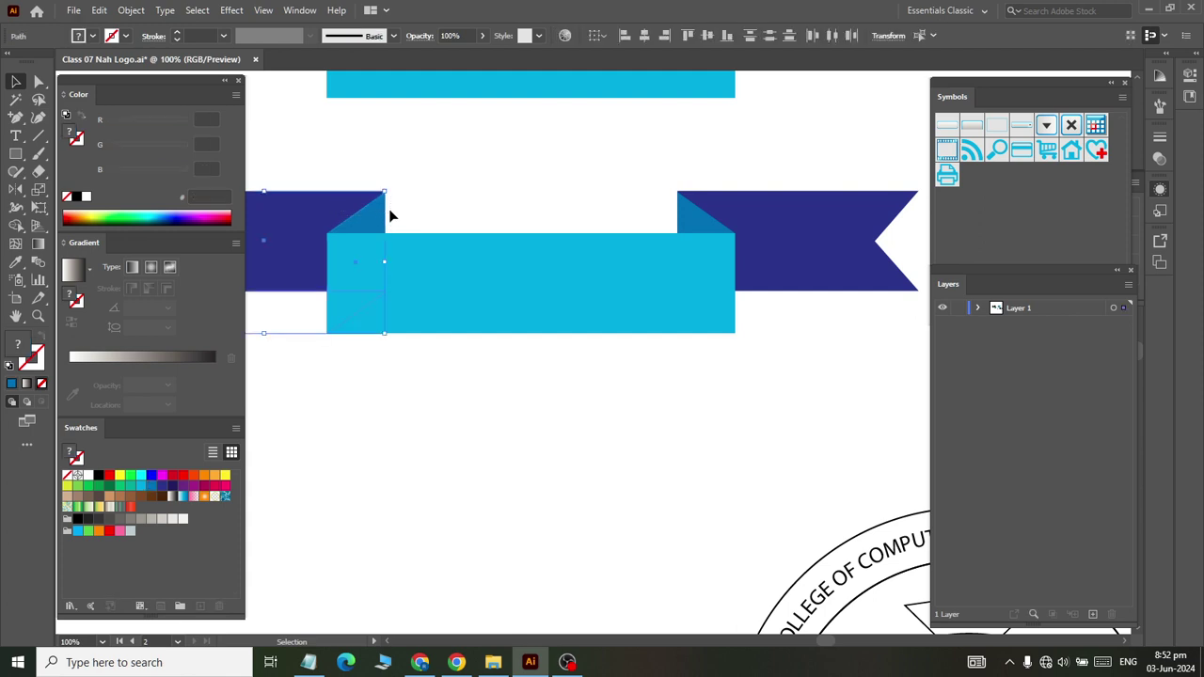
{"action": "key", "text": "Delete"}
{"action": "mouse_move", "coordinate": [667, 166]}
{"action": "left_mouse_down"}
{"action": "mouse_move", "coordinate": [723, 218]}
{"action": "mouse_move", "coordinate": [639, 175]}
{"action": "left_mouse_up"}
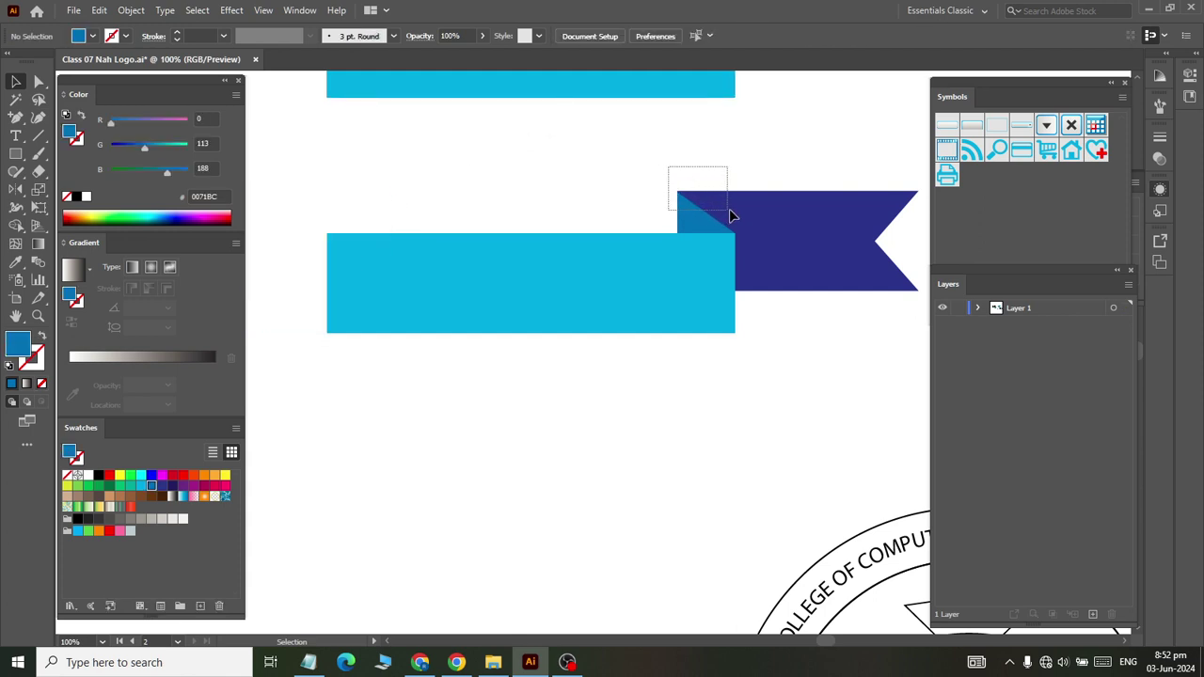
Direct-select the right fold's top-right corner point to snap it onto the band's corner
{"action": "left_click", "coordinate": [452, 299]}
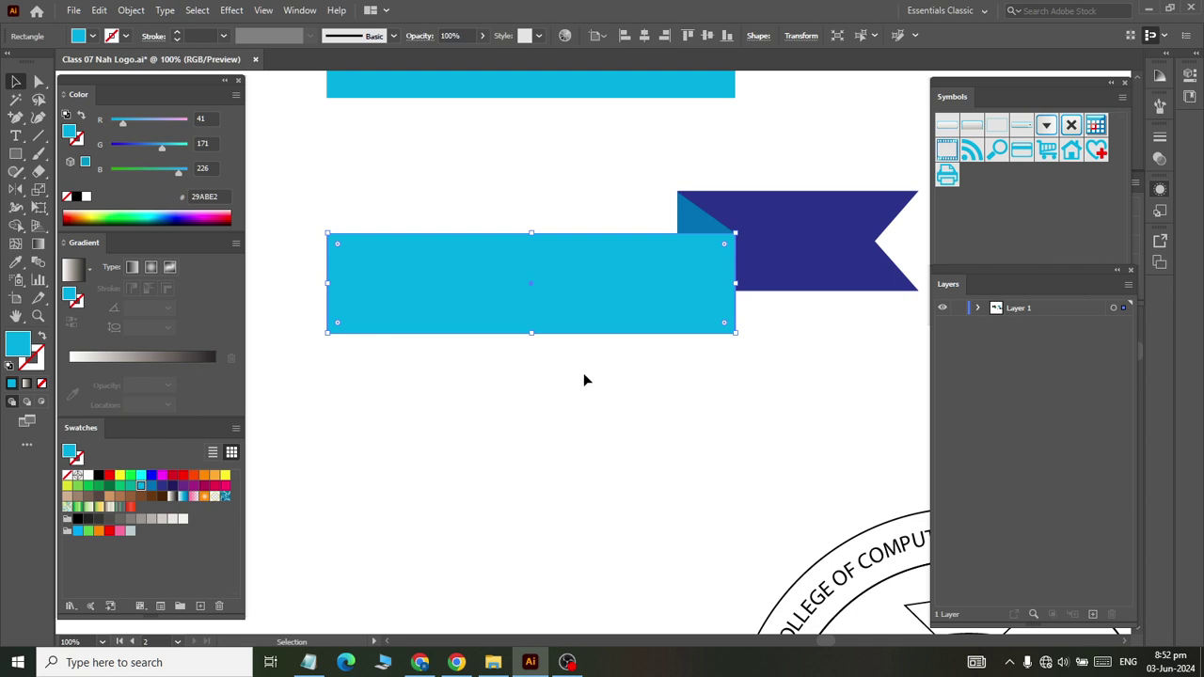
{"action": "scroll", "coordinate": [721, 248], "scroll_direction": "up", "scroll_amount": 1}
{"action": "left_click", "coordinate": [680, 202]}
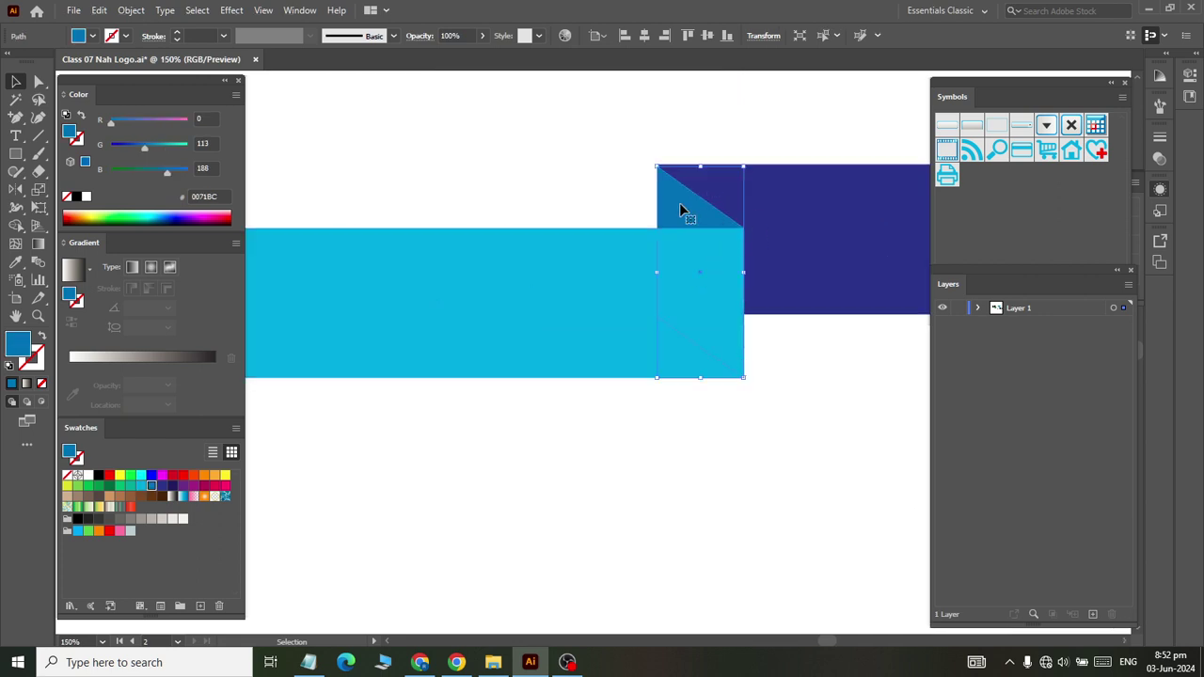
{"action": "left_click", "coordinate": [38, 82]}
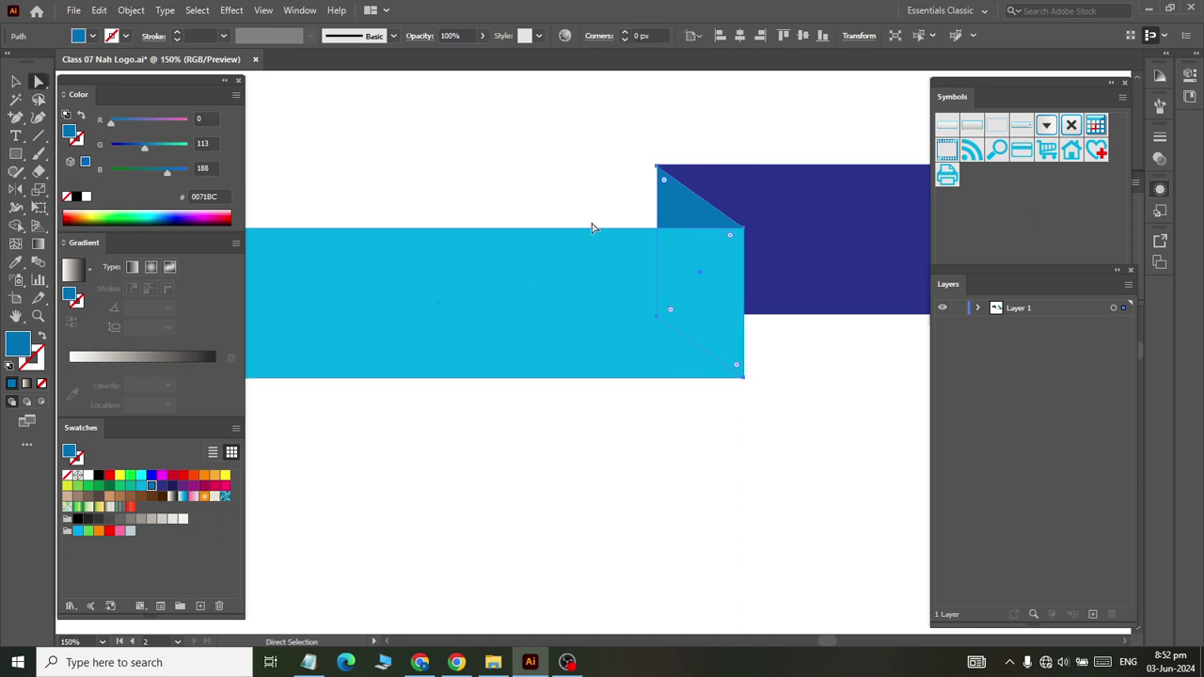
{"action": "left_click", "coordinate": [745, 230]}
{"action": "scroll", "coordinate": [743, 234], "scroll_direction": "up", "scroll_amount": 1}
{"action": "scroll", "coordinate": [741, 239], "scroll_direction": "up", "scroll_amount": 3}
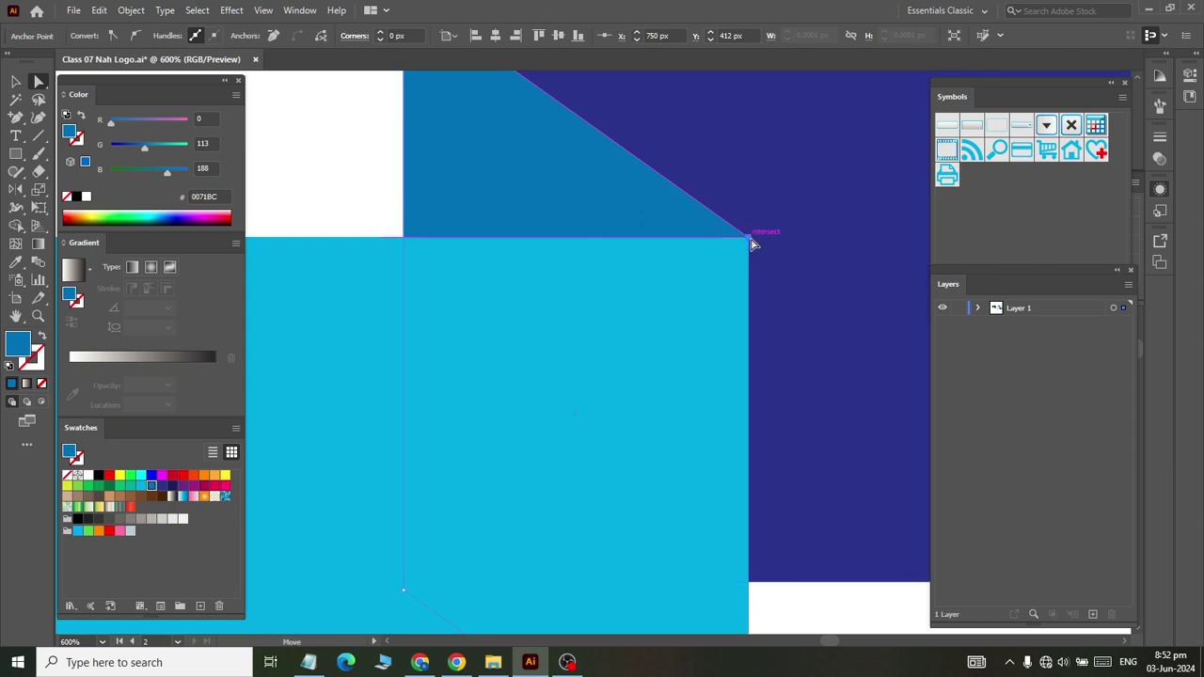
Smooth the blue fold's top-left corner and drag its handles to hang vertically
{"action": "left_click", "coordinate": [136, 36]}
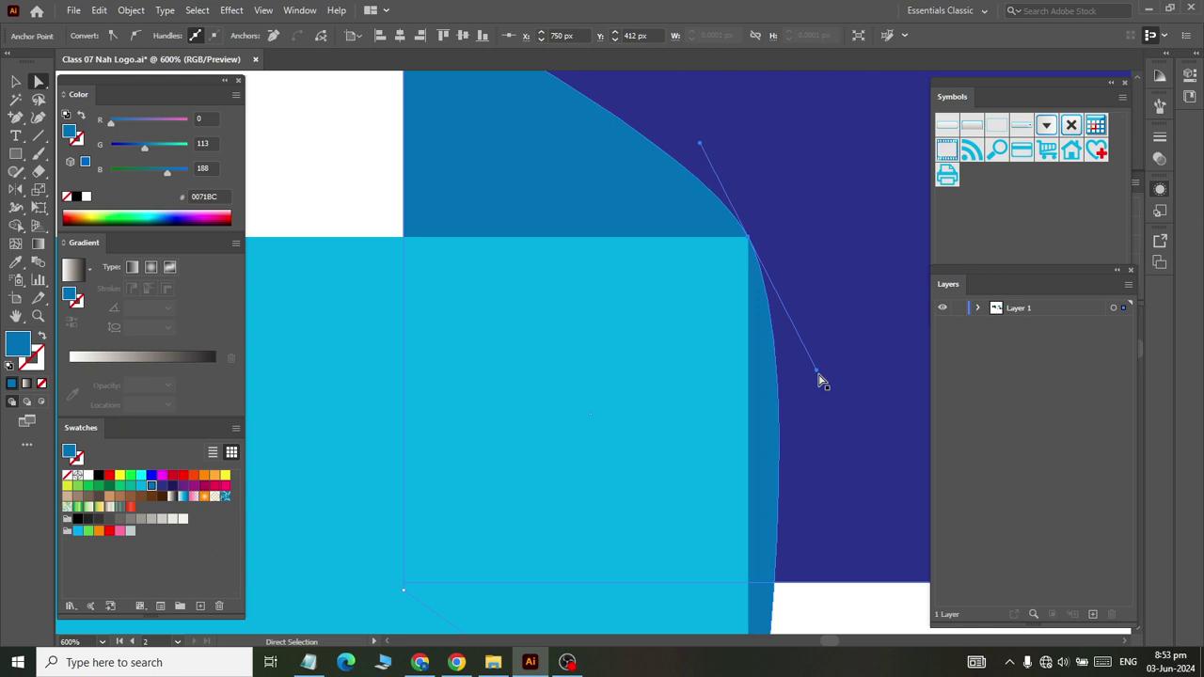
{"action": "left_click_drag", "start_coordinate": [817, 372], "coordinate": [756, 386]}
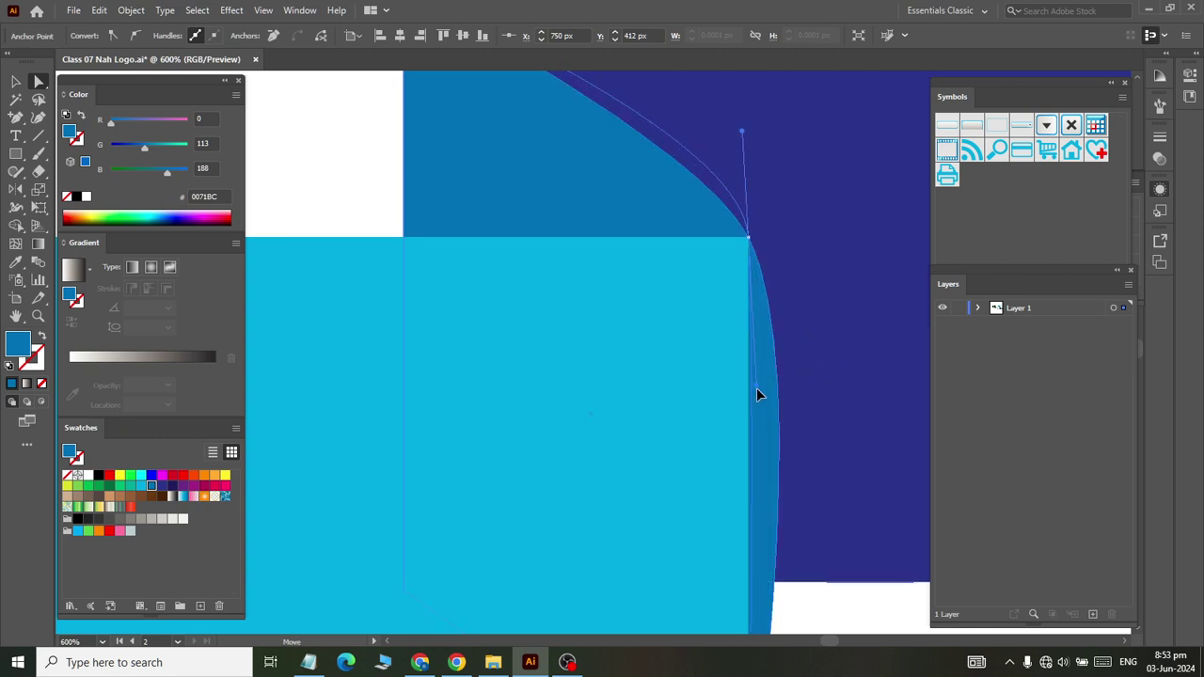
{"action": "key", "text": "ctrl+z"}
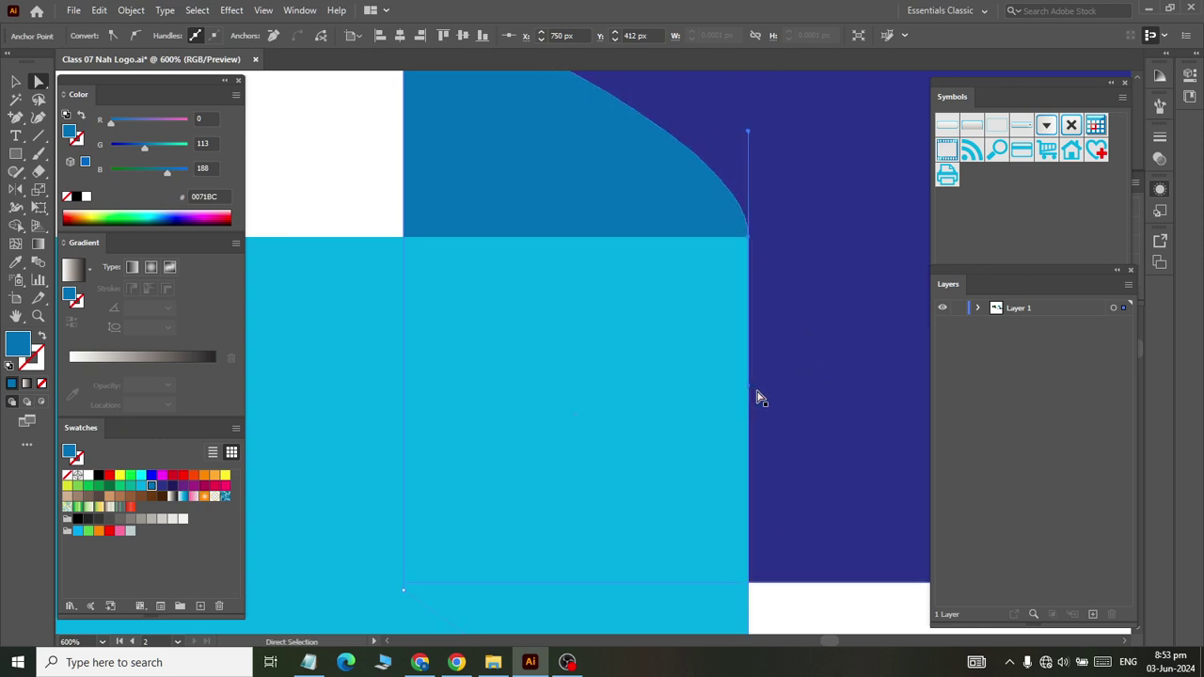
{"action": "scroll", "coordinate": [758, 395], "scroll_direction": "down", "scroll_amount": 1}
{"action": "scroll", "coordinate": [733, 363], "scroll_direction": "down", "scroll_amount": 1}
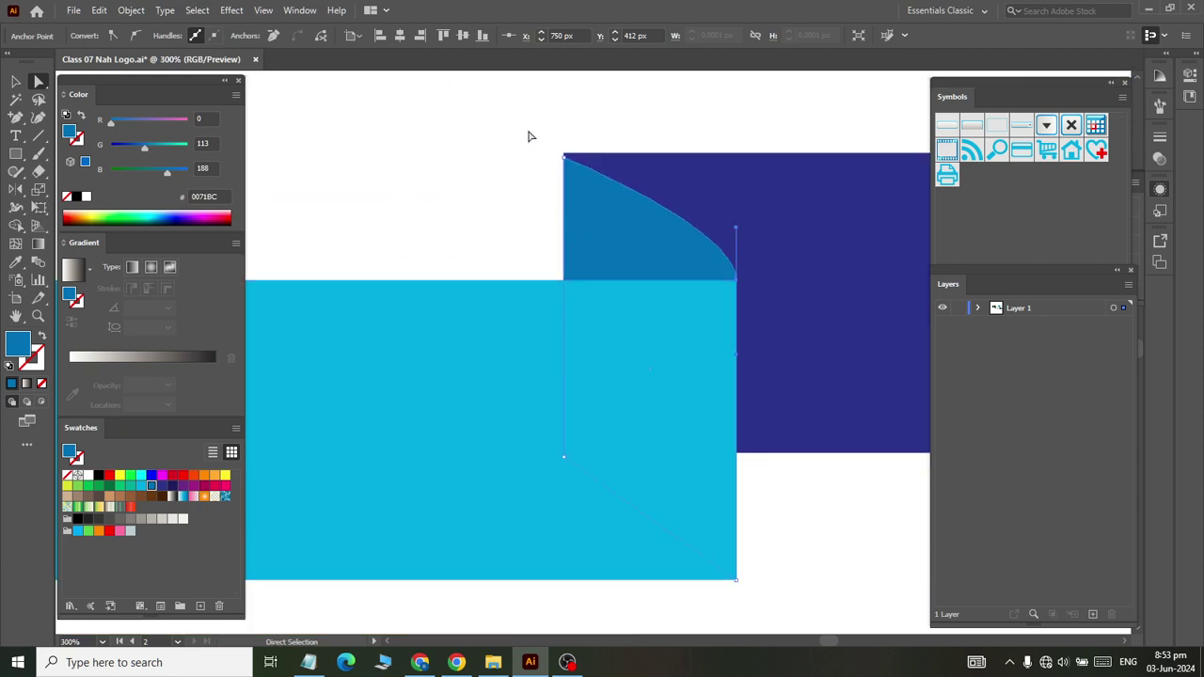
{"action": "scroll", "coordinate": [529, 137], "scroll_direction": "up", "scroll_amount": 1}
{"action": "scroll", "coordinate": [569, 241], "scroll_direction": "up", "scroll_amount": 2}
{"action": "scroll", "coordinate": [581, 282], "scroll_direction": "up", "scroll_amount": 2}
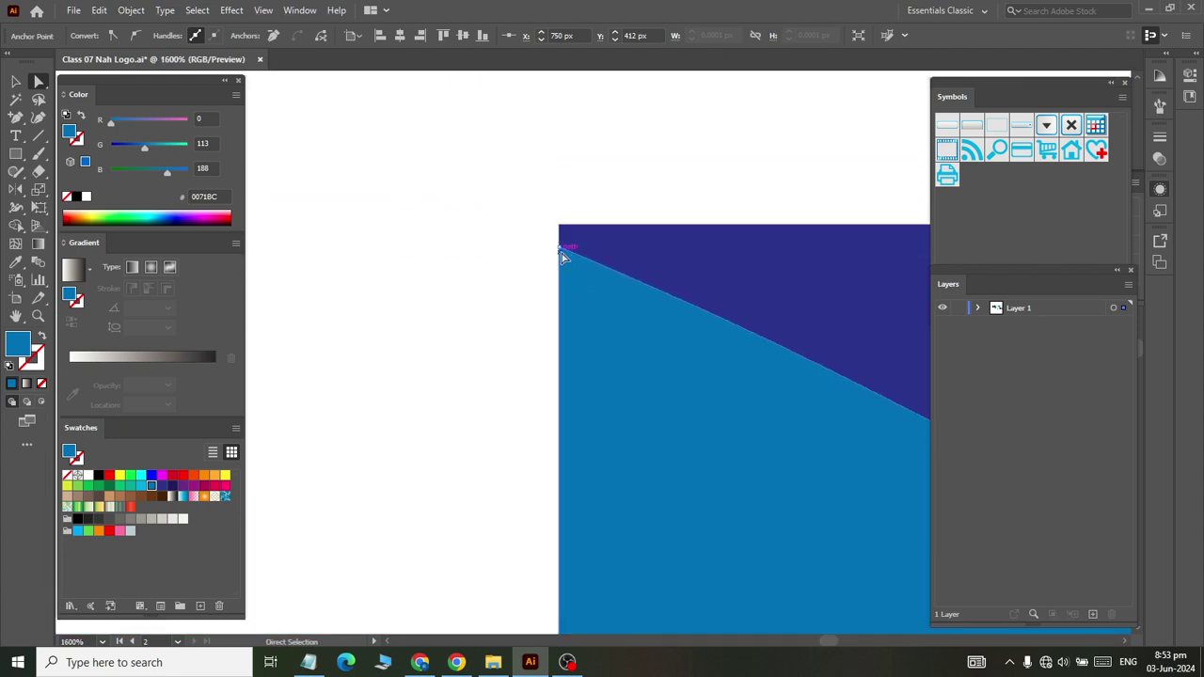
{"action": "left_click_drag", "start_coordinate": [561, 254], "coordinate": [559, 247]}
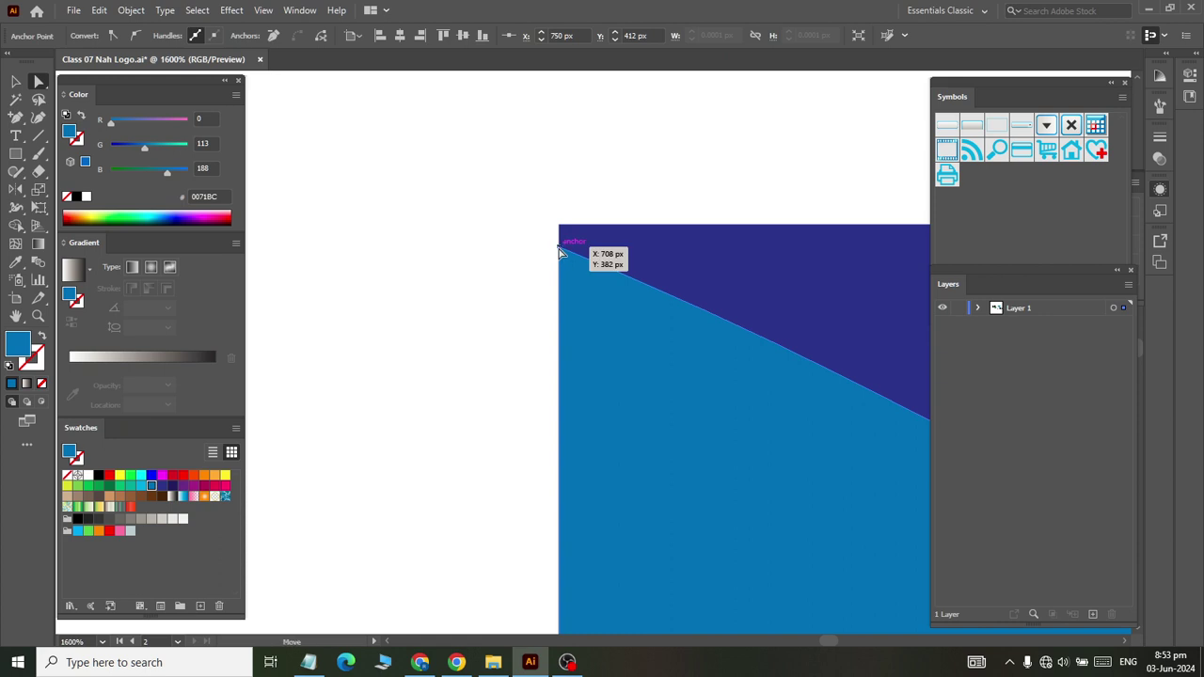
{"action": "left_click", "coordinate": [137, 36]}
{"action": "scroll", "coordinate": [505, 298], "scroll_direction": "down", "scroll_amount": 1}
{"action": "scroll", "coordinate": [539, 300], "scroll_direction": "down", "scroll_amount": 3}
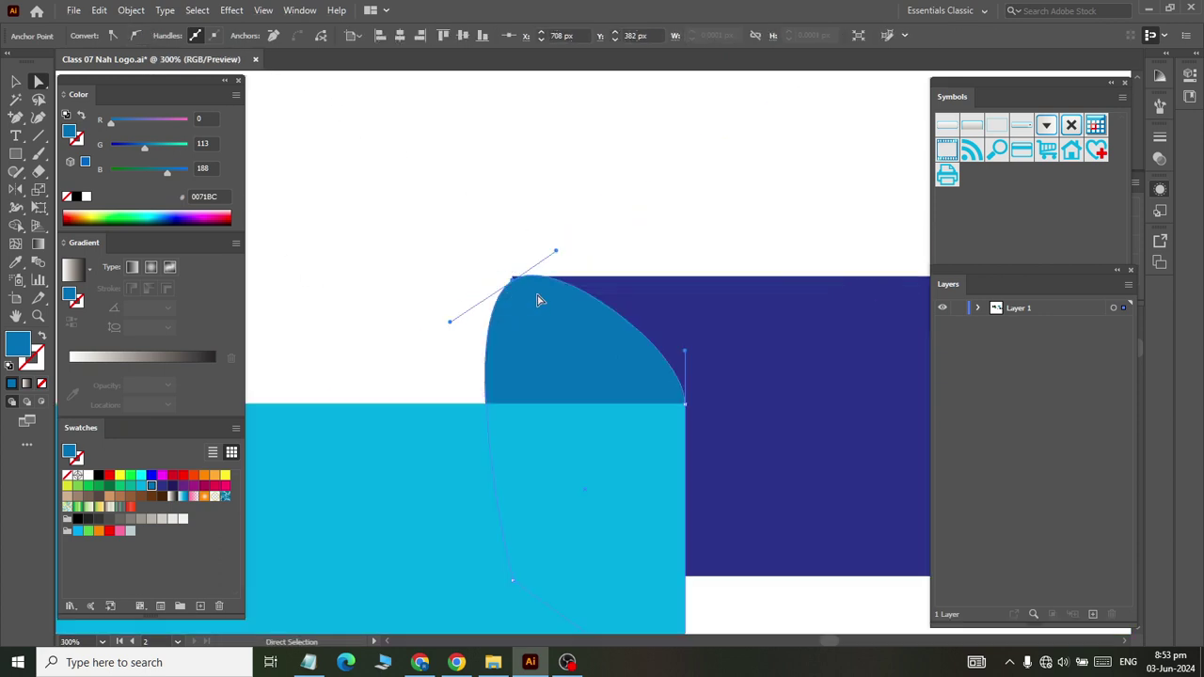
{"action": "left_click_drag", "start_coordinate": [556, 250], "coordinate": [511, 350]}
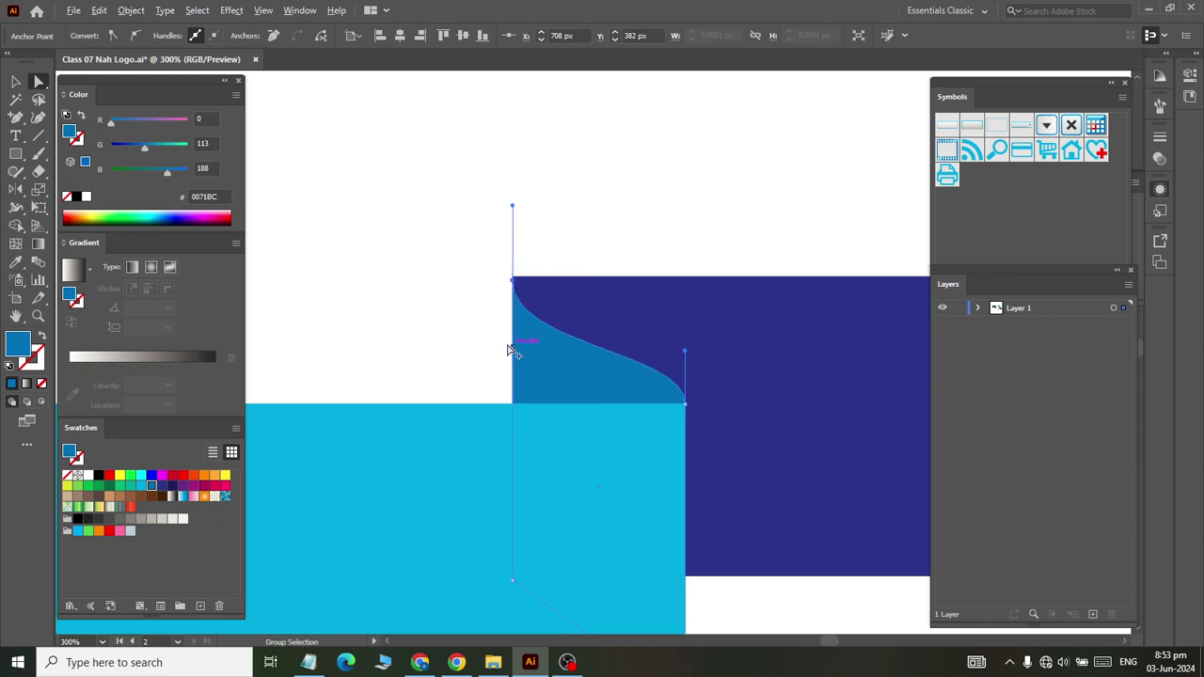
{"action": "scroll", "coordinate": [507, 338], "scroll_direction": "up", "scroll_amount": 2}
{"action": "scroll", "coordinate": [509, 301], "scroll_direction": "up", "scroll_amount": 1}
{"action": "scroll", "coordinate": [511, 278], "scroll_direction": "up", "scroll_amount": 3}
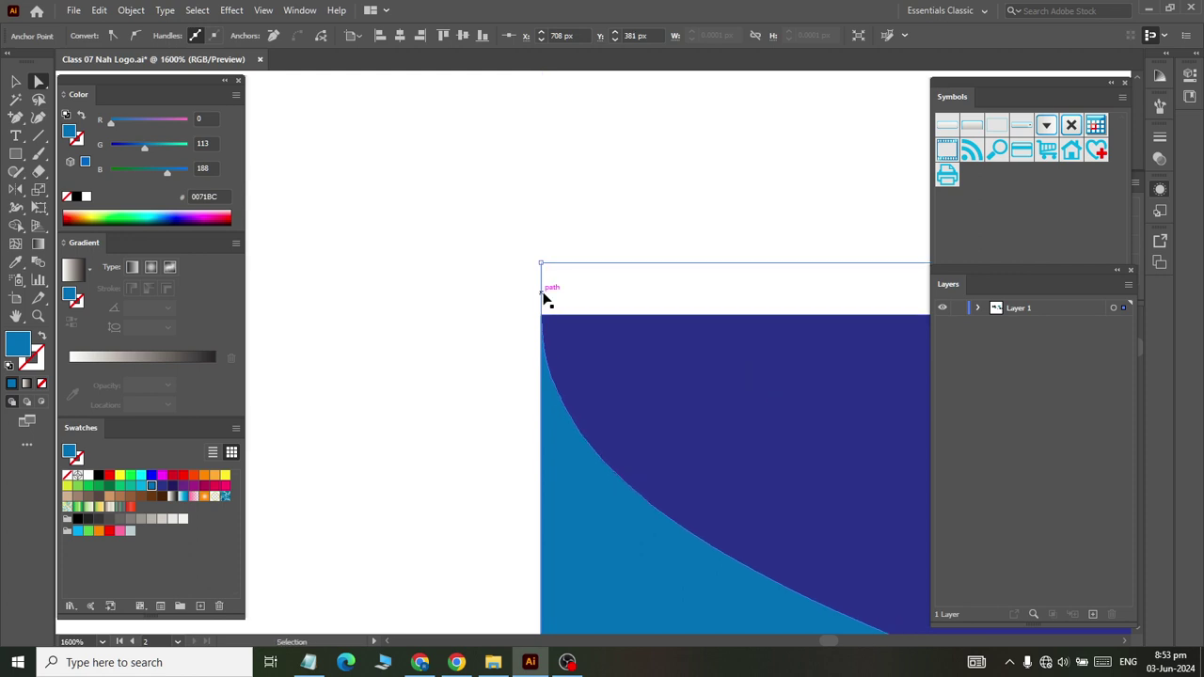
{"action": "scroll", "coordinate": [527, 306], "scroll_direction": "right", "scroll_amount": 2}
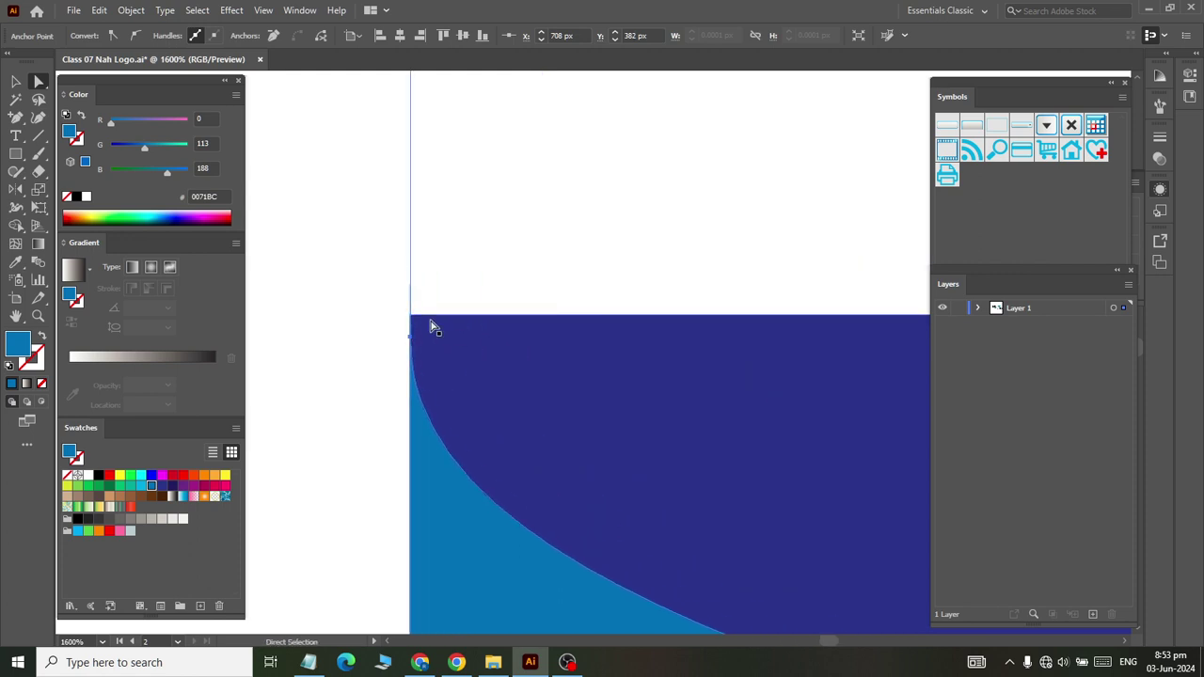
Smooth the navy end's top-left corner and straighten its handles to round the curve
{"action": "left_click", "coordinate": [465, 263]}
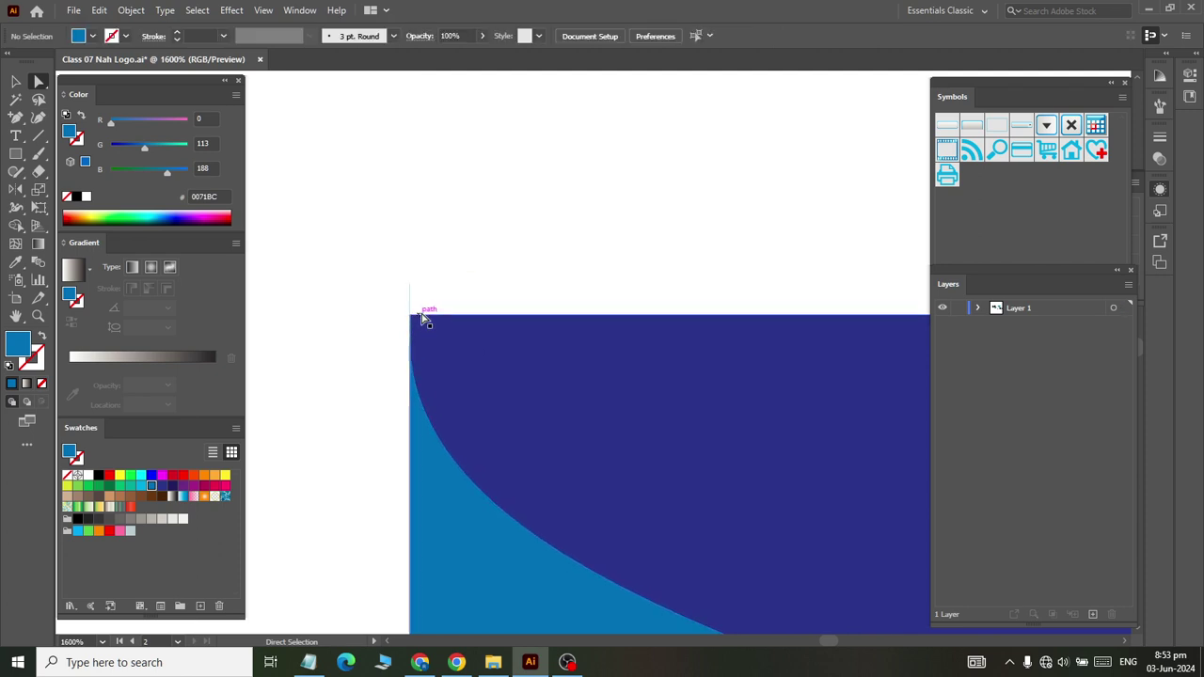
{"action": "left_click", "coordinate": [412, 319]}
{"action": "left_click", "coordinate": [411, 318]}
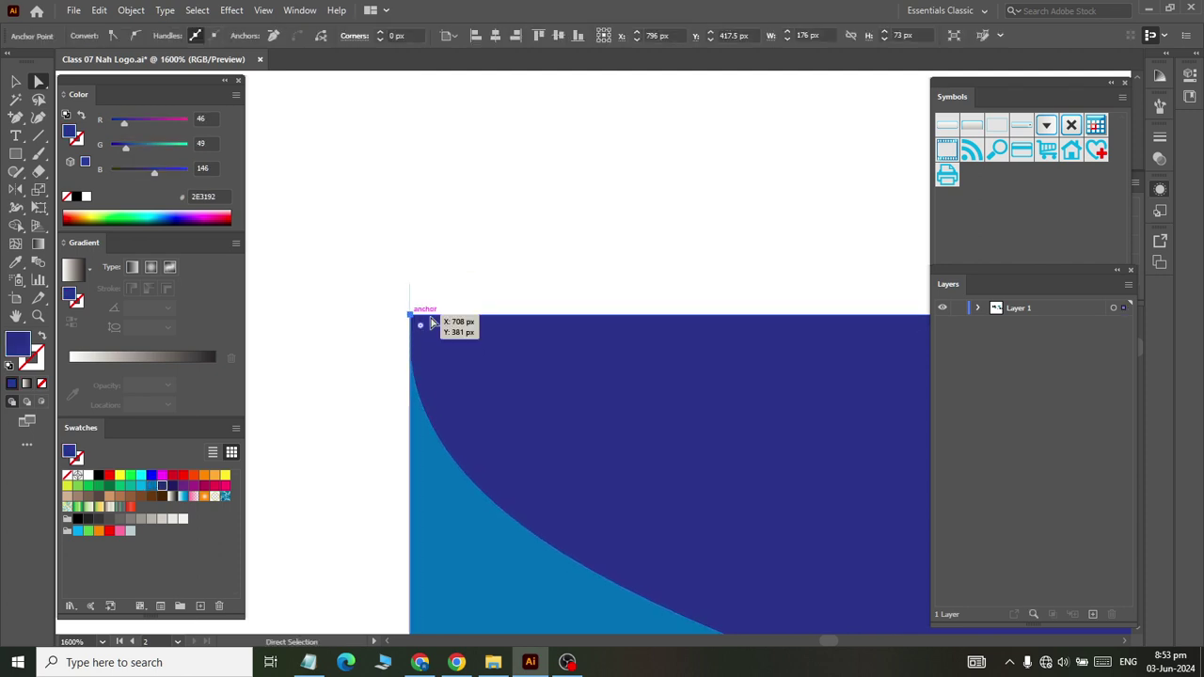
{"action": "left_click", "coordinate": [136, 36]}
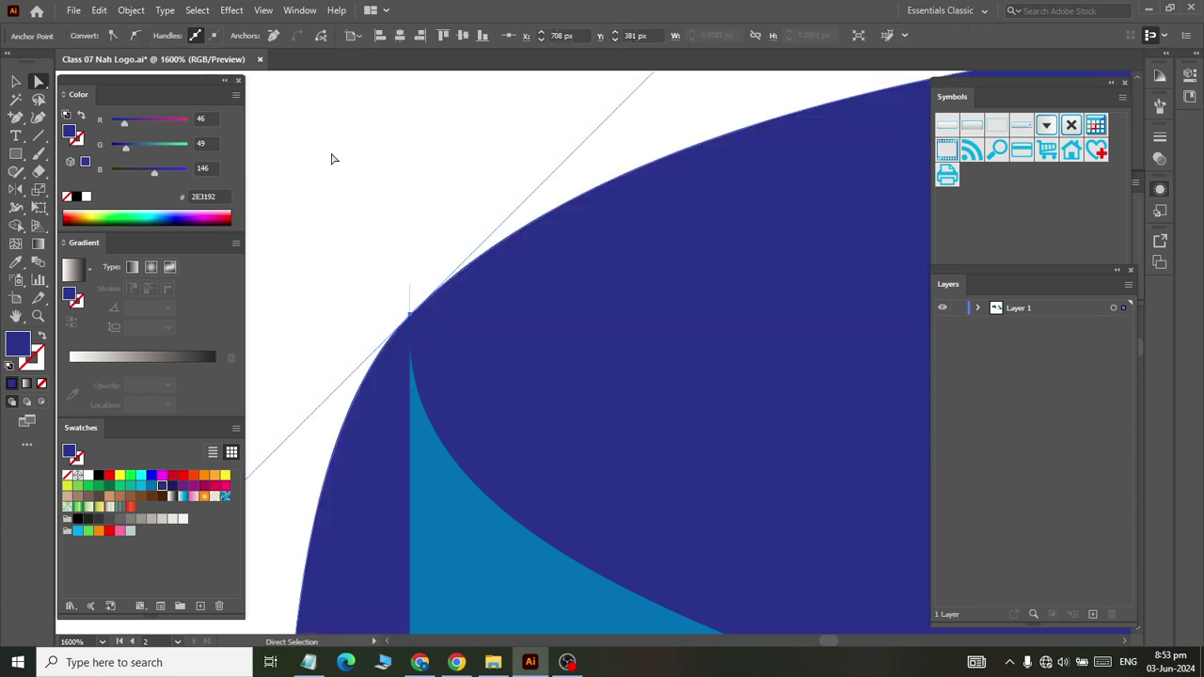
{"action": "scroll", "coordinate": [477, 300], "scroll_direction": "down", "scroll_amount": 6}
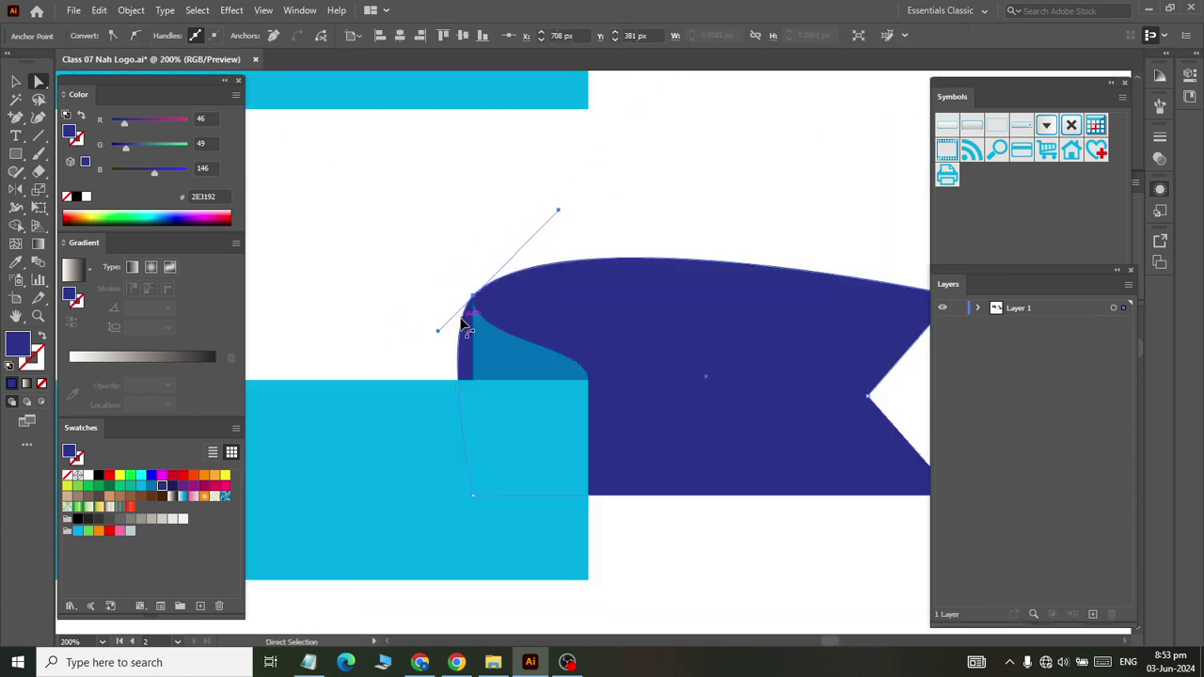
{"action": "left_click_drag", "start_coordinate": [439, 334], "coordinate": [474, 339]}
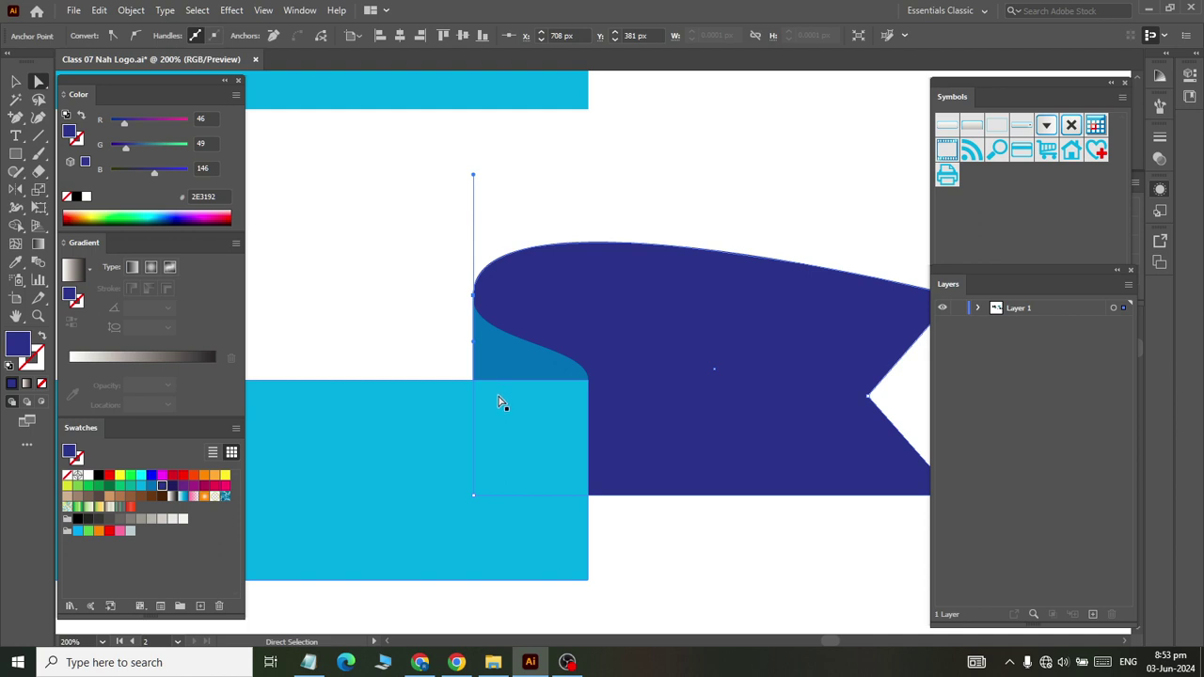
Lengthen the navy corner's direction handle to deepen the rounded fold
{"action": "key", "text": "v"}
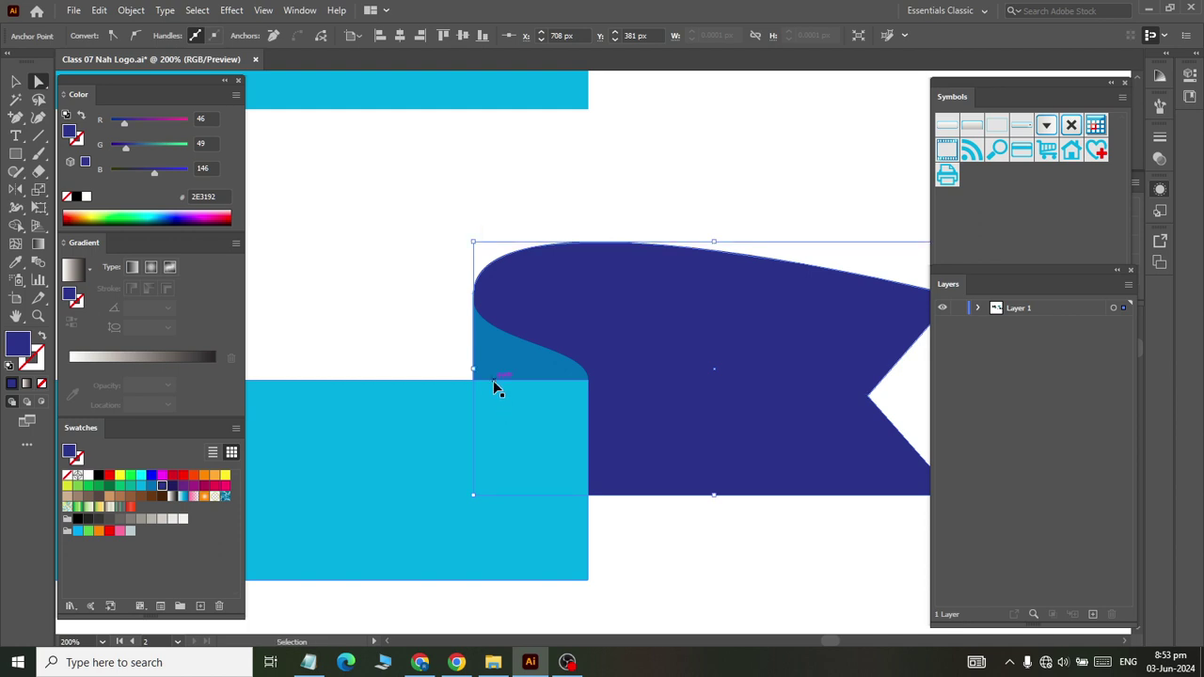
{"action": "scroll", "coordinate": [495, 385], "scroll_direction": "right", "scroll_amount": 1}
{"action": "scroll", "coordinate": [496, 378], "scroll_direction": "right", "scroll_amount": 1}
{"action": "scroll", "coordinate": [499, 376], "scroll_direction": "right", "scroll_amount": 2}
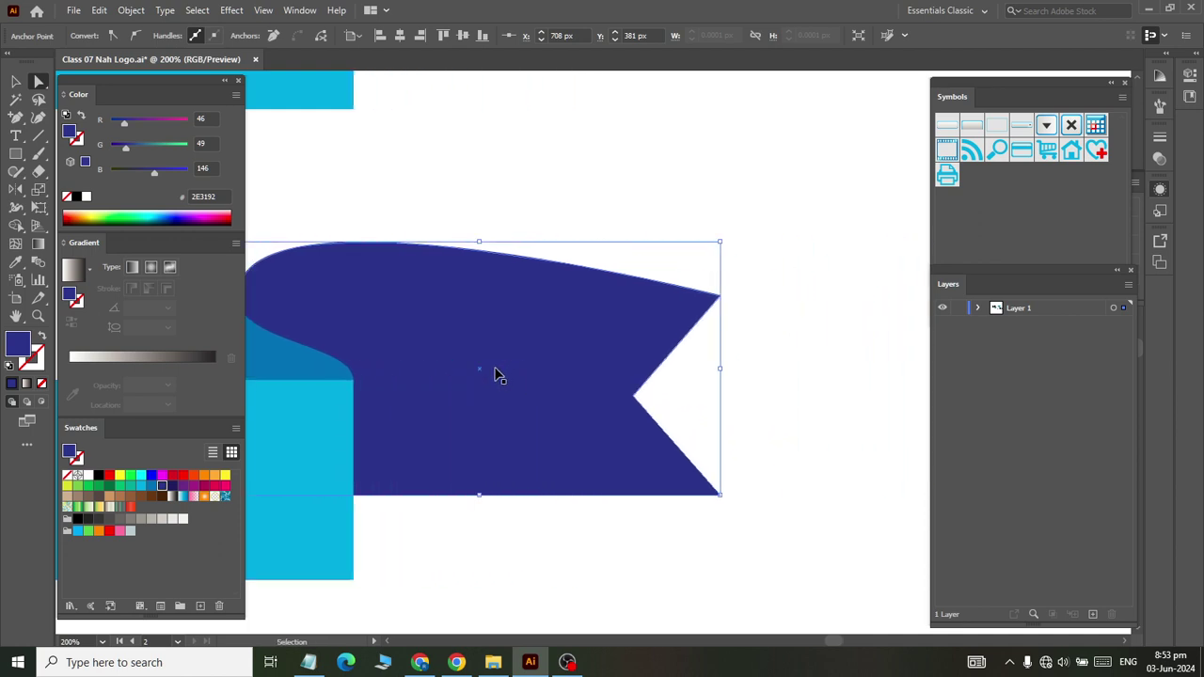
{"action": "scroll", "coordinate": [498, 376], "scroll_direction": "right", "scroll_amount": 1}
{"action": "scroll", "coordinate": [501, 378], "scroll_direction": "right", "scroll_amount": 1}
{"action": "key", "text": "a"}
{"action": "scroll", "coordinate": [515, 388], "scroll_direction": "down", "scroll_amount": 3}
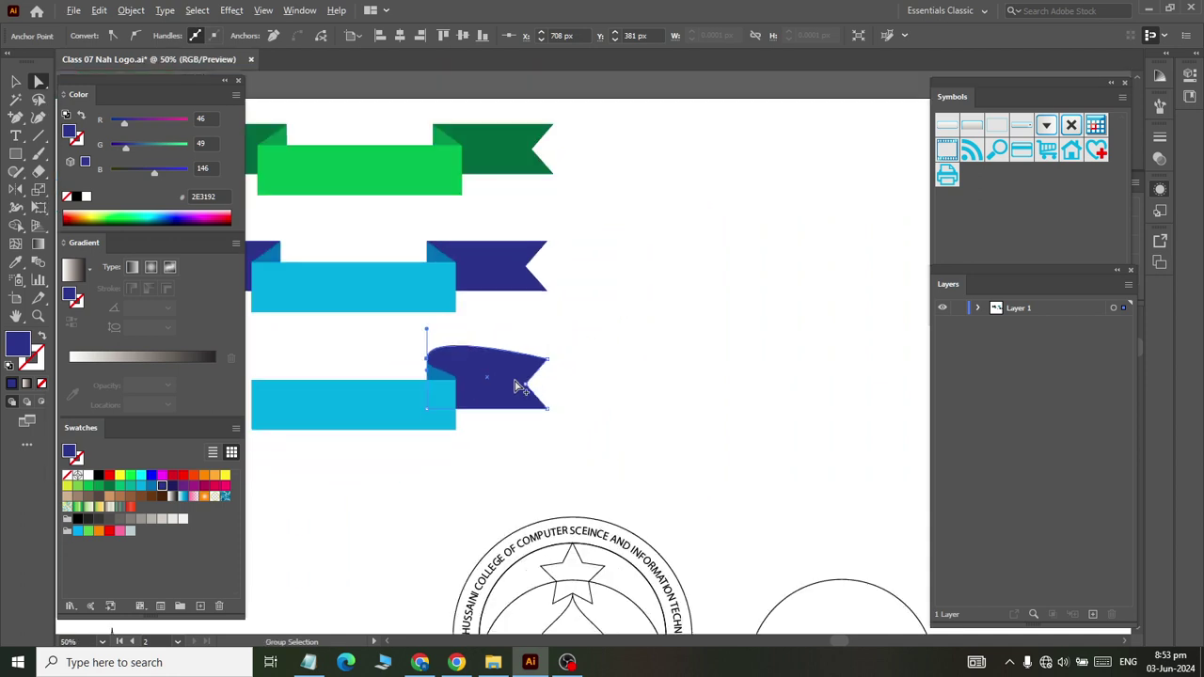
{"action": "scroll", "coordinate": [464, 396], "scroll_direction": "up", "scroll_amount": 1}
{"action": "scroll", "coordinate": [489, 395], "scroll_direction": "up", "scroll_amount": 2}
{"action": "scroll", "coordinate": [490, 367], "scroll_direction": "up", "scroll_amount": 2}
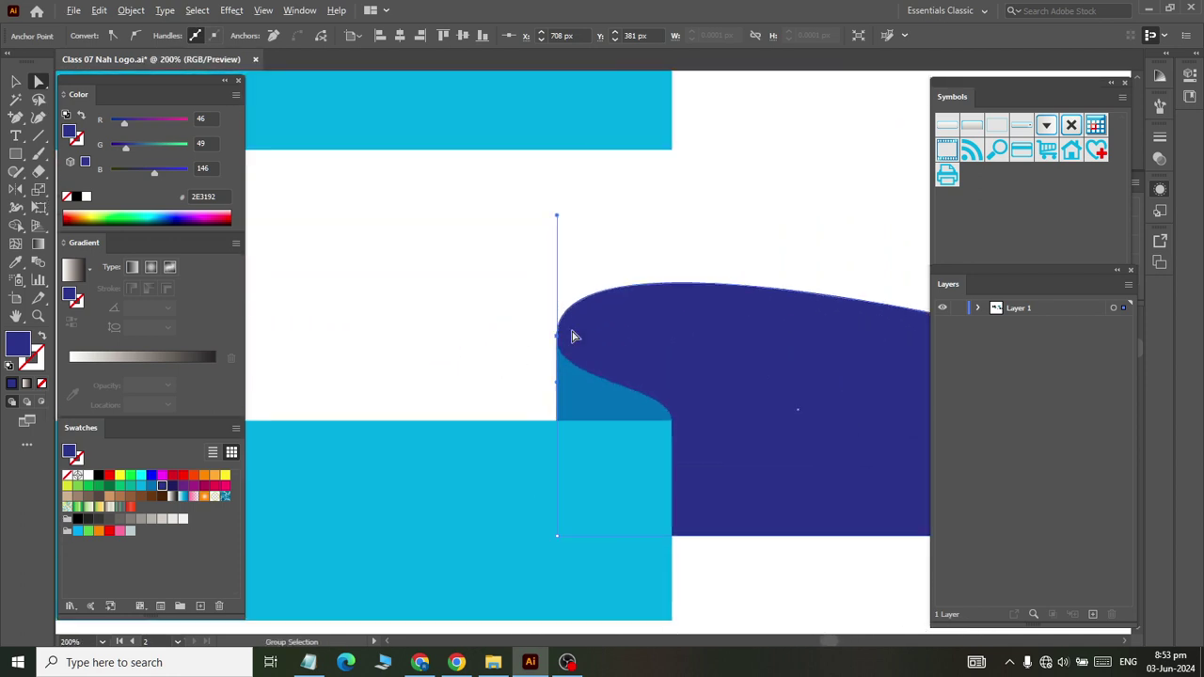
{"action": "scroll", "coordinate": [564, 342], "scroll_direction": "up", "scroll_amount": 1}
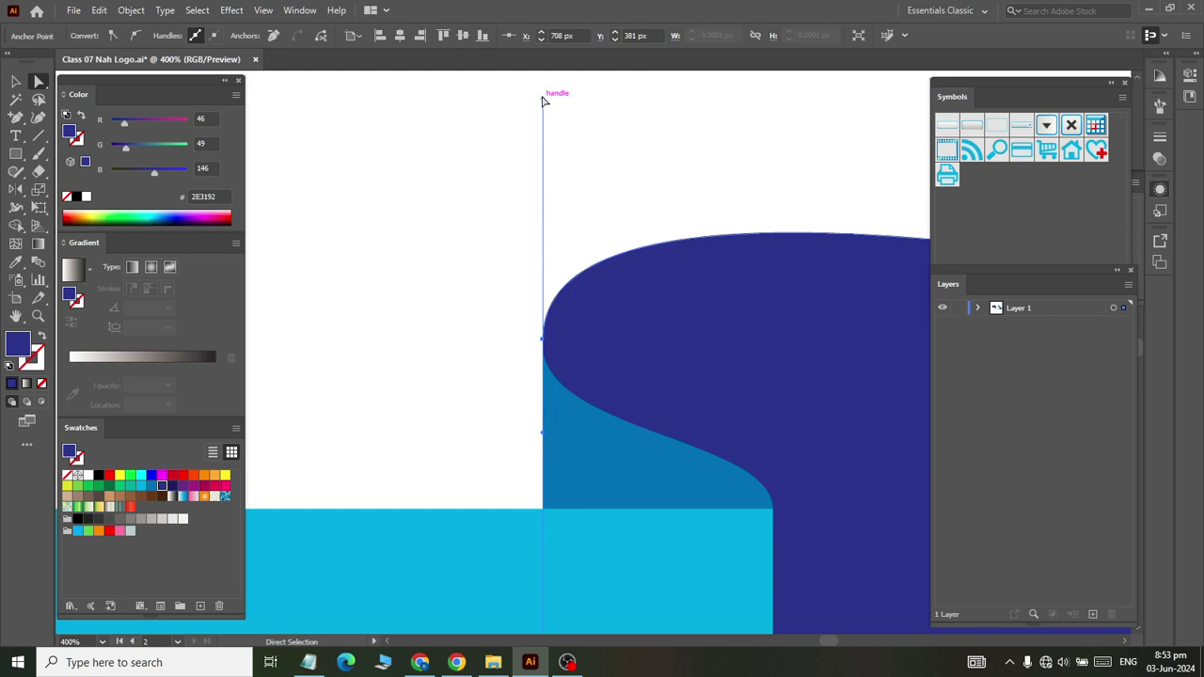
{"action": "left_click_drag", "start_coordinate": [543, 98], "coordinate": [543, 167]}
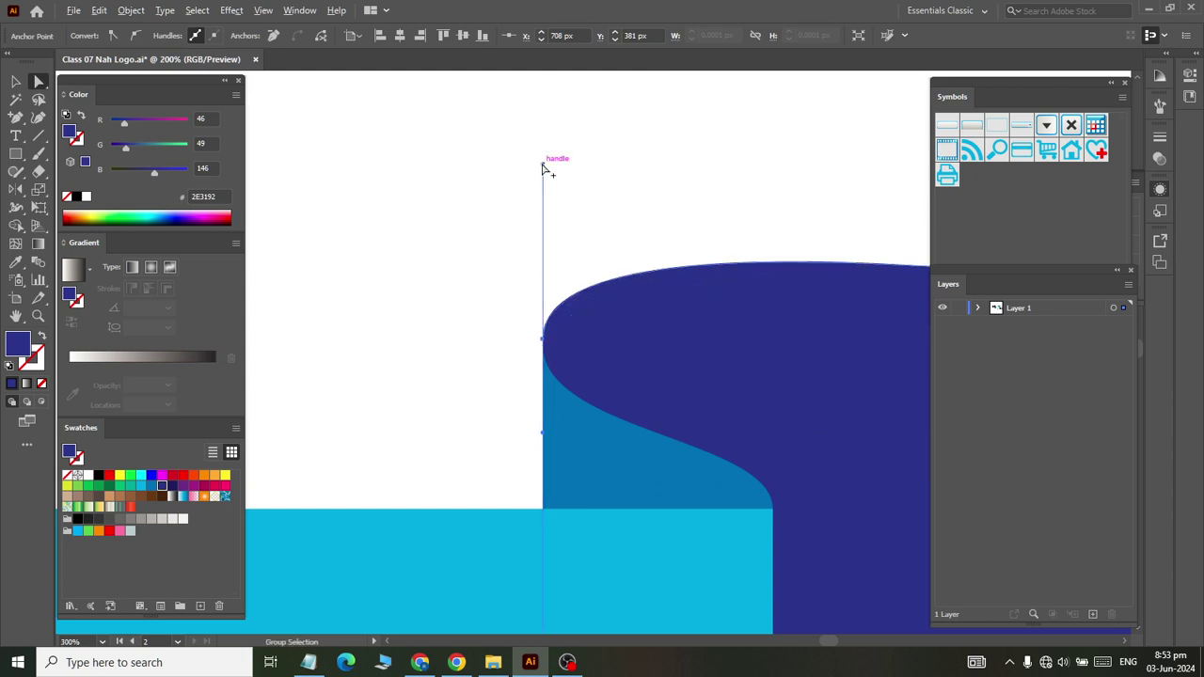
{"action": "scroll", "coordinate": [542, 167], "scroll_direction": "down", "scroll_amount": 3}
{"action": "scroll", "coordinate": [543, 167], "scroll_direction": "down", "scroll_amount": 1}
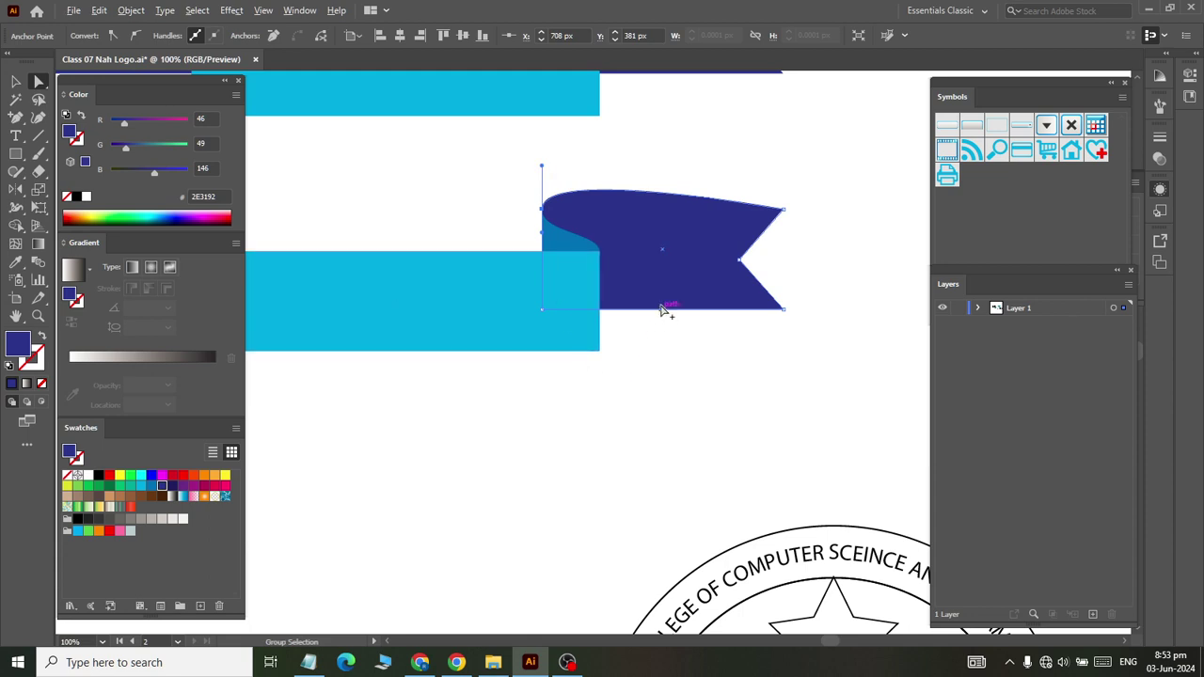
{"action": "scroll", "coordinate": [664, 309], "scroll_direction": "up", "scroll_amount": 1}
Smooth the navy end's lower-left anchor and drag its handle up to curve the bottom edge
{"action": "left_click", "coordinate": [481, 316]}
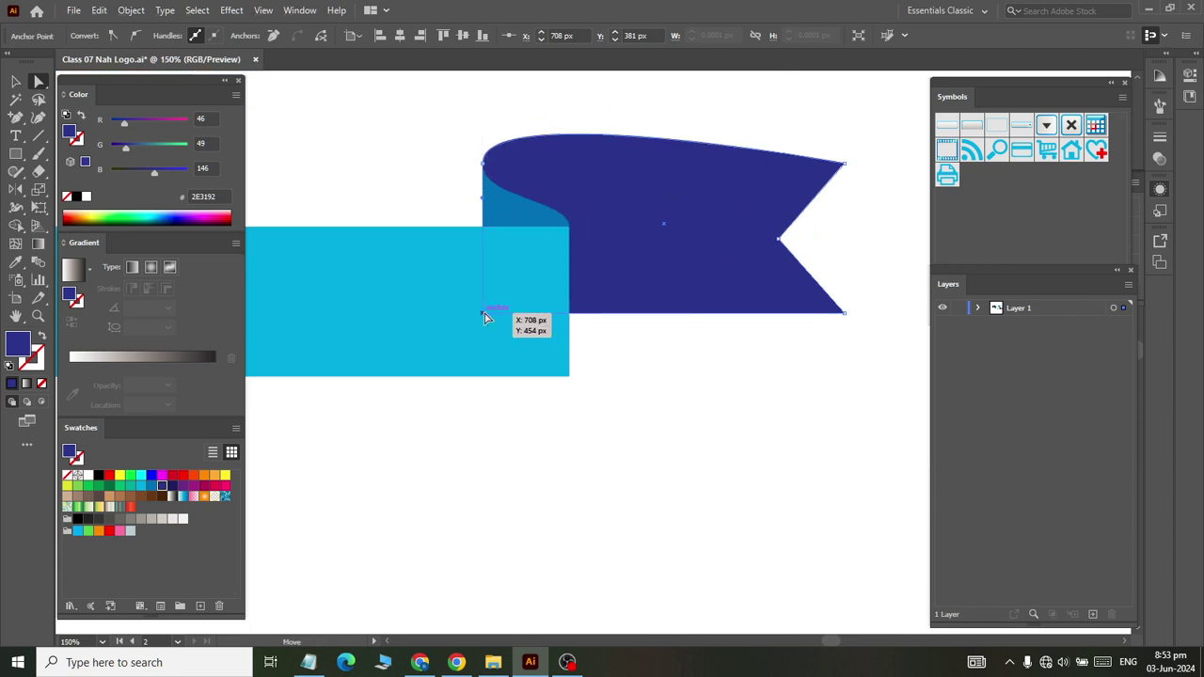
{"action": "left_click", "coordinate": [136, 36]}
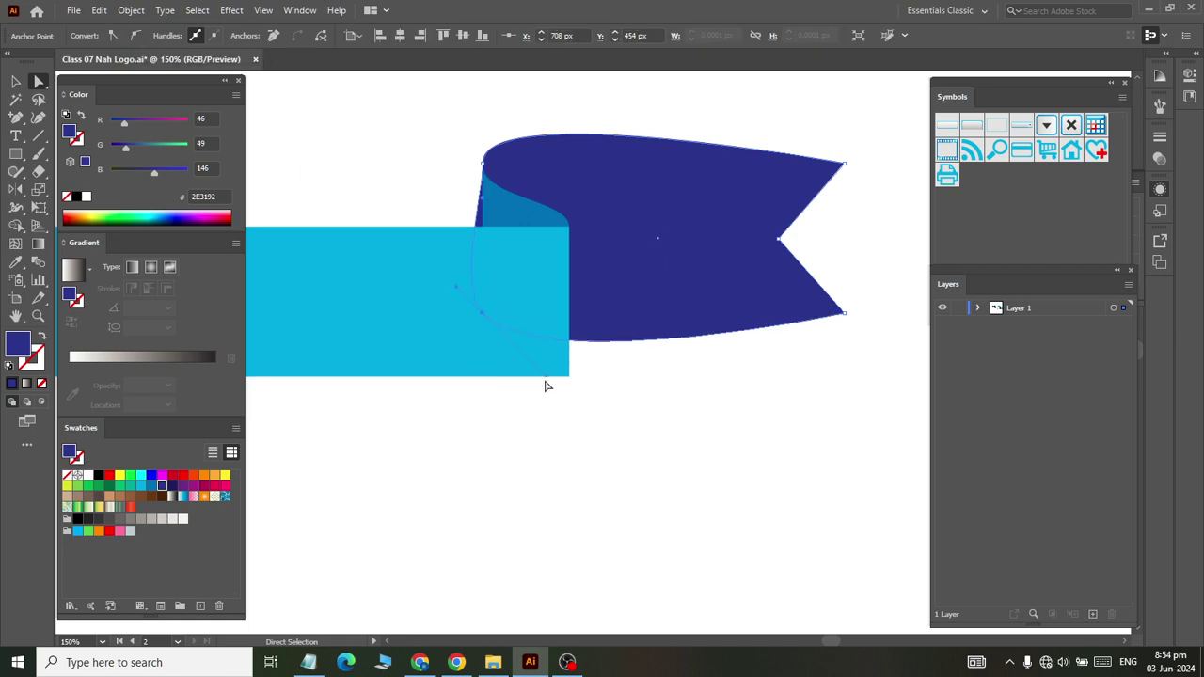
{"action": "left_click_drag", "start_coordinate": [546, 375], "coordinate": [475, 226]}
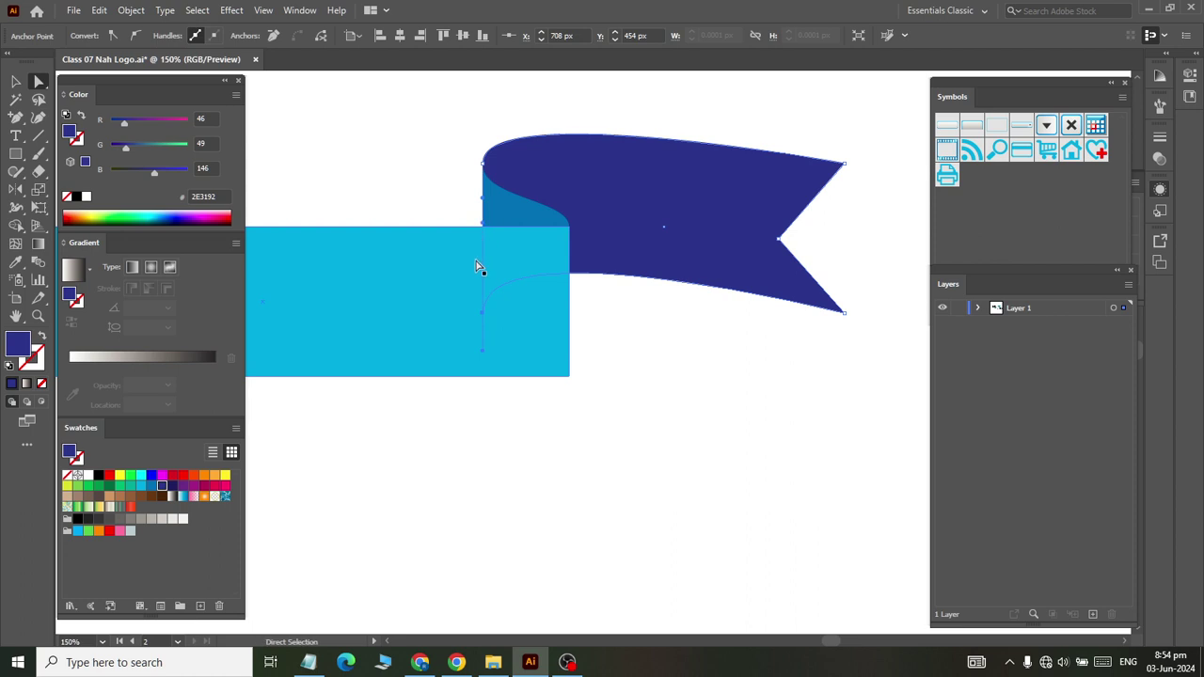
{"action": "left_click", "coordinate": [16, 81]}
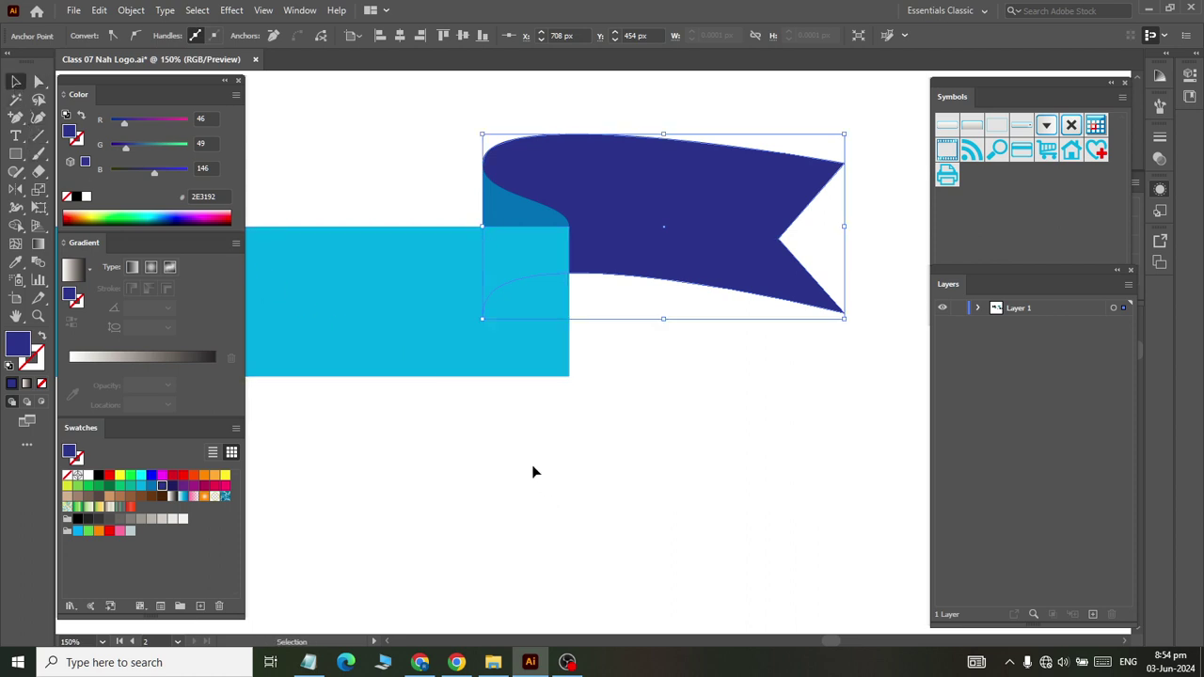
{"action": "left_click", "coordinate": [508, 466]}
{"action": "key", "text": "ctrl+minus"}
{"action": "key", "text": "ctrl+minus"}
{"action": "scroll", "coordinate": [446, 467], "scroll_direction": "left", "scroll_amount": 2}
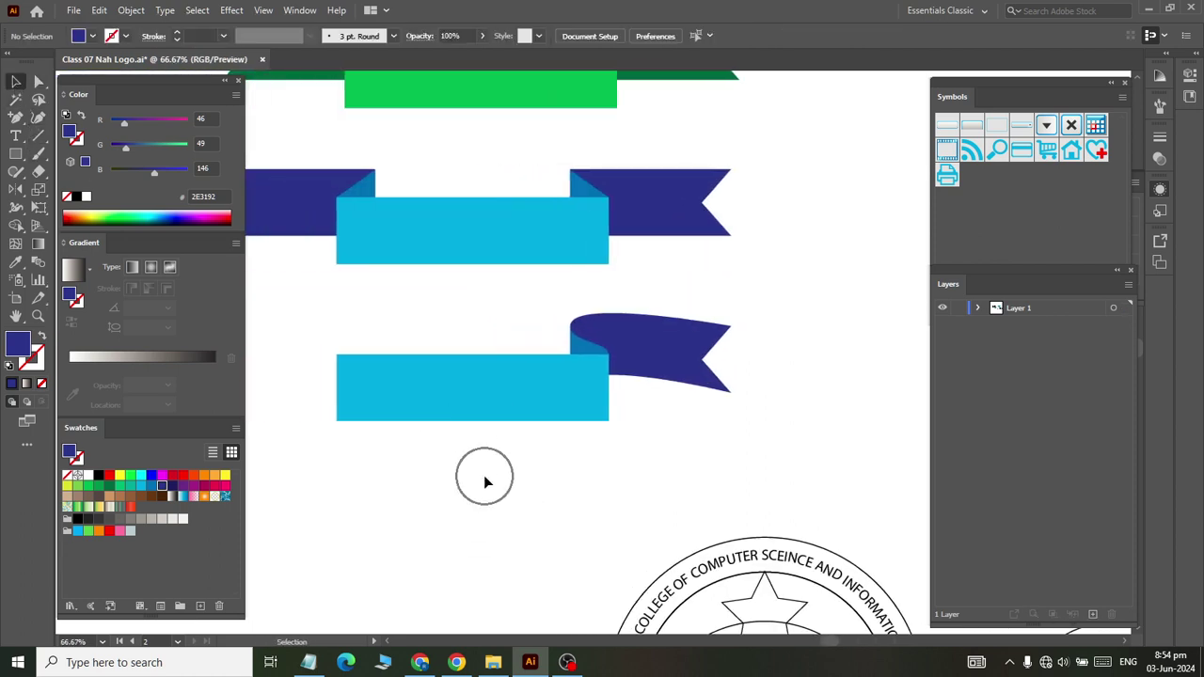
{"action": "scroll", "coordinate": [466, 437], "scroll_direction": "down", "scroll_amount": 1}
{"action": "scroll", "coordinate": [494, 319], "scroll_direction": "down", "scroll_amount": 3}
{"action": "scroll", "coordinate": [560, 209], "scroll_direction": "up", "scroll_amount": 3}
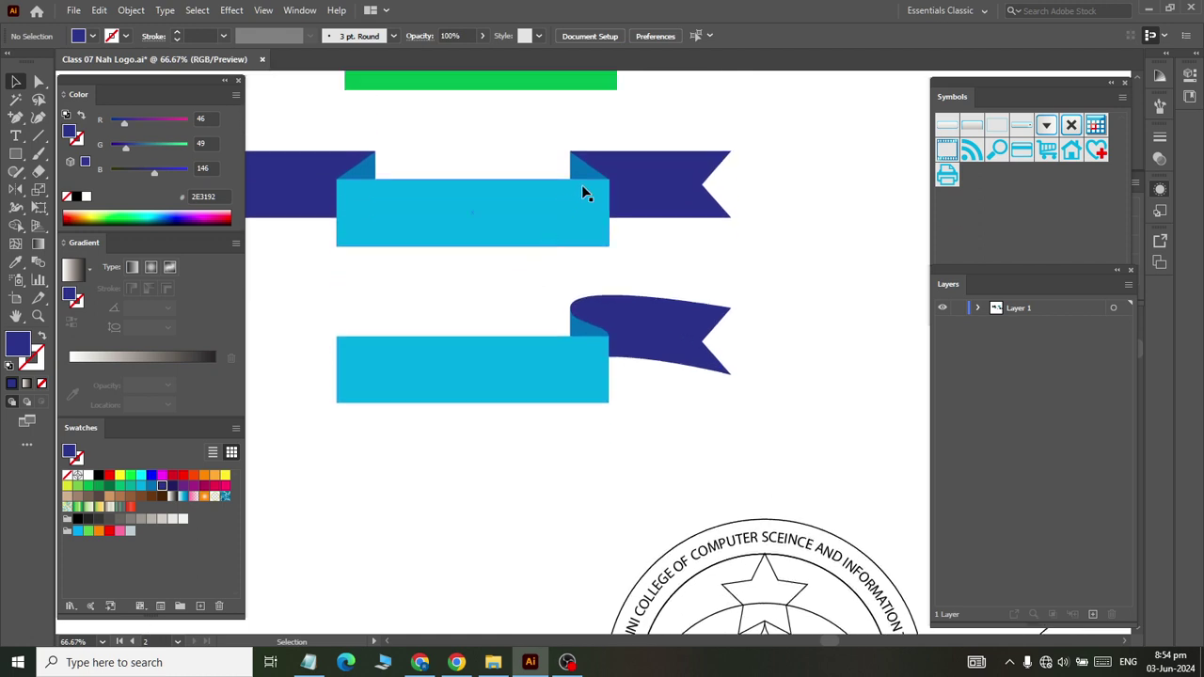
{"action": "scroll", "coordinate": [583, 263], "scroll_direction": "down", "scroll_amount": 1}
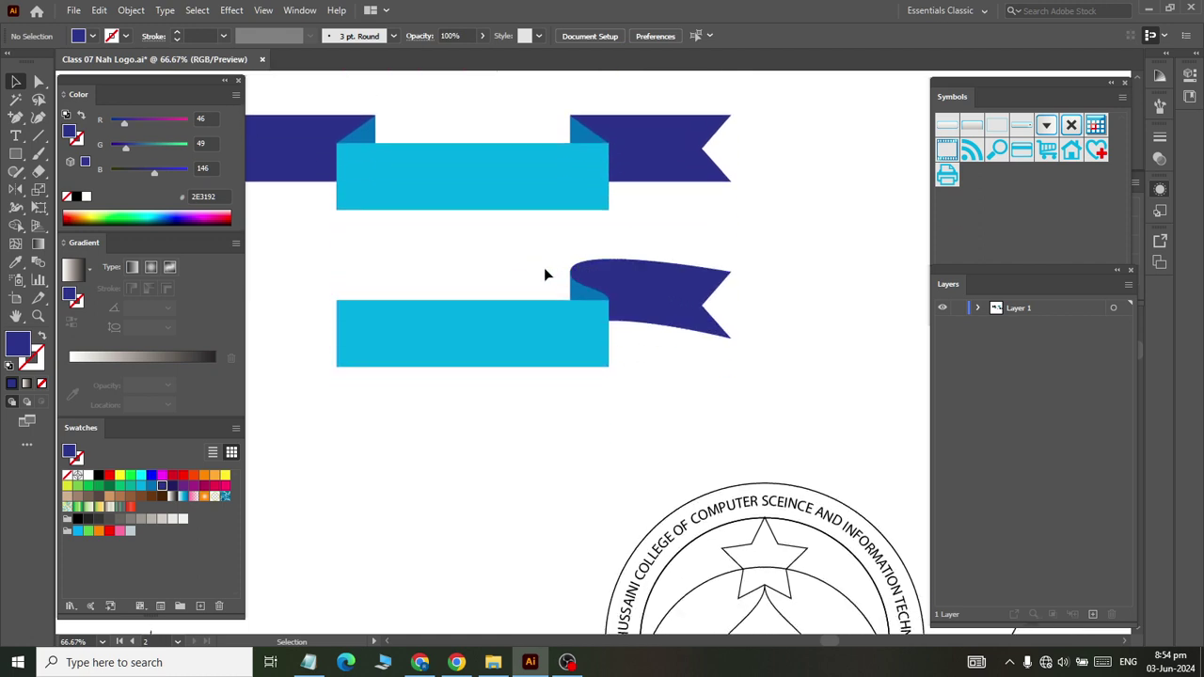
{"action": "scroll", "coordinate": [525, 269], "scroll_direction": "up", "scroll_amount": 2}
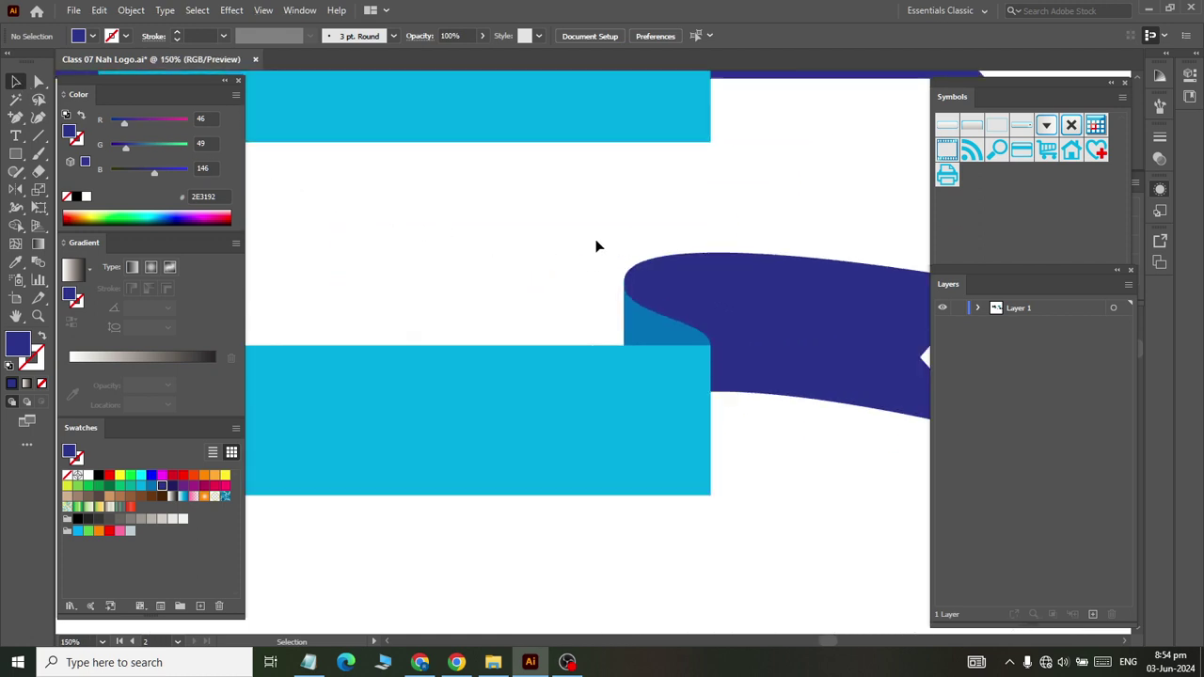
Reflect a copy of the wavy navy tail and fold across the vertical axis
{"action": "left_click_drag", "start_coordinate": [572, 219], "coordinate": [732, 334]}
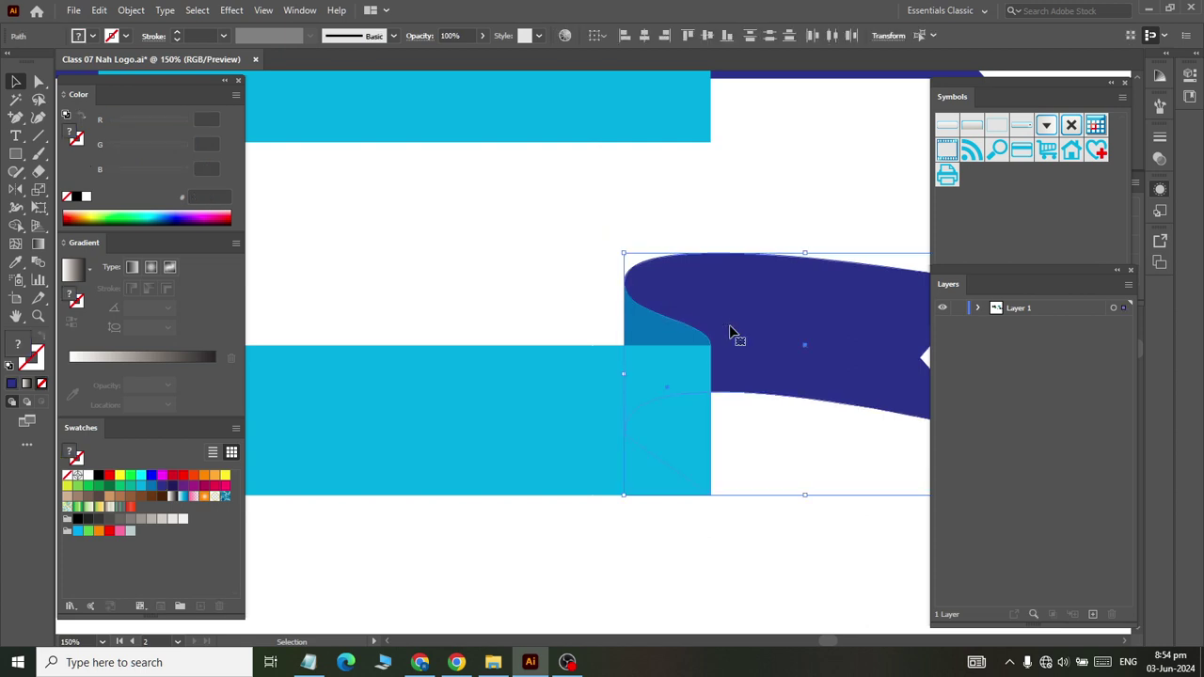
{"action": "scroll", "coordinate": [721, 330], "scroll_direction": "left", "scroll_amount": 2}
{"action": "scroll", "coordinate": [720, 330], "scroll_direction": "left", "scroll_amount": 2}
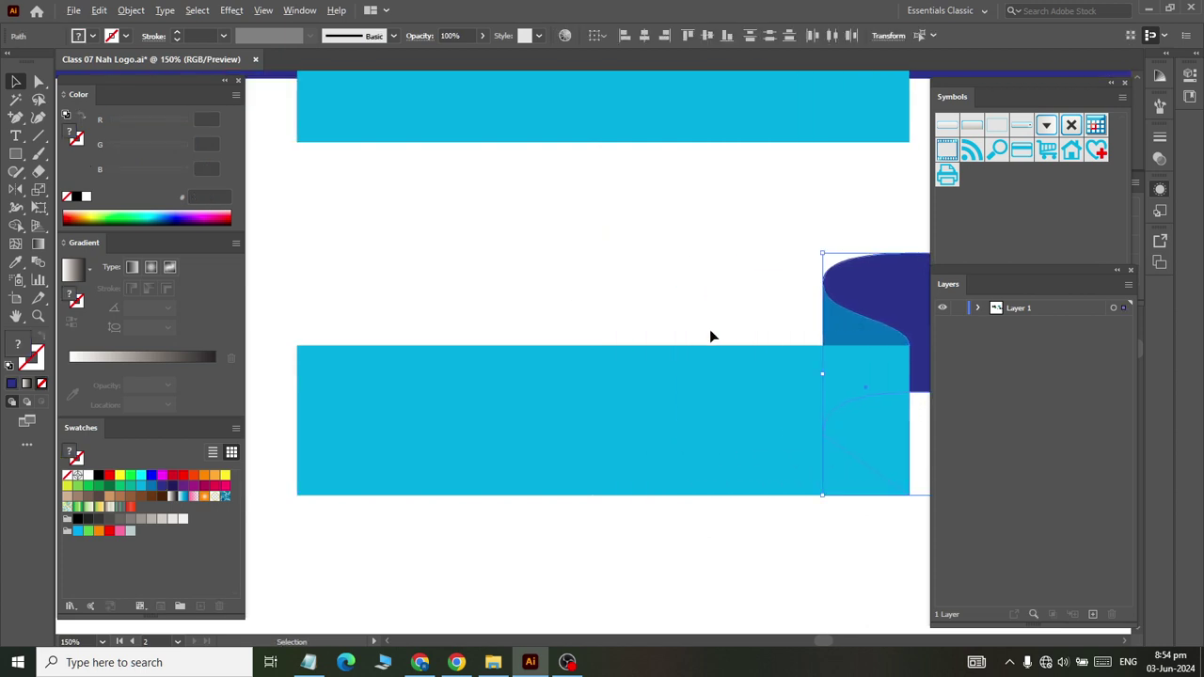
{"action": "scroll", "coordinate": [709, 329], "scroll_direction": "down", "scroll_amount": 1}
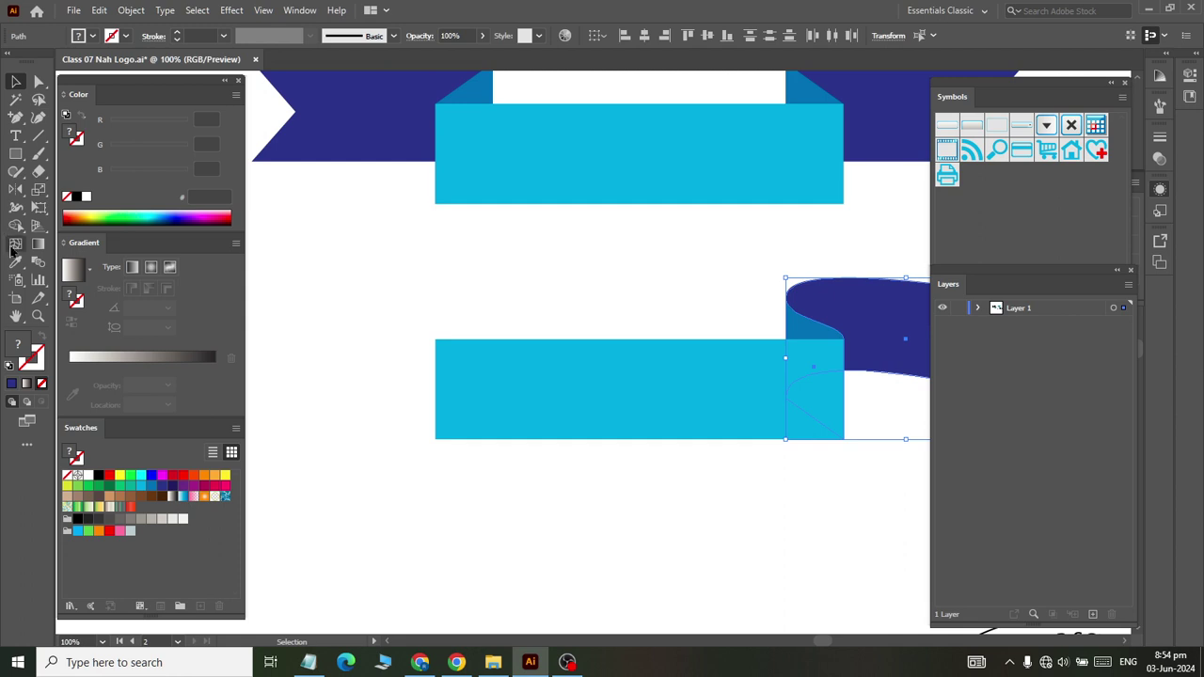
{"action": "left_click", "coordinate": [15, 189]}
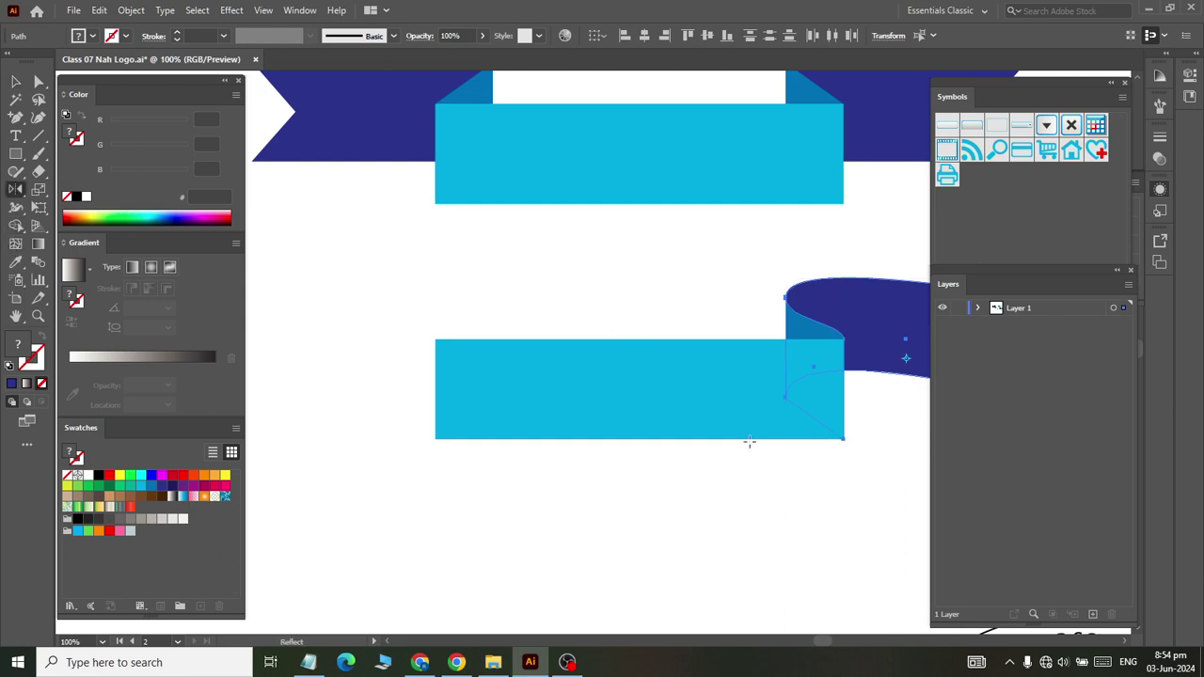
{"action": "left_click", "coordinate": [639, 390], "text": "alt"}
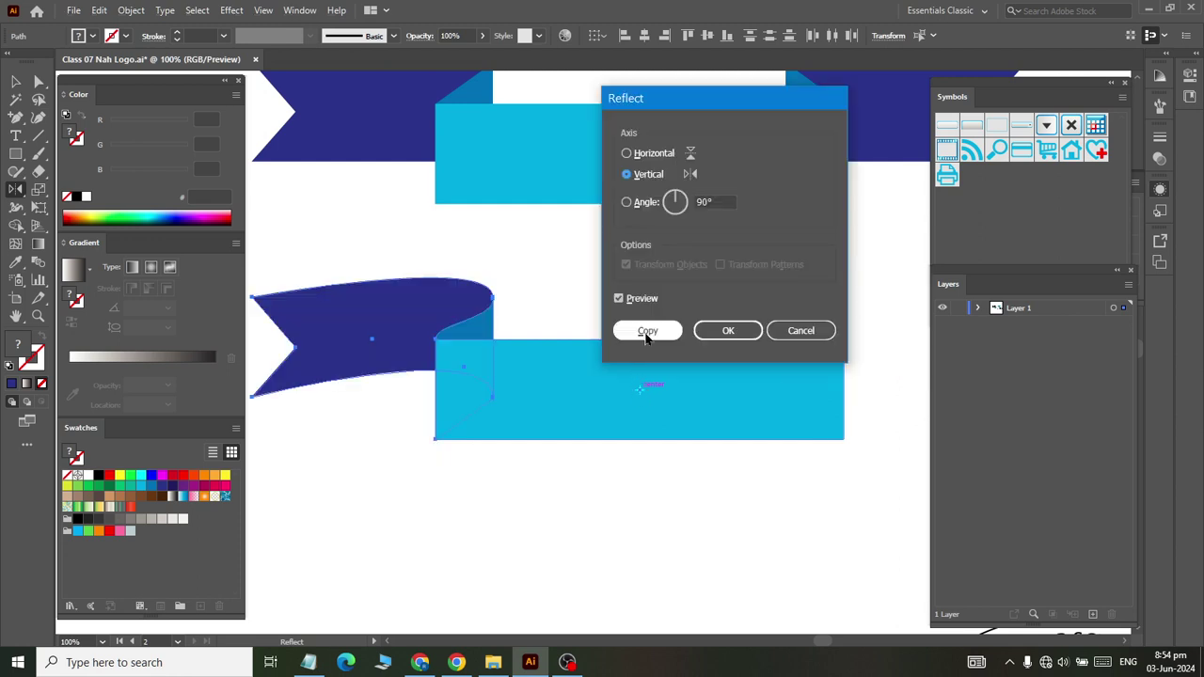
{"action": "left_click", "coordinate": [640, 330]}
{"action": "left_click", "coordinate": [15, 82]}
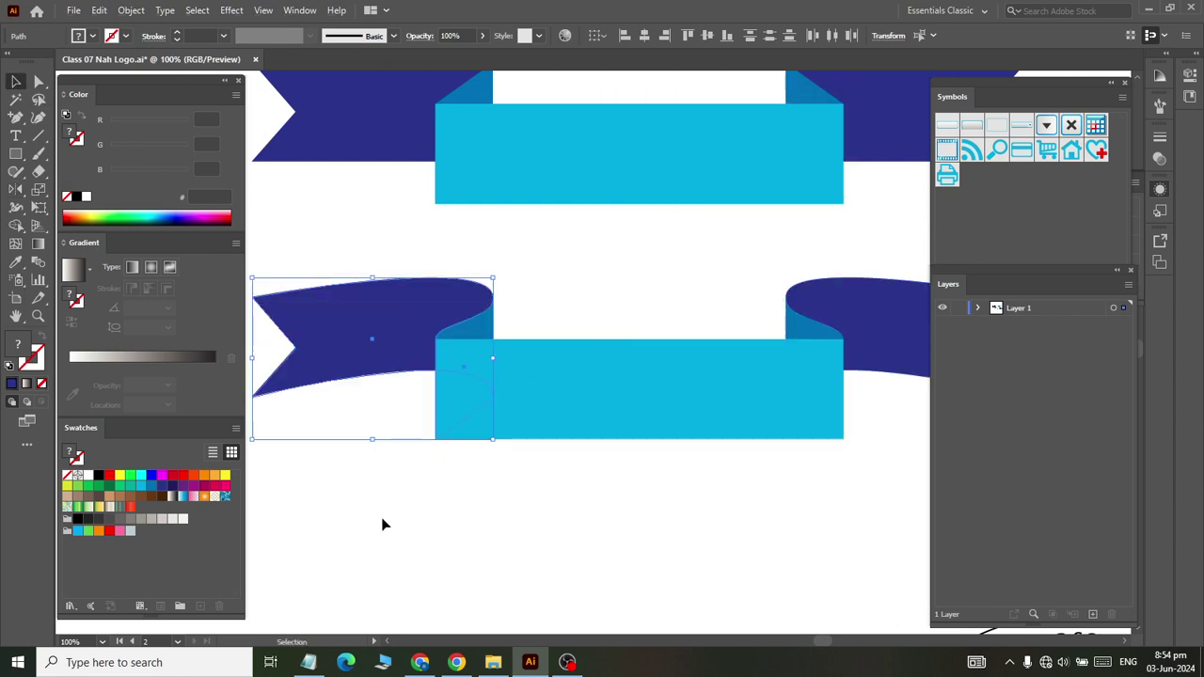
{"action": "left_click", "coordinate": [451, 478]}
{"action": "scroll", "coordinate": [485, 468], "scroll_direction": "down", "scroll_amount": 1}
{"action": "scroll", "coordinate": [485, 467], "scroll_direction": "up", "scroll_amount": 2}
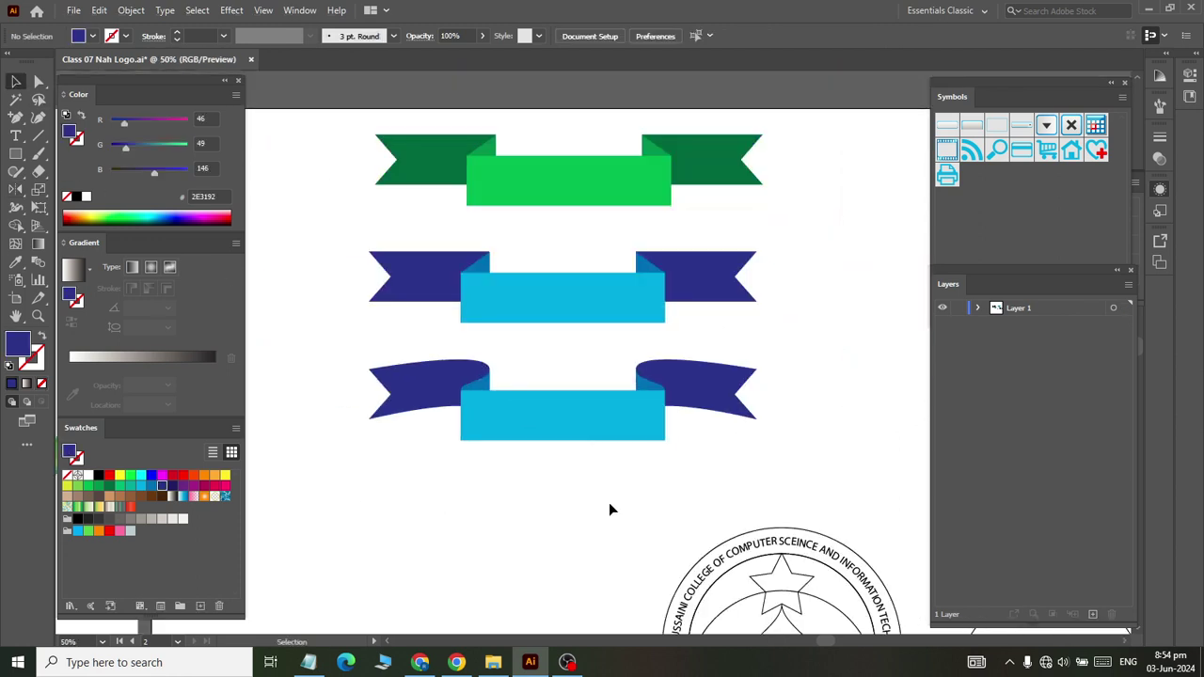
Select the circular emblem with its circle and move them toward the upper right
{"action": "scroll", "coordinate": [614, 483], "scroll_direction": "down", "scroll_amount": 3}
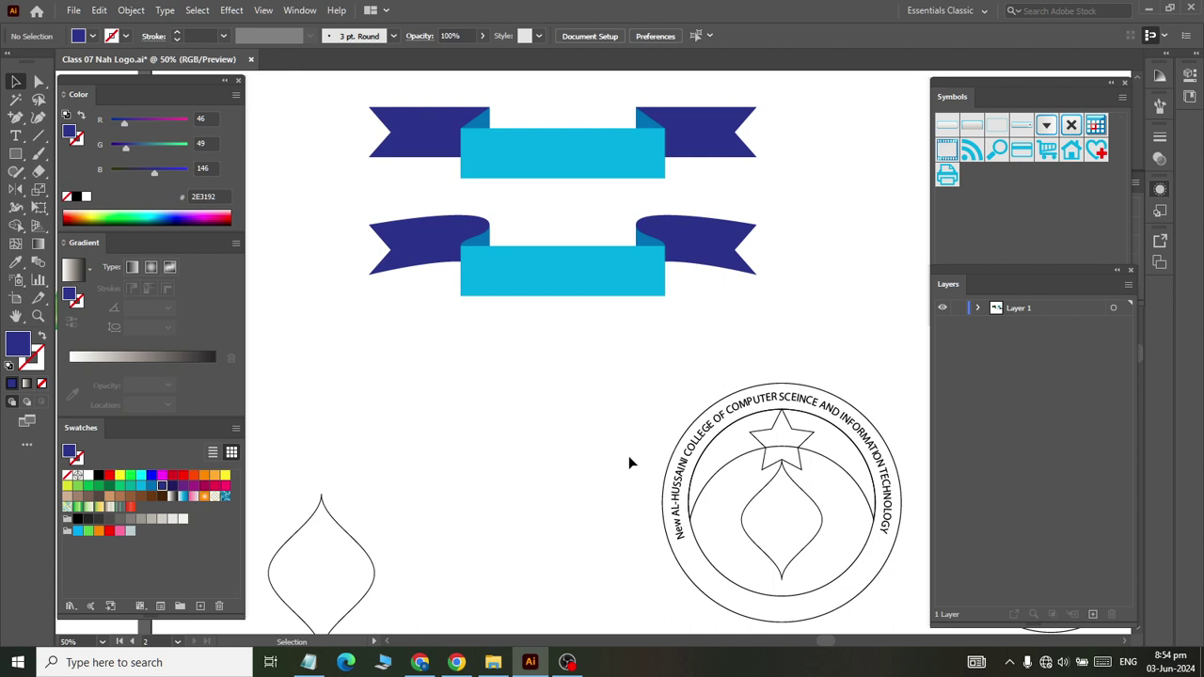
{"action": "scroll", "coordinate": [515, 376], "scroll_direction": "down", "scroll_amount": 1}
{"action": "scroll", "coordinate": [507, 372], "scroll_direction": "down", "scroll_amount": 2}
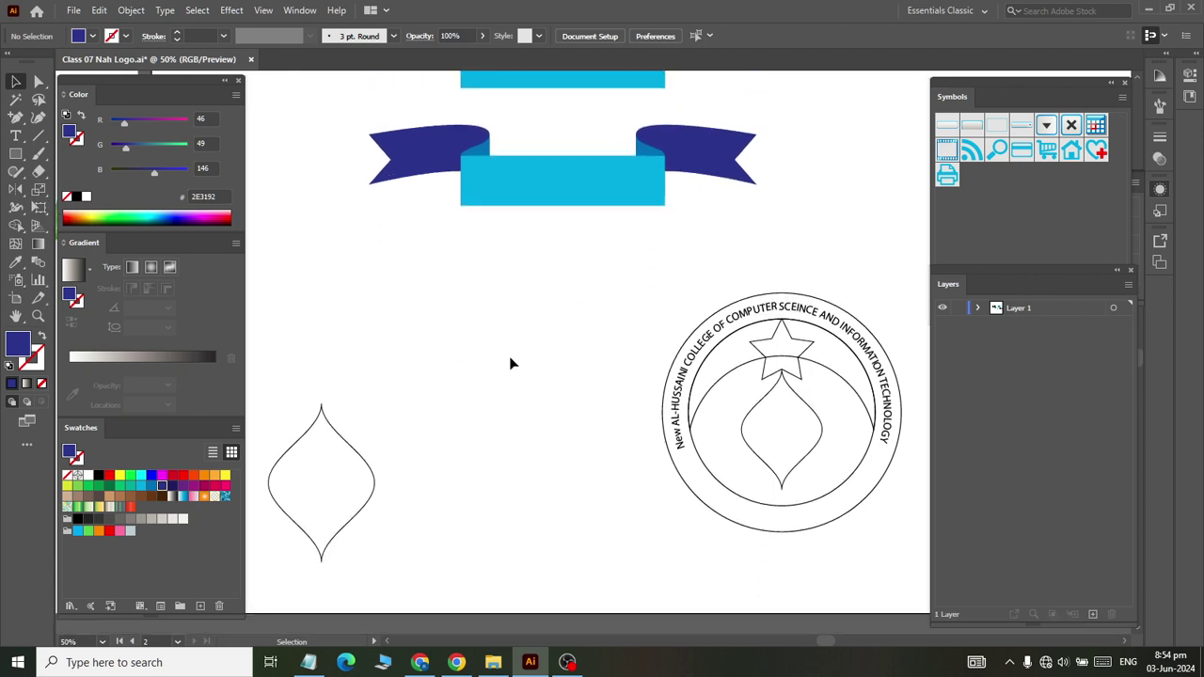
{"action": "key", "text": "a"}
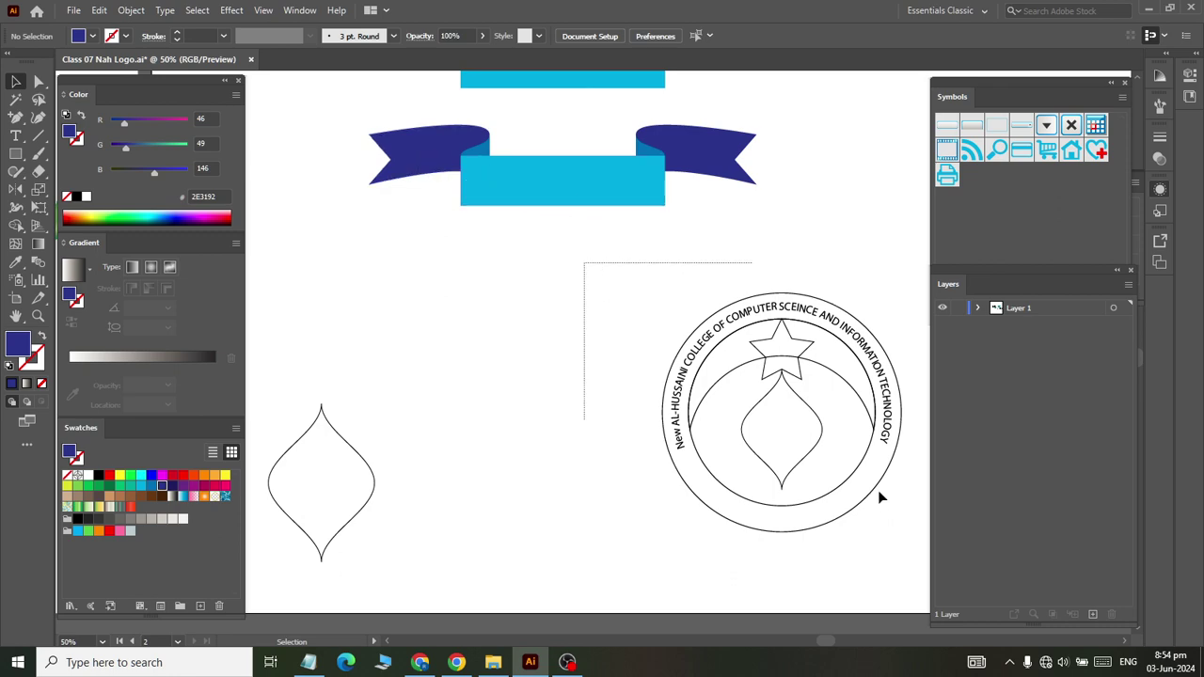
{"action": "left_click_drag", "start_coordinate": [583, 261], "coordinate": [1003, 571]}
{"action": "scroll", "coordinate": [747, 477], "scroll_direction": "right", "scroll_amount": 5}
{"action": "key", "text": "v"}
{"action": "left_click_drag", "start_coordinate": [395, 282], "coordinate": [907, 555]}
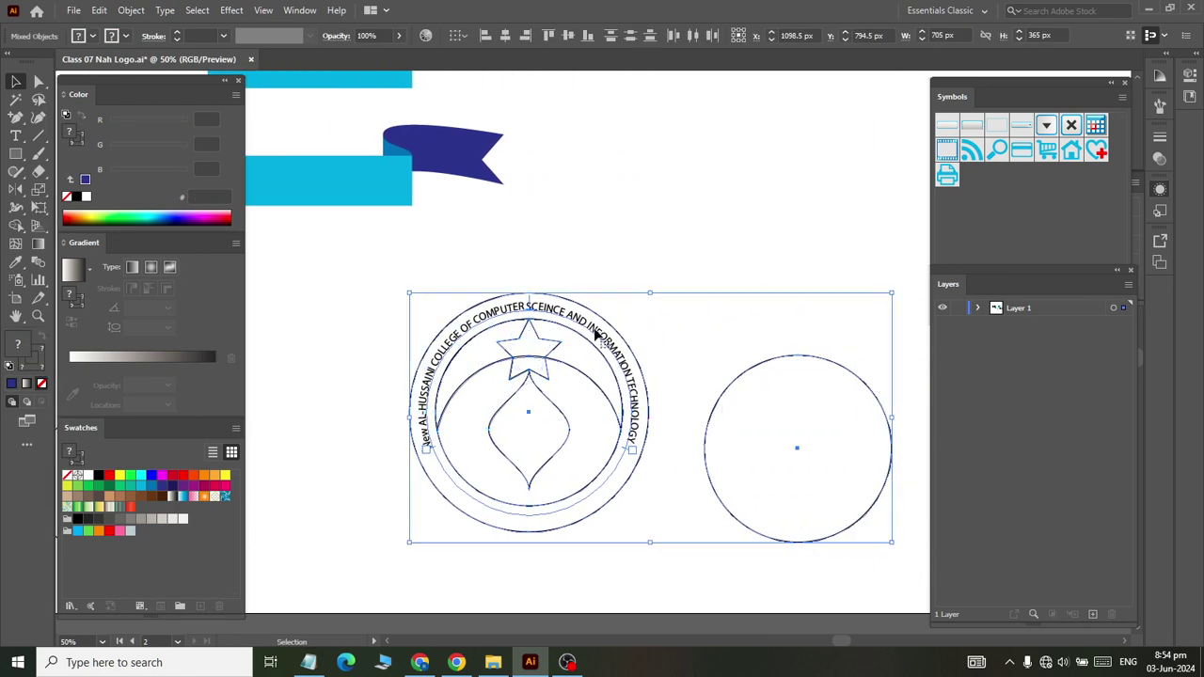
{"action": "left_click_drag", "start_coordinate": [591, 327], "coordinate": [872, 73]}
Duplicate the whole wavy ribbon banner 130 px below the original
{"action": "scroll", "coordinate": [471, 286], "scroll_direction": "left", "scroll_amount": 3}
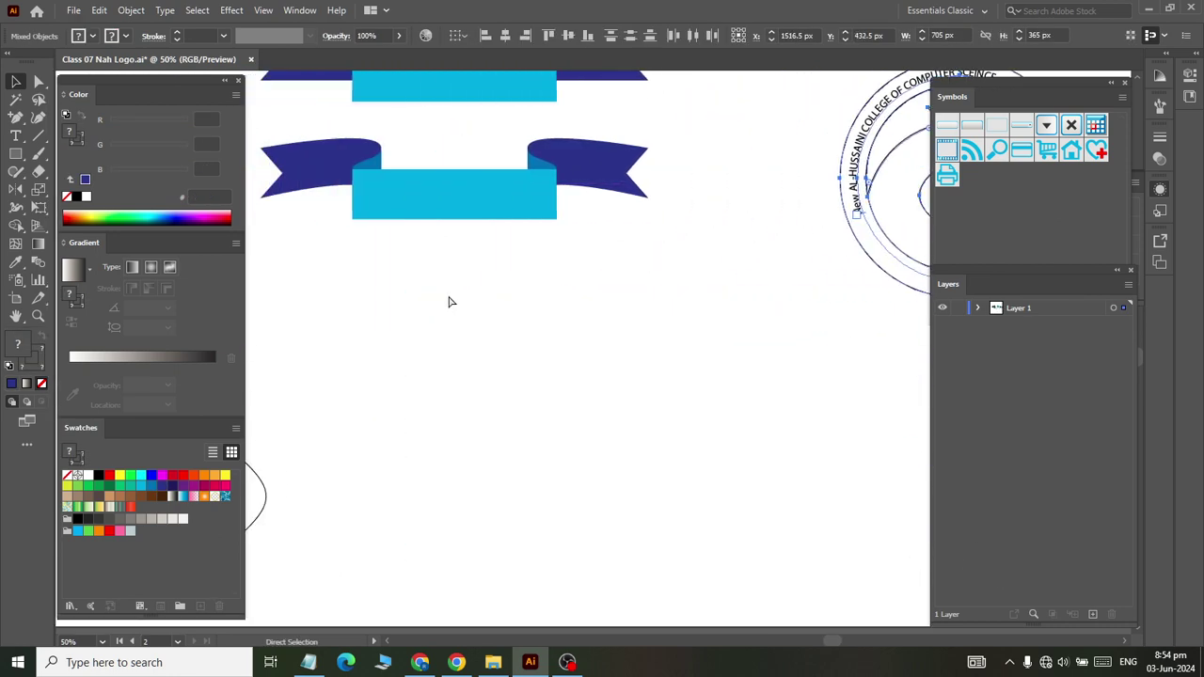
{"action": "scroll", "coordinate": [423, 254], "scroll_direction": "left", "scroll_amount": 3}
{"action": "left_click_drag", "start_coordinate": [436, 147], "coordinate": [754, 245]}
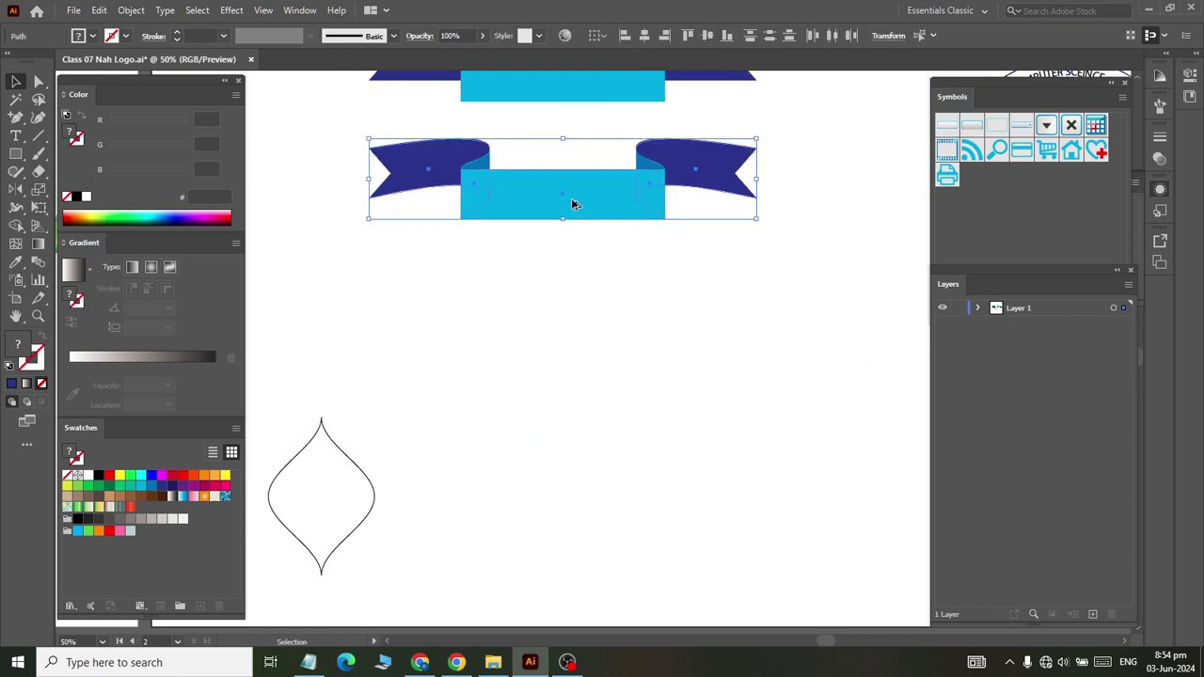
{"action": "left_click_drag", "start_coordinate": [572, 202], "coordinate": [580, 371]}
{"action": "scroll", "coordinate": [644, 493], "scroll_direction": "up", "scroll_amount": 1}
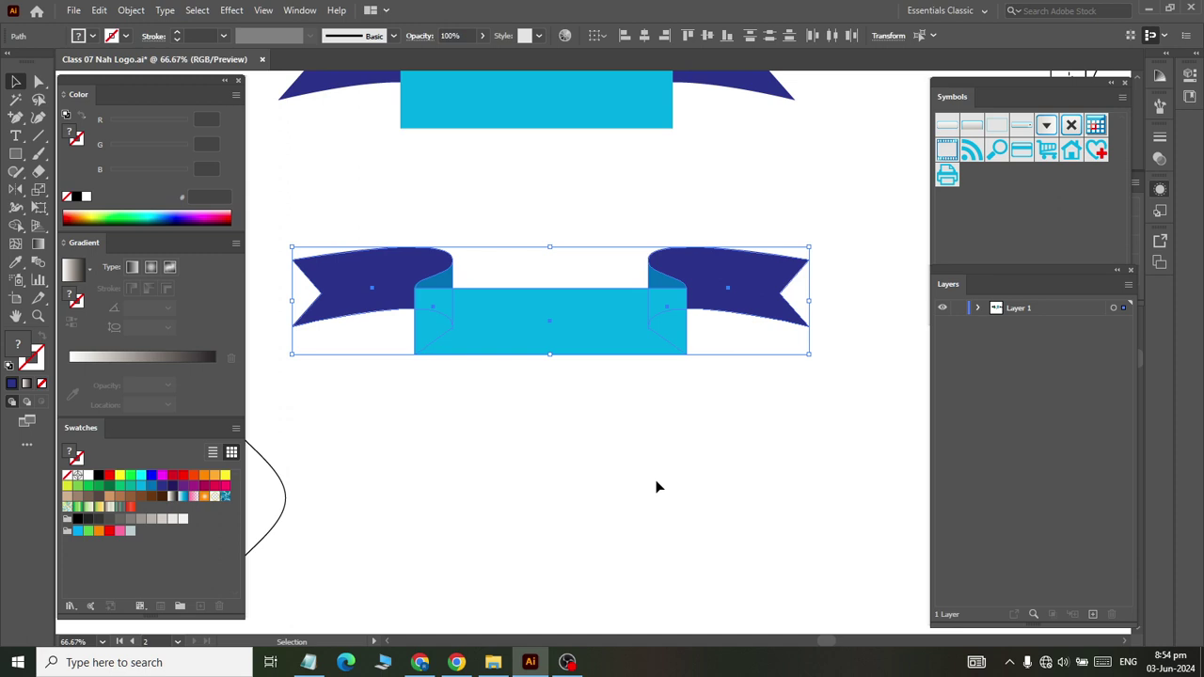
{"action": "scroll", "coordinate": [657, 487], "scroll_direction": "up", "scroll_amount": 1}
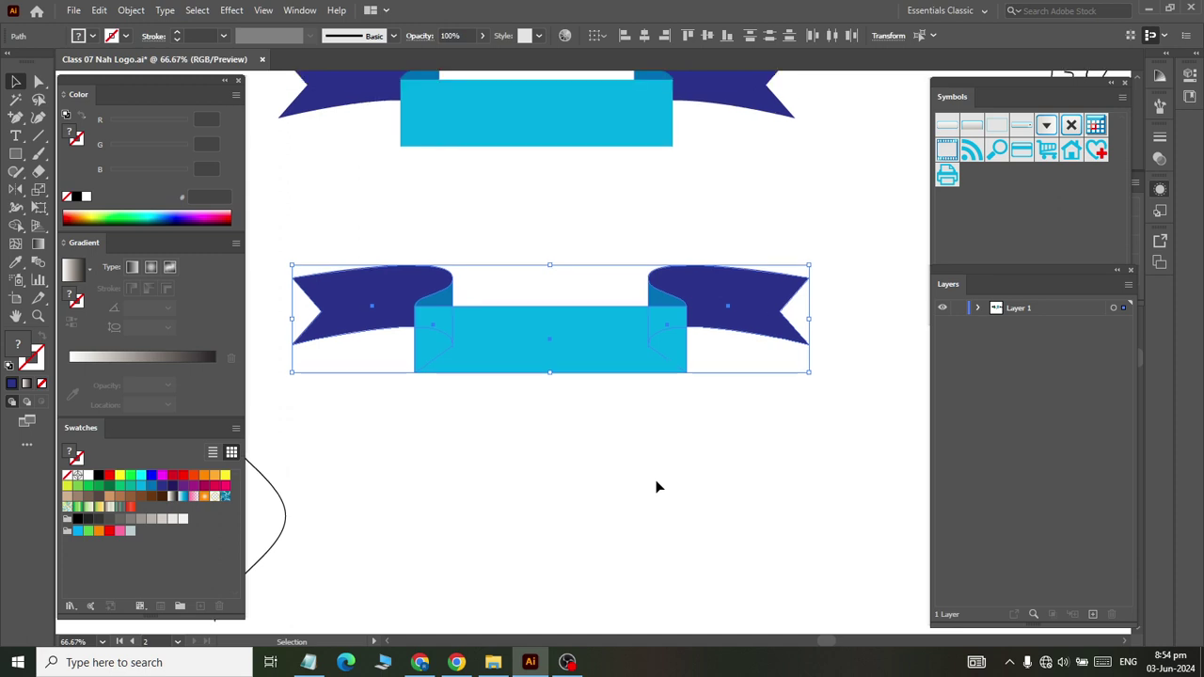
{"action": "left_click", "coordinate": [657, 486]}
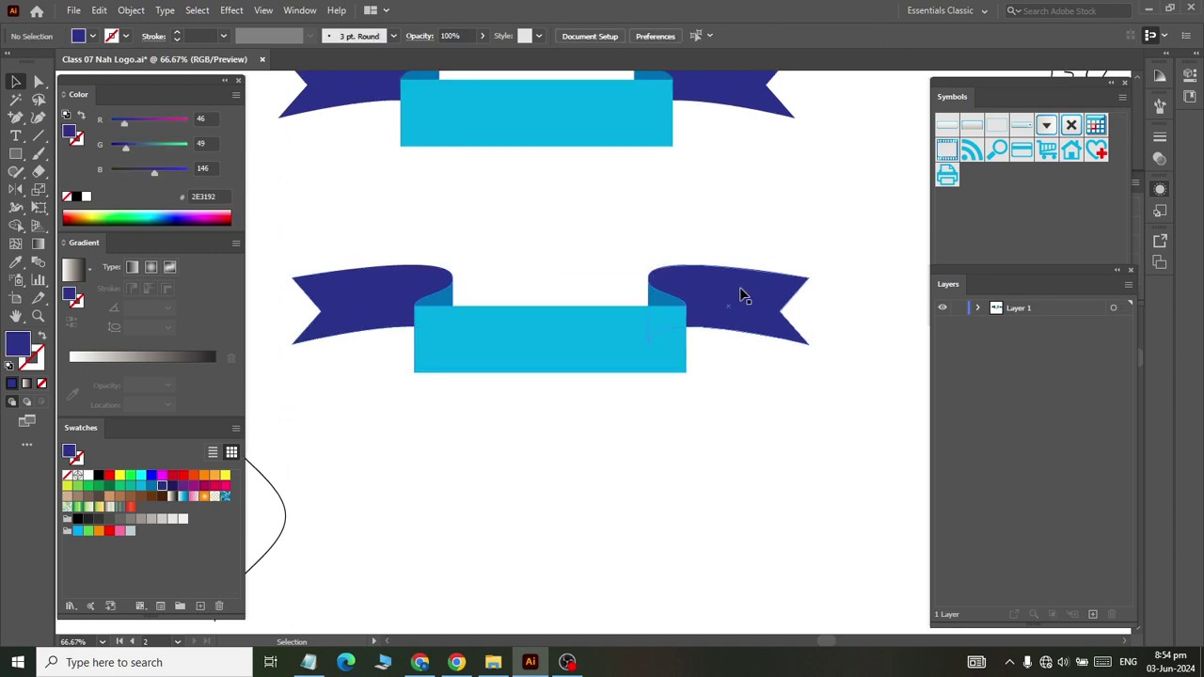
Smooth the light-blue panel's top-right corner and drag its handle down into the fold
{"action": "left_click", "coordinate": [556, 365]}
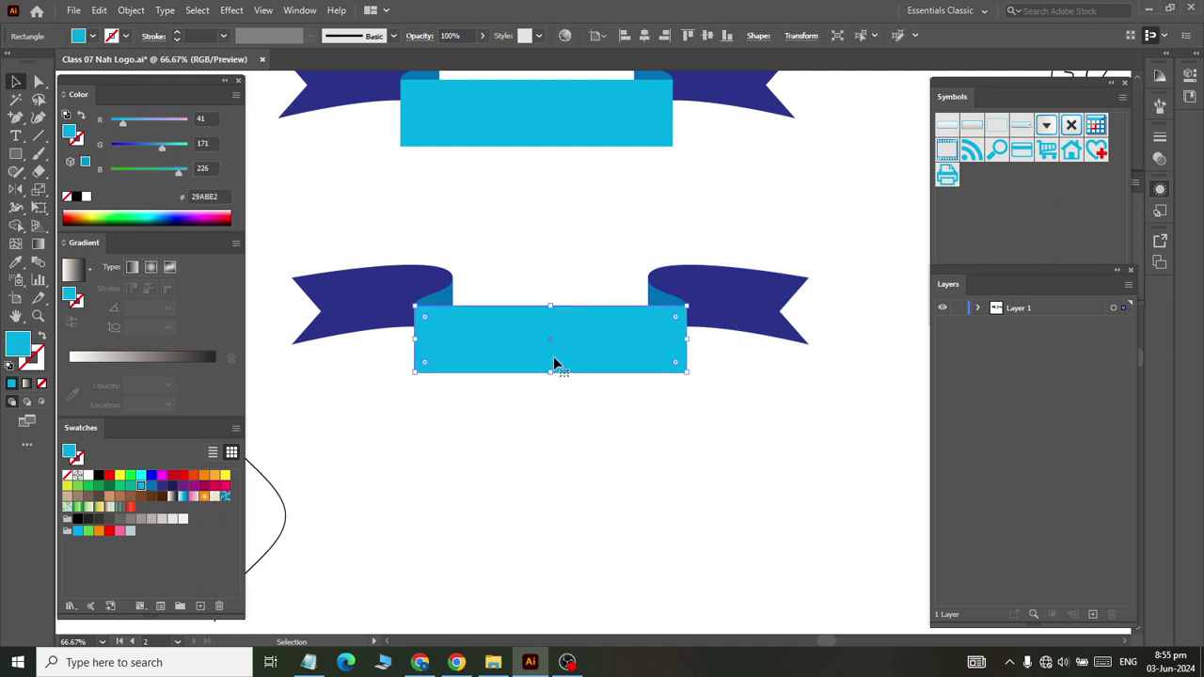
{"action": "left_click", "coordinate": [40, 82]}
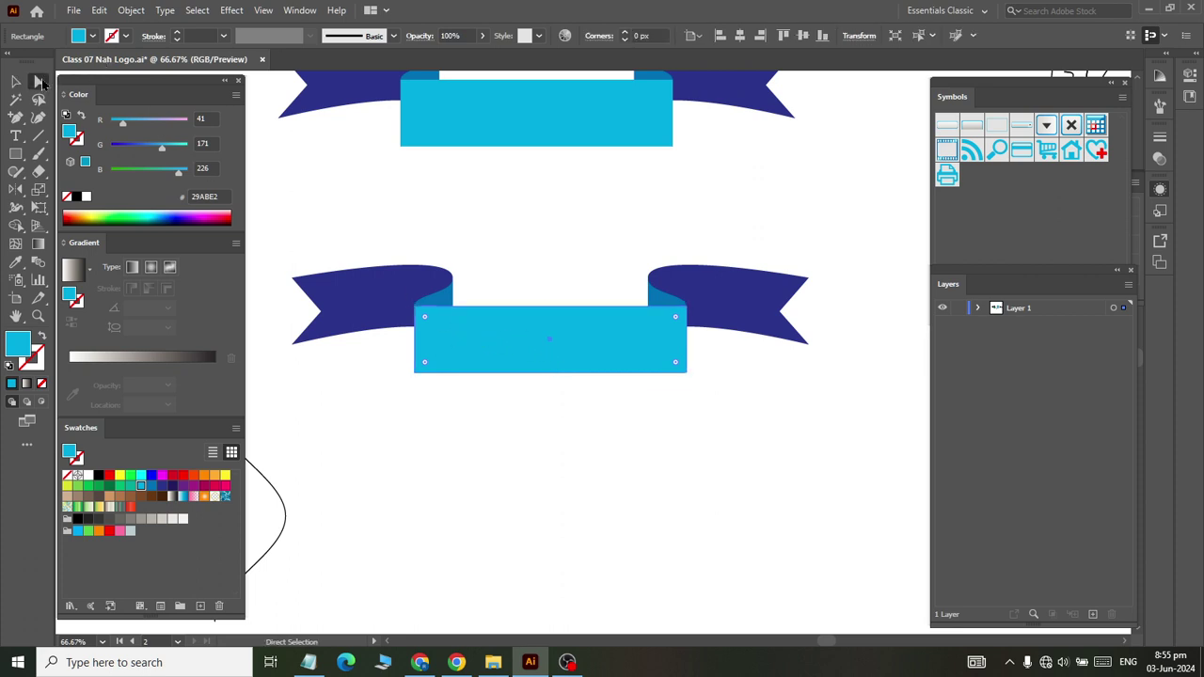
{"action": "scroll", "coordinate": [521, 274], "scroll_direction": "up", "scroll_amount": 3}
{"action": "scroll", "coordinate": [551, 333], "scroll_direction": "down", "scroll_amount": 3}
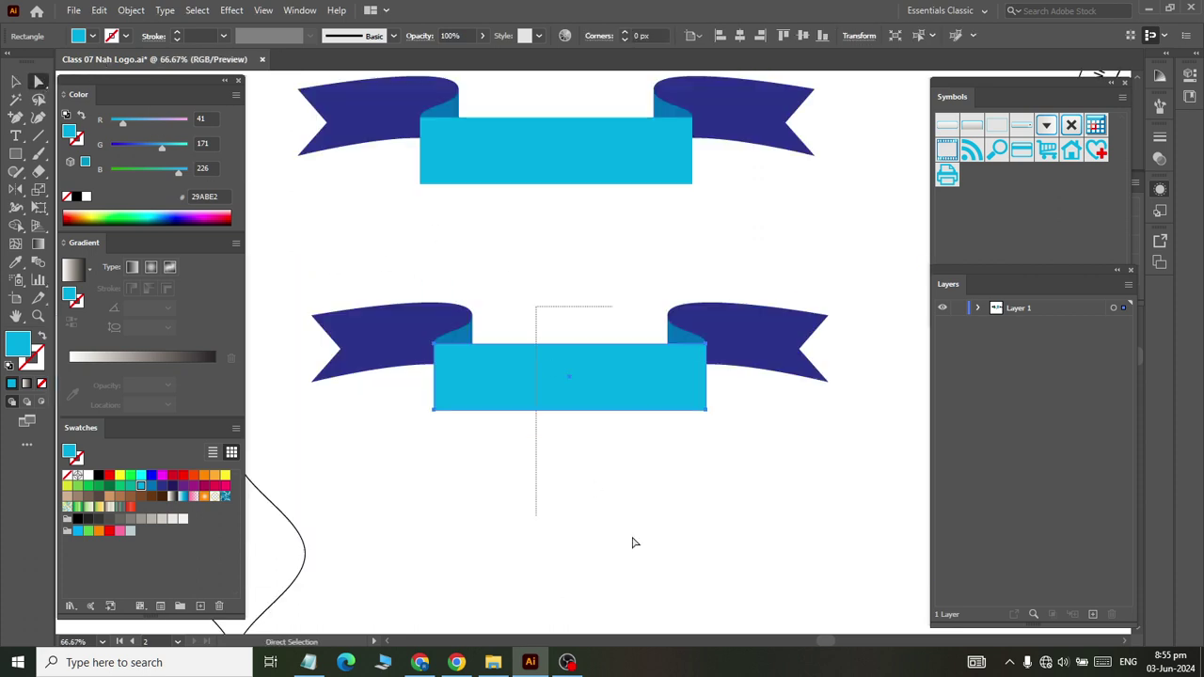
{"action": "key", "text": "ctrl+shift+a"}
{"action": "scroll", "coordinate": [715, 365], "scroll_direction": "up", "scroll_amount": 3}
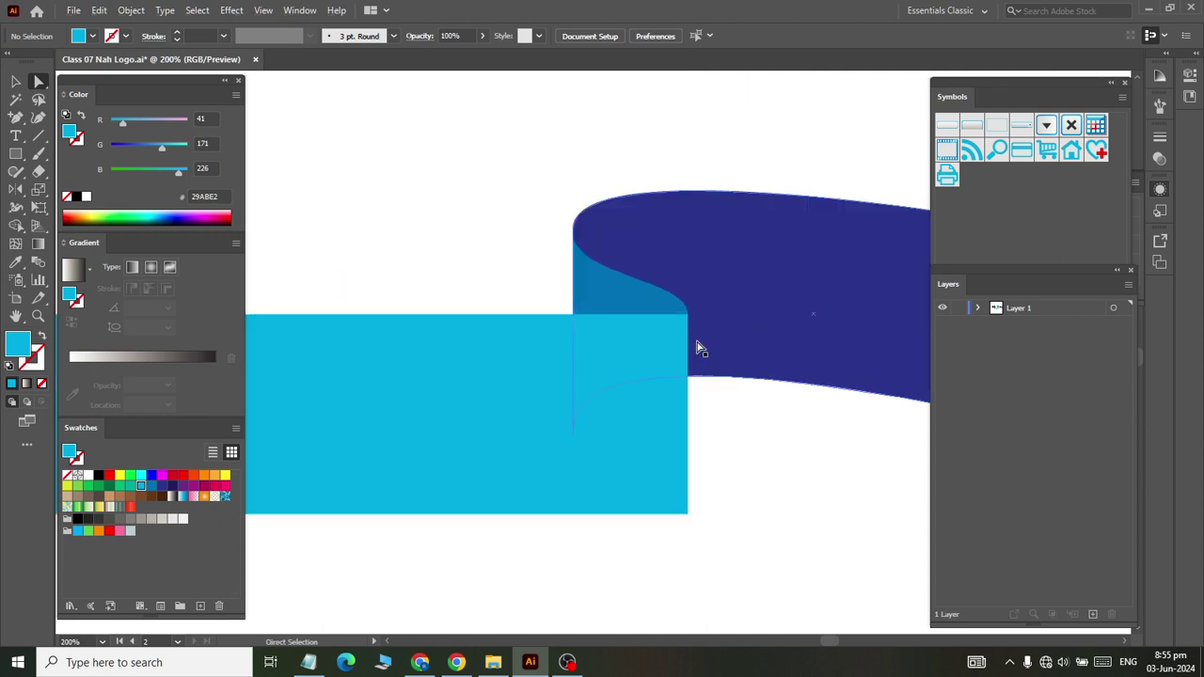
{"action": "left_click", "coordinate": [687, 317]}
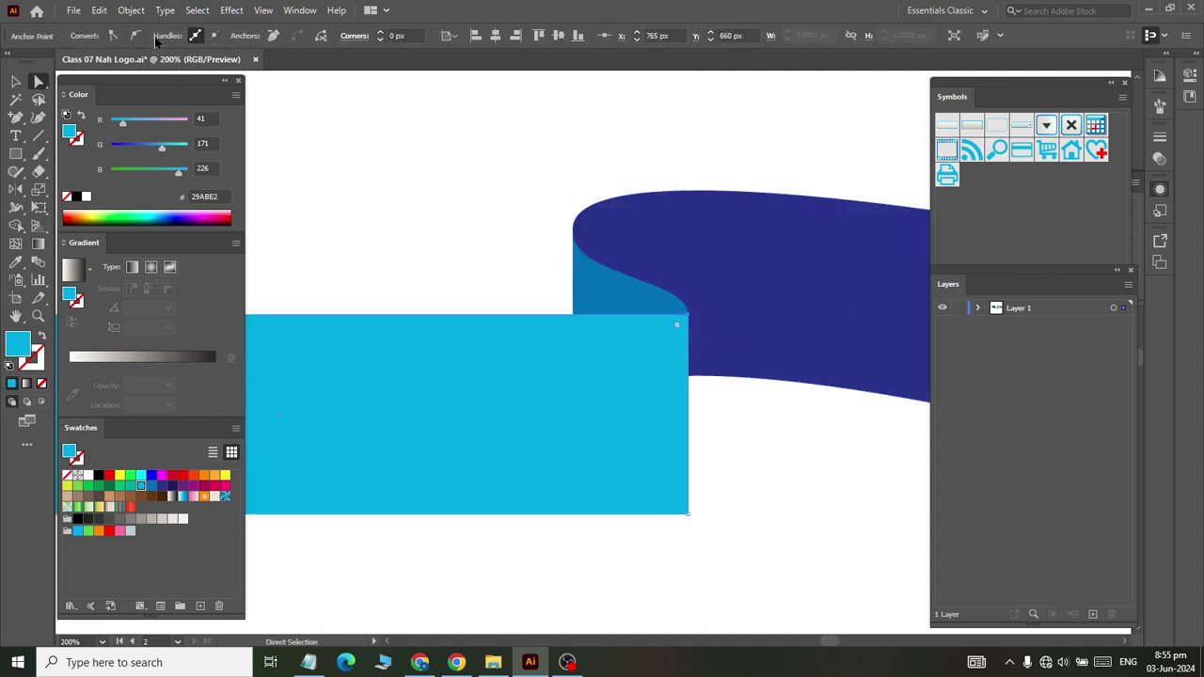
{"action": "left_click", "coordinate": [135, 35]}
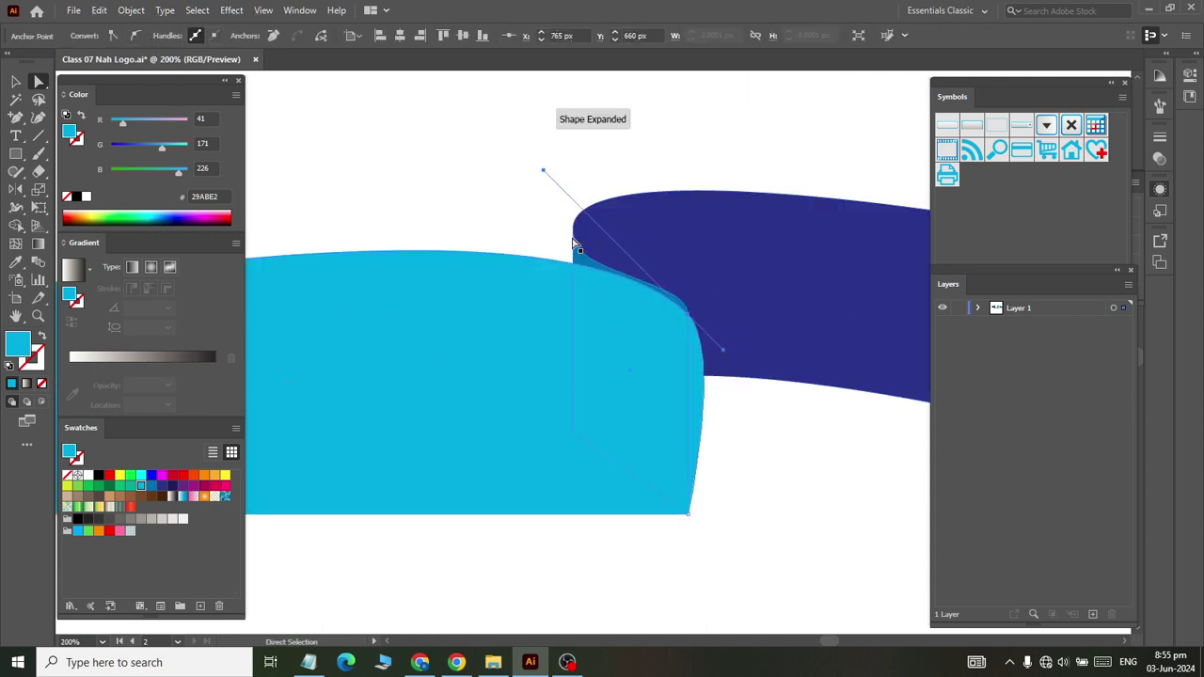
{"action": "mouse_move", "coordinate": [543, 172]}
{"action": "left_mouse_down"}
{"action": "mouse_move", "coordinate": [608, 468]}
{"action": "mouse_move", "coordinate": [674, 493]}
{"action": "left_mouse_up"}
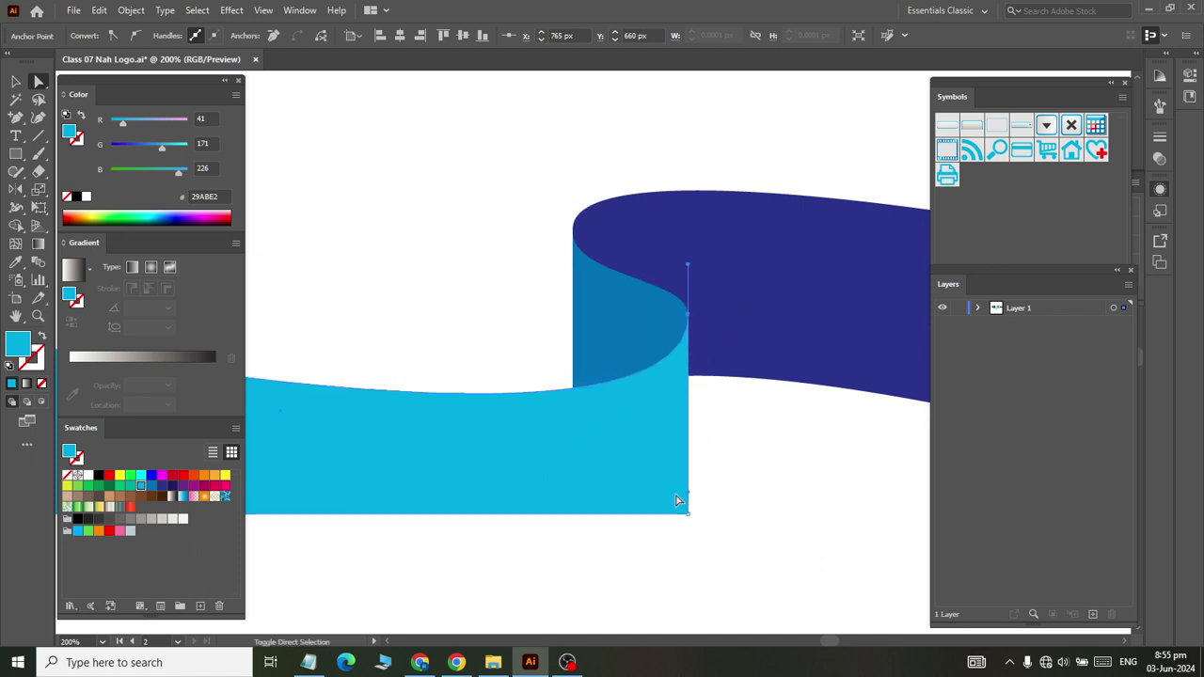
Smooth the panel's top-left corner and curve the top edge down from the left fold
{"action": "left_click", "coordinate": [478, 433], "text": "ctrl"}
{"action": "scroll", "coordinate": [476, 431], "scroll_direction": "left", "scroll_amount": 3}
{"action": "scroll", "coordinate": [476, 431], "scroll_direction": "left", "scroll_amount": 4}
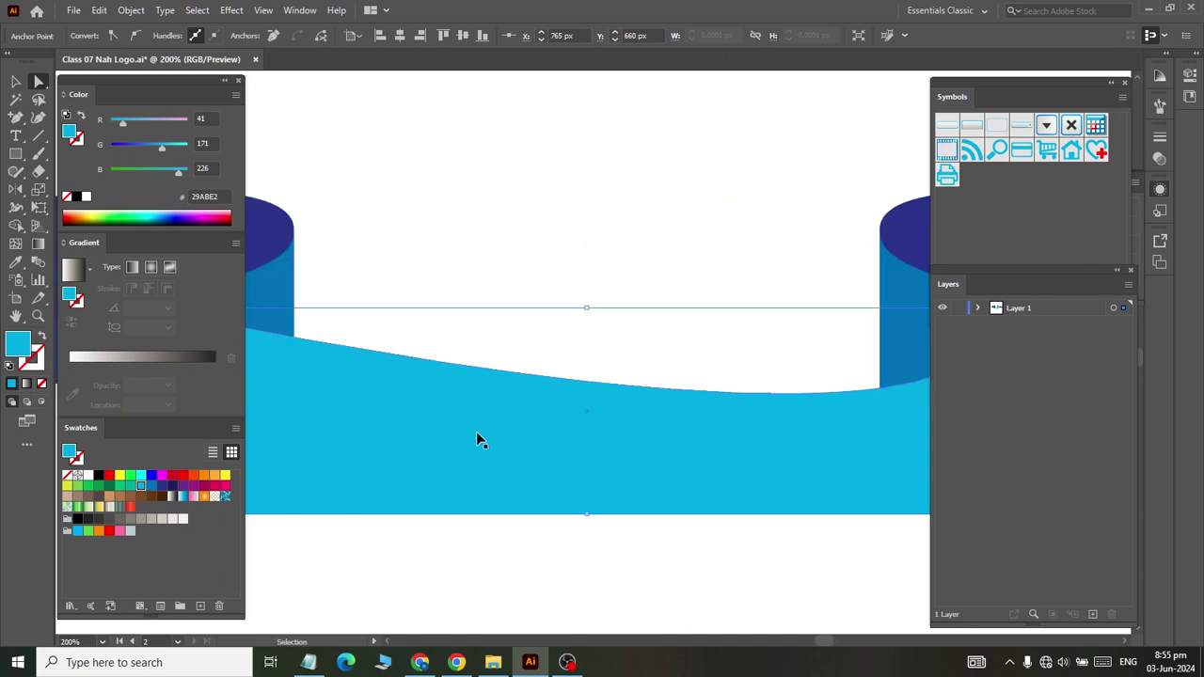
{"action": "scroll", "coordinate": [476, 431], "scroll_direction": "left", "scroll_amount": 3}
{"action": "left_click", "coordinate": [306, 317]}
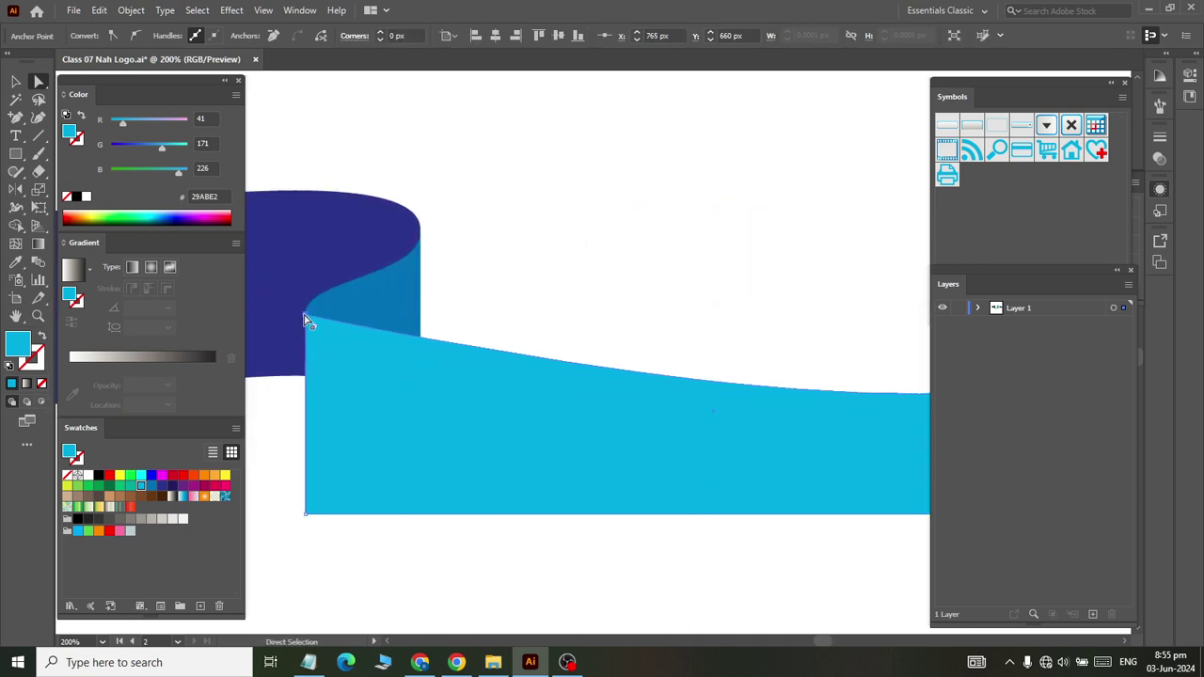
{"action": "left_click", "coordinate": [134, 40]}
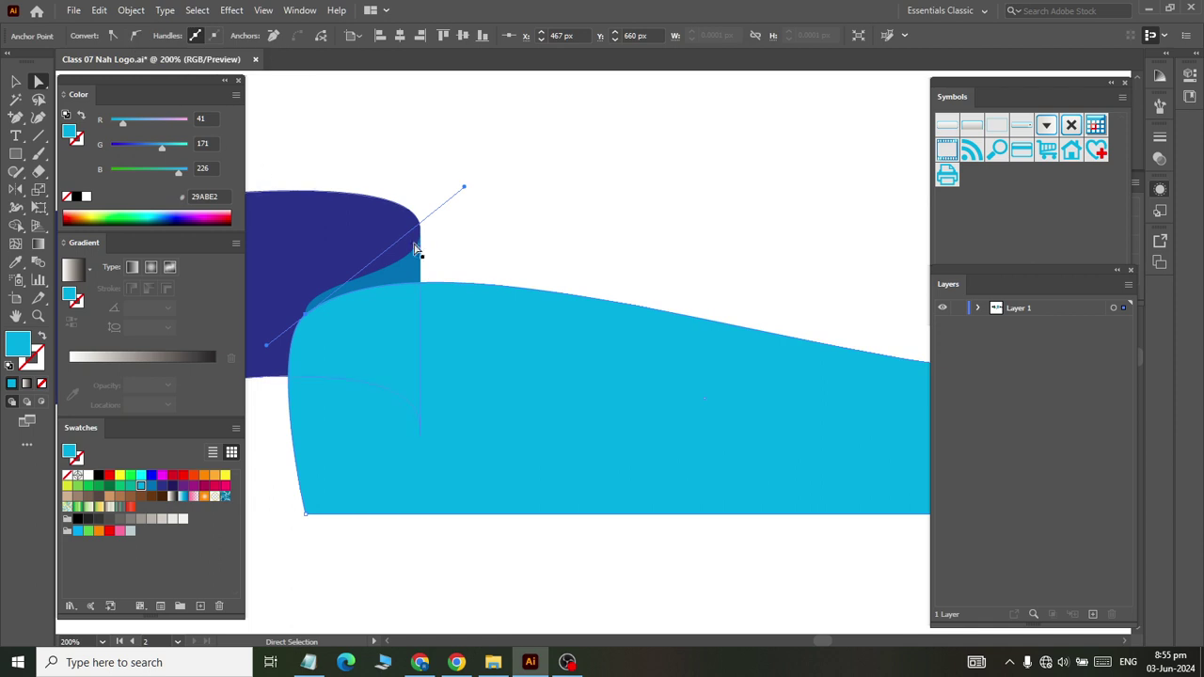
{"action": "left_click_drag", "start_coordinate": [464, 190], "coordinate": [313, 513]}
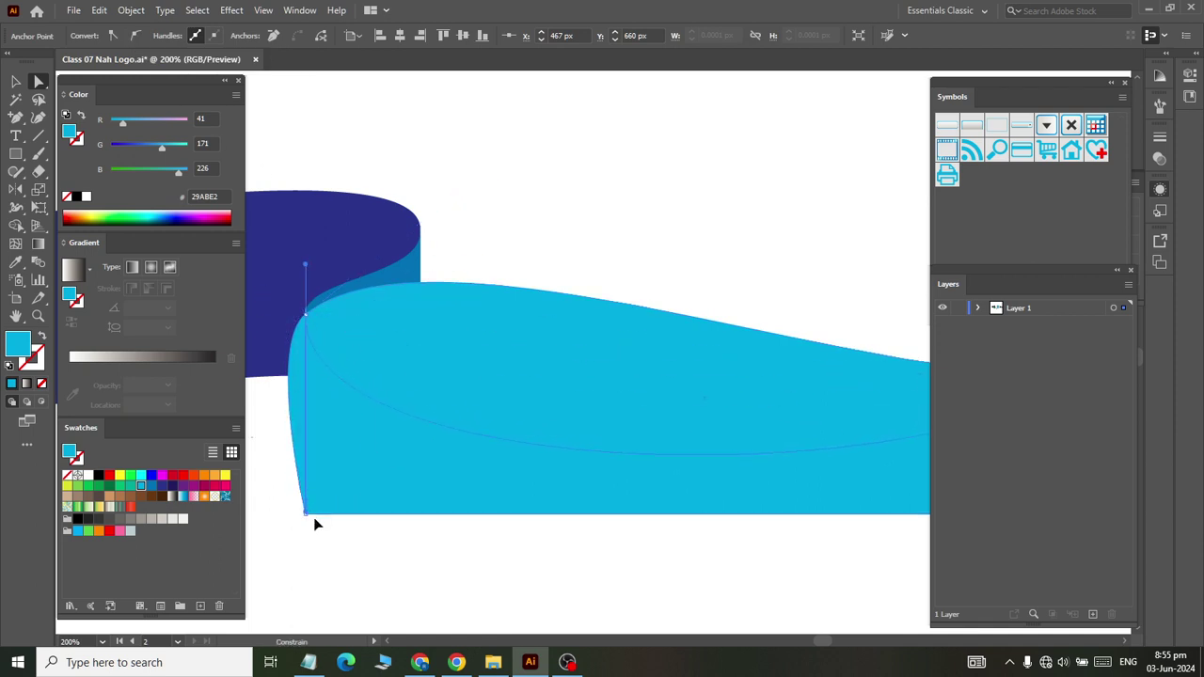
{"action": "left_click_drag", "start_coordinate": [316, 524], "coordinate": [314, 509]}
{"action": "scroll", "coordinate": [357, 477], "scroll_direction": "down", "scroll_amount": 2}
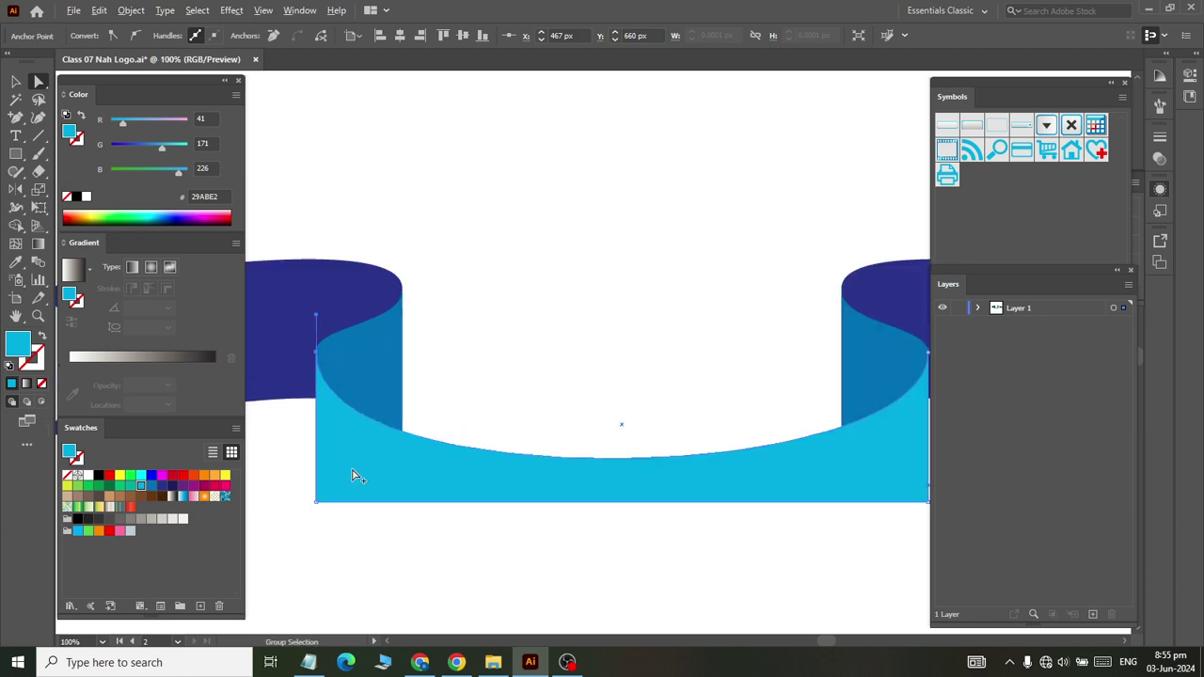
{"action": "scroll", "coordinate": [629, 443], "scroll_direction": "up", "scroll_amount": 1}
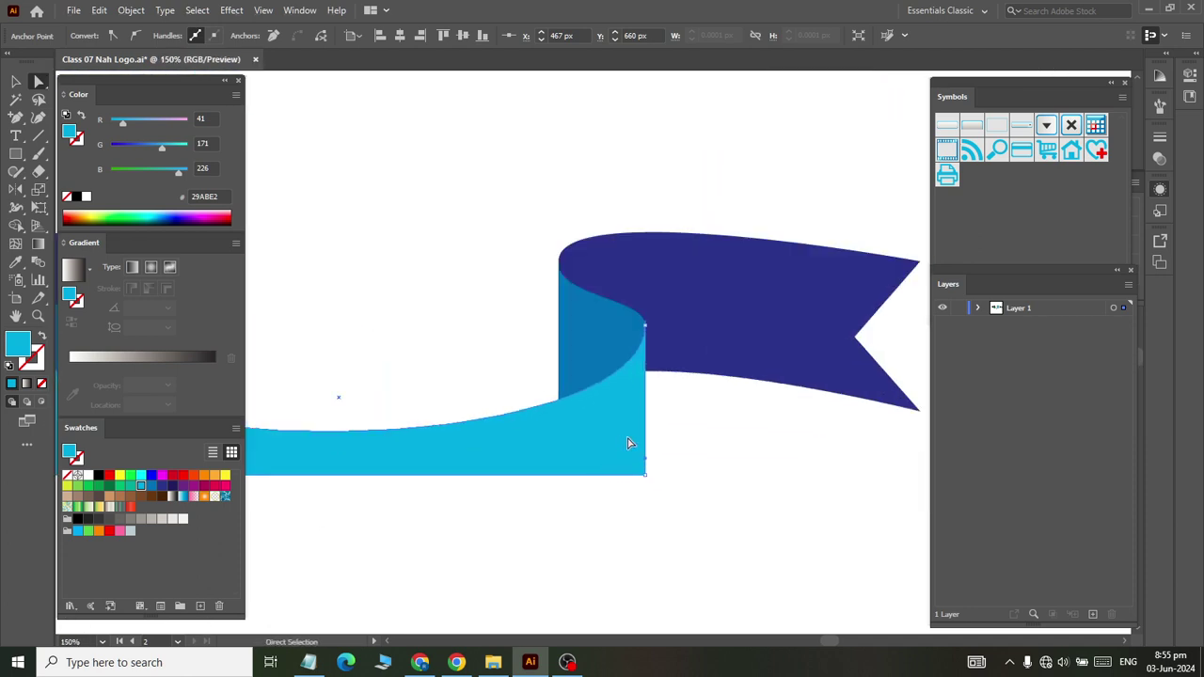
{"action": "scroll", "coordinate": [629, 443], "scroll_direction": "up", "scroll_amount": 2}
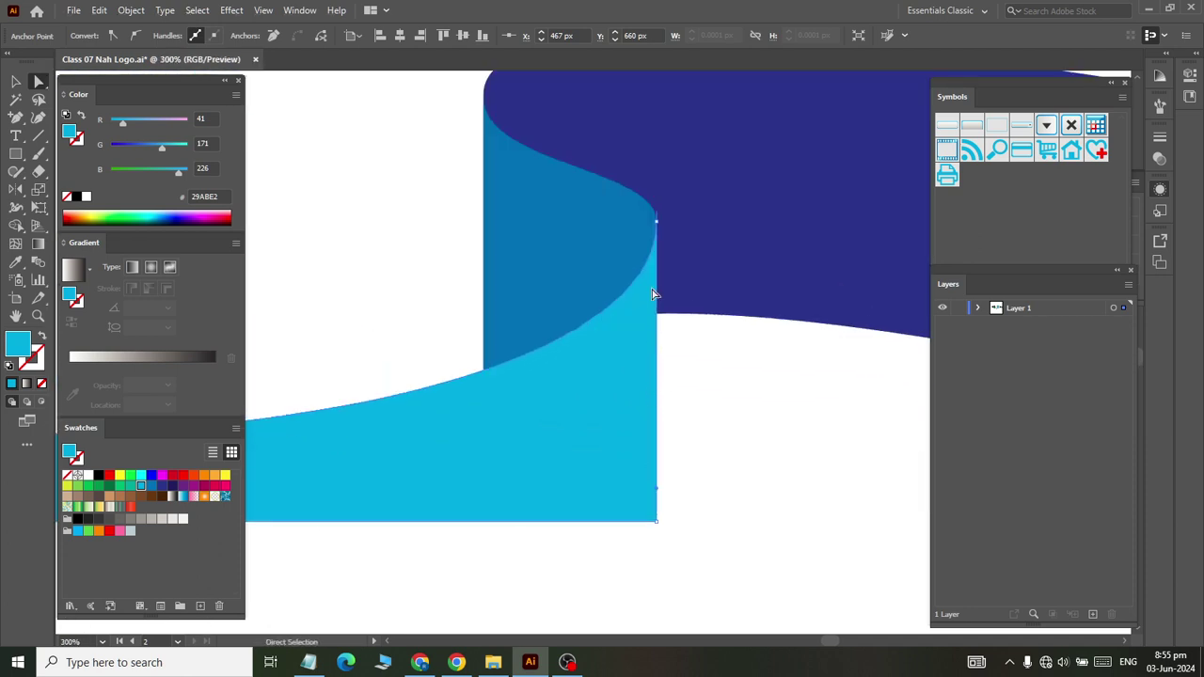
Select the light-blue panel's bottom-right corner point
{"action": "left_click", "coordinate": [657, 223]}
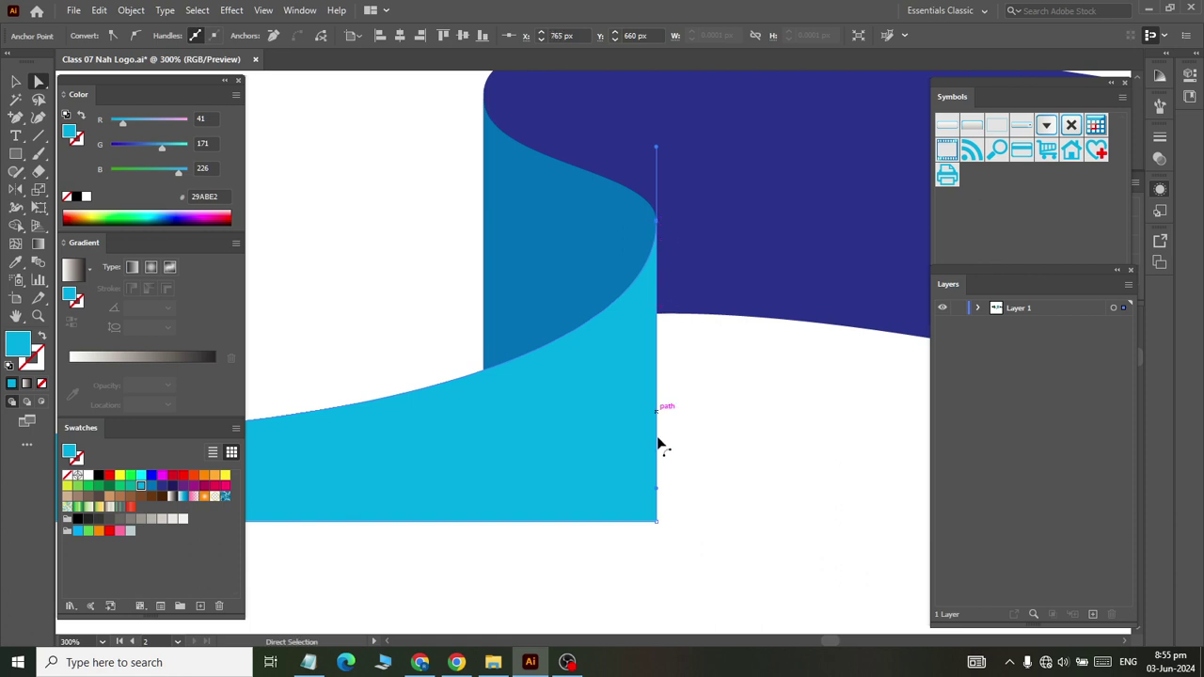
{"action": "left_click", "coordinate": [659, 527]}
{"action": "scroll", "coordinate": [605, 497], "scroll_direction": "up", "scroll_amount": 1}
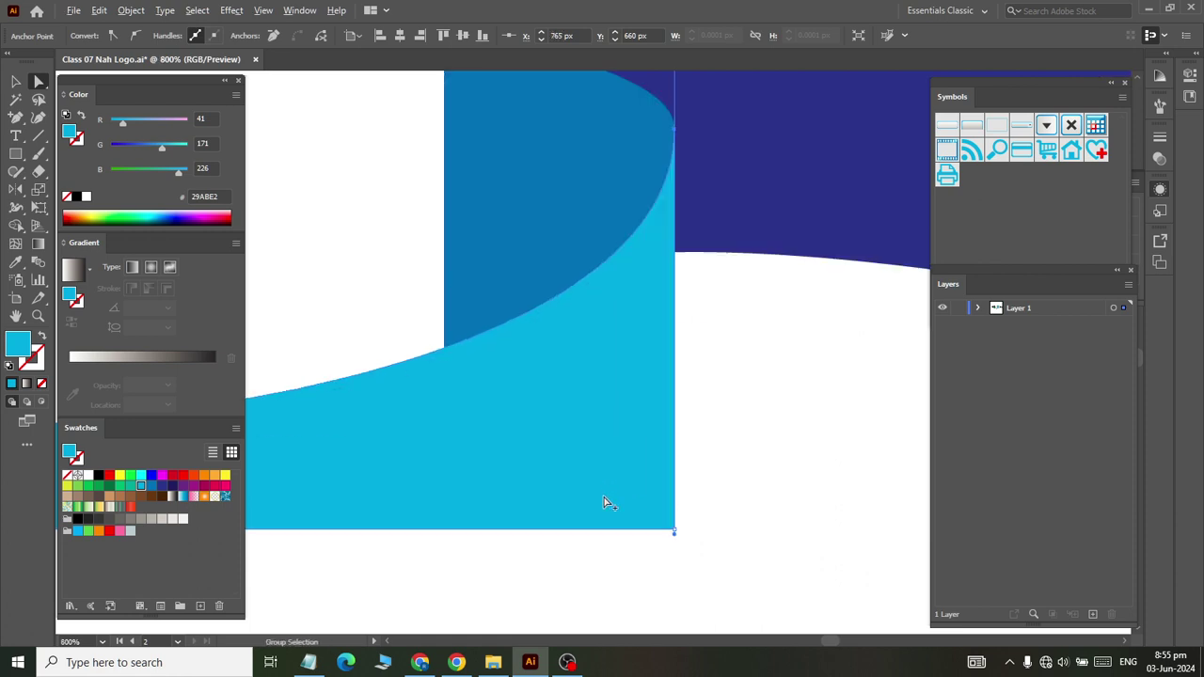
{"action": "scroll", "coordinate": [605, 501], "scroll_direction": "up", "scroll_amount": 1}
{"action": "scroll", "coordinate": [605, 502], "scroll_direction": "down", "scroll_amount": 2}
{"action": "scroll", "coordinate": [492, 470], "scroll_direction": "down", "scroll_amount": 2}
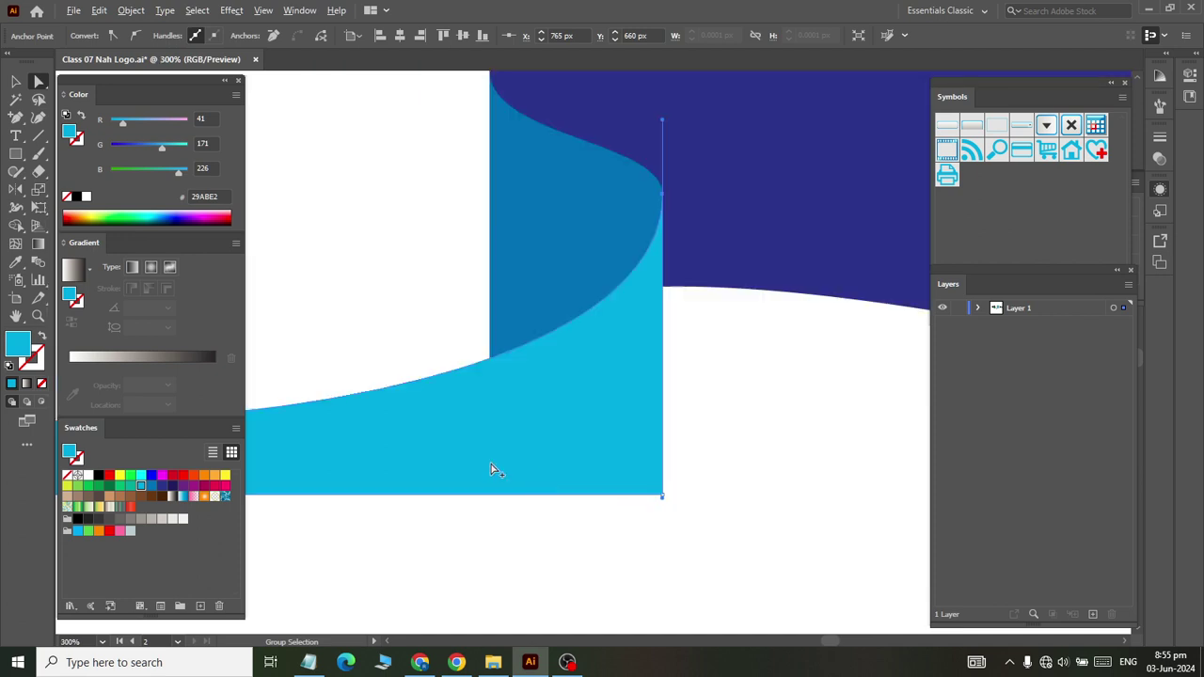
{"action": "scroll", "coordinate": [439, 446], "scroll_direction": "down", "scroll_amount": 1}
{"action": "scroll", "coordinate": [436, 423], "scroll_direction": "down", "scroll_amount": 1}
{"action": "scroll", "coordinate": [439, 425], "scroll_direction": "down", "scroll_amount": 1}
{"action": "scroll", "coordinate": [438, 429], "scroll_direction": "down", "scroll_amount": 1}
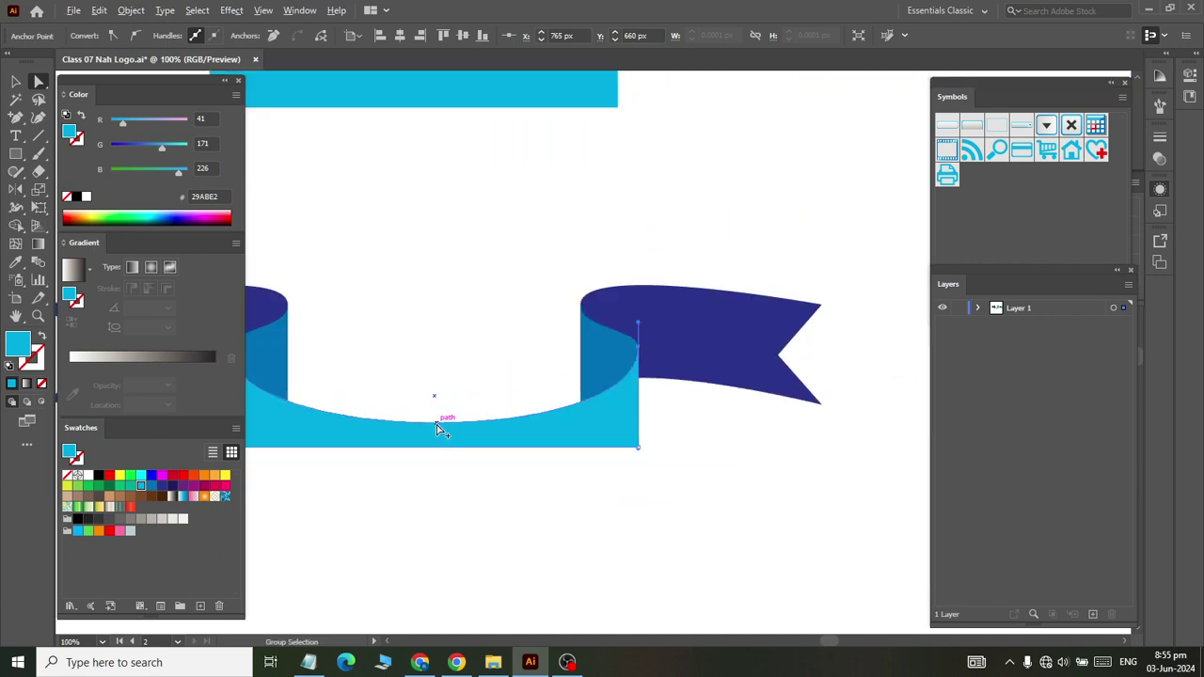
{"action": "left_click", "coordinate": [553, 479]}
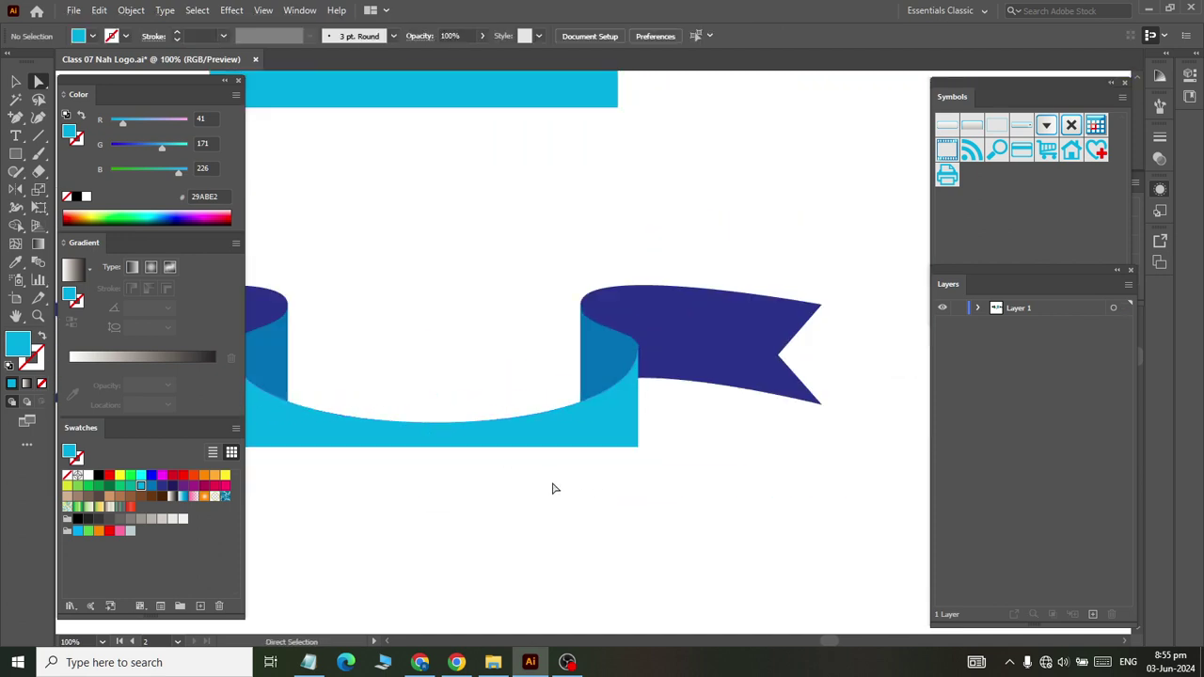
{"action": "scroll", "coordinate": [537, 503], "scroll_direction": "down", "scroll_amount": 1}
{"action": "left_click", "coordinate": [638, 411]}
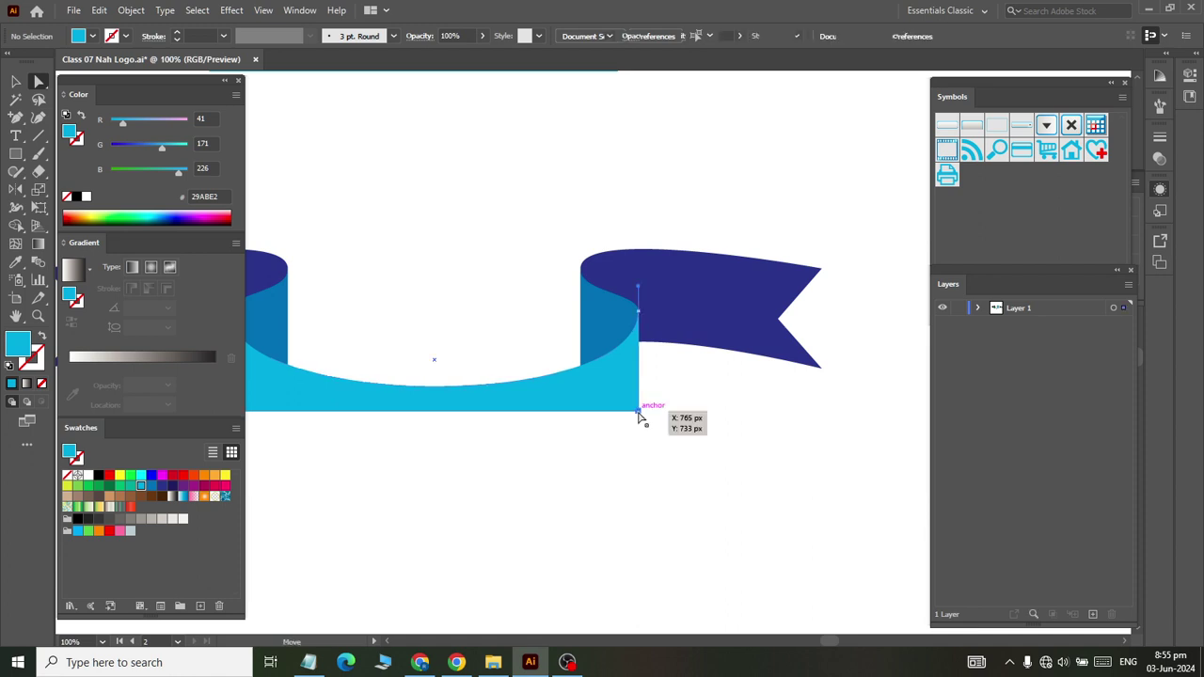
{"action": "scroll", "coordinate": [632, 430], "scroll_direction": "up", "scroll_amount": 5}
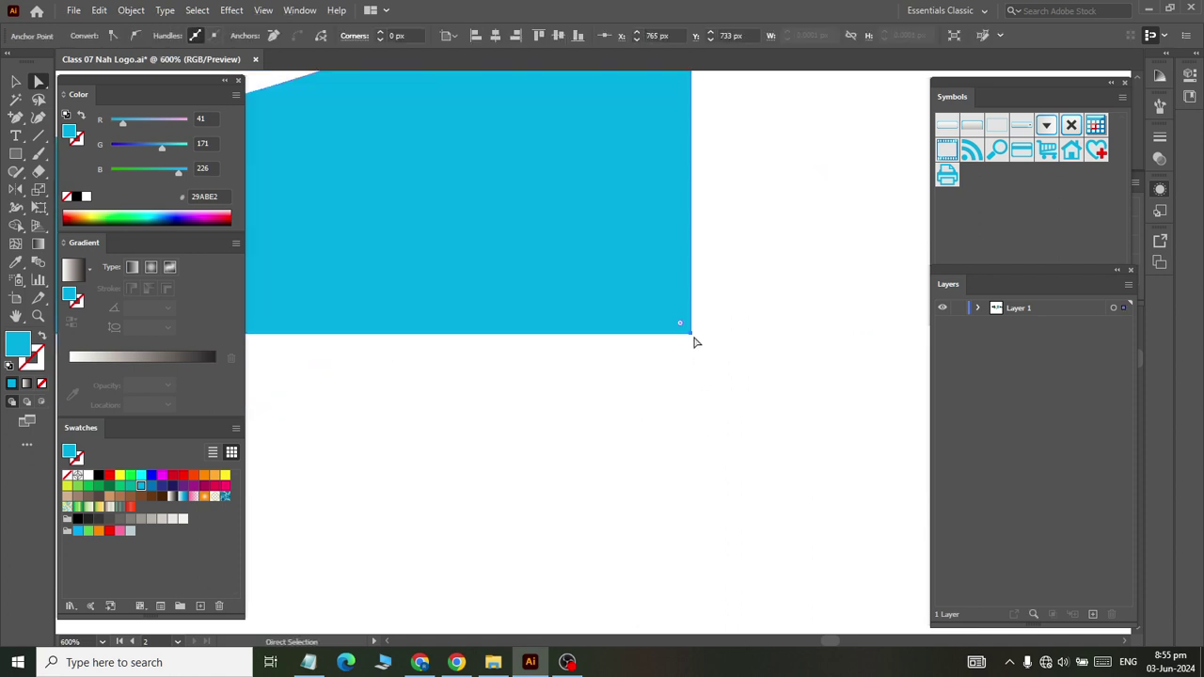
Smooth both bottom corners and drag their handles so the bottom edge curves like the top
{"action": "left_click", "coordinate": [132, 36]}
{"action": "scroll", "coordinate": [449, 191], "scroll_direction": "down", "scroll_amount": 3}
{"action": "scroll", "coordinate": [457, 253], "scroll_direction": "down", "scroll_amount": 4}
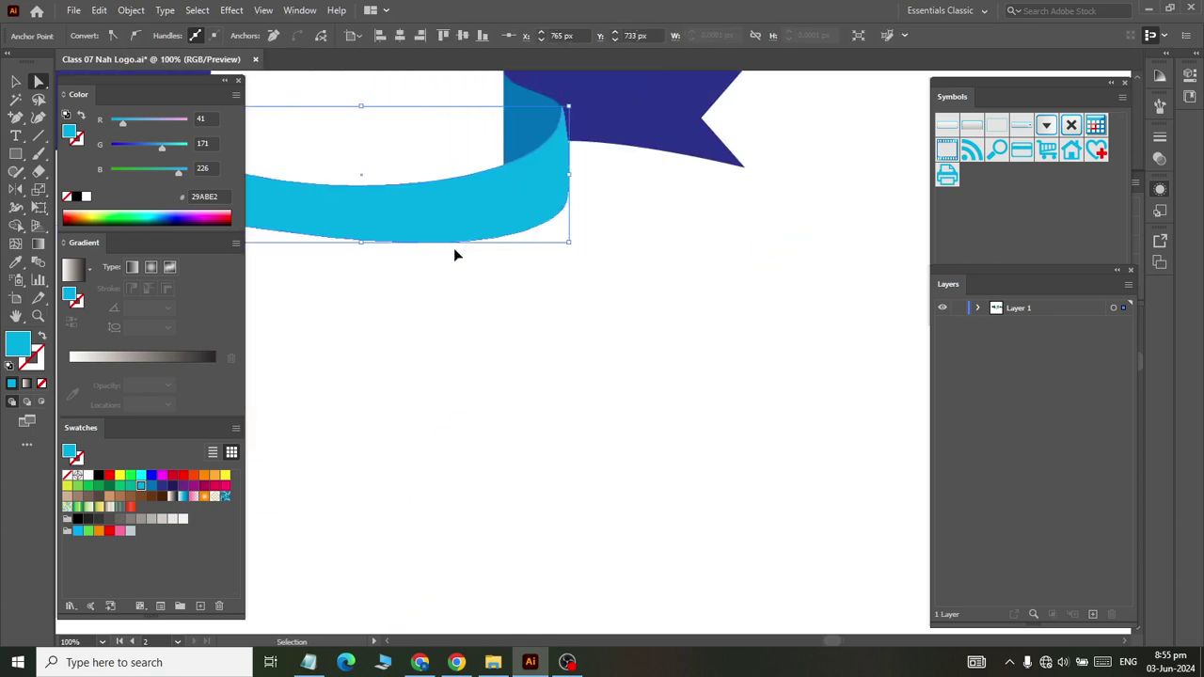
{"action": "scroll", "coordinate": [457, 253], "scroll_direction": "up", "scroll_amount": 1}
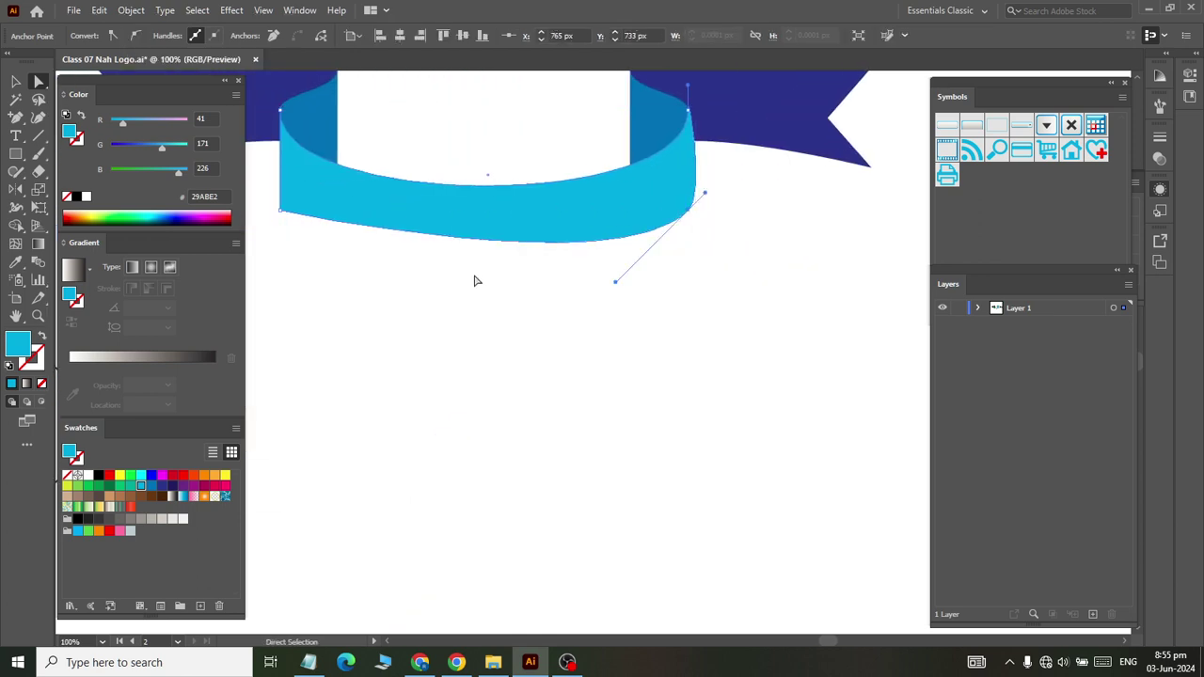
{"action": "scroll", "coordinate": [272, 226], "scroll_direction": "left", "scroll_amount": 1}
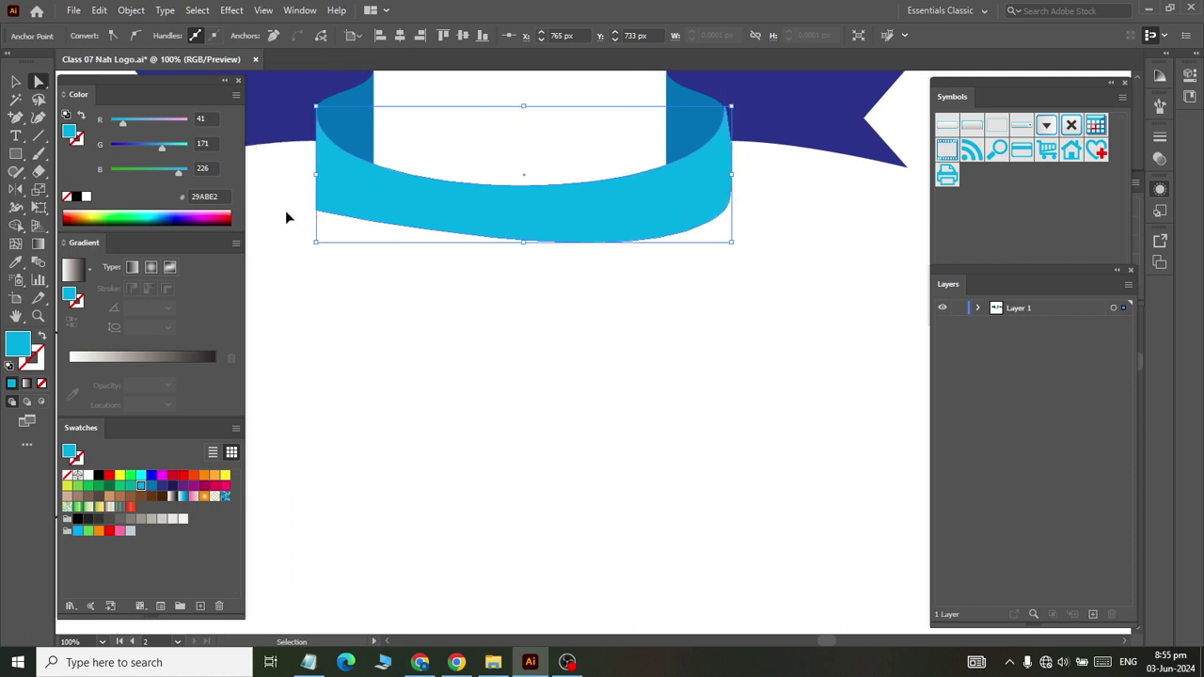
{"action": "left_click", "coordinate": [316, 209]}
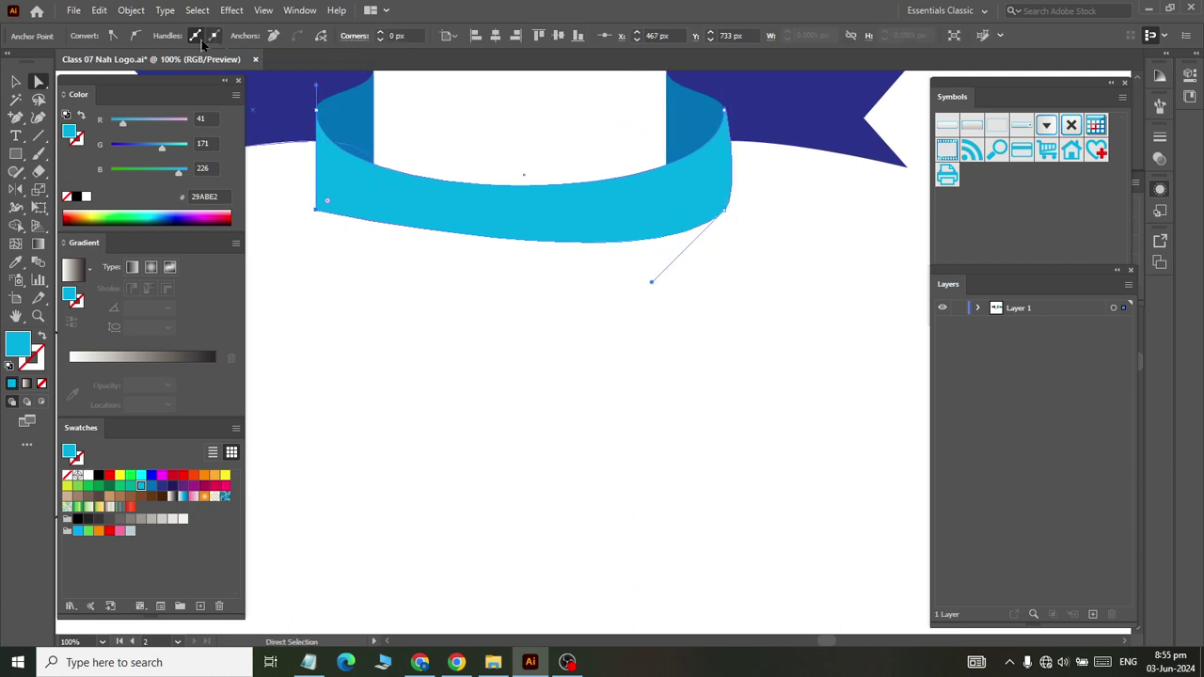
{"action": "left_click", "coordinate": [137, 35]}
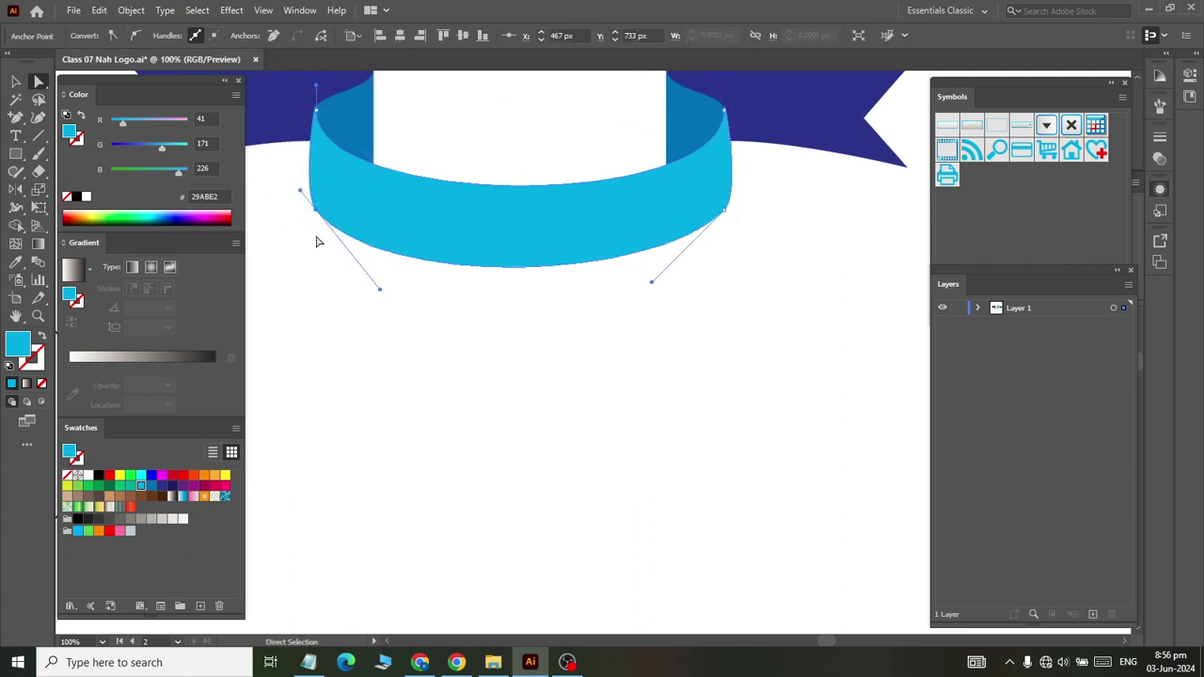
{"action": "scroll", "coordinate": [348, 252], "scroll_direction": "down", "scroll_amount": 1}
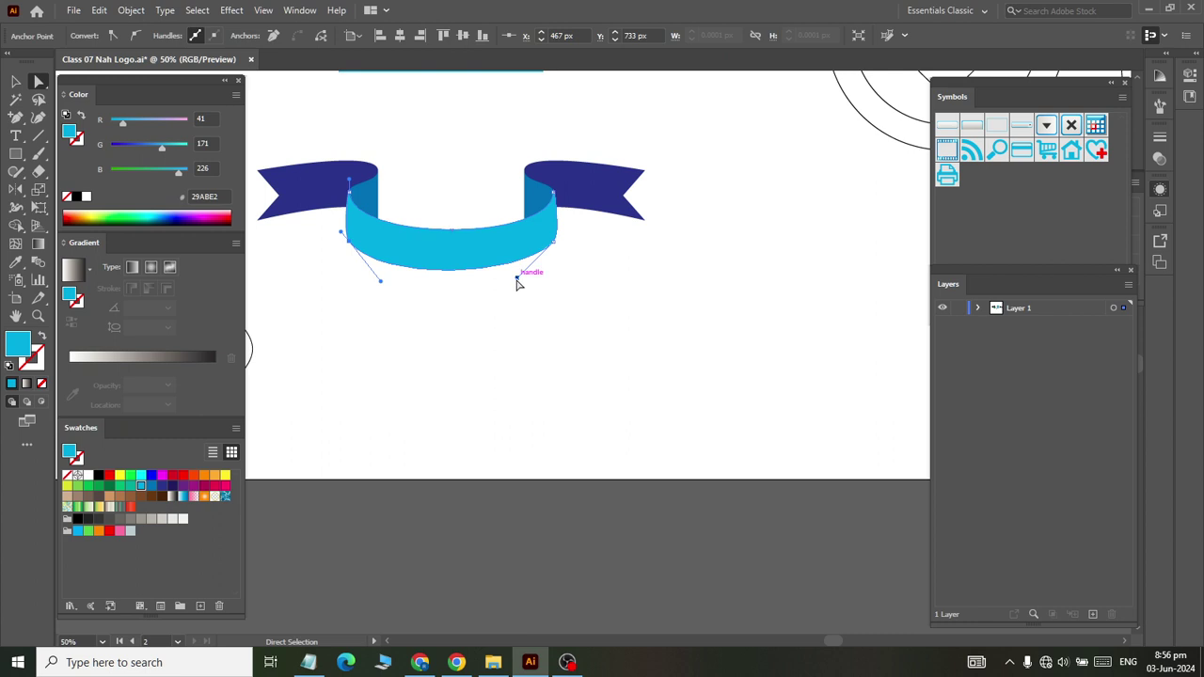
{"action": "left_click_drag", "start_coordinate": [518, 279], "coordinate": [554, 292]}
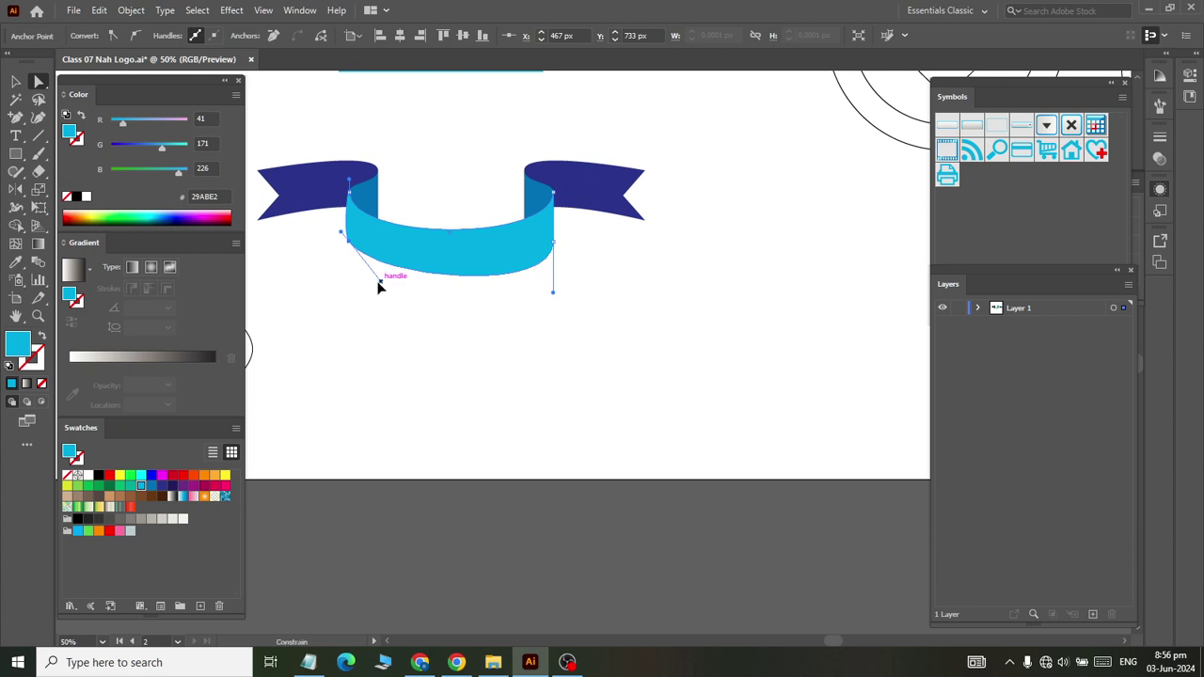
{"action": "left_click_drag", "start_coordinate": [381, 283], "coordinate": [366, 298]}
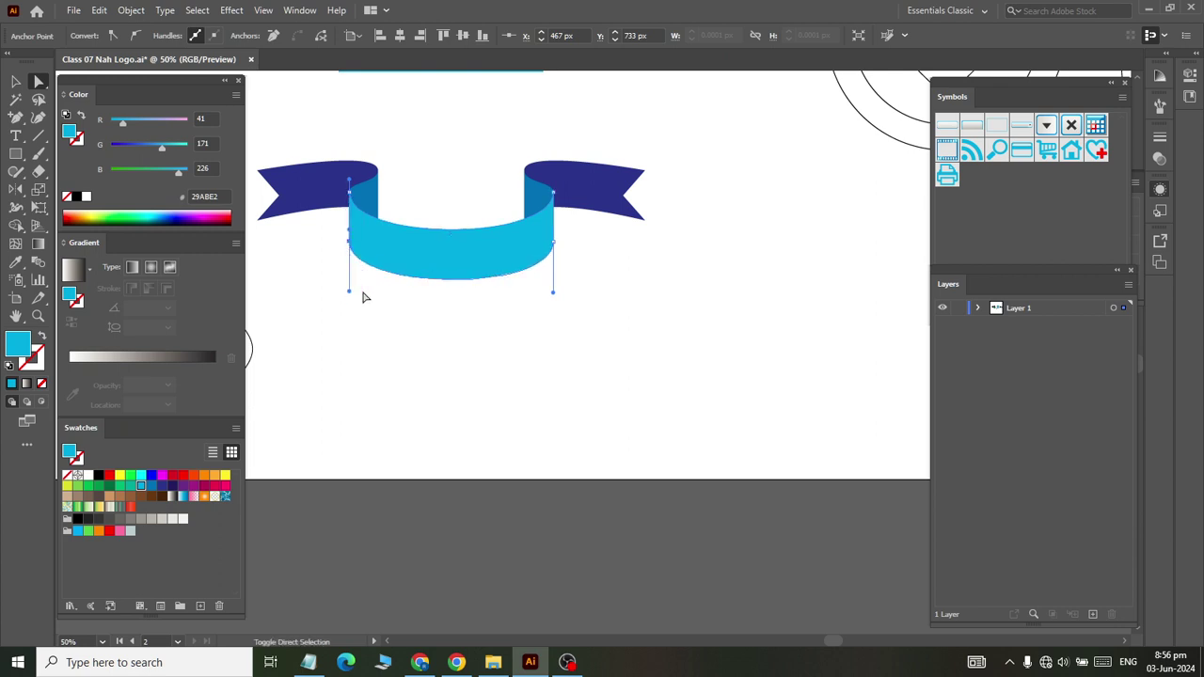
{"action": "left_click", "coordinate": [448, 336]}
{"action": "scroll", "coordinate": [447, 333], "scroll_direction": "down", "scroll_amount": 1}
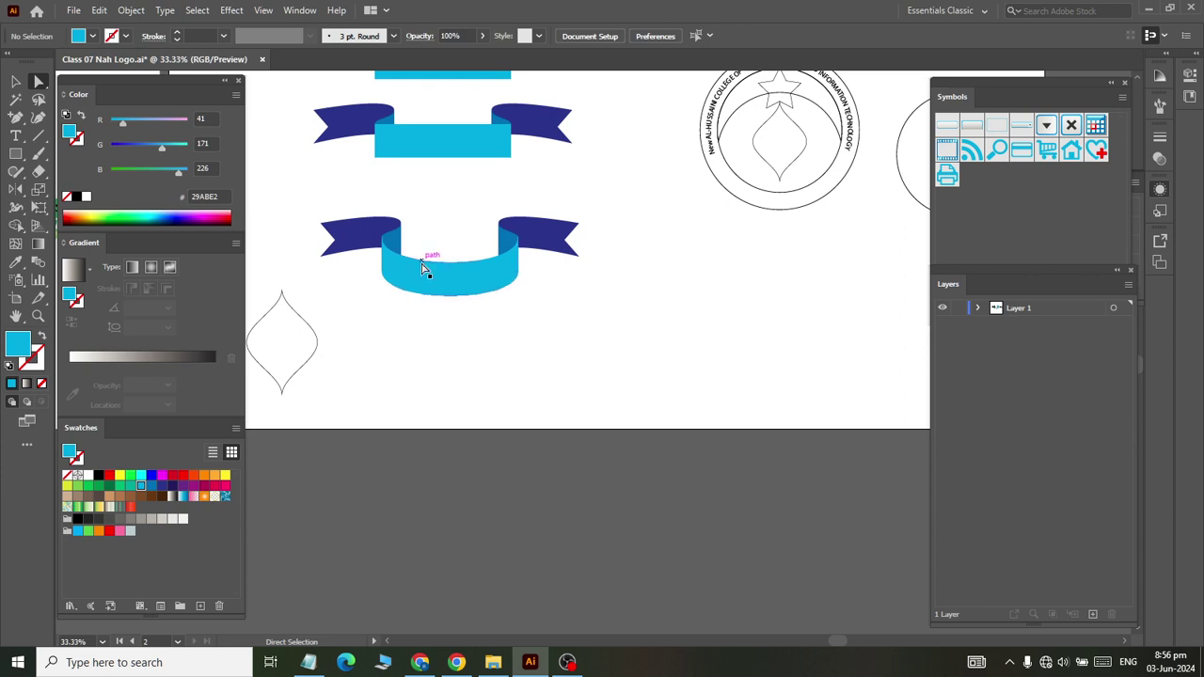
Marquee-select the emblem and plain circle and drag them down to the artboard's bottom
{"action": "scroll", "coordinate": [424, 266], "scroll_direction": "up", "scroll_amount": 3}
{"action": "scroll", "coordinate": [438, 236], "scroll_direction": "up", "scroll_amount": 2}
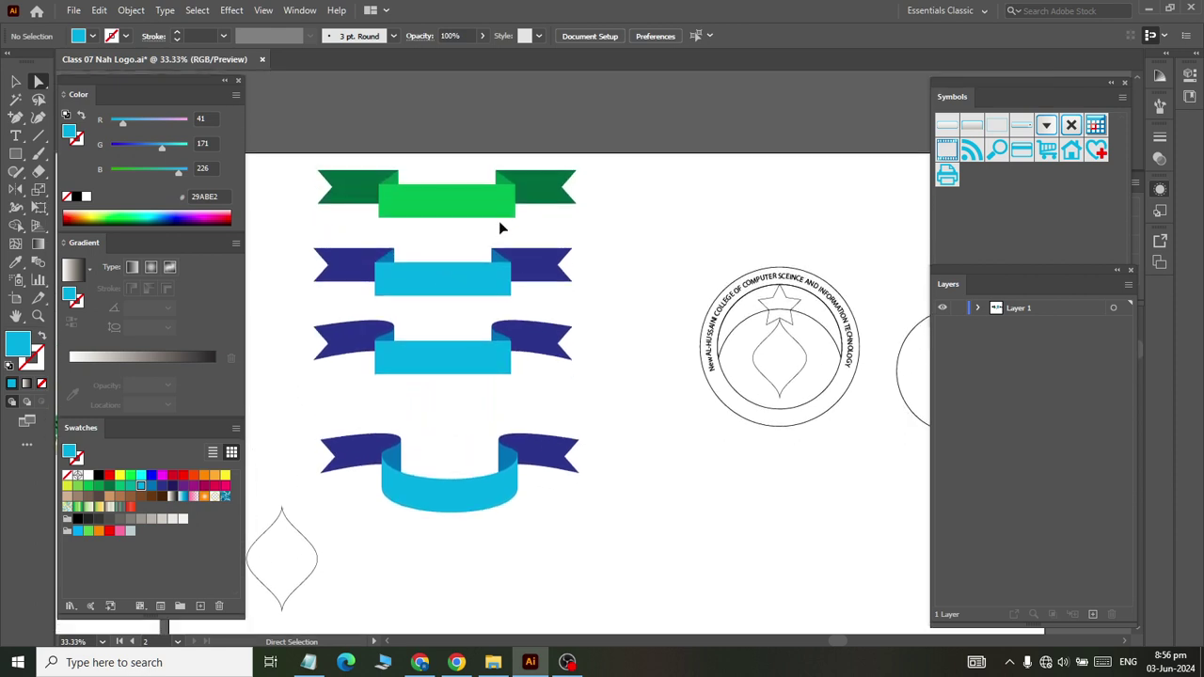
{"action": "scroll", "coordinate": [500, 228], "scroll_direction": "right", "scroll_amount": 2}
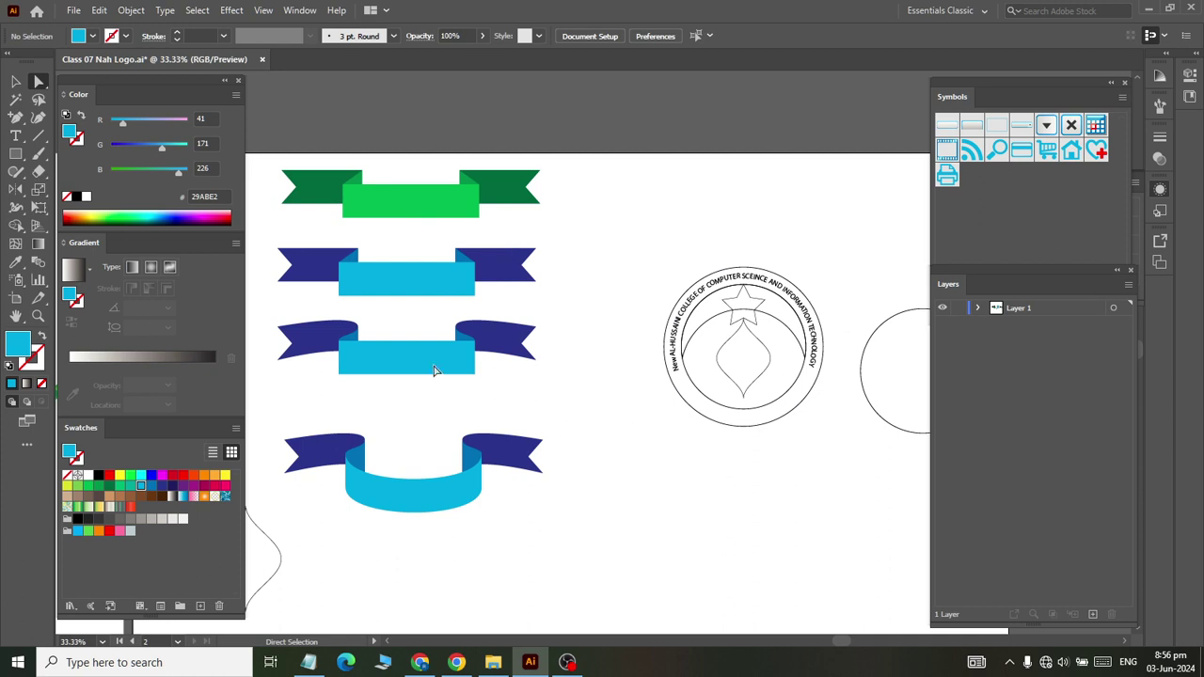
{"action": "left_click", "coordinate": [15, 83]}
{"action": "scroll", "coordinate": [609, 265], "scroll_direction": "right", "scroll_amount": 3}
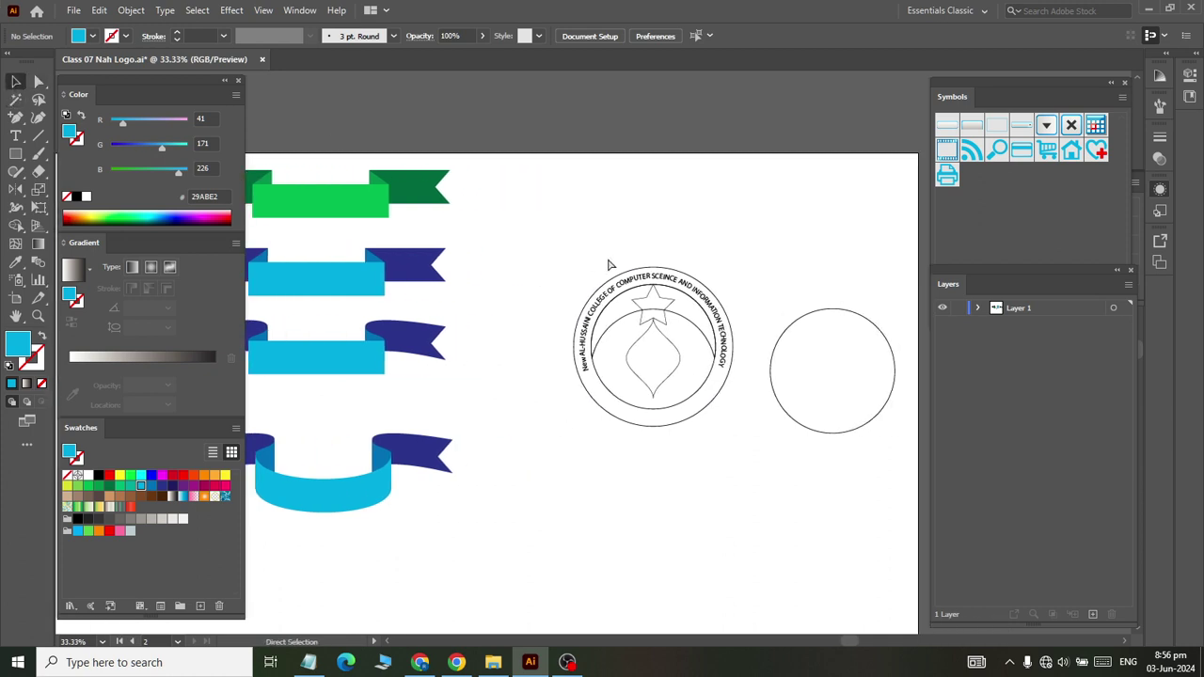
{"action": "scroll", "coordinate": [593, 261], "scroll_direction": "right", "scroll_amount": 2}
{"action": "left_click_drag", "start_coordinate": [490, 253], "coordinate": [856, 501]}
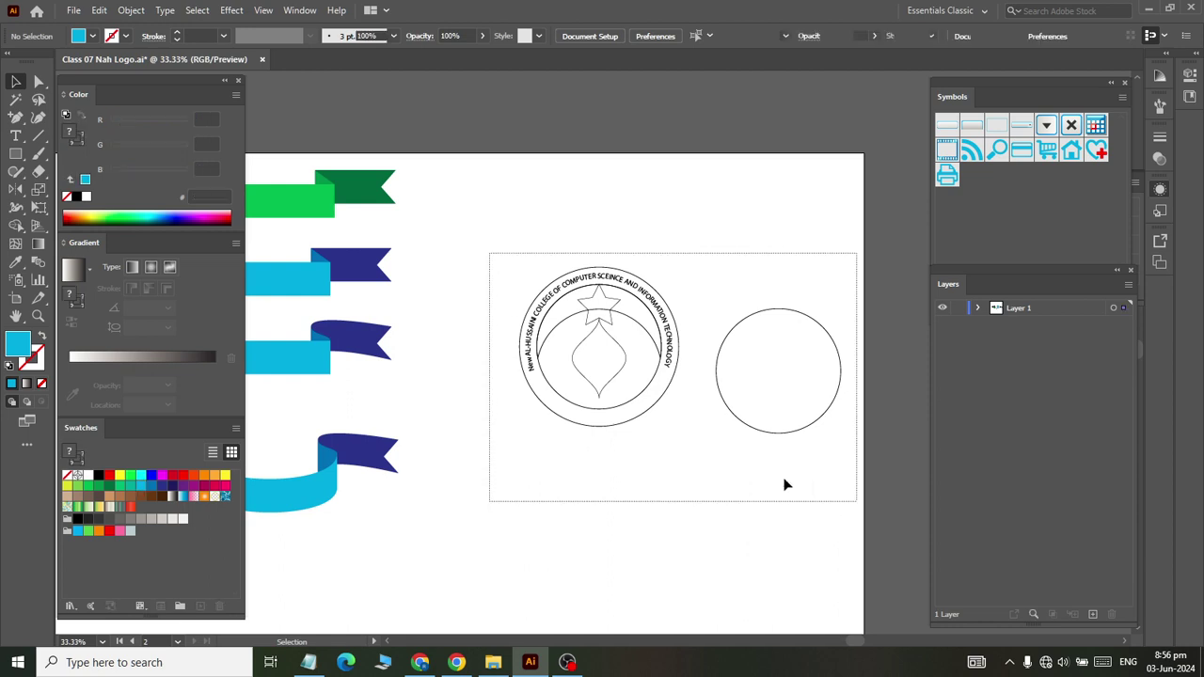
{"action": "scroll", "coordinate": [786, 485], "scroll_direction": "down", "scroll_amount": 3}
{"action": "left_click_drag", "start_coordinate": [626, 193], "coordinate": [520, 480]}
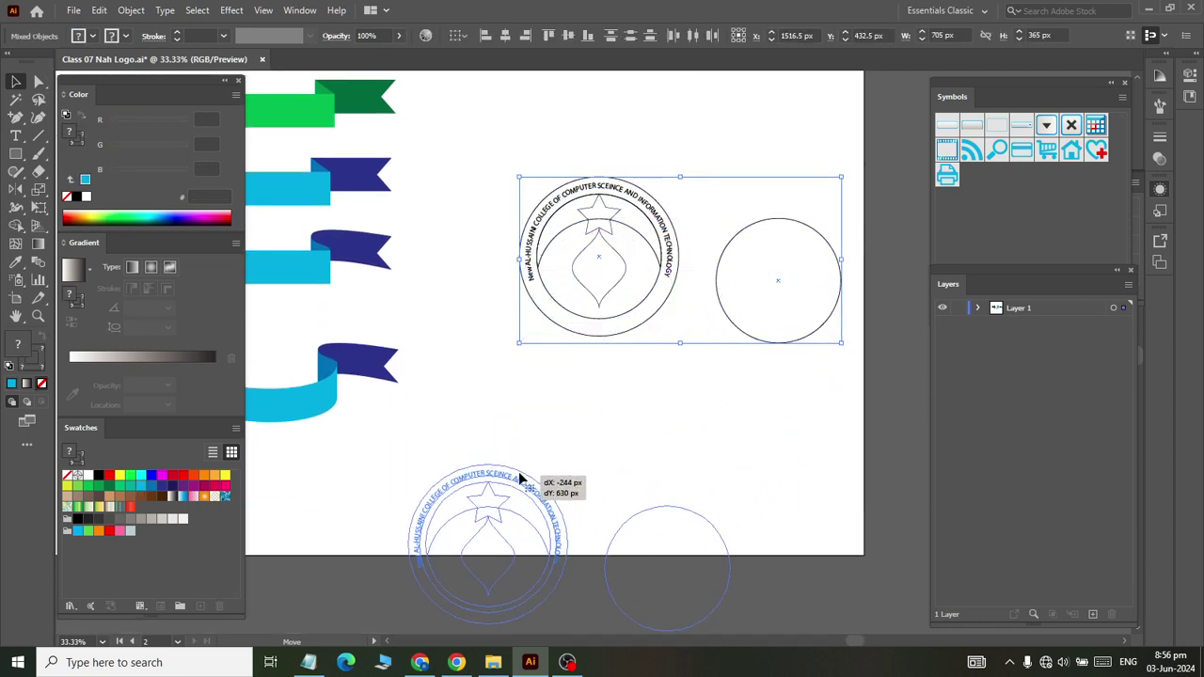
{"action": "scroll", "coordinate": [576, 223], "scroll_direction": "up", "scroll_amount": 3}
{"action": "left_click", "coordinate": [574, 269]}
Draw a wide rectangle in the empty space with the Rectangle tool
{"action": "left_click", "coordinate": [15, 154]}
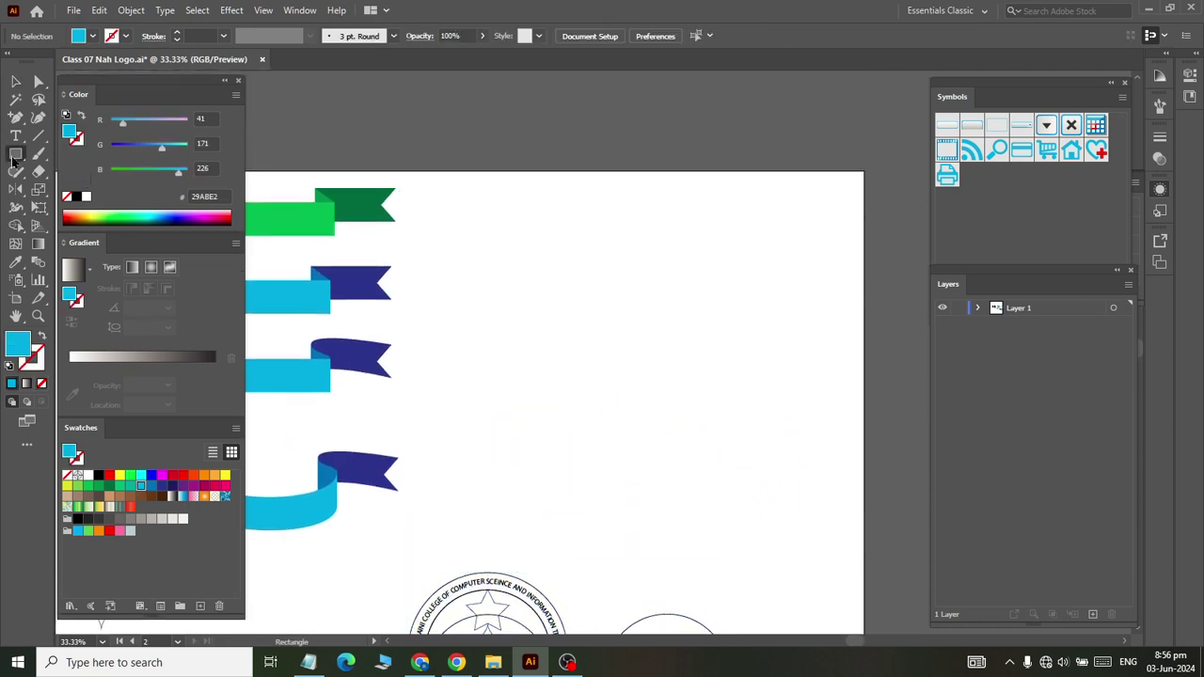
{"action": "left_click_drag", "start_coordinate": [567, 233], "coordinate": [767, 278]}
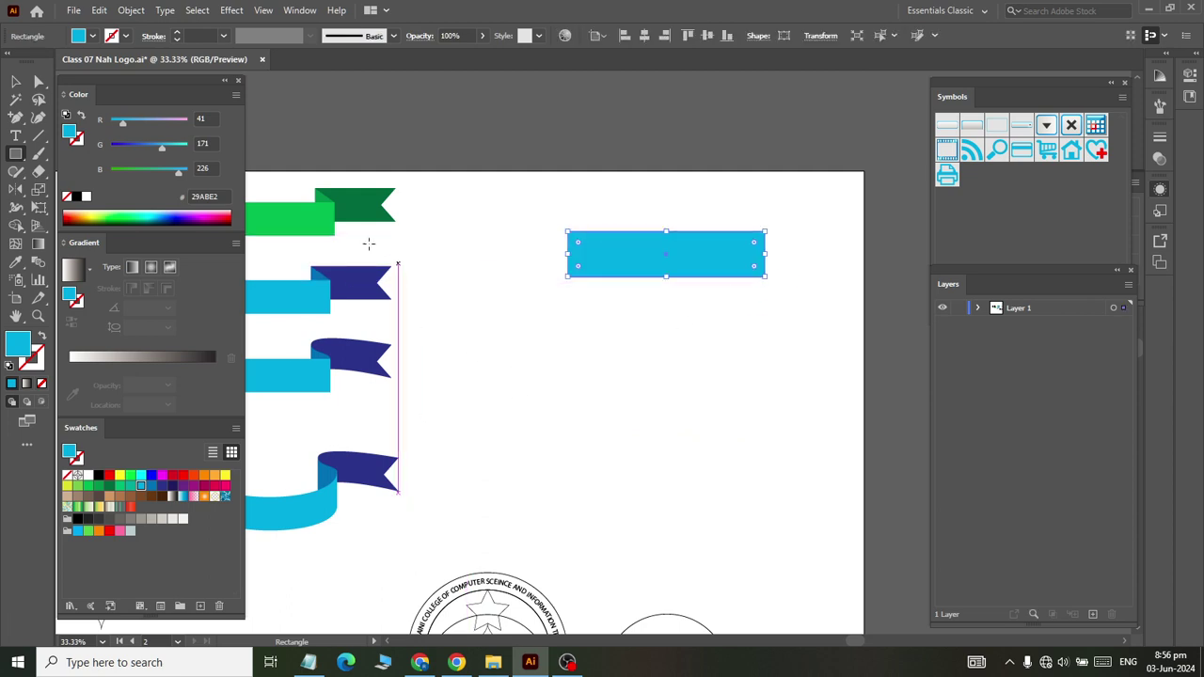
{"action": "left_click", "coordinate": [14, 83]}
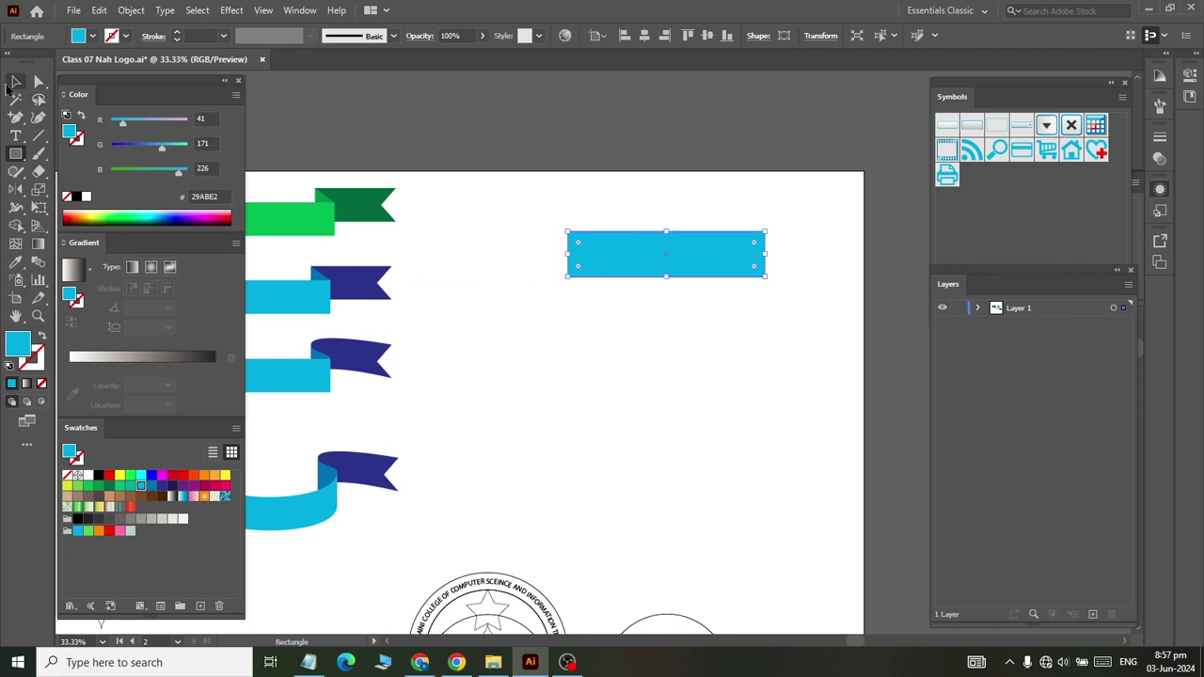
Alt-drag a copy below, shrink it to a small square, and copy it to the right
{"action": "left_click_drag", "start_coordinate": [638, 273], "coordinate": [639, 340]}
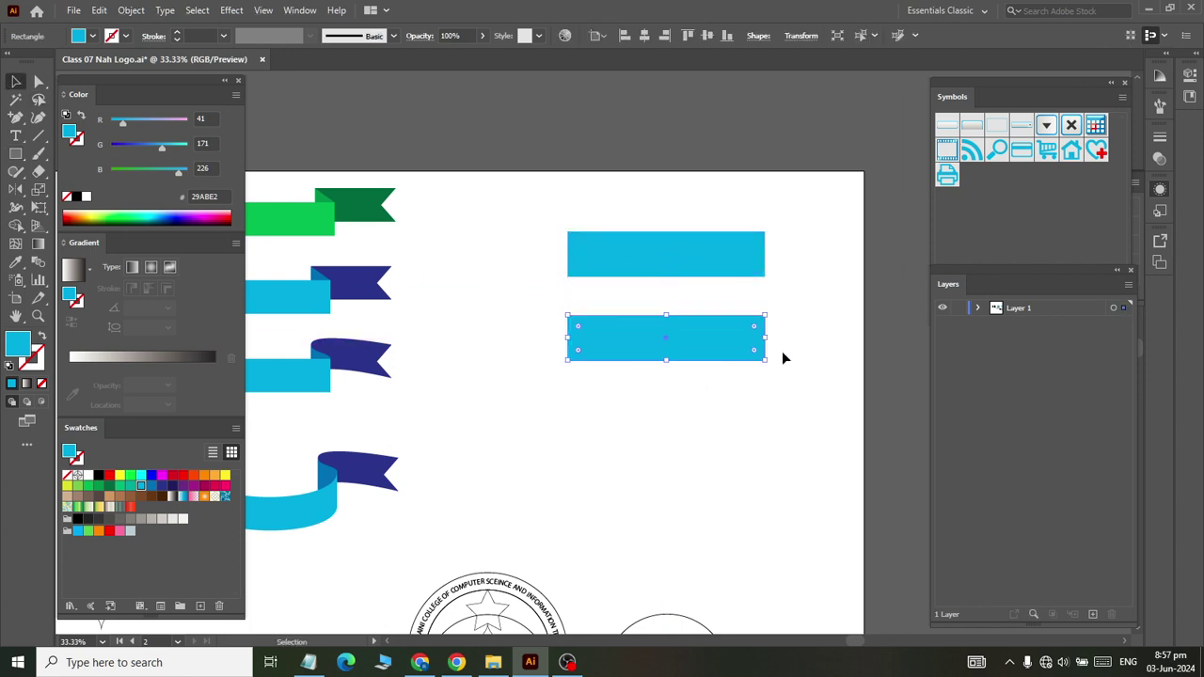
{"action": "mouse_move", "coordinate": [769, 342]}
{"action": "left_mouse_down"}
{"action": "mouse_move", "coordinate": [696, 338]}
{"action": "mouse_move", "coordinate": [764, 338]}
{"action": "left_mouse_up"}
{"action": "left_click", "coordinate": [693, 401]}
{"action": "left_click", "coordinate": [722, 405]}
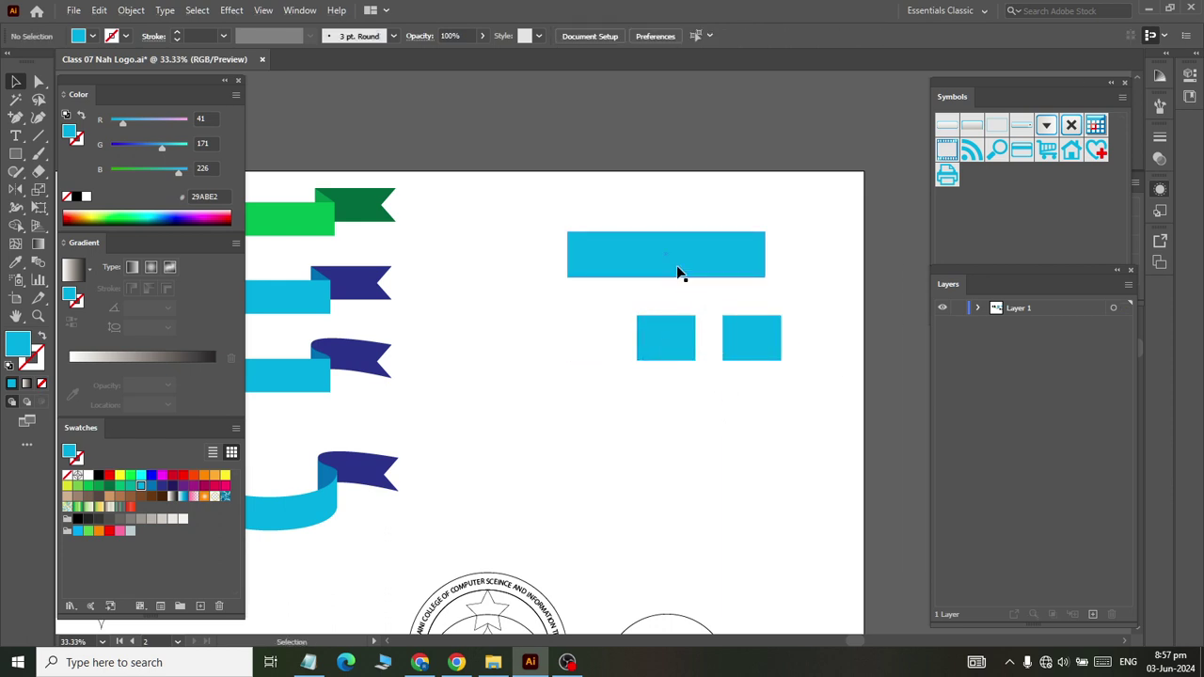
{"action": "left_click", "coordinate": [680, 271]}
{"action": "left_click", "coordinate": [197, 10]}
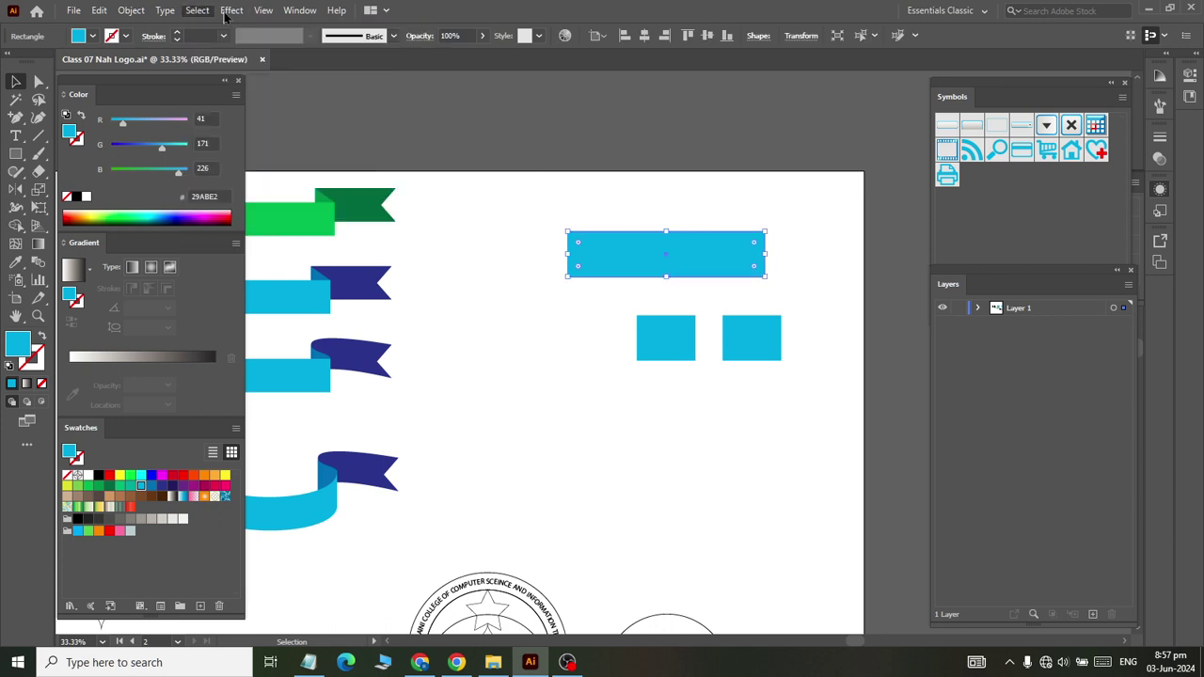
Warp the wide rectangle with Arc at -50% bend and move the left square lower
{"action": "left_click", "coordinate": [230, 10]}
{"action": "mouse_move", "coordinate": [257, 226]}
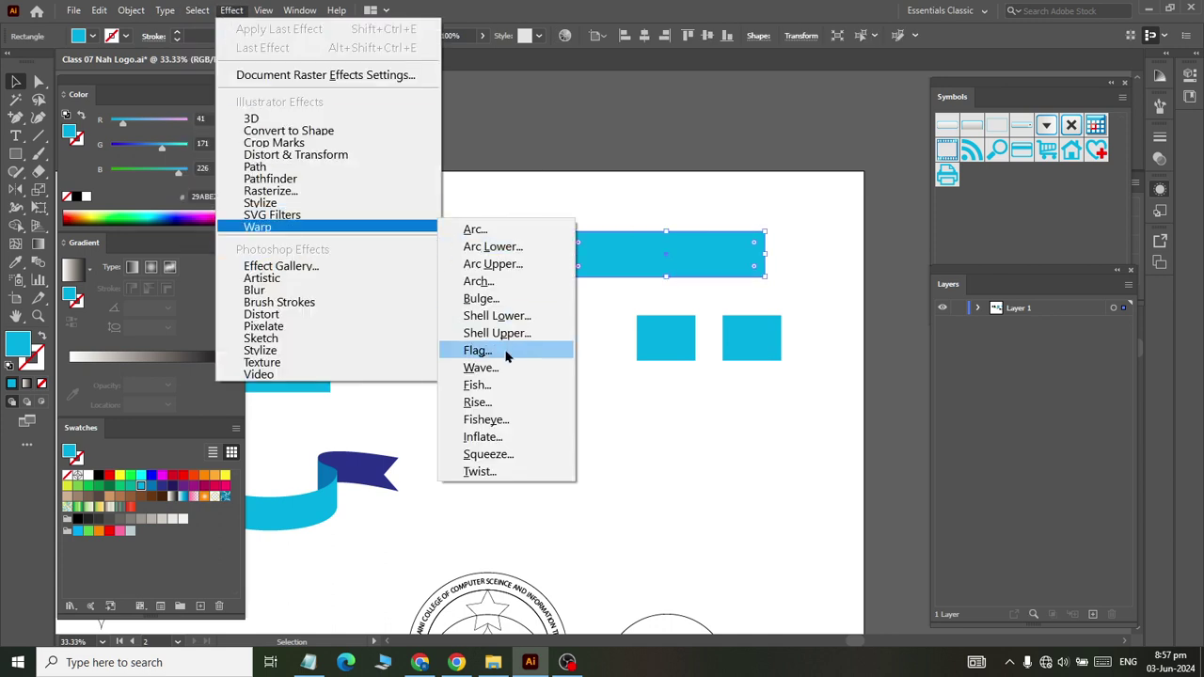
{"action": "left_click", "coordinate": [504, 239]}
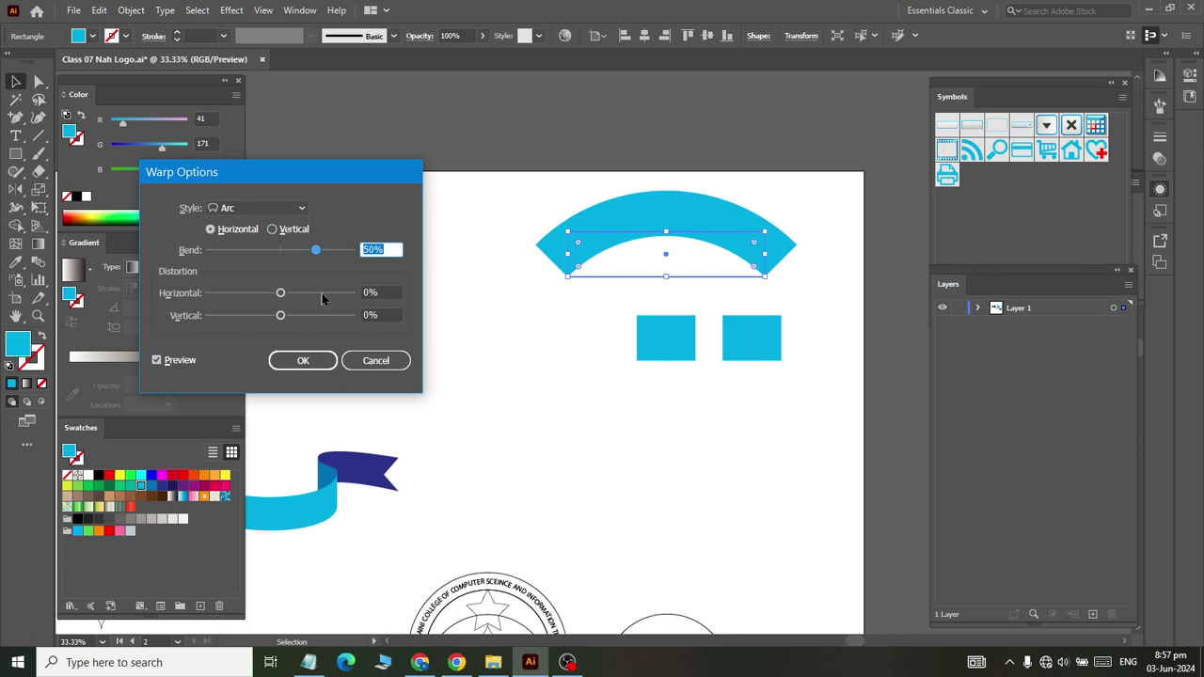
{"action": "left_click", "coordinate": [272, 208]}
{"action": "left_click", "coordinate": [249, 277]}
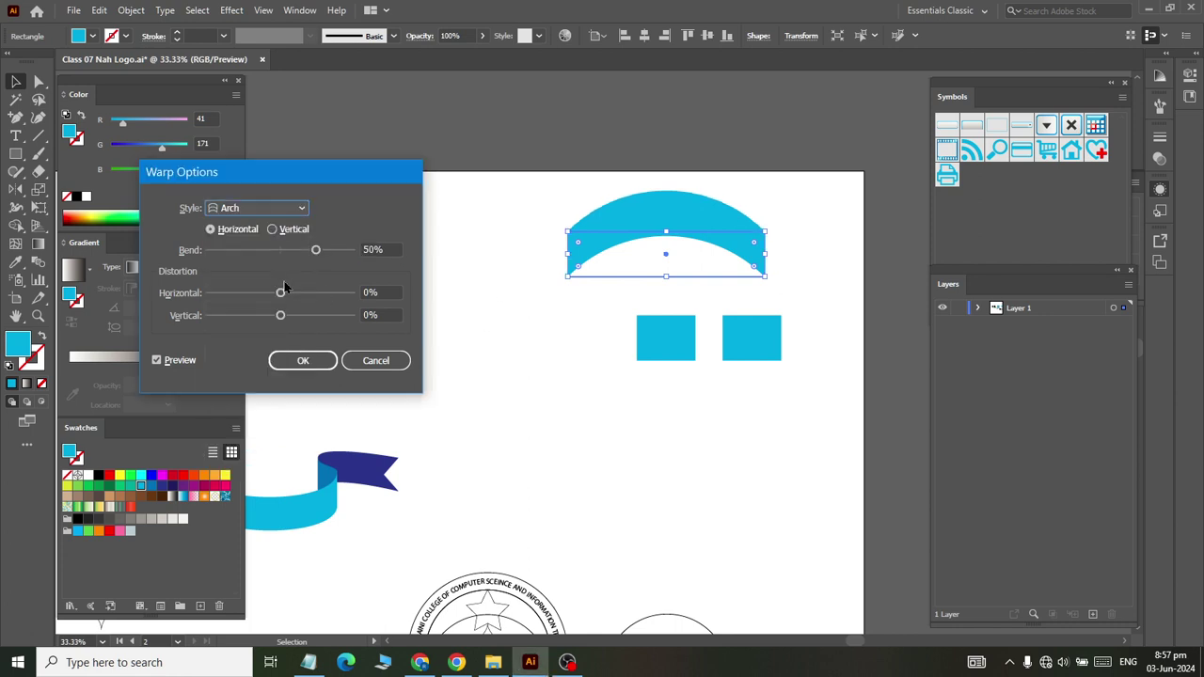
{"action": "left_click", "coordinate": [288, 209]}
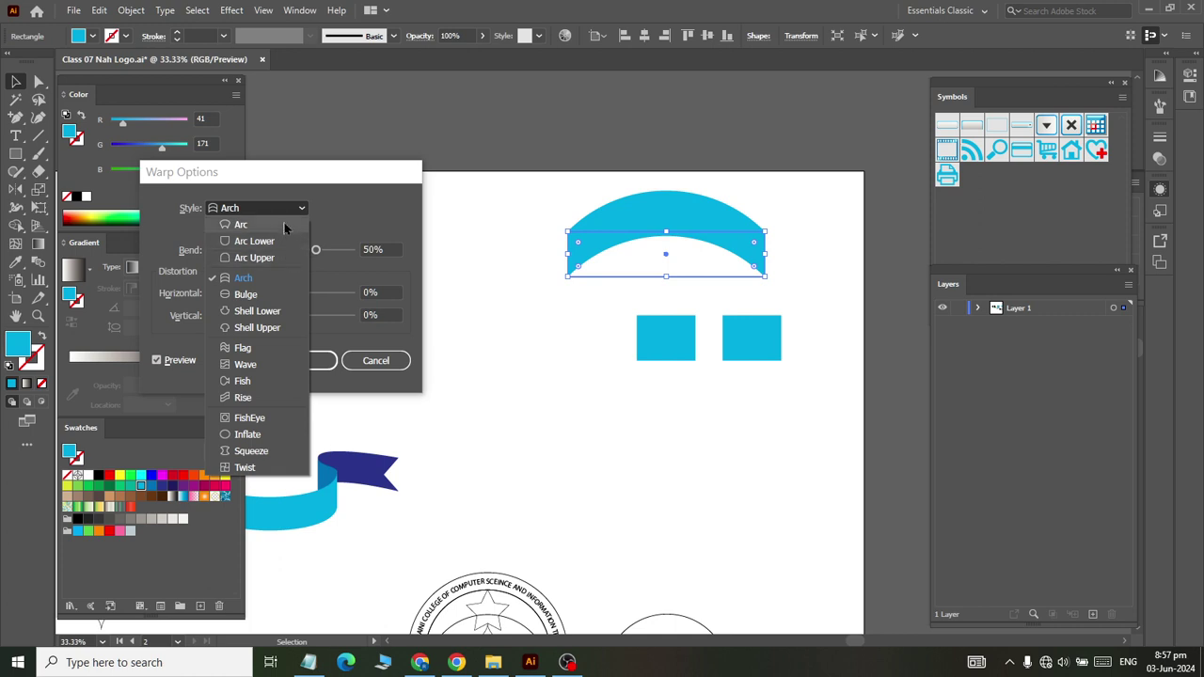
{"action": "left_click", "coordinate": [241, 225]}
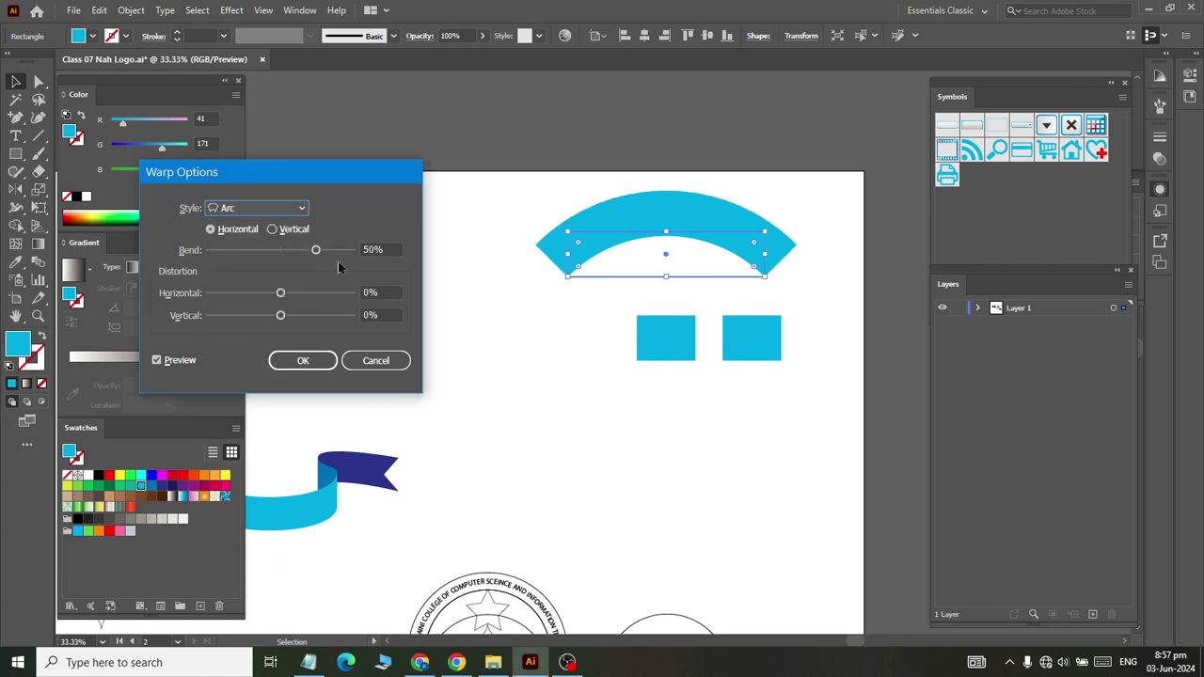
{"action": "left_click", "coordinate": [393, 249]}
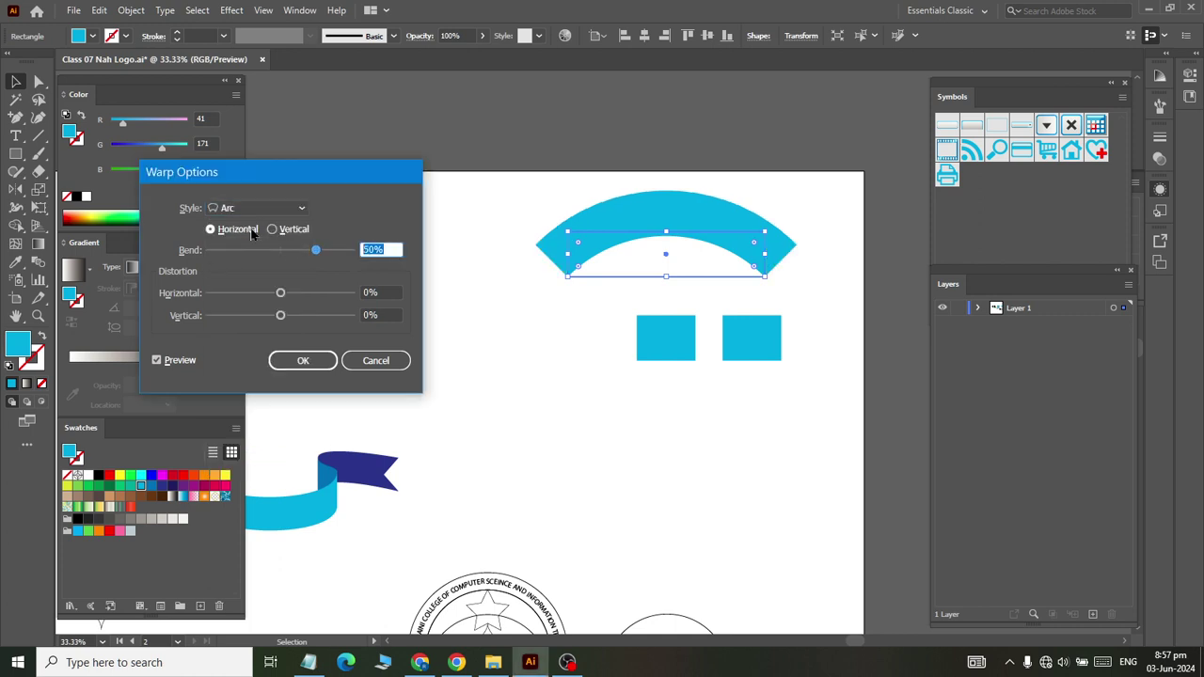
{"action": "type", "text": "-50"}
{"action": "left_click", "coordinate": [301, 365]}
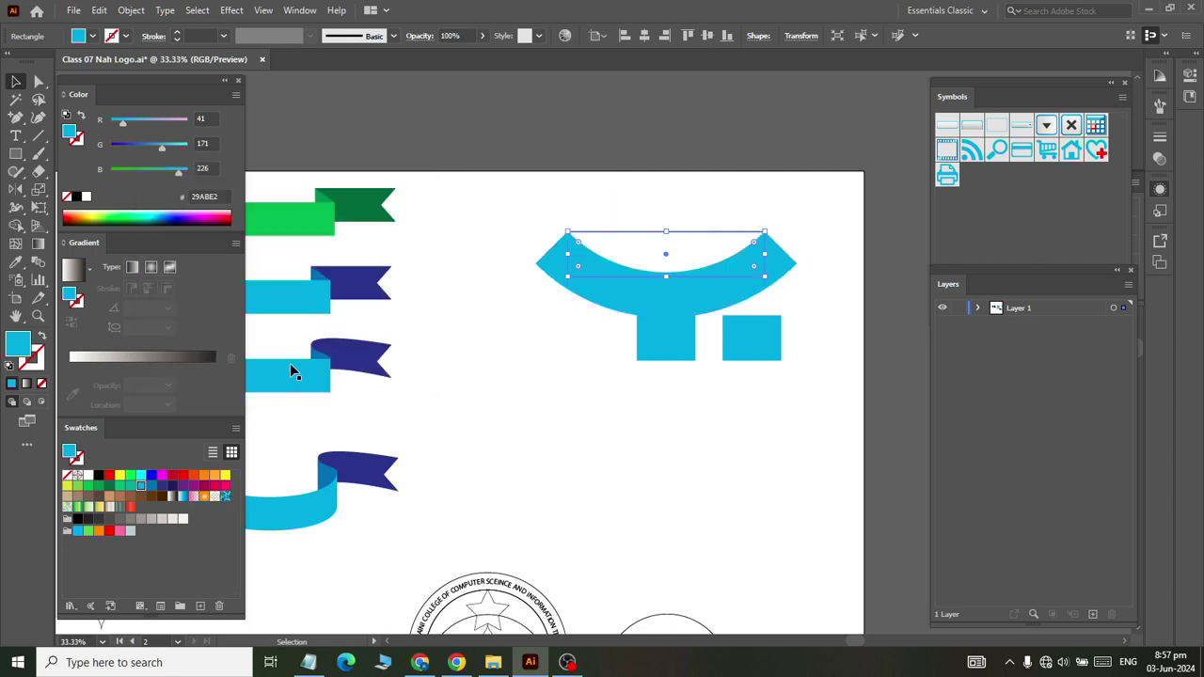
{"action": "left_click", "coordinate": [709, 473]}
{"action": "left_click_drag", "start_coordinate": [693, 352], "coordinate": [602, 432]}
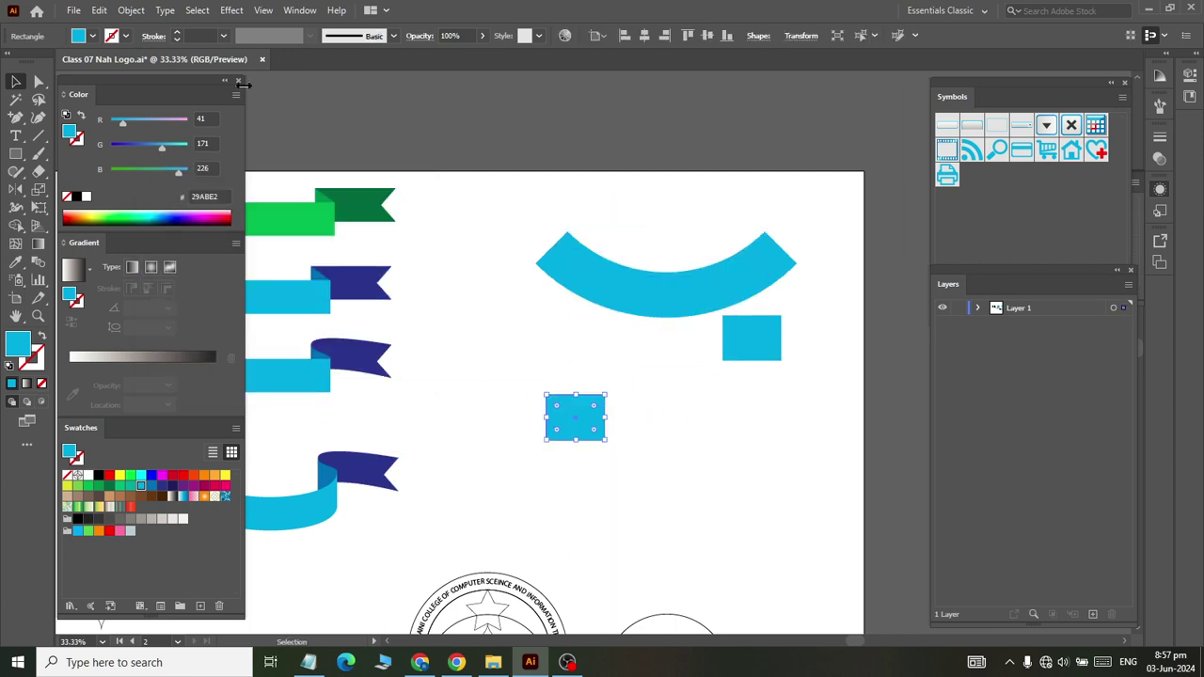
Apply an Arch warp to the first small square after trying Shell Lower and Arc Lower
{"action": "left_click", "coordinate": [231, 9]}
{"action": "mouse_move", "coordinate": [258, 227]}
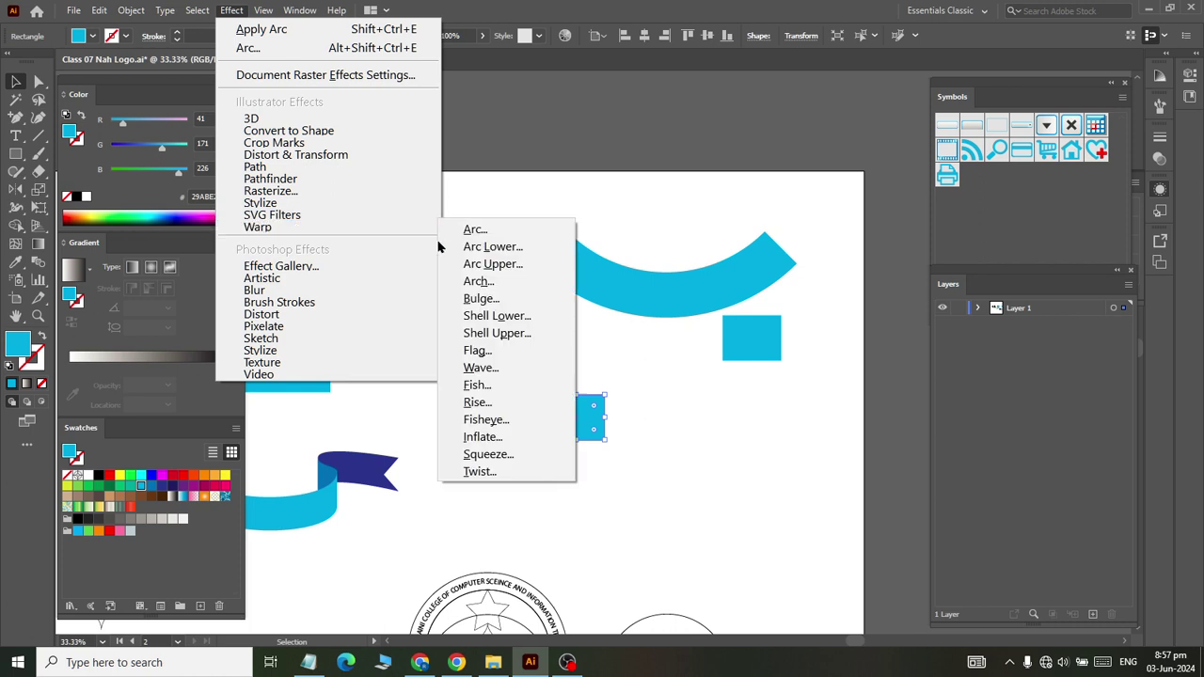
{"action": "left_click", "coordinate": [529, 232]}
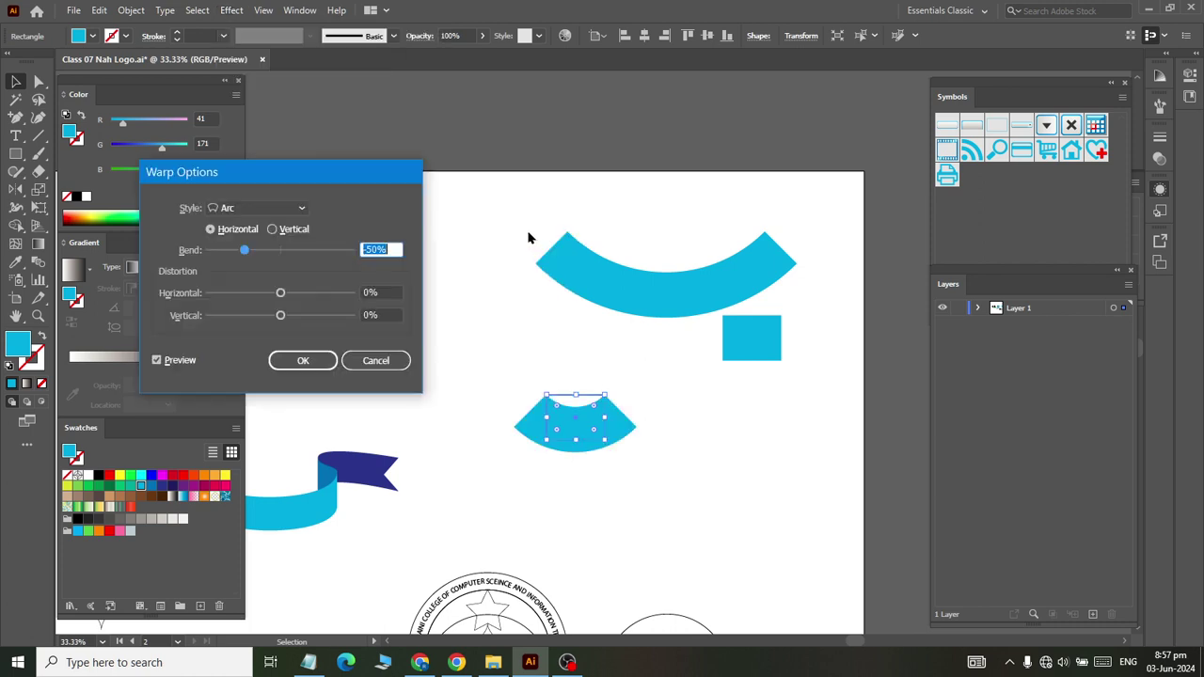
{"action": "left_click", "coordinate": [263, 208]}
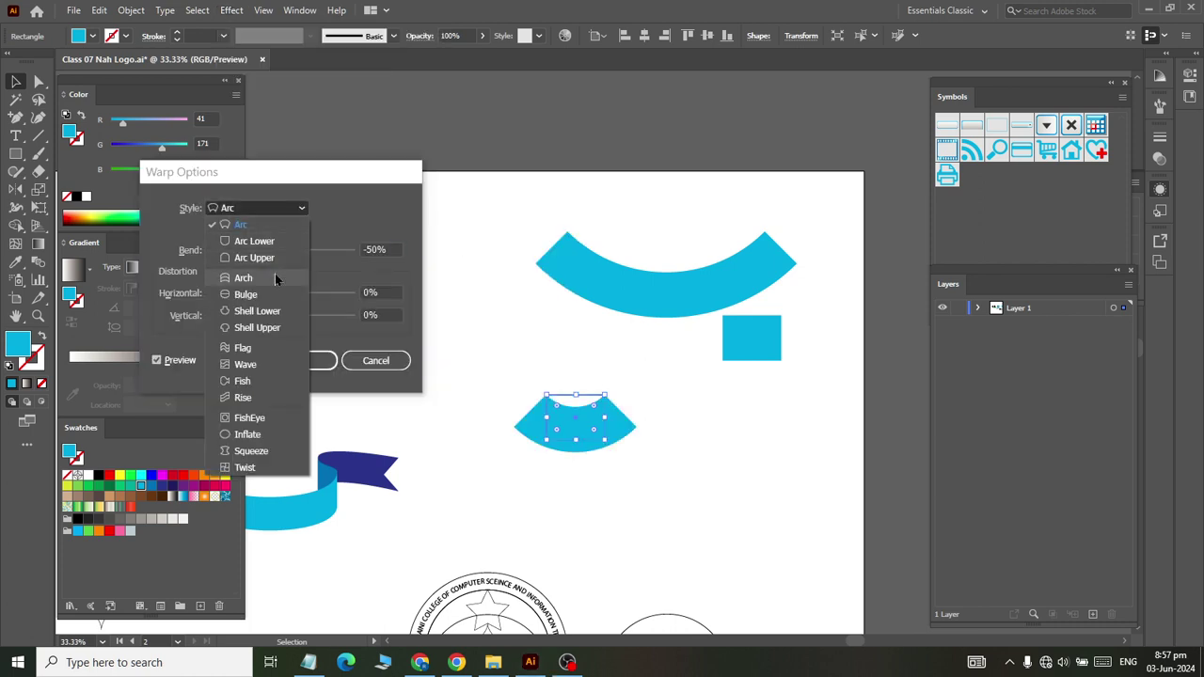
{"action": "left_click", "coordinate": [274, 313]}
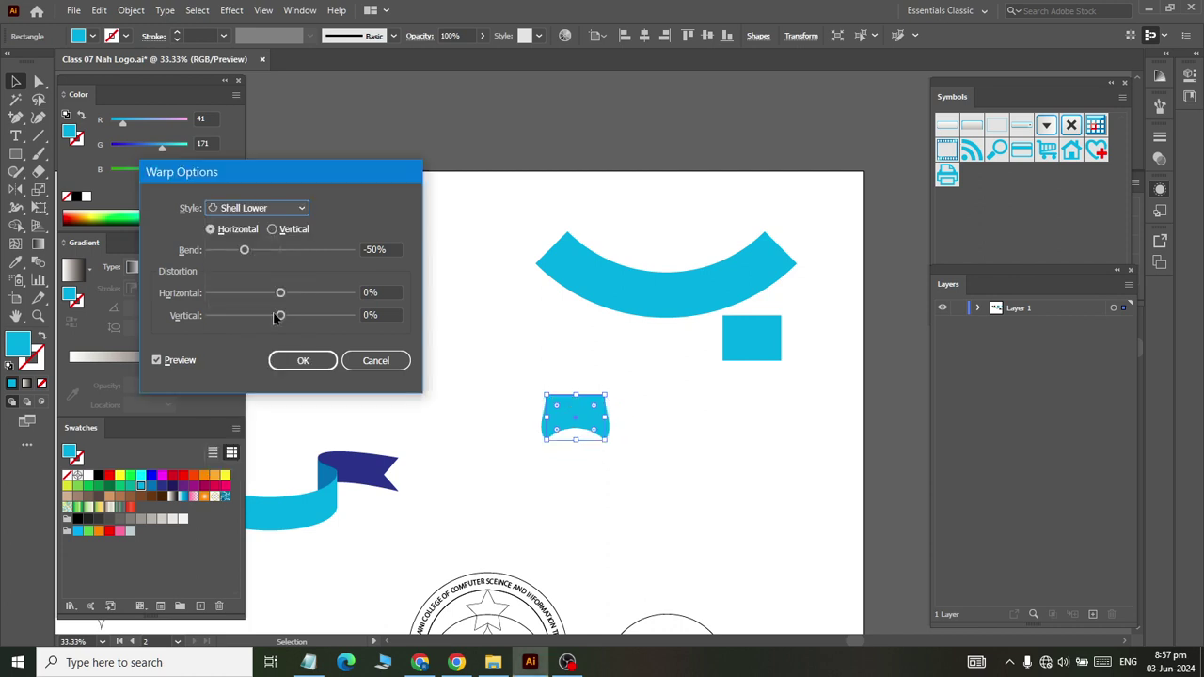
{"action": "left_click", "coordinate": [264, 208]}
{"action": "left_click", "coordinate": [260, 239]}
{"action": "left_click", "coordinate": [254, 208]}
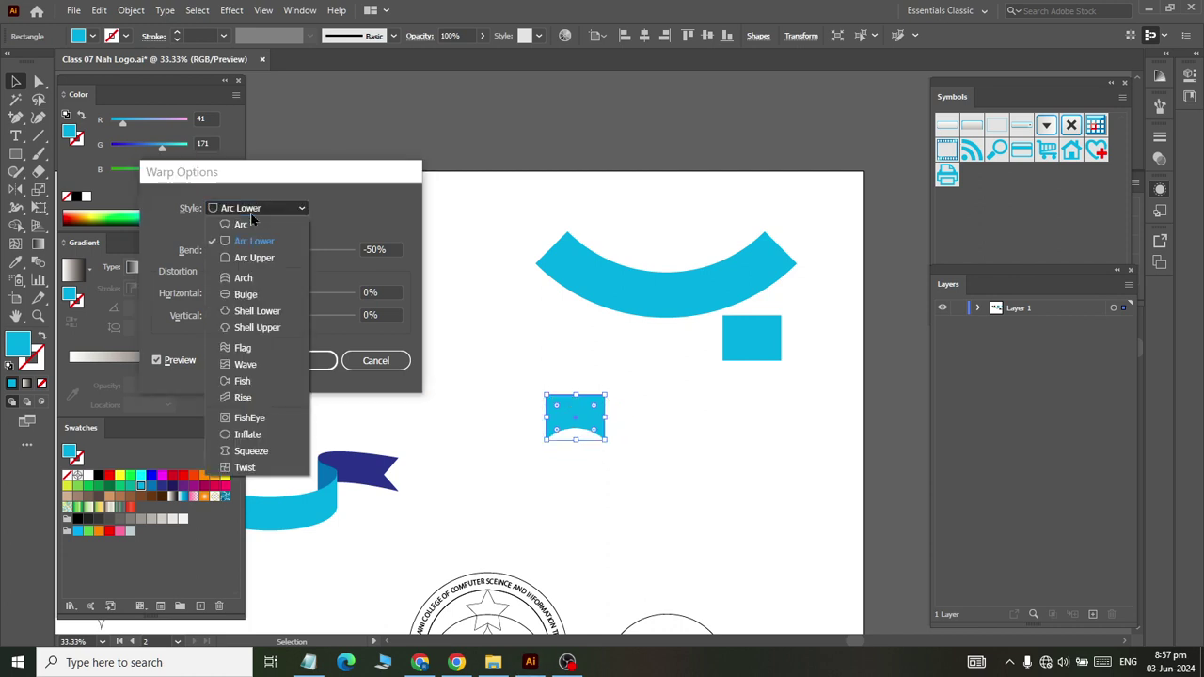
{"action": "left_click", "coordinate": [247, 279]}
{"action": "left_click", "coordinate": [398, 249]}
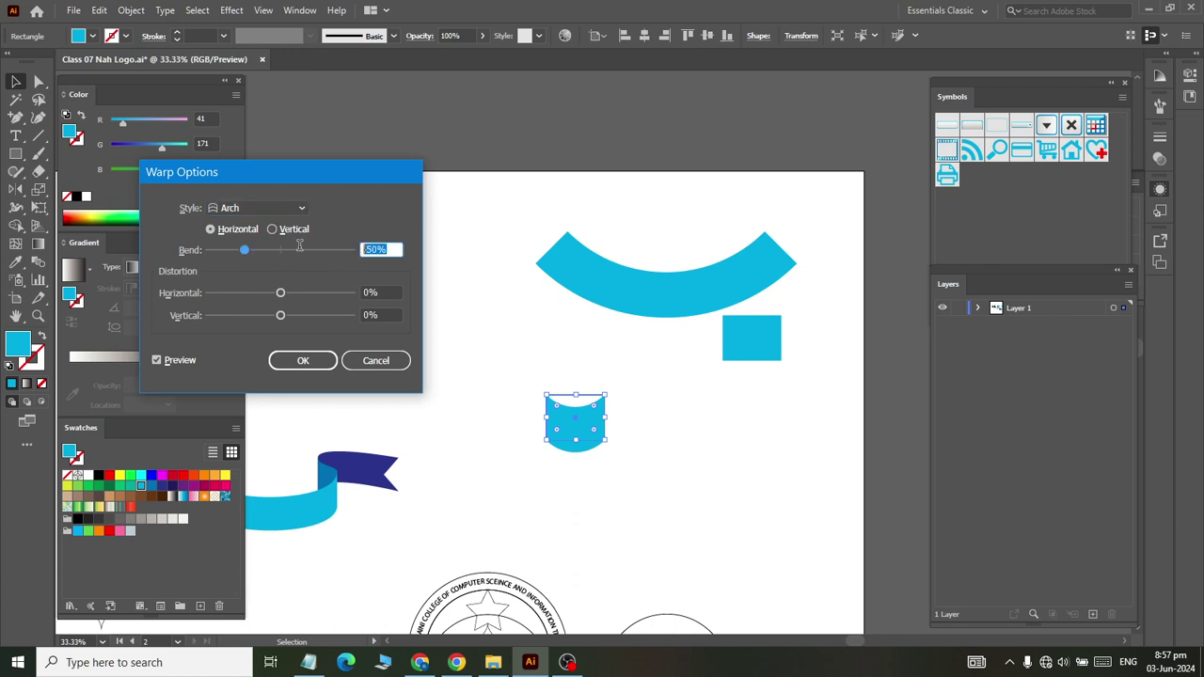
{"action": "left_click", "coordinate": [309, 363]}
Give the other small square a 50% Arch warp and move it beside the first piece
{"action": "left_click", "coordinate": [756, 350]}
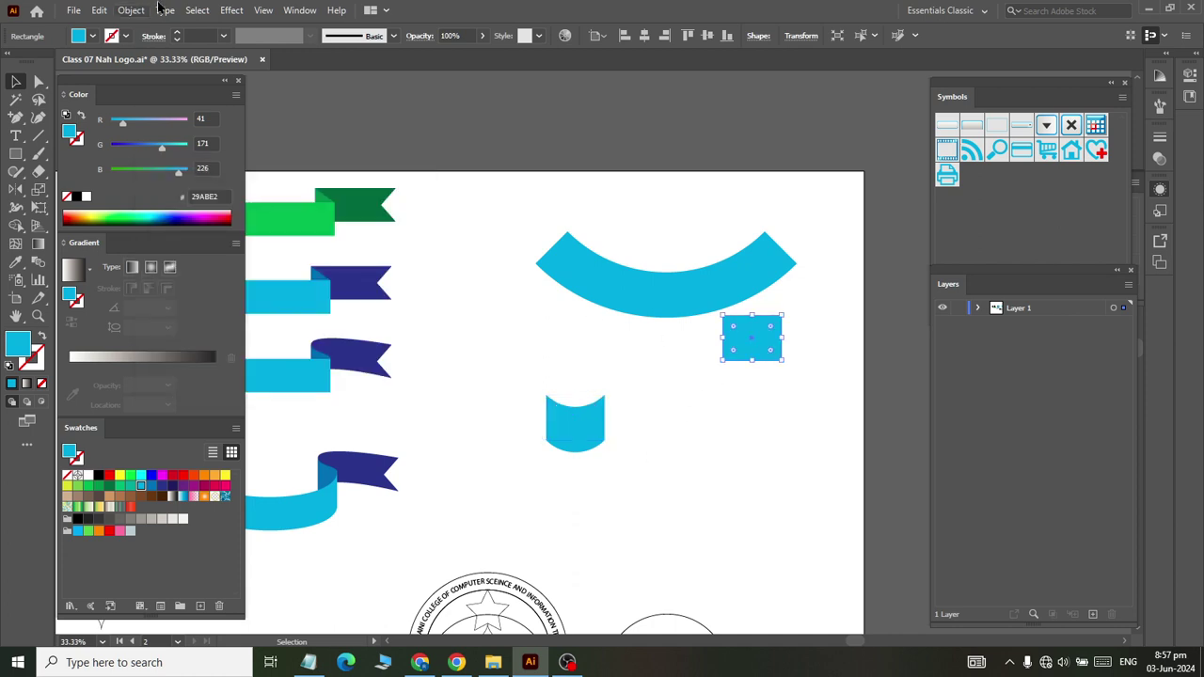
{"action": "left_click", "coordinate": [196, 9]}
{"action": "mouse_move", "coordinate": [231, 9]}
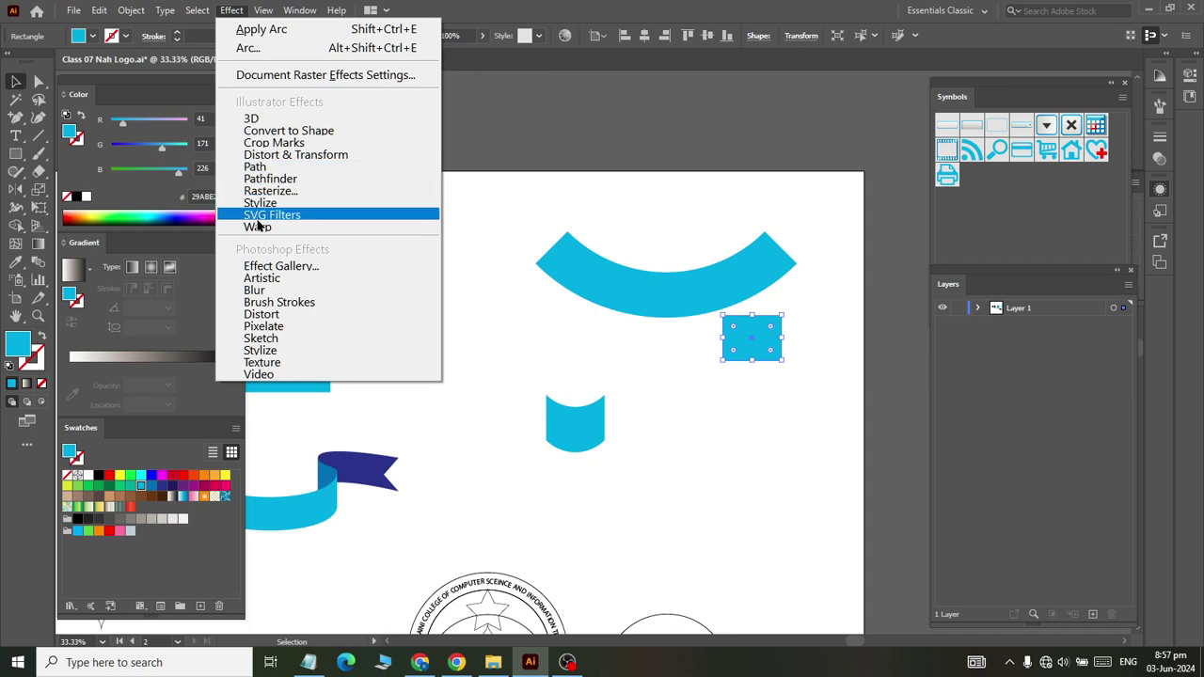
{"action": "mouse_move", "coordinate": [258, 227]}
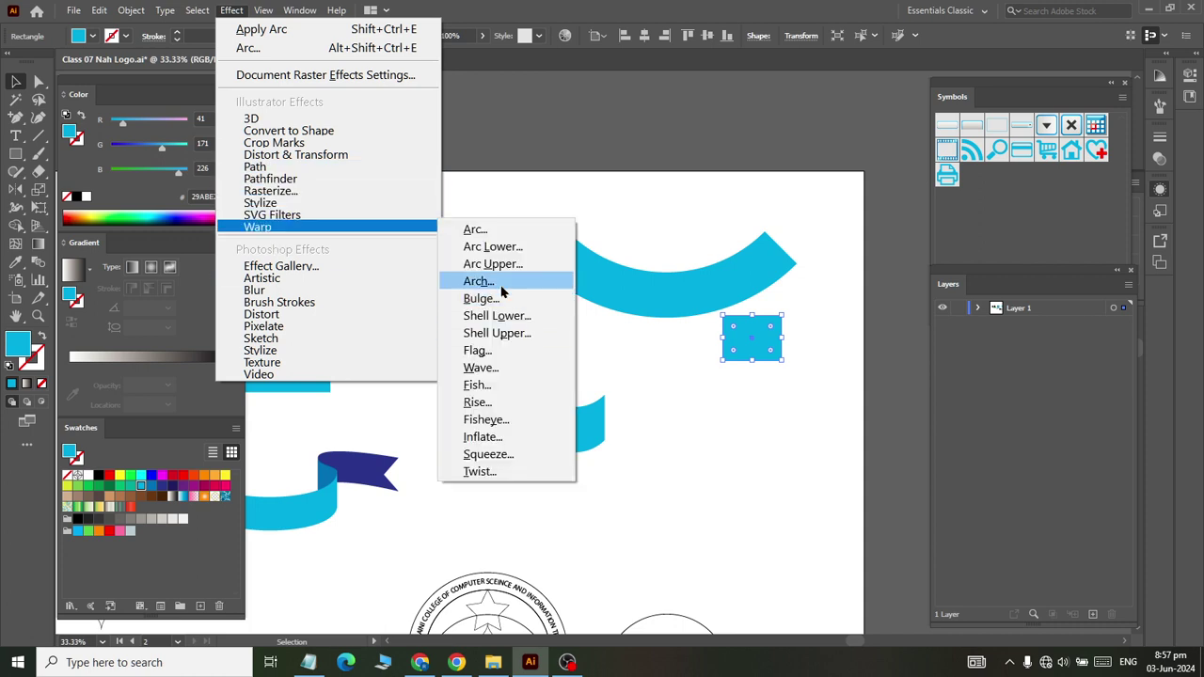
{"action": "left_click", "coordinate": [478, 281]}
{"action": "type", "text": "50"}
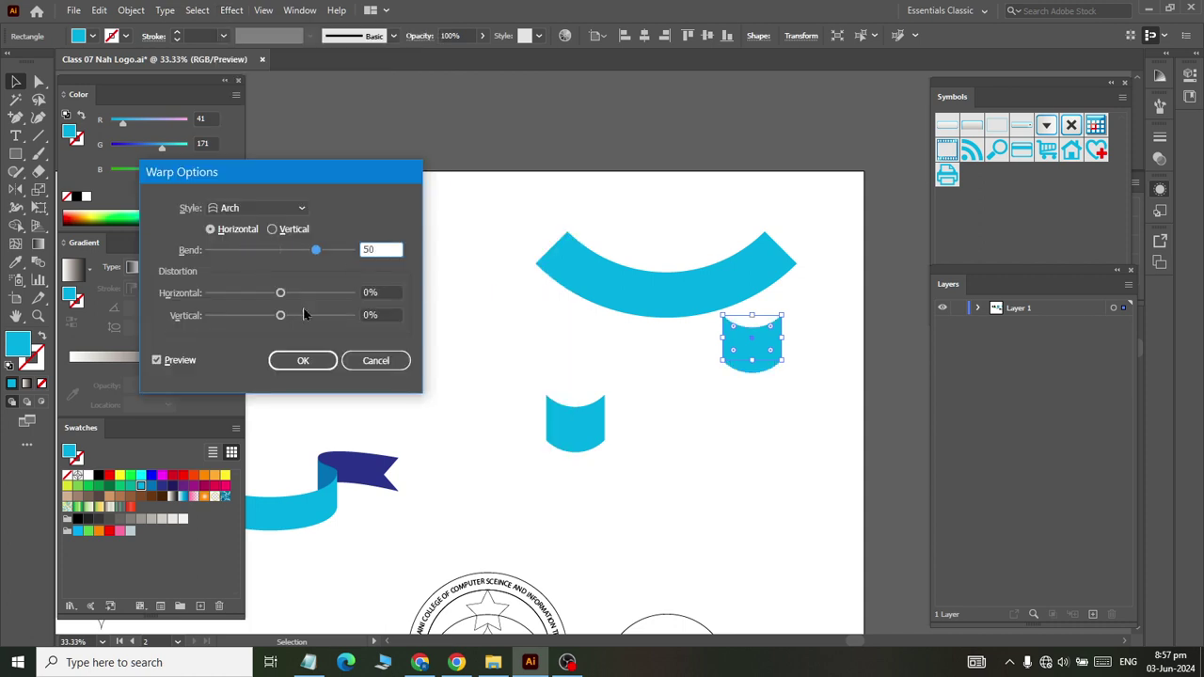
{"action": "left_click", "coordinate": [303, 361]}
{"action": "left_click", "coordinate": [533, 423]}
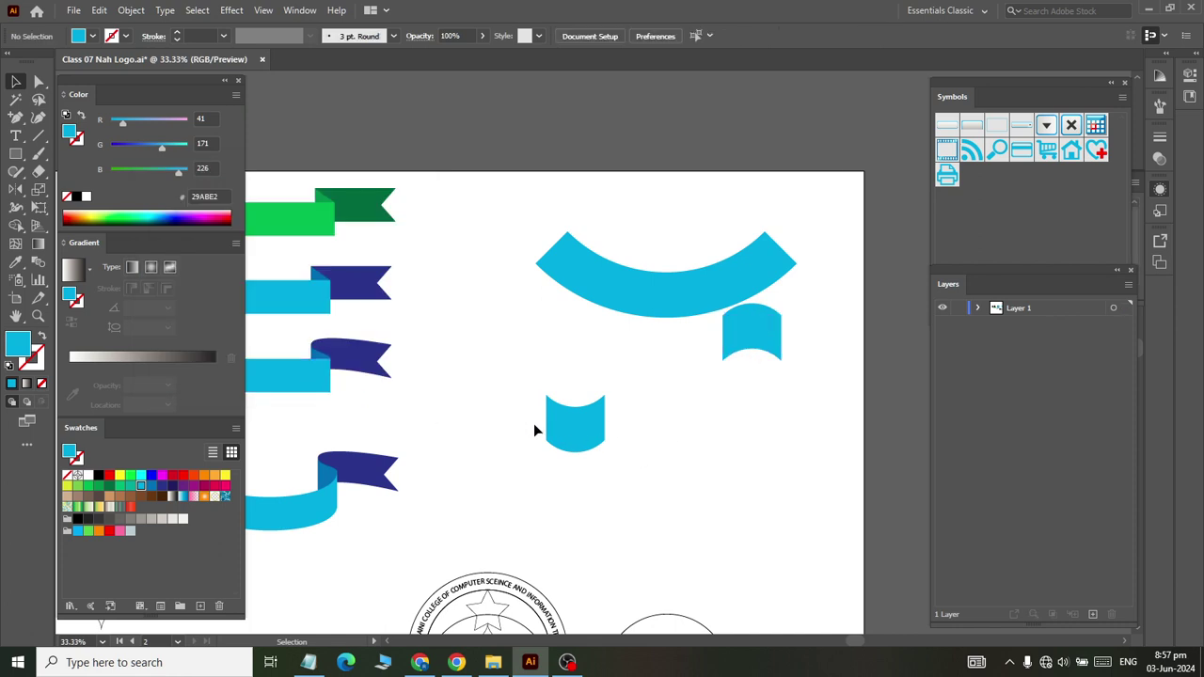
{"action": "left_click_drag", "start_coordinate": [774, 360], "coordinate": [743, 464]}
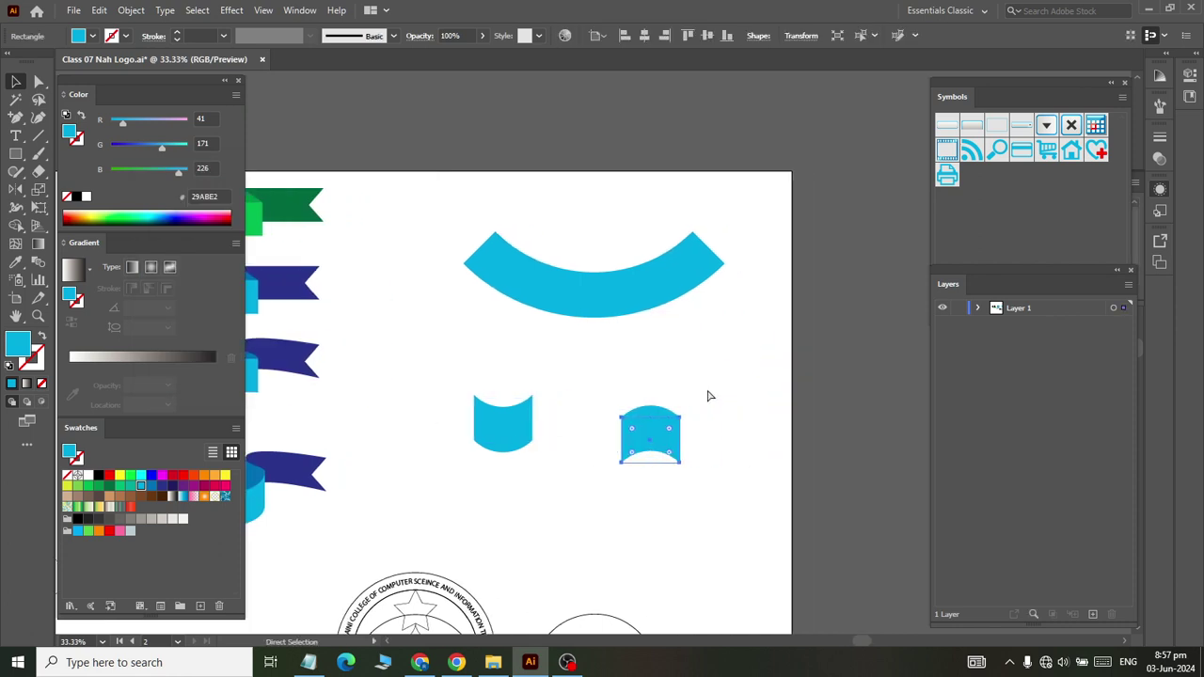
{"action": "scroll", "coordinate": [707, 395], "scroll_direction": "right", "scroll_amount": 2}
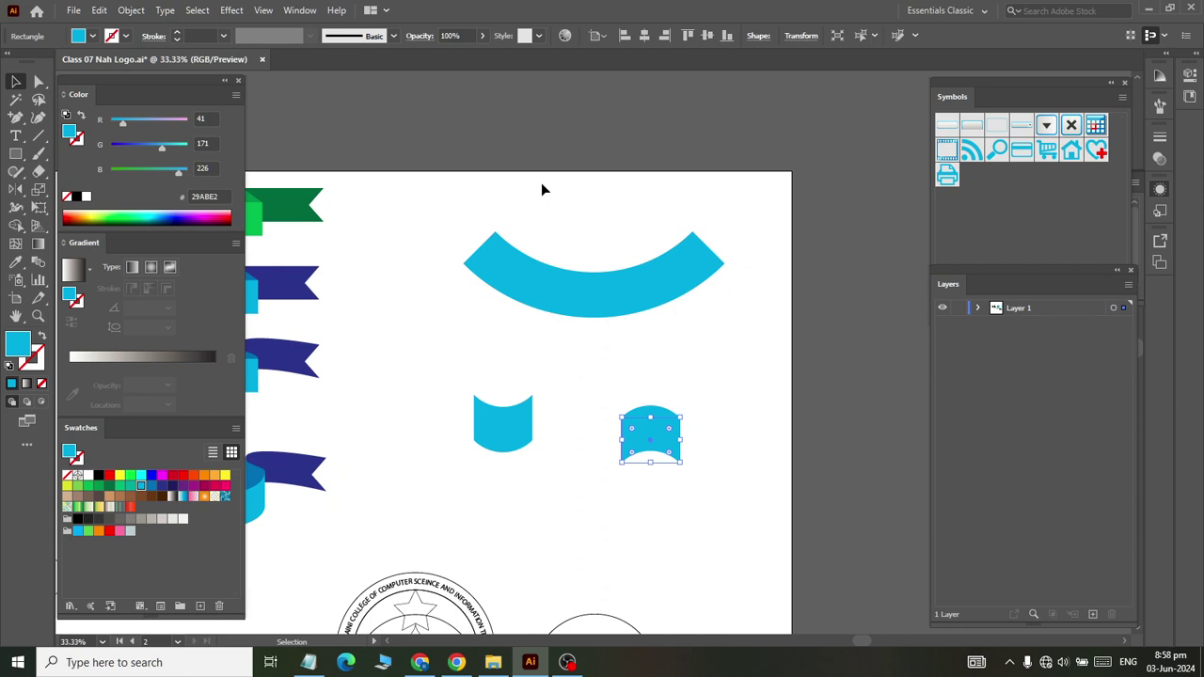
Select the curved band and float the Appearance and Symbols panels over the workspace
{"action": "left_click", "coordinate": [537, 306]}
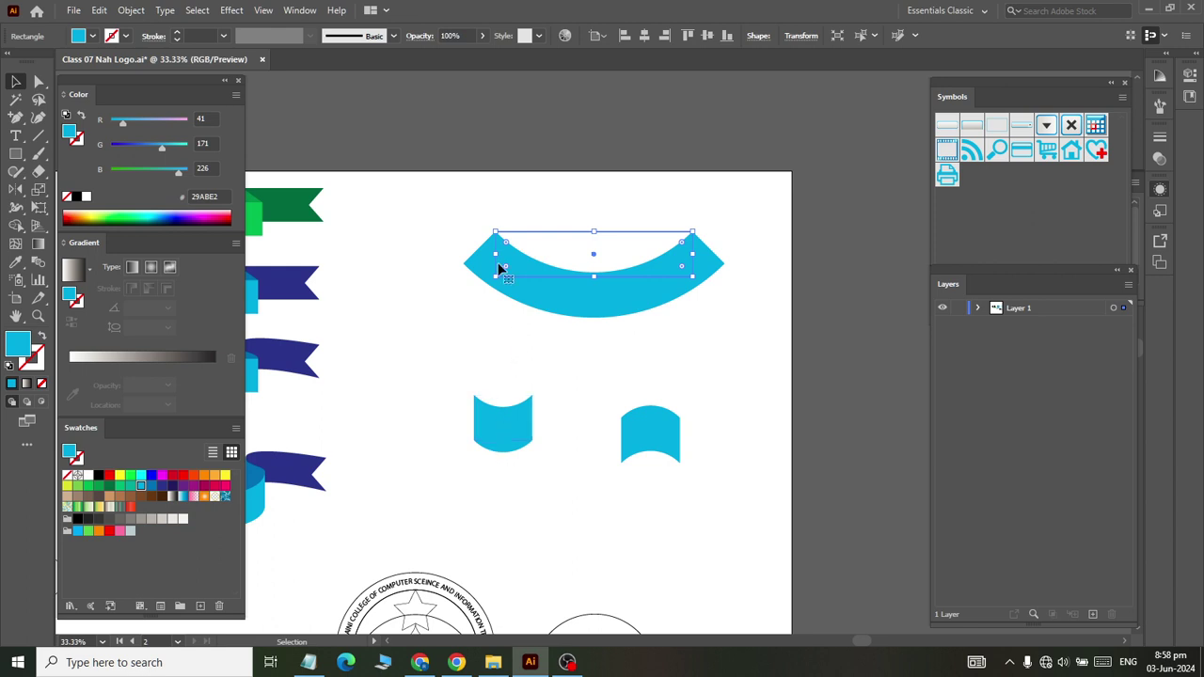
{"action": "left_click", "coordinate": [306, 11]}
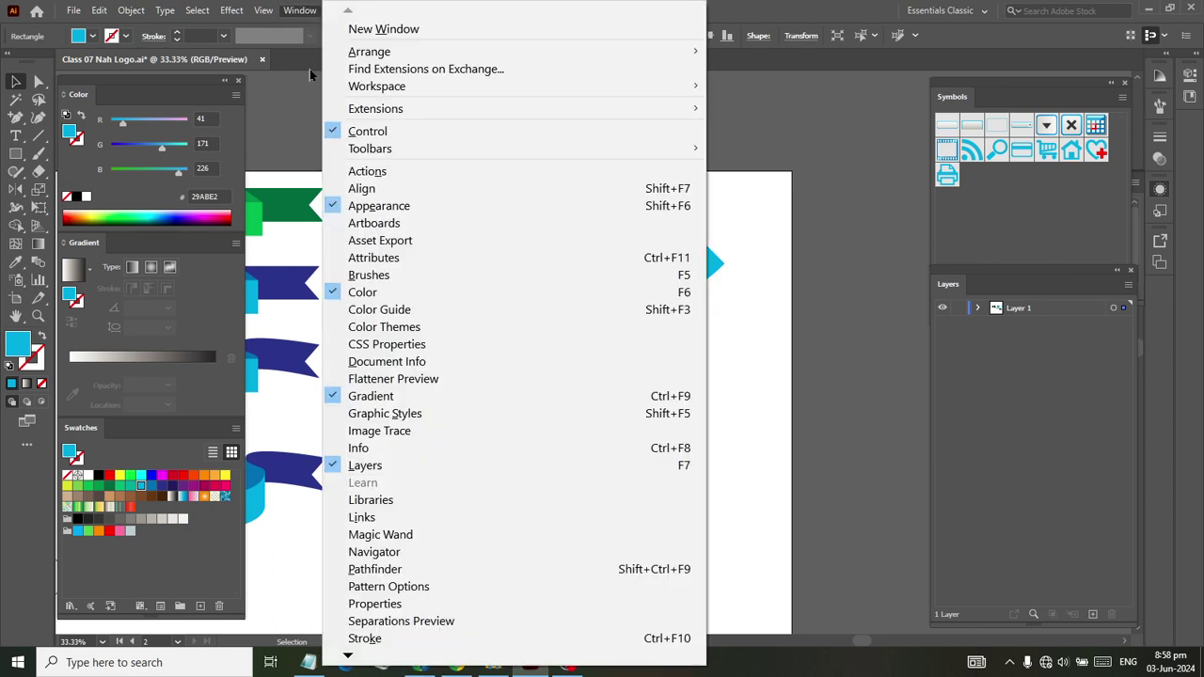
{"action": "left_click", "coordinate": [368, 206]}
{"action": "left_click", "coordinate": [300, 11]}
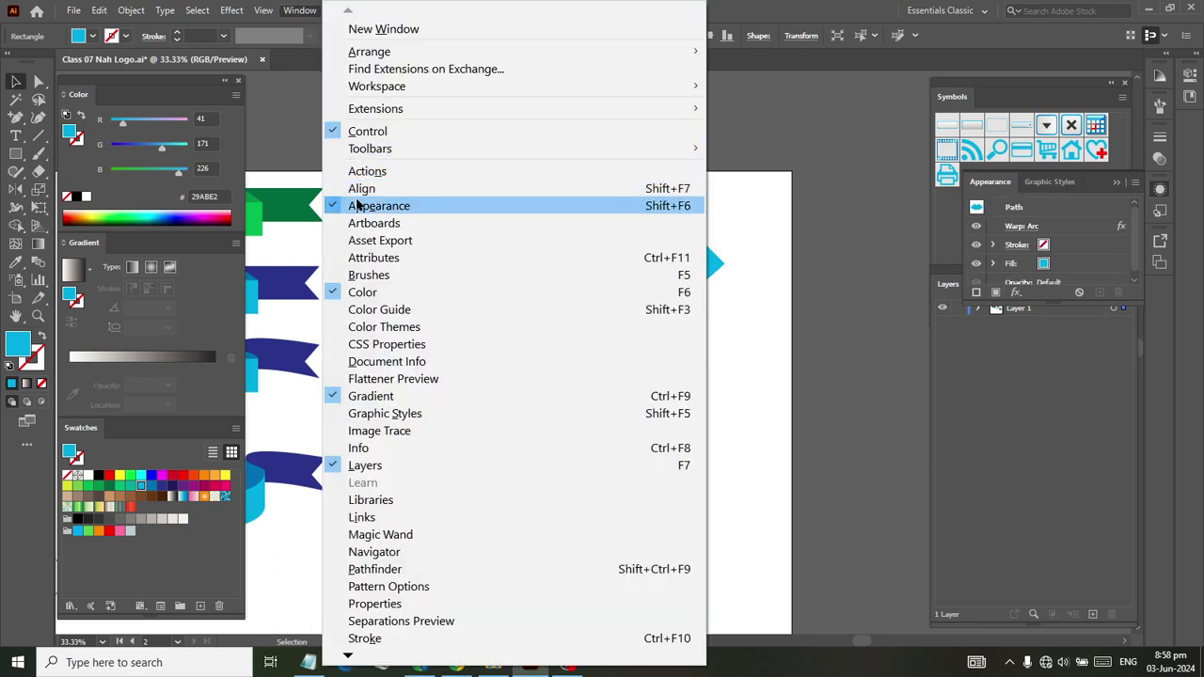
{"action": "left_click", "coordinate": [1014, 178]}
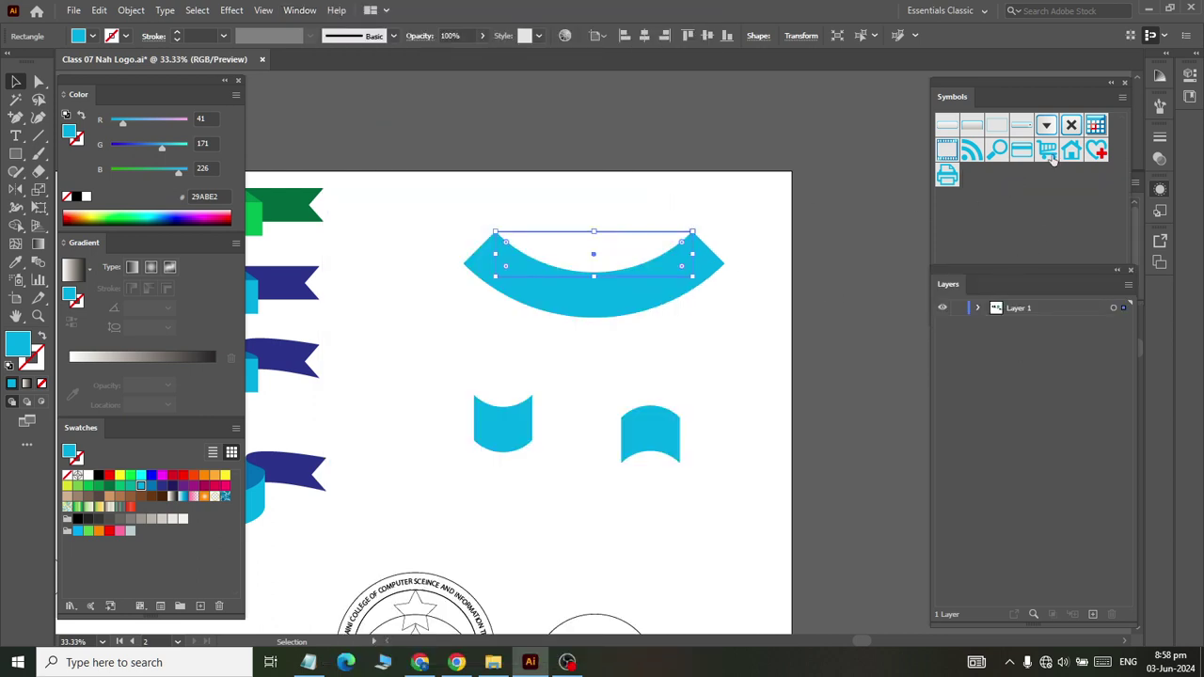
{"action": "left_click_drag", "start_coordinate": [1088, 90], "coordinate": [1029, 337]}
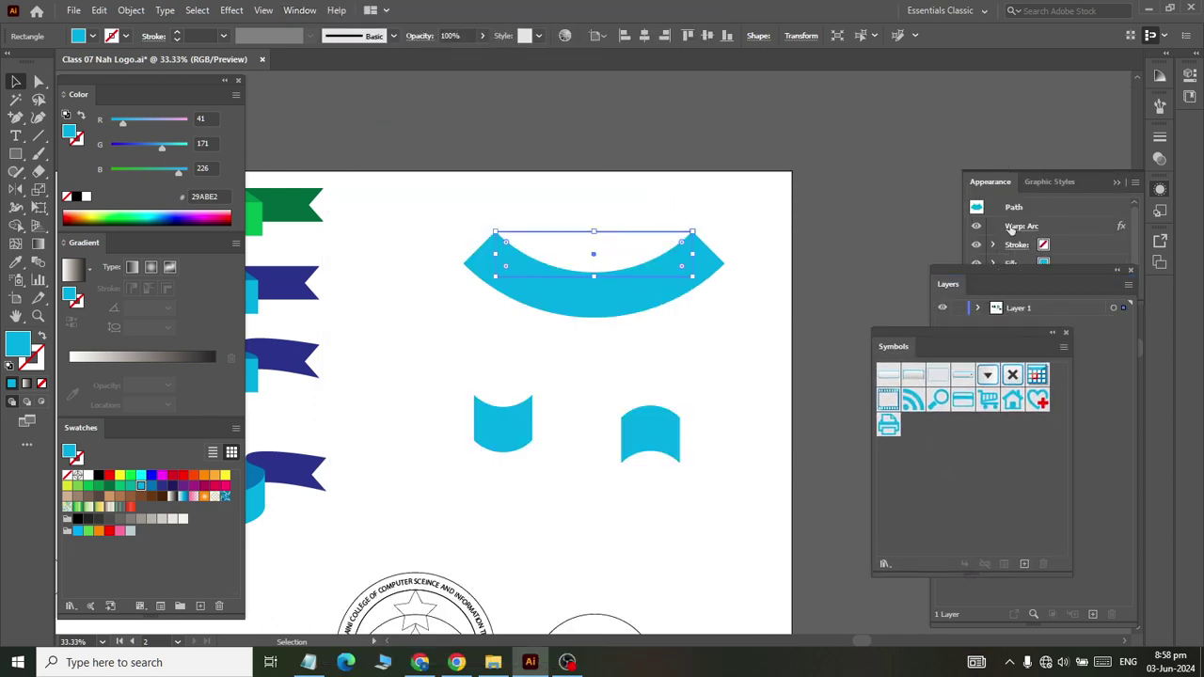
{"action": "left_click", "coordinate": [1159, 215]}
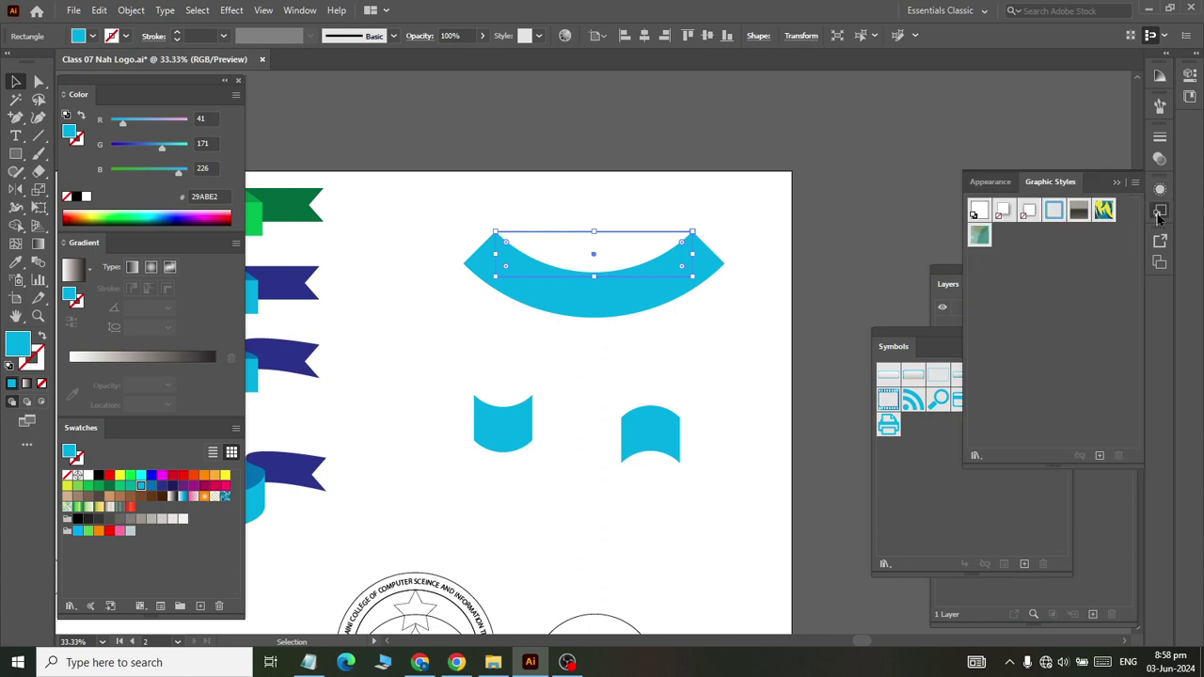
{"action": "left_click", "coordinate": [1158, 215]}
{"action": "left_click", "coordinate": [990, 182]}
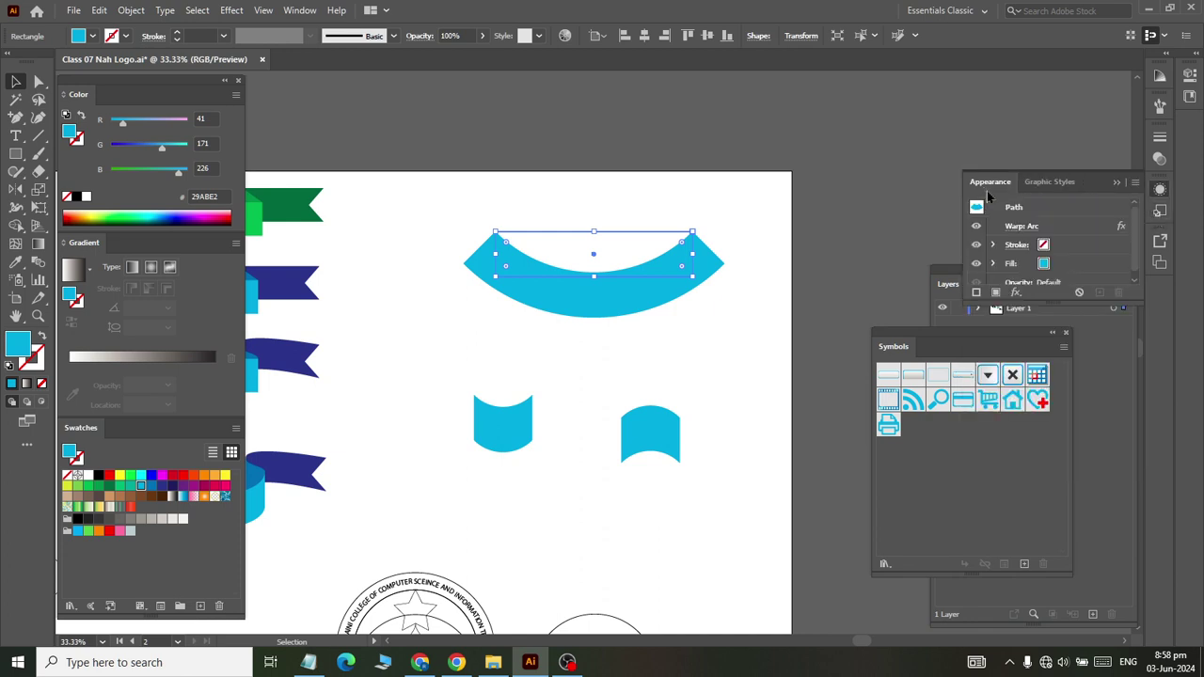
{"action": "mouse_move", "coordinate": [978, 182]}
{"action": "left_mouse_down"}
{"action": "mouse_move", "coordinate": [860, 172]}
{"action": "mouse_move", "coordinate": [744, 110]}
{"action": "left_mouse_up"}
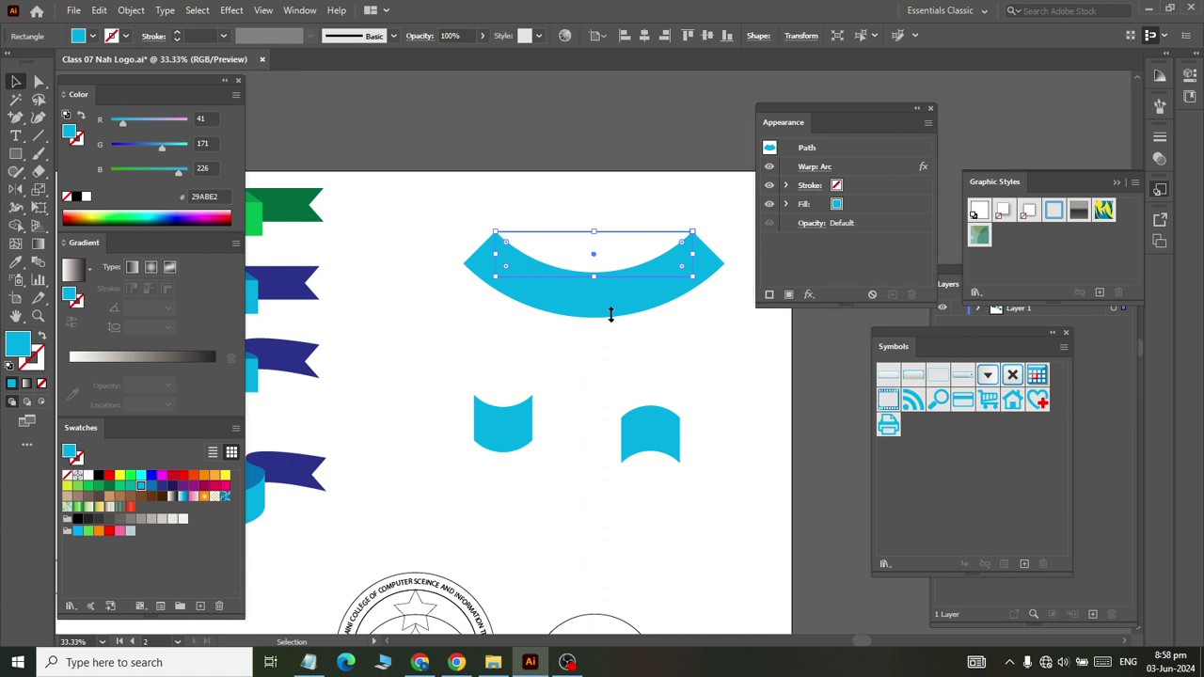
Change the band's warp style from Arc to Arch, then select all three shapes
{"action": "left_click", "coordinate": [815, 167]}
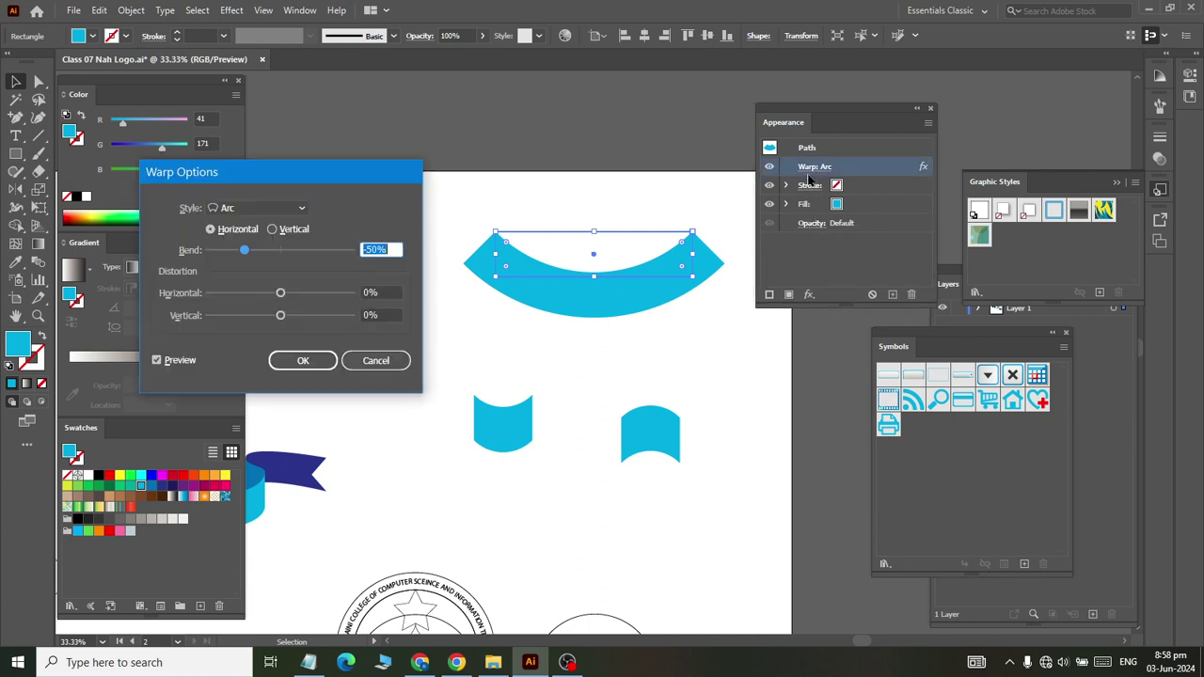
{"action": "left_click", "coordinate": [301, 209]}
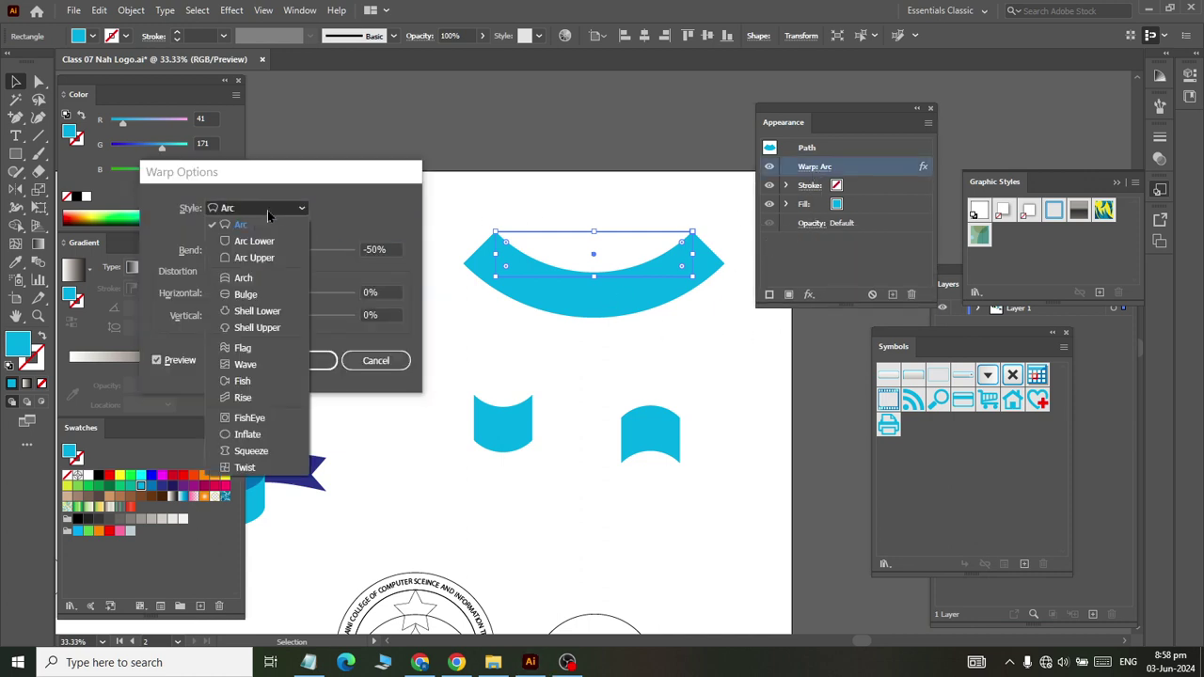
{"action": "left_click", "coordinate": [263, 277]}
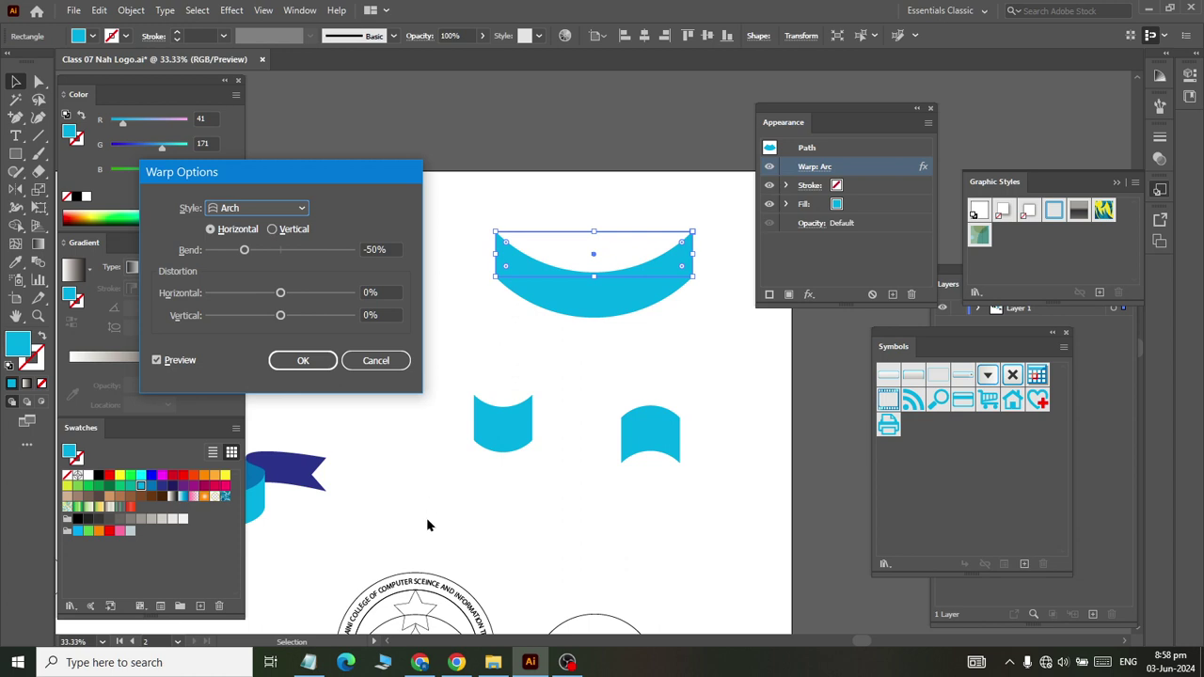
{"action": "left_click", "coordinate": [315, 370]}
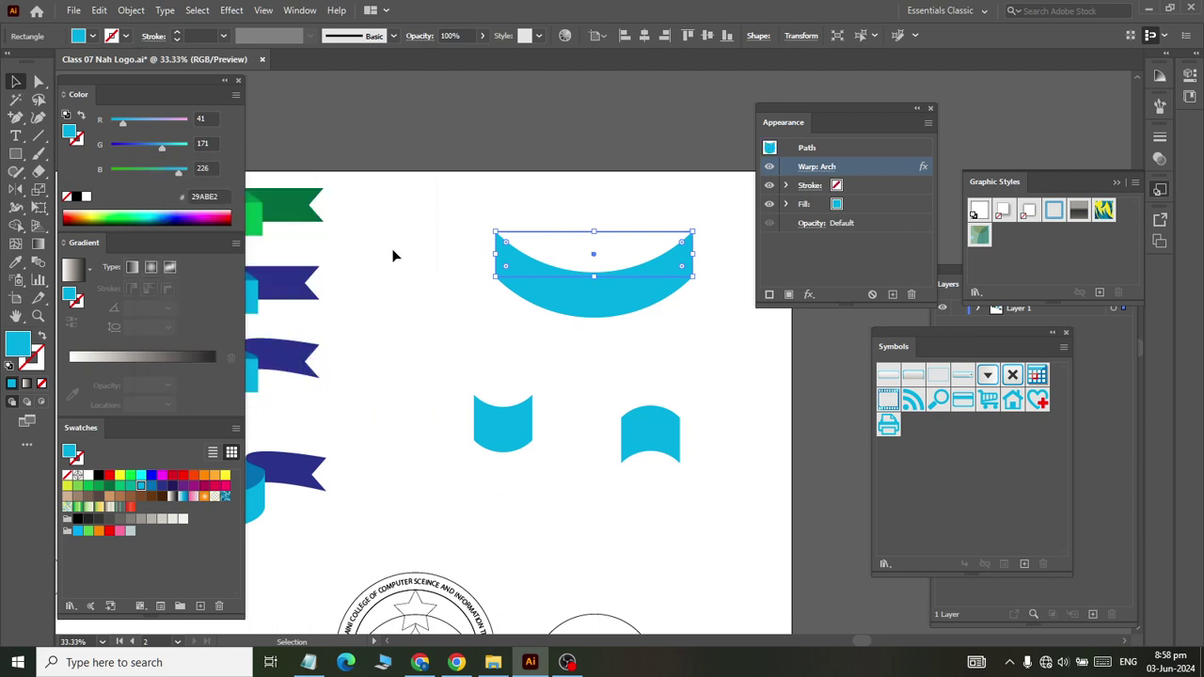
{"action": "left_click", "coordinate": [432, 334]}
{"action": "left_click_drag", "start_coordinate": [414, 186], "coordinate": [728, 506]}
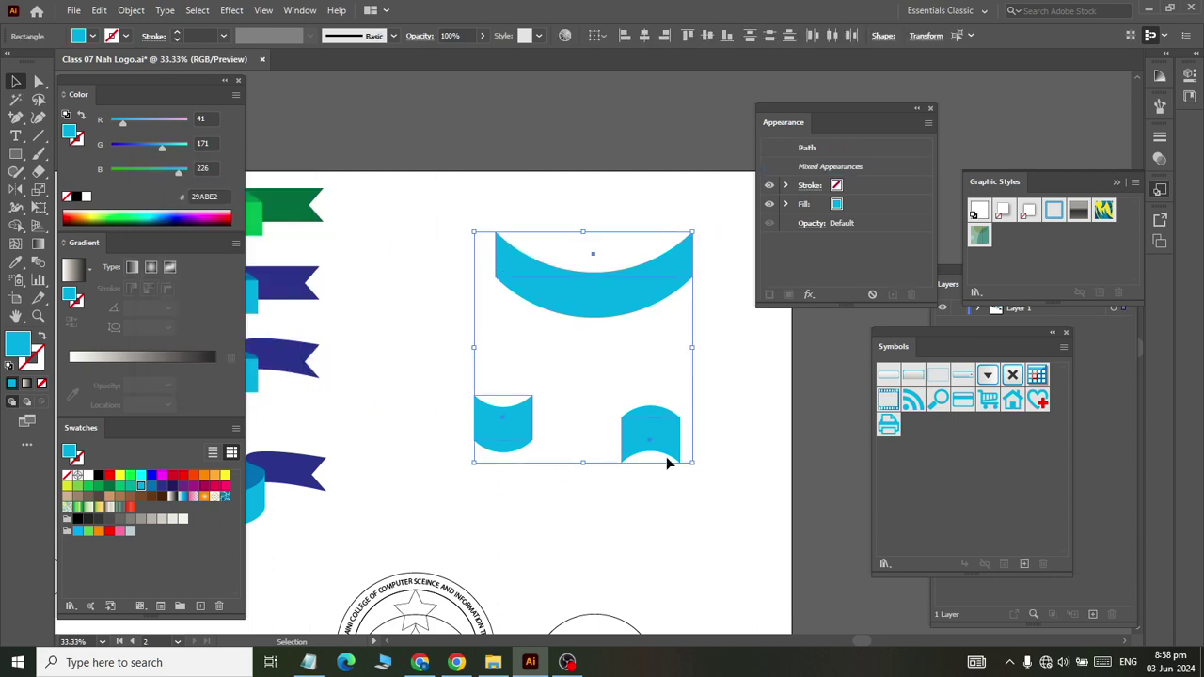
Place a copy of the band above the artboard with its warp changed to Arc
{"action": "left_click", "coordinate": [132, 11]}
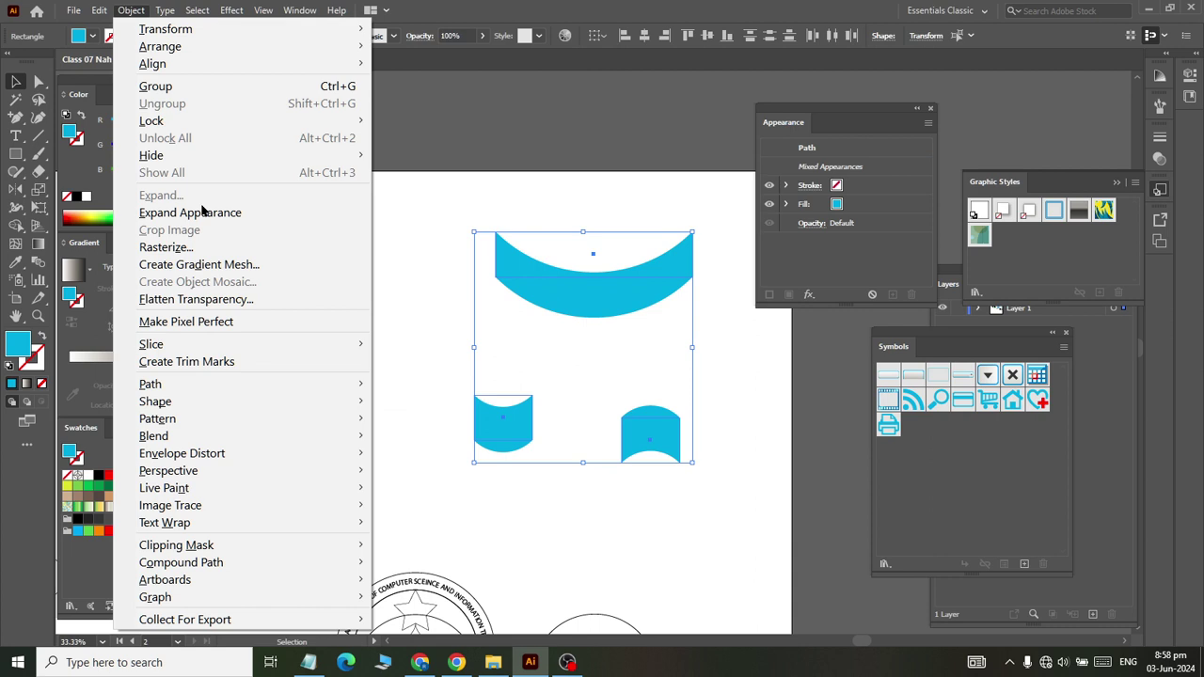
{"action": "left_click", "coordinate": [395, 279]}
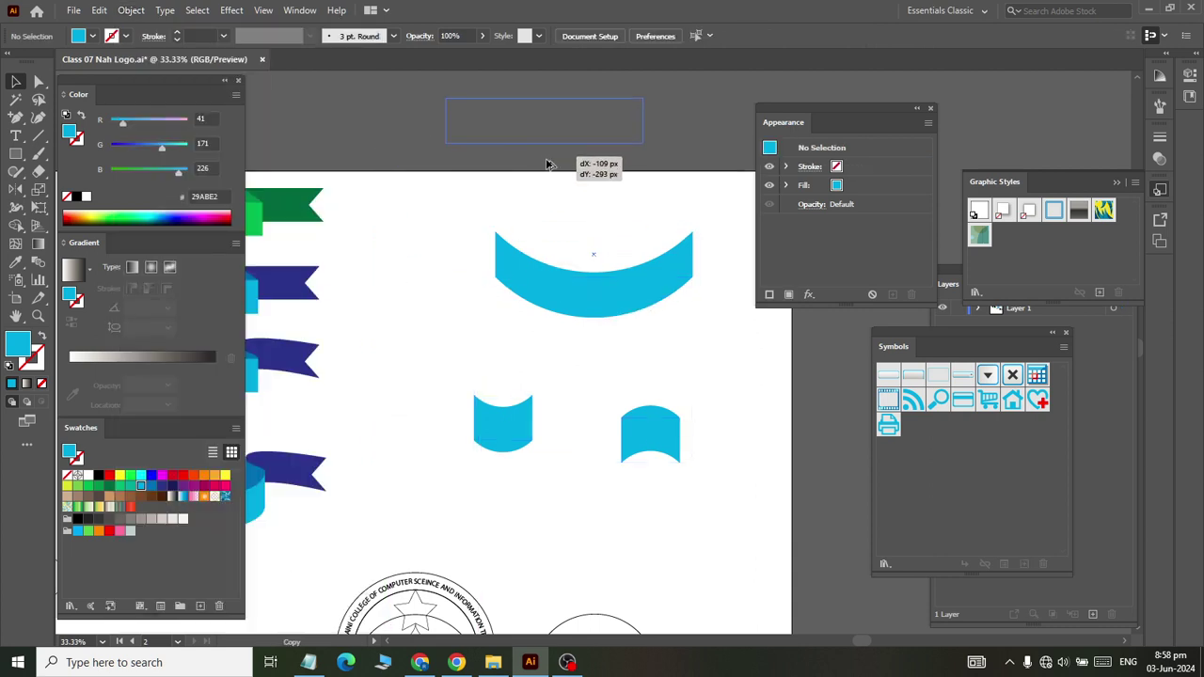
{"action": "left_click_drag", "start_coordinate": [599, 297], "coordinate": [549, 167]}
{"action": "left_click", "coordinate": [820, 169]}
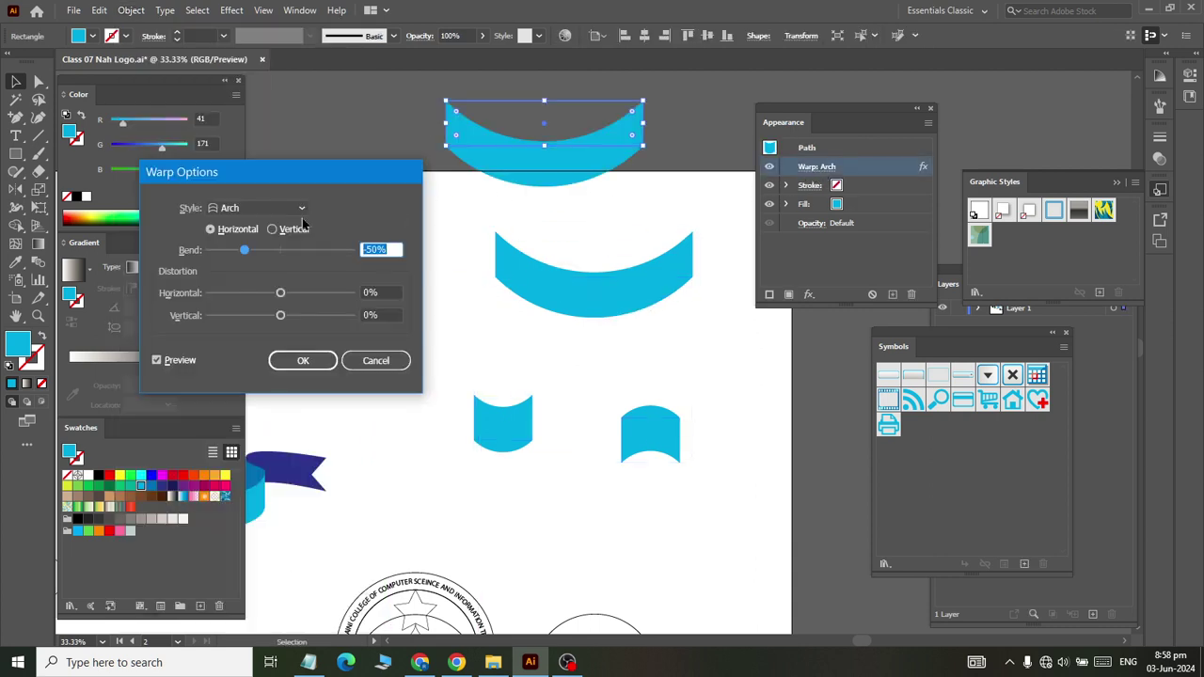
{"action": "left_click", "coordinate": [299, 207]}
{"action": "left_click", "coordinate": [249, 223]}
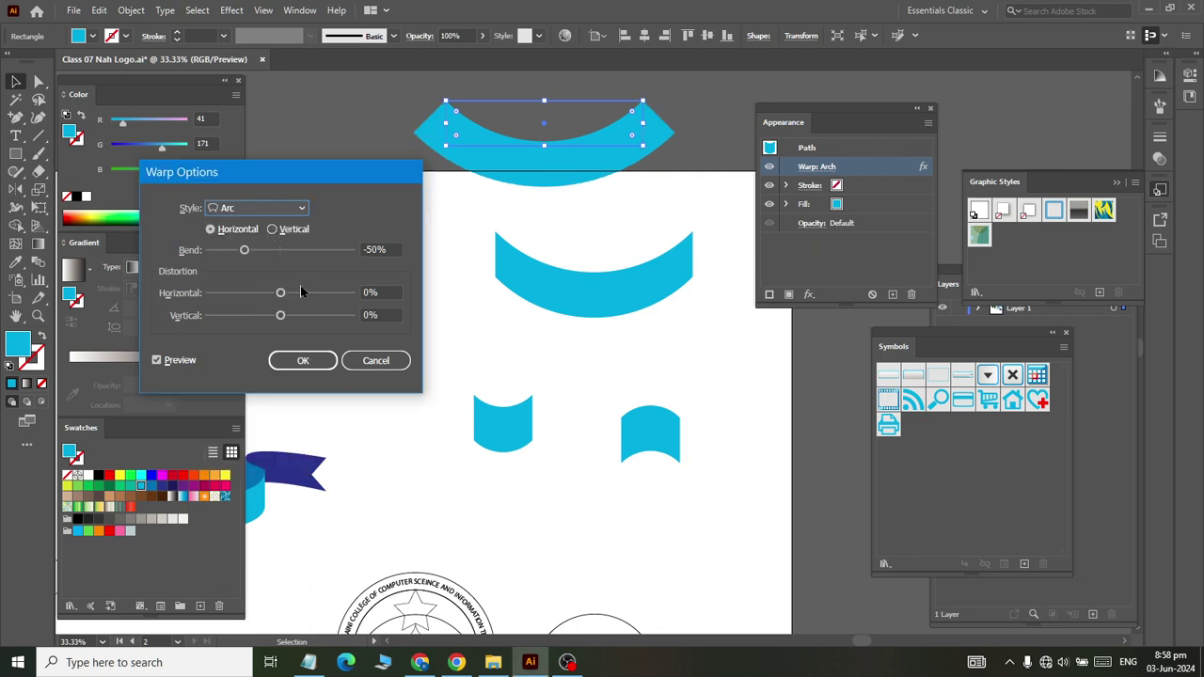
{"action": "left_click", "coordinate": [301, 362]}
Expand Appearance on all band pieces and move the middle band down-left
{"action": "left_click", "coordinate": [538, 292]}
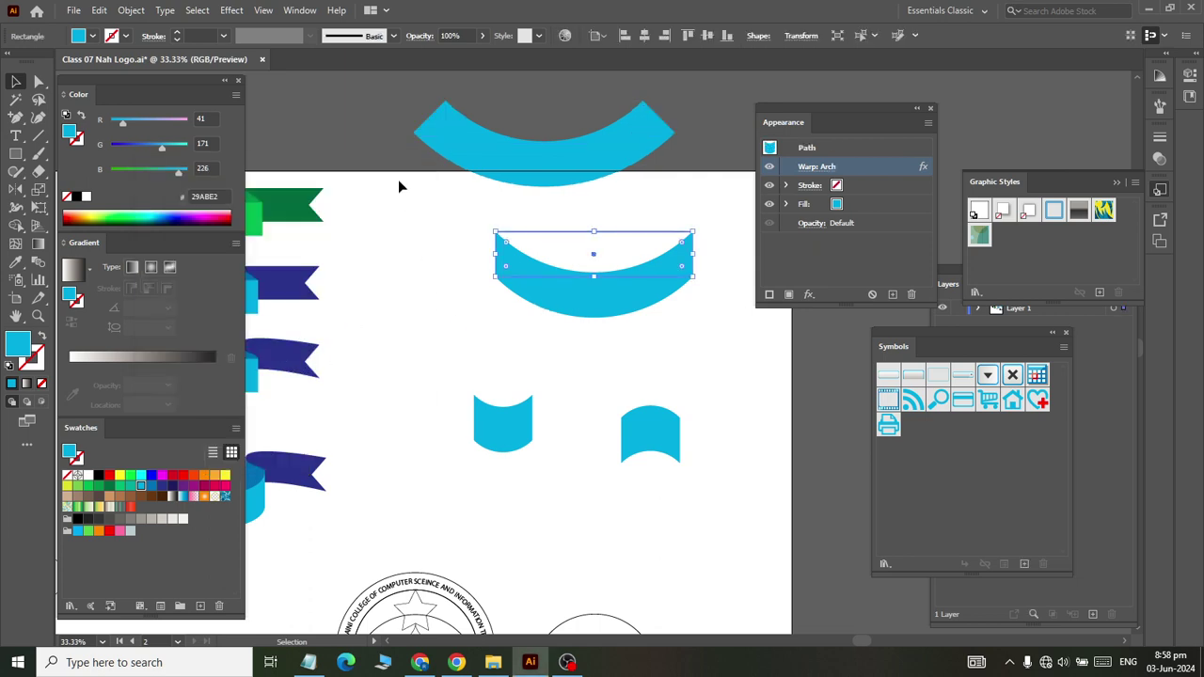
{"action": "left_click_drag", "start_coordinate": [753, 525], "coordinate": [432, 174]}
{"action": "left_click", "coordinate": [131, 9]}
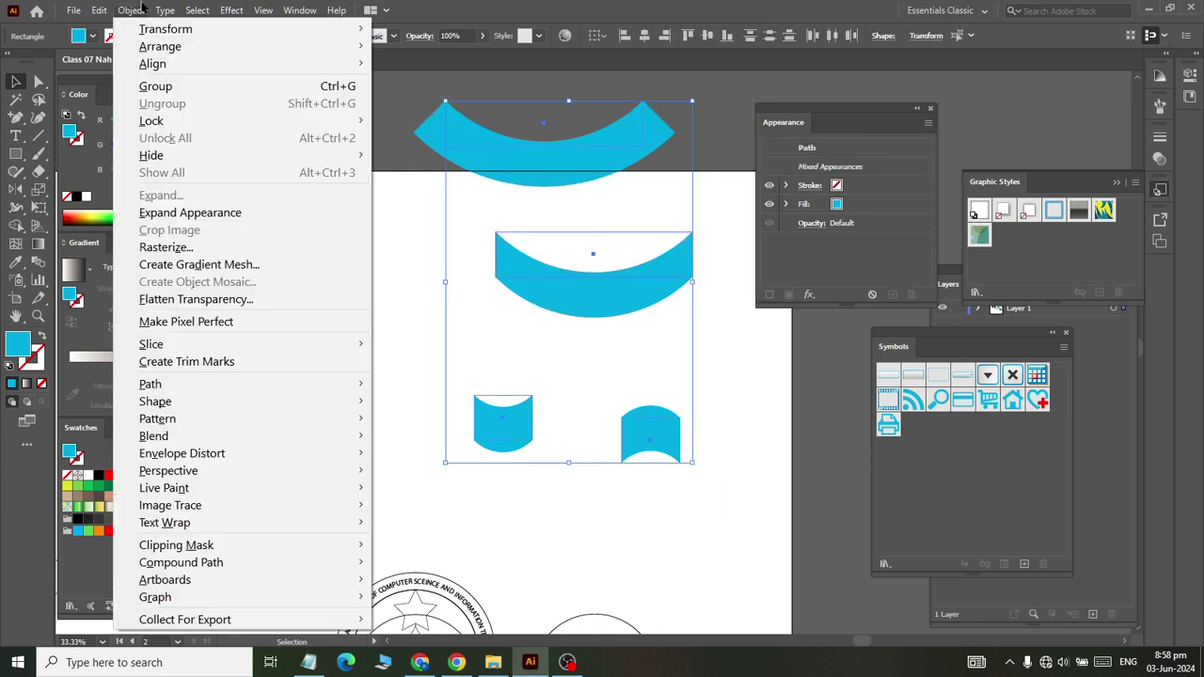
{"action": "left_click", "coordinate": [155, 213]}
{"action": "left_click", "coordinate": [131, 10]}
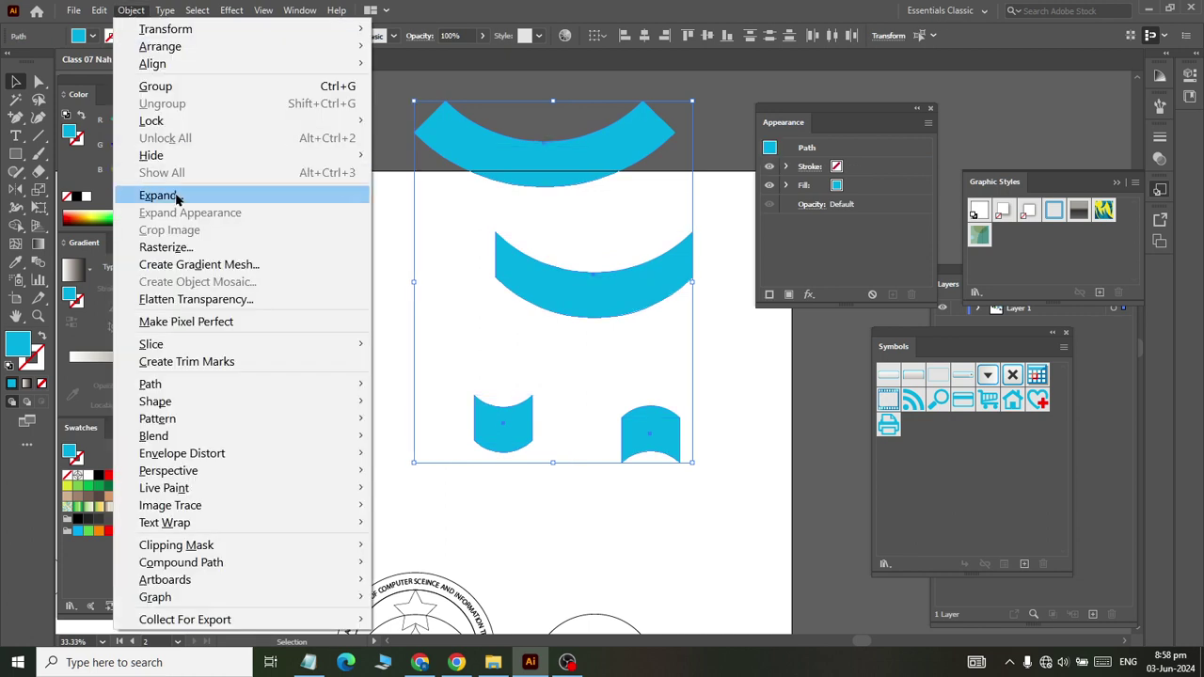
{"action": "left_click", "coordinate": [438, 333]}
{"action": "left_click", "coordinate": [393, 327]}
{"action": "left_click_drag", "start_coordinate": [602, 309], "coordinate": [530, 357]}
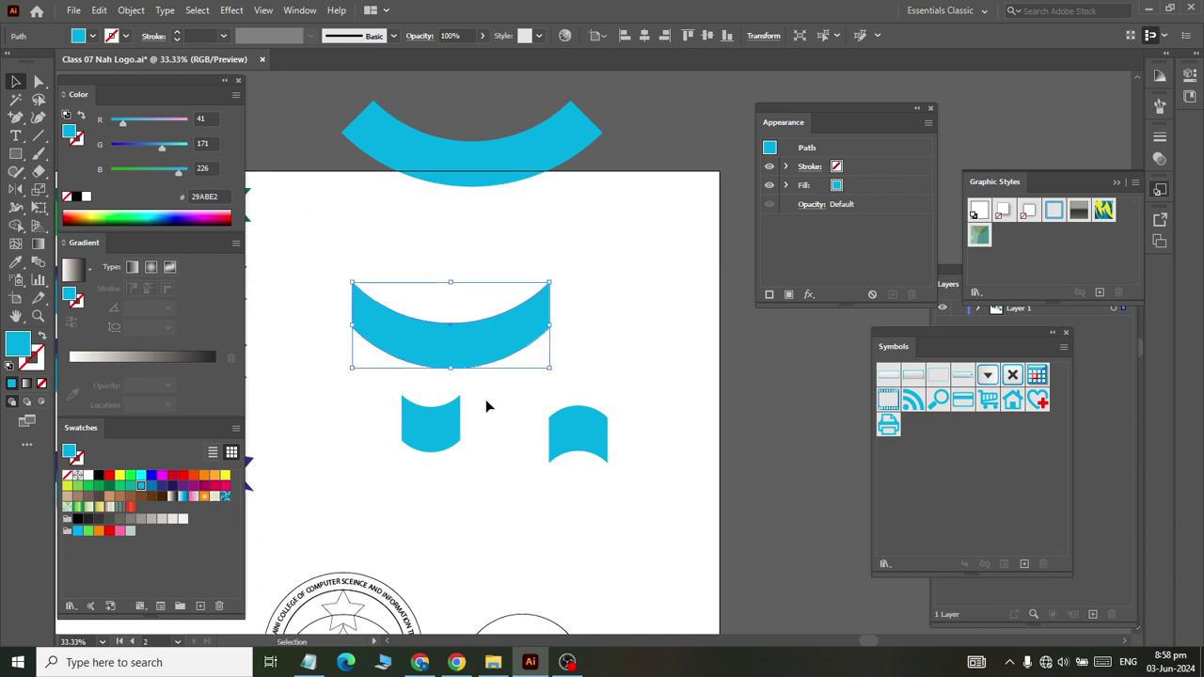
Duplicate the two small pieces and move the copies up against the band's end
{"action": "scroll", "coordinate": [474, 395], "scroll_direction": "up", "scroll_amount": 1}
{"action": "left_click_drag", "start_coordinate": [422, 473], "coordinate": [423, 594]}
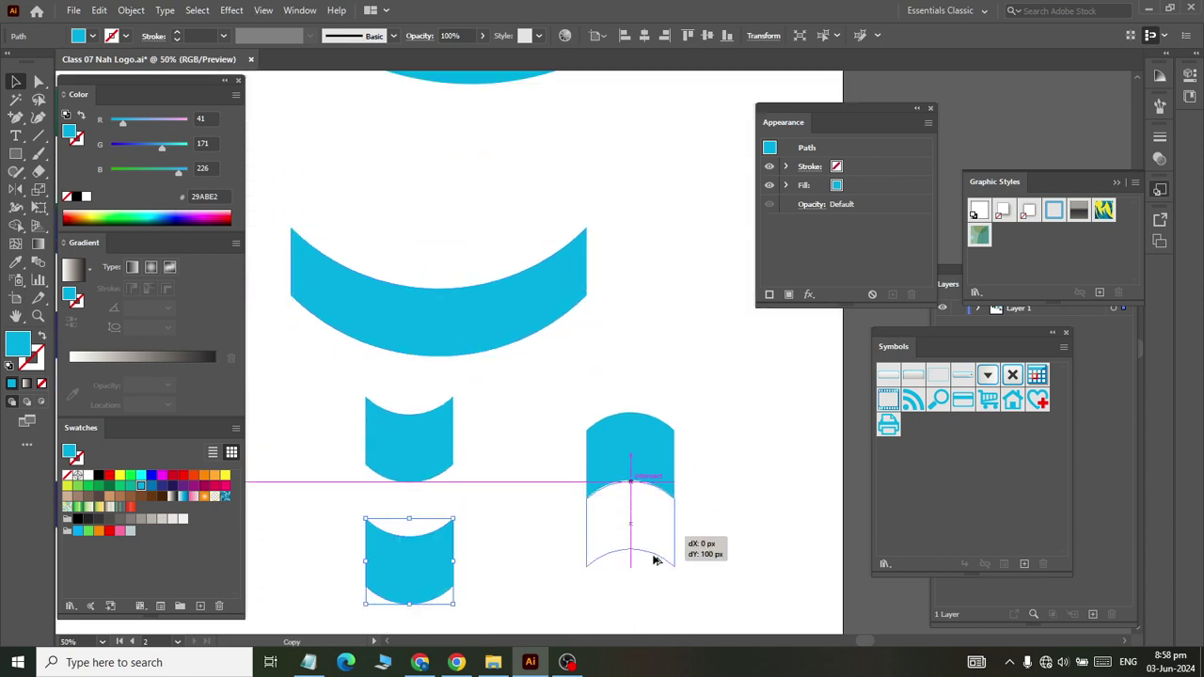
{"action": "left_click_drag", "start_coordinate": [675, 491], "coordinate": [663, 602]}
{"action": "mouse_move", "coordinate": [418, 455]}
{"action": "left_mouse_down"}
{"action": "mouse_move", "coordinate": [655, 275]}
{"action": "mouse_move", "coordinate": [627, 174]}
{"action": "left_mouse_up"}
{"action": "left_click_drag", "start_coordinate": [628, 464], "coordinate": [632, 258]}
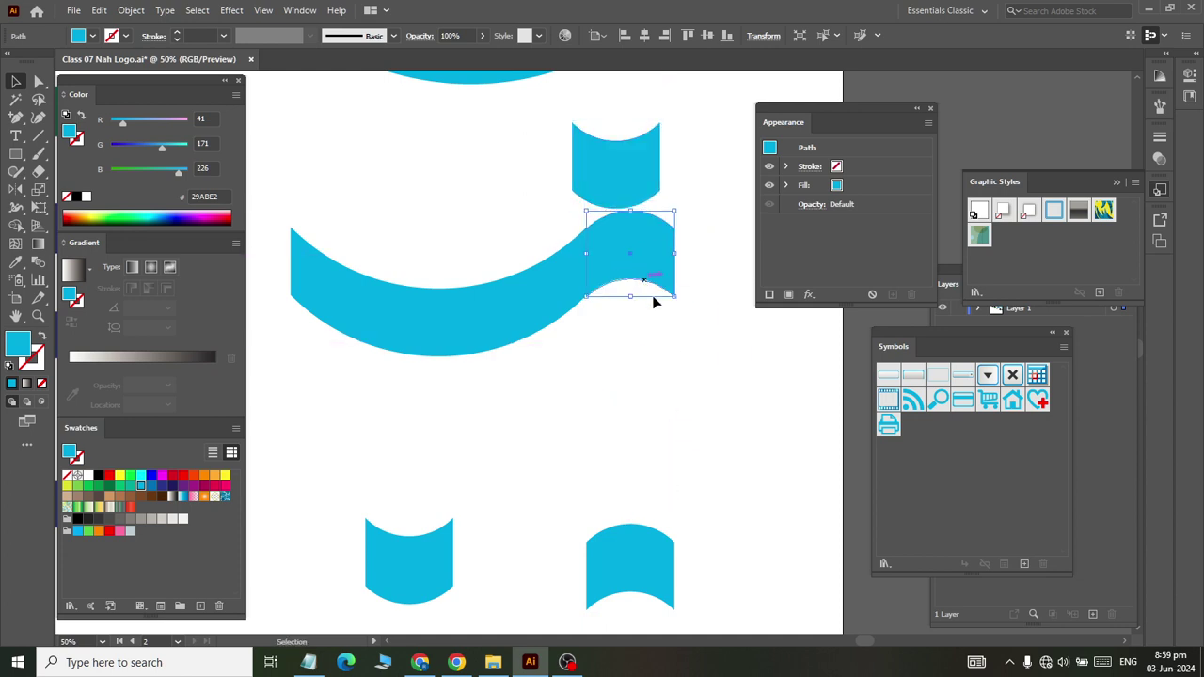
{"action": "scroll", "coordinate": [646, 292], "scroll_direction": "up", "scroll_amount": 4}
{"action": "left_click_drag", "start_coordinate": [496, 235], "coordinate": [460, 205]}
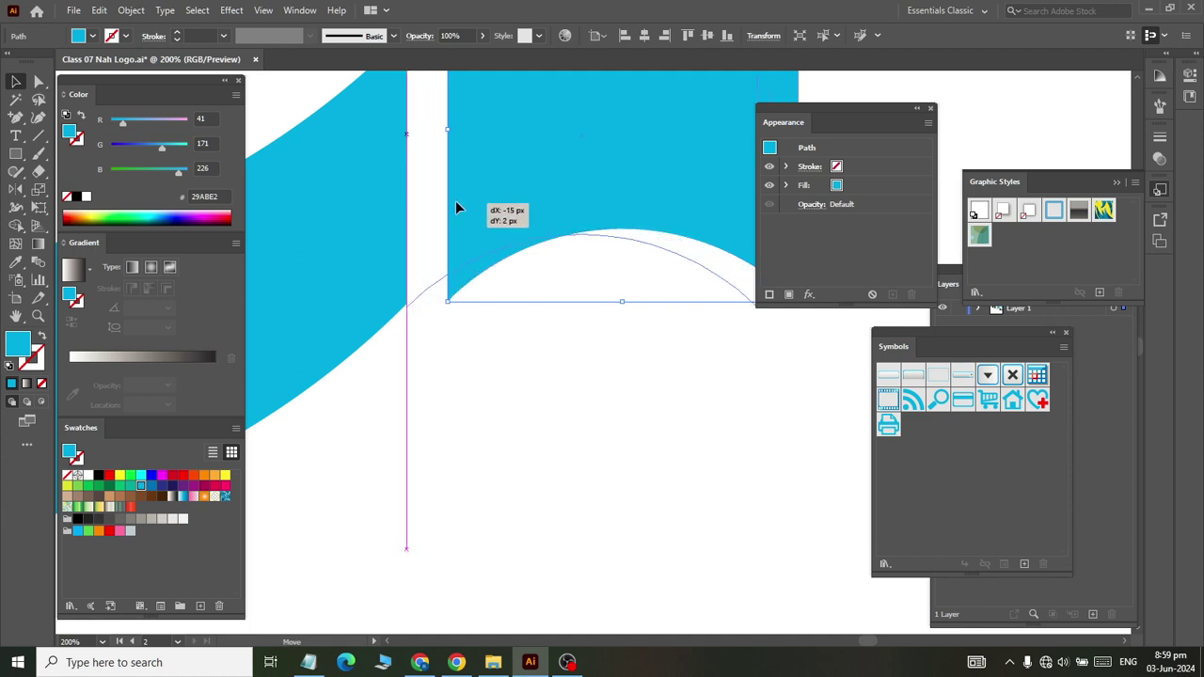
{"action": "left_click_drag", "start_coordinate": [460, 205], "coordinate": [457, 204]}
Reposition the arched piece alongside the band while zooming in
{"action": "scroll", "coordinate": [457, 204], "scroll_direction": "down", "scroll_amount": 4}
{"action": "scroll", "coordinate": [461, 223], "scroll_direction": "up", "scroll_amount": 1}
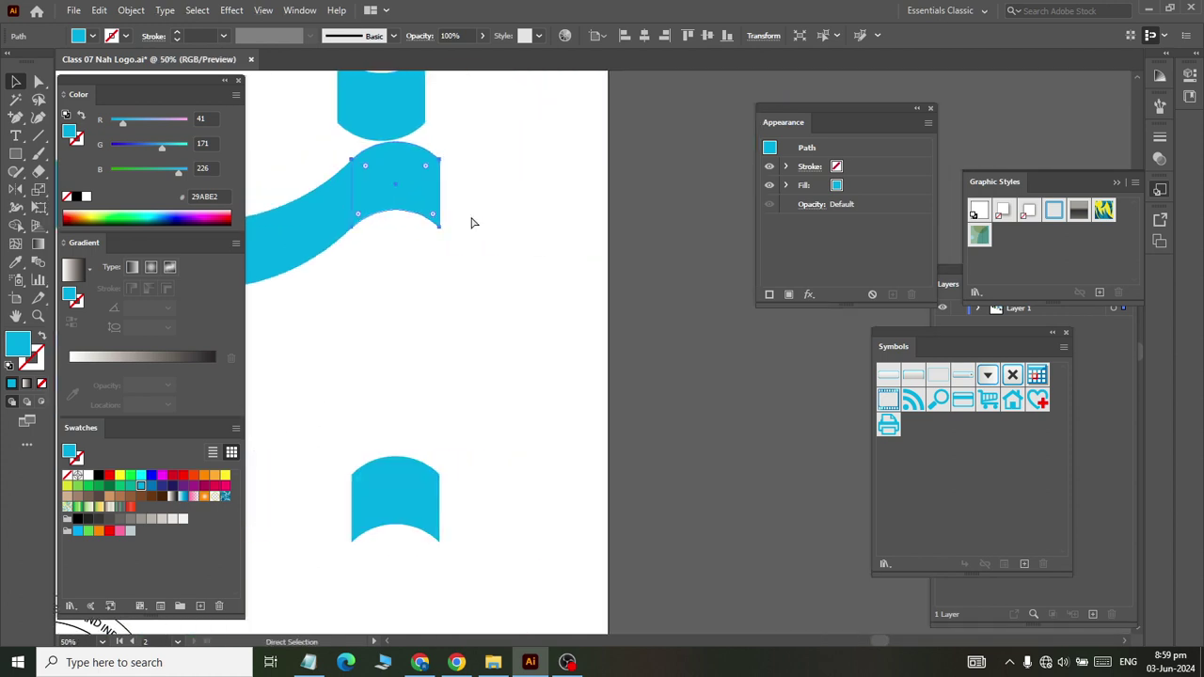
{"action": "scroll", "coordinate": [460, 161], "scroll_direction": "down", "scroll_amount": 1}
{"action": "scroll", "coordinate": [390, 92], "scroll_direction": "up", "scroll_amount": 2}
{"action": "scroll", "coordinate": [389, 92], "scroll_direction": "up", "scroll_amount": 1}
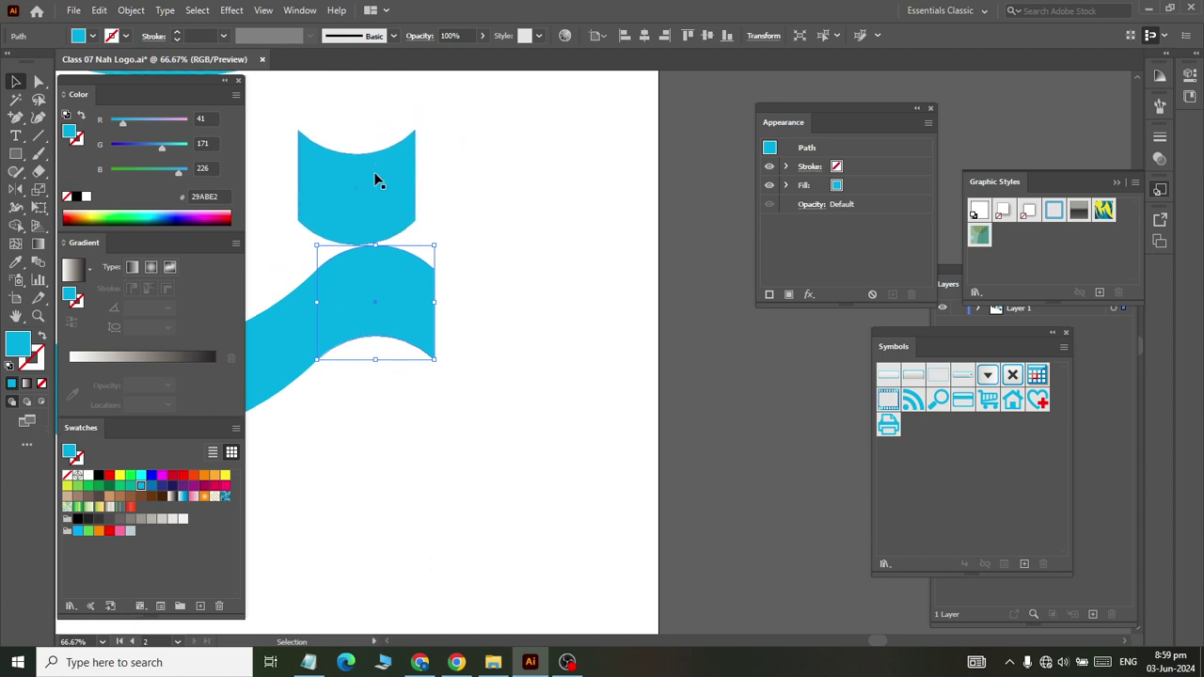
{"action": "left_click_drag", "start_coordinate": [383, 315], "coordinate": [498, 336]}
{"action": "left_click", "coordinate": [592, 333]}
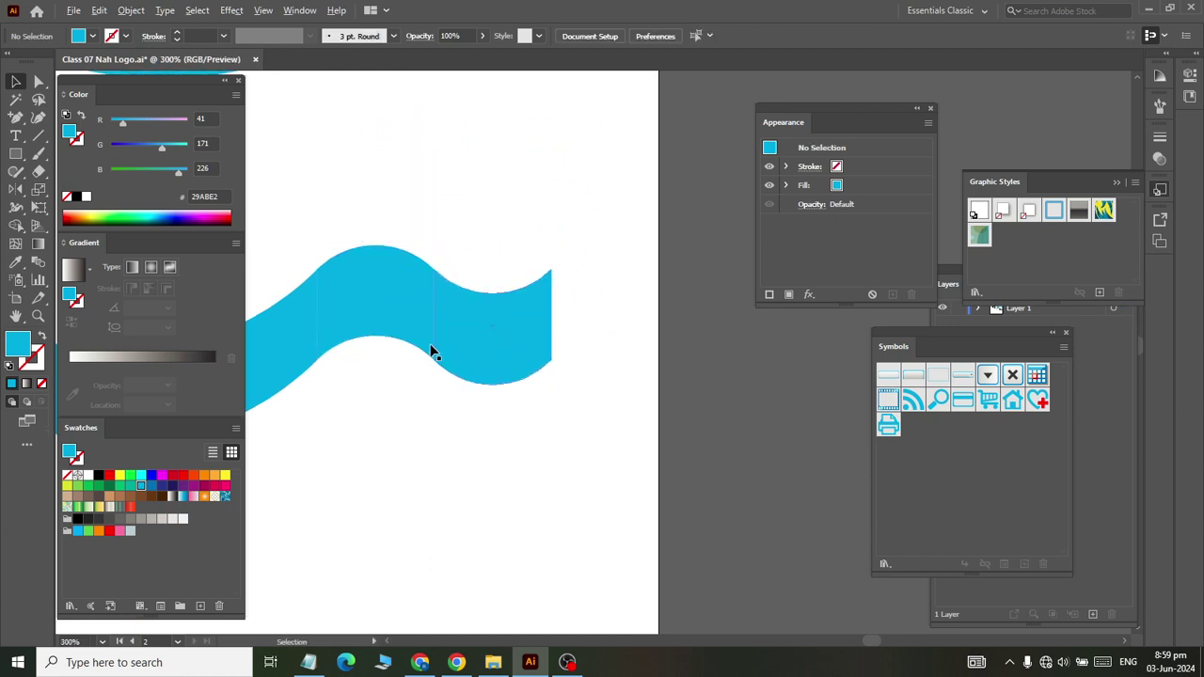
Nudge the wave piece to close the gap, then select the left wave piece
{"action": "scroll", "coordinate": [430, 349], "scroll_direction": "up", "scroll_amount": 4}
{"action": "mouse_move", "coordinate": [535, 295]}
{"action": "left_mouse_down"}
{"action": "mouse_move", "coordinate": [565, 290]}
{"action": "mouse_move", "coordinate": [578, 329]}
{"action": "mouse_move", "coordinate": [556, 324]}
{"action": "left_mouse_up"}
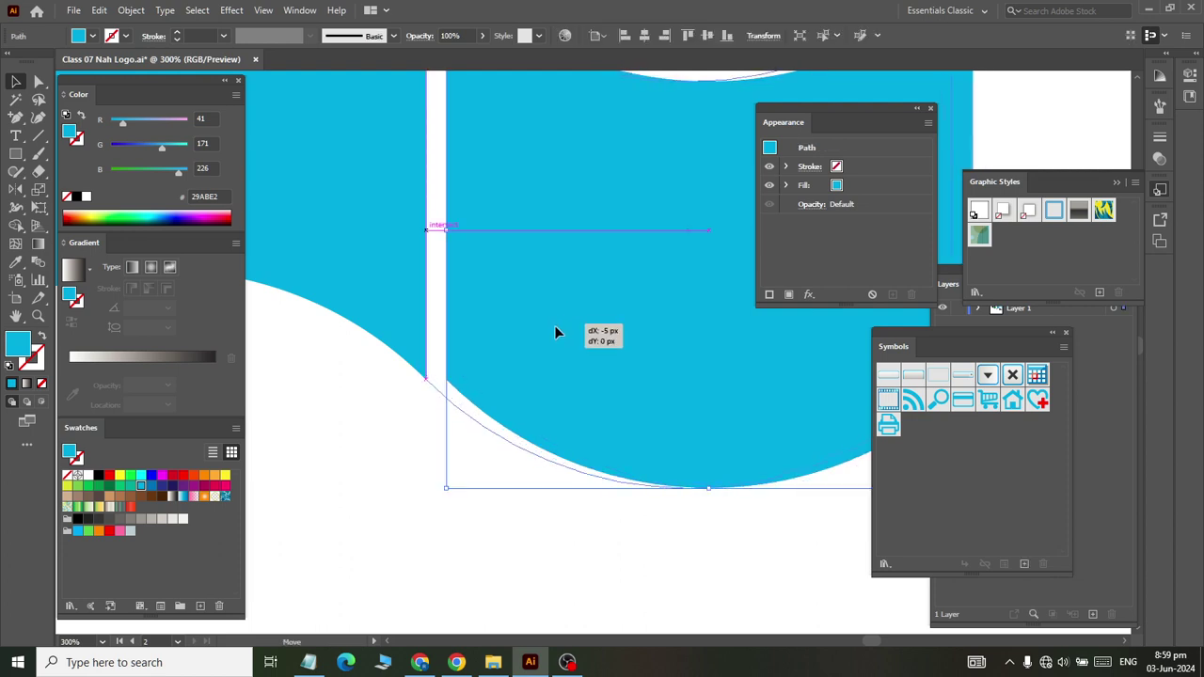
{"action": "left_click_drag", "start_coordinate": [556, 324], "coordinate": [554, 326]}
{"action": "scroll", "coordinate": [522, 295], "scroll_direction": "down", "scroll_amount": 3}
{"action": "scroll", "coordinate": [442, 273], "scroll_direction": "up", "scroll_amount": 2}
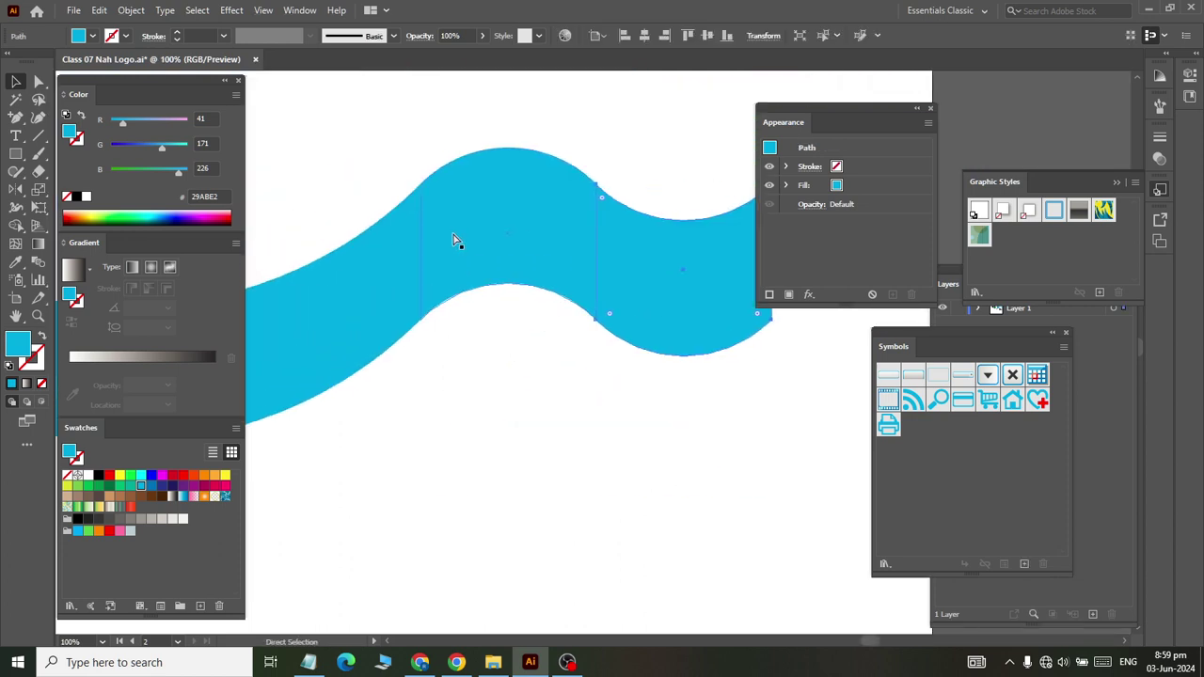
{"action": "scroll", "coordinate": [452, 239], "scroll_direction": "up", "scroll_amount": 2}
{"action": "scroll", "coordinate": [451, 239], "scroll_direction": "down", "scroll_amount": 3}
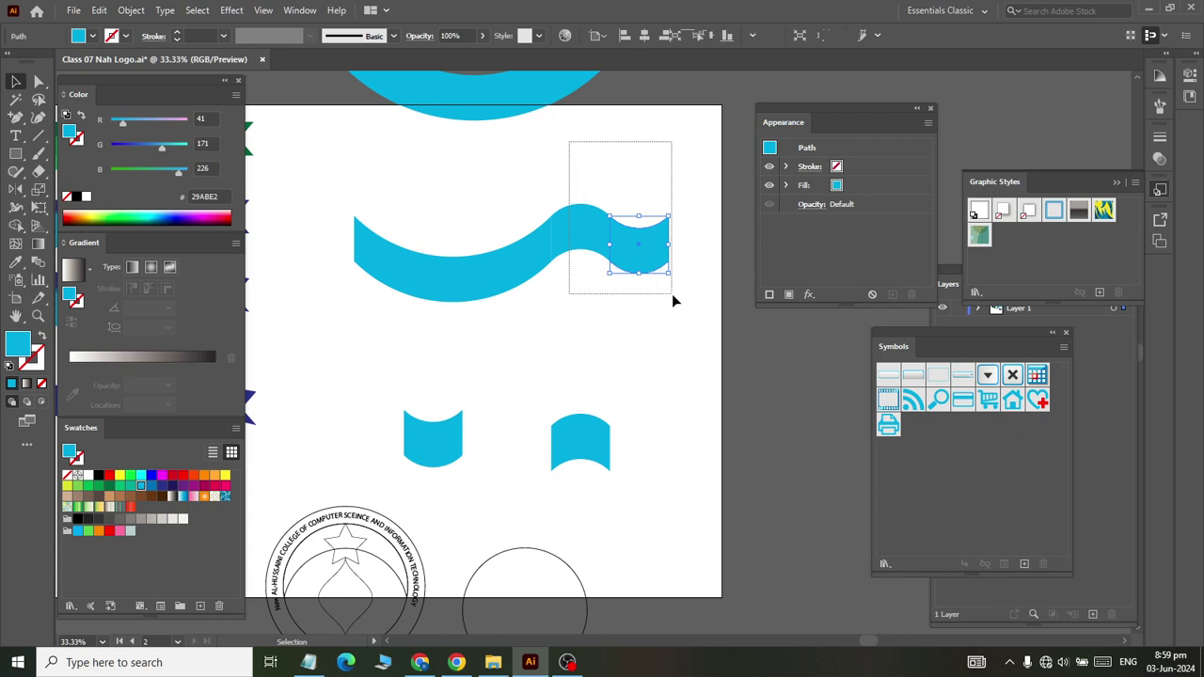
{"action": "left_click", "coordinate": [586, 229]}
{"action": "left_click", "coordinate": [541, 343]}
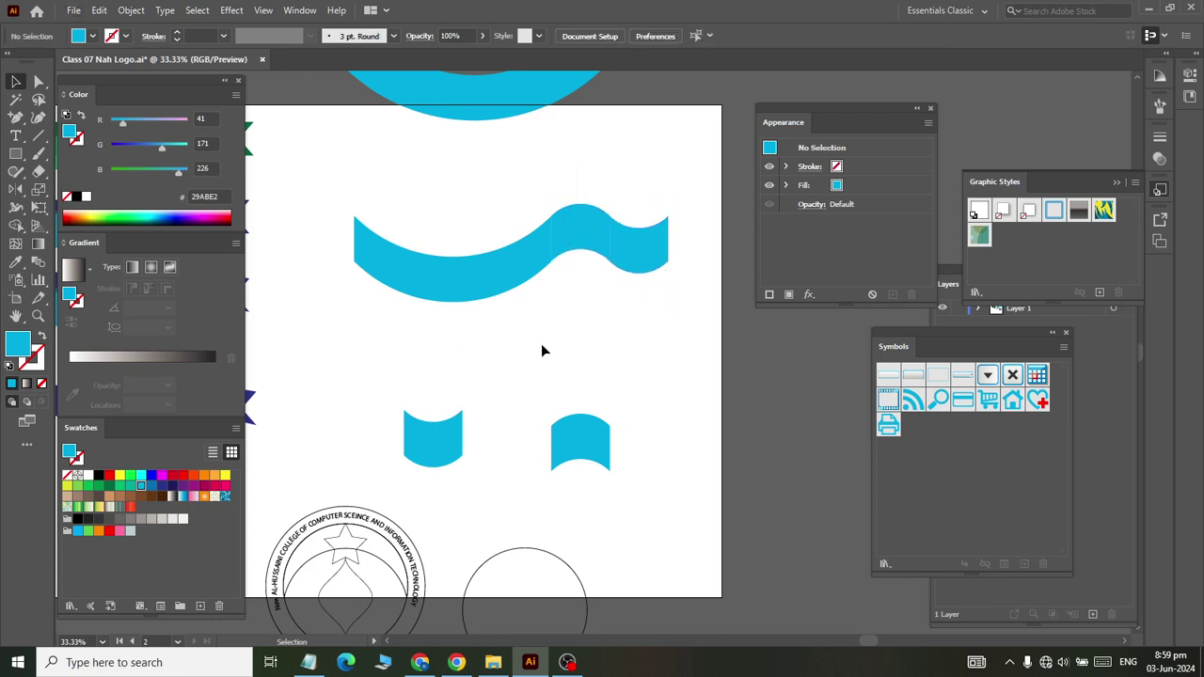
{"action": "left_click", "coordinate": [483, 289]}
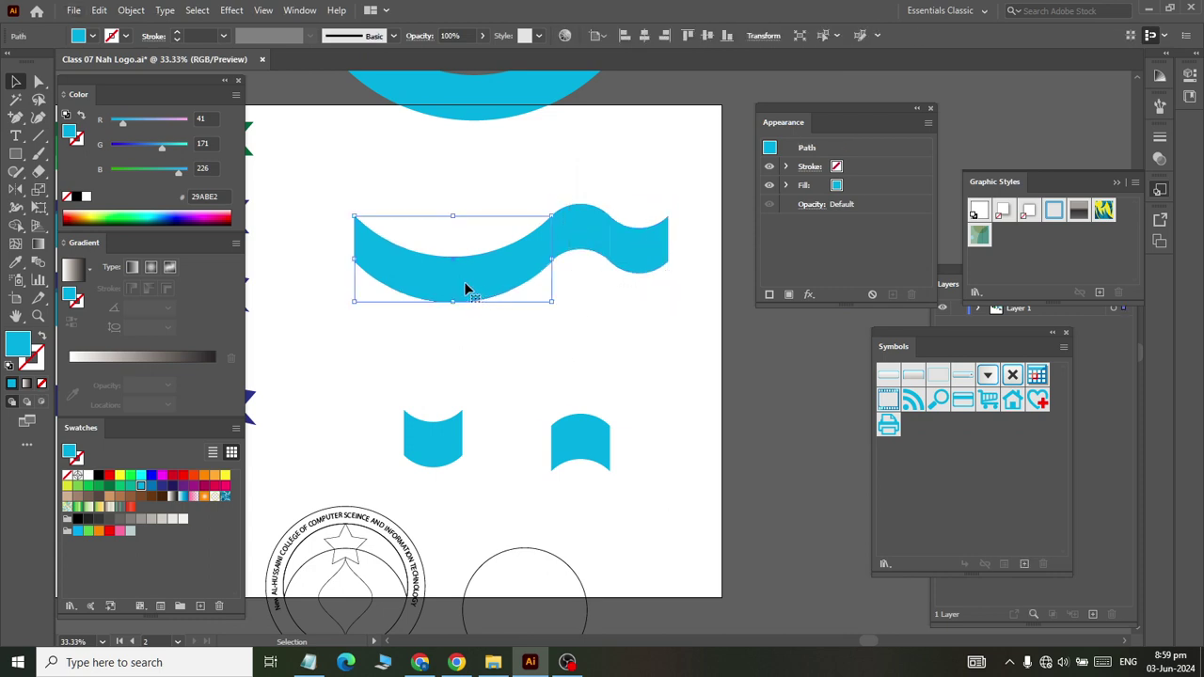
Open the Brights gradient library and step through to Fruits and Vegetables
{"action": "left_click", "coordinate": [301, 11]}
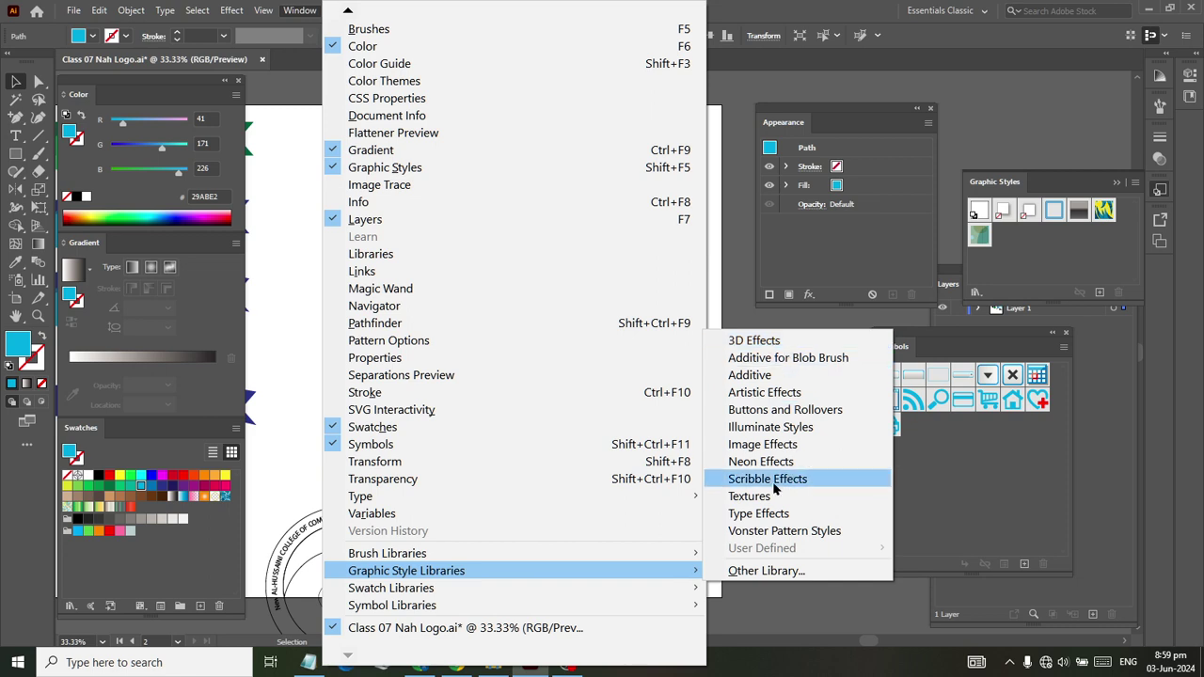
{"action": "mouse_move", "coordinate": [390, 588]}
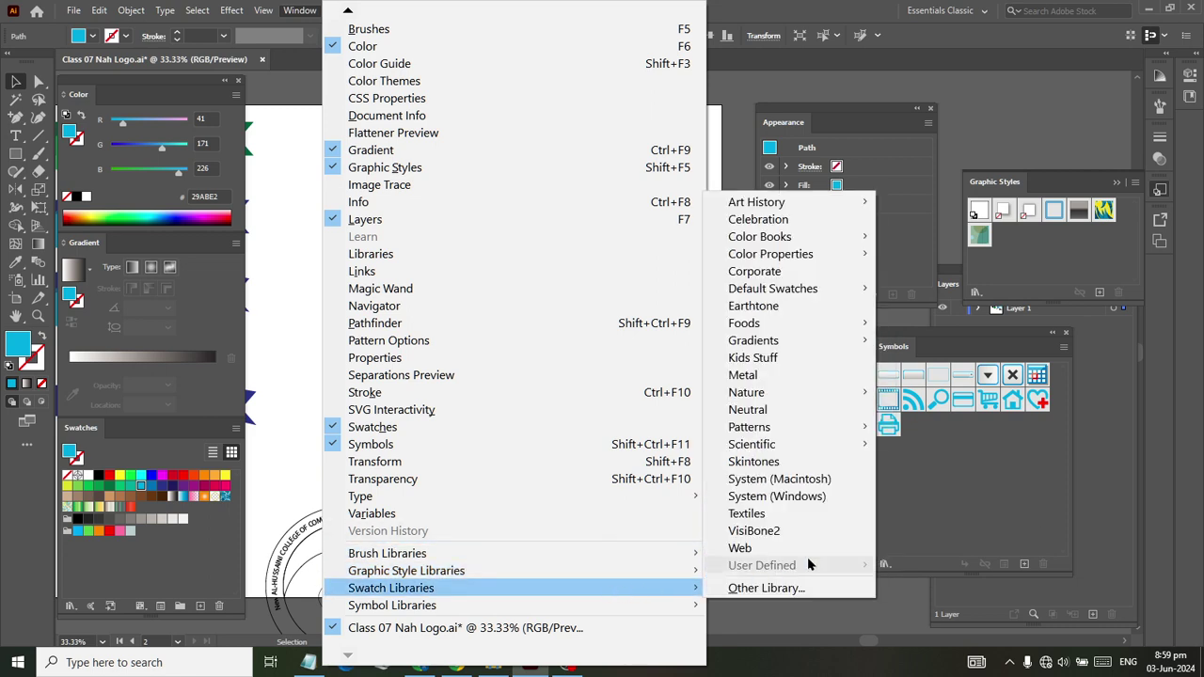
{"action": "mouse_move", "coordinate": [753, 341]}
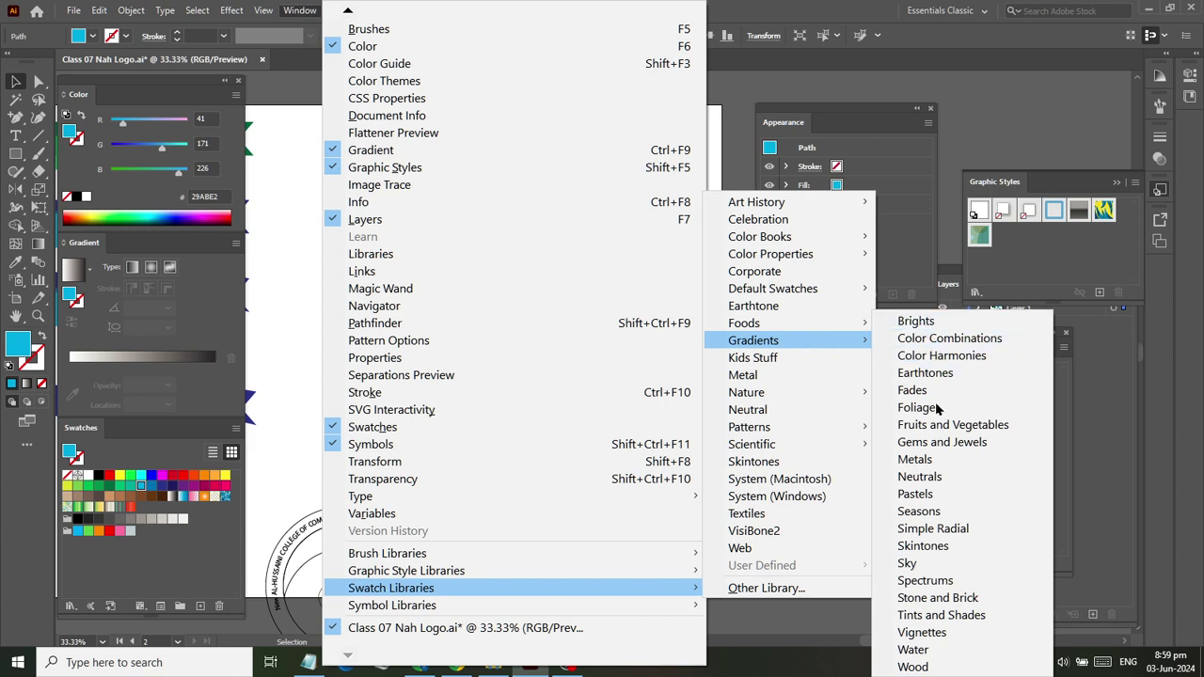
{"action": "left_click", "coordinate": [917, 323]}
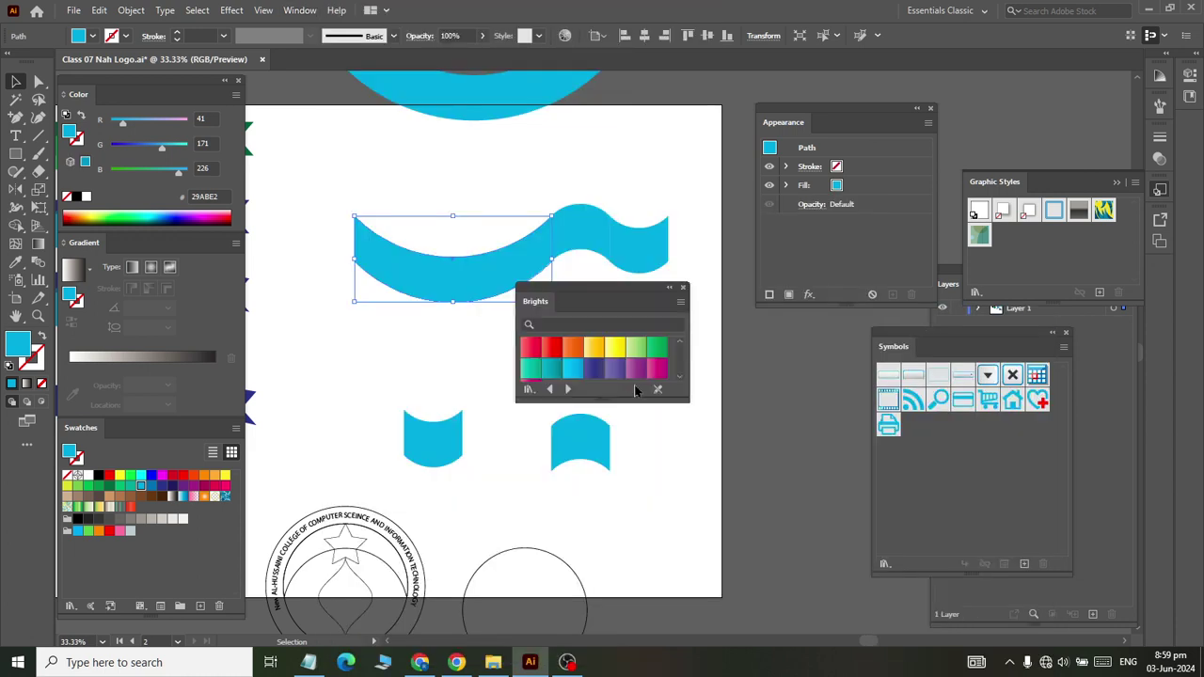
{"action": "left_click_drag", "start_coordinate": [684, 399], "coordinate": [738, 508]}
{"action": "left_click_drag", "start_coordinate": [639, 296], "coordinate": [574, 342]}
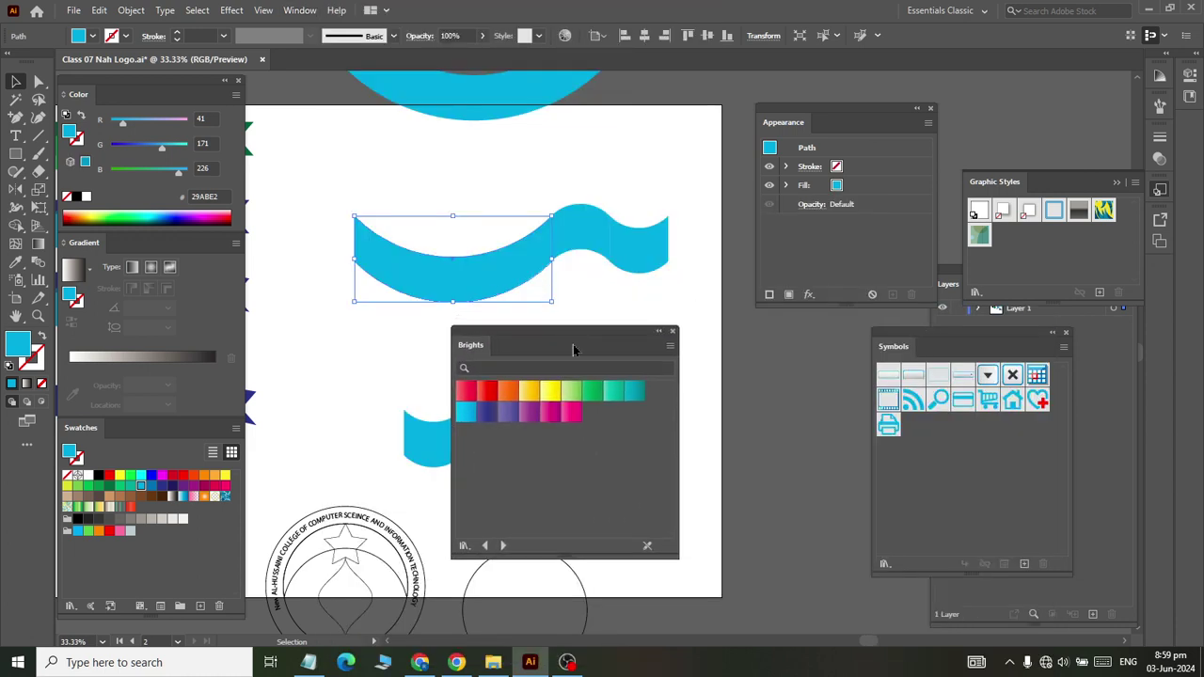
{"action": "left_click", "coordinate": [504, 545]}
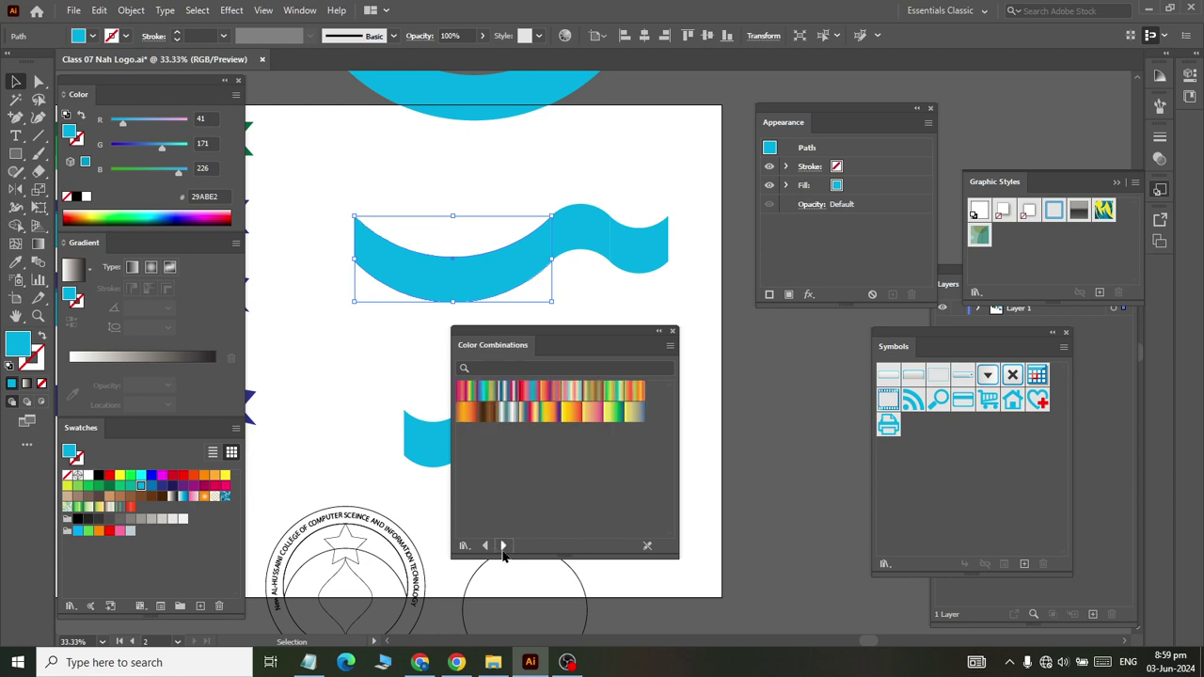
{"action": "left_click", "coordinate": [503, 546]}
{"action": "left_click", "coordinate": [503, 545]}
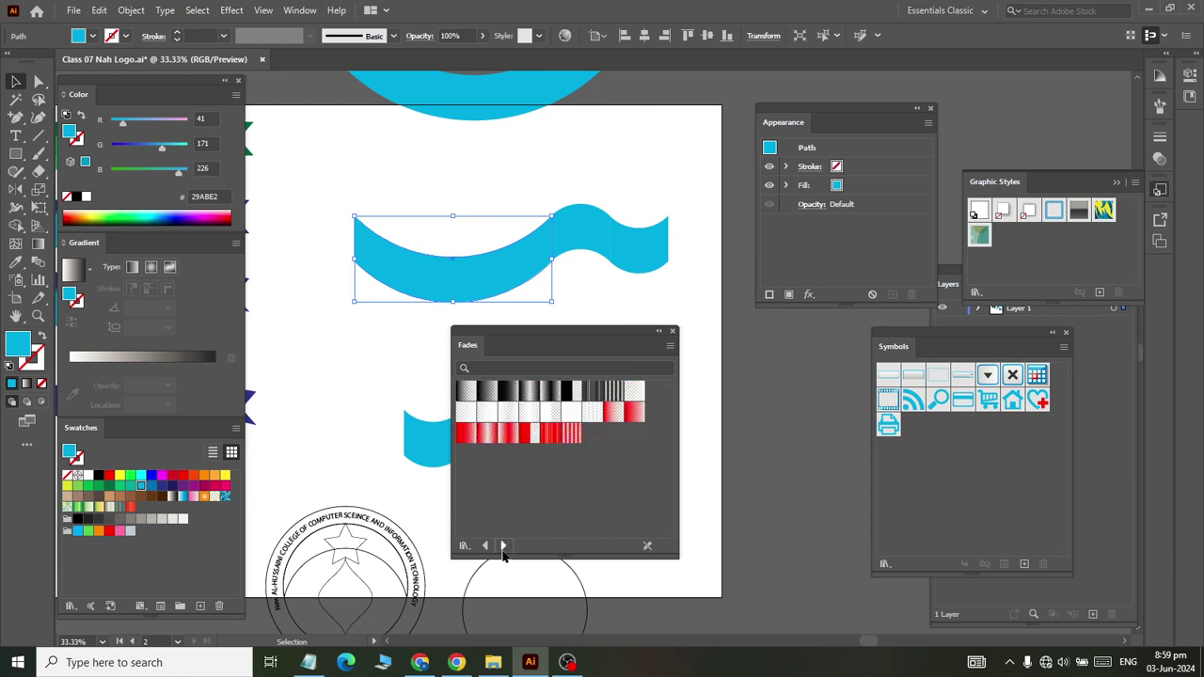
{"action": "left_click", "coordinate": [504, 546]}
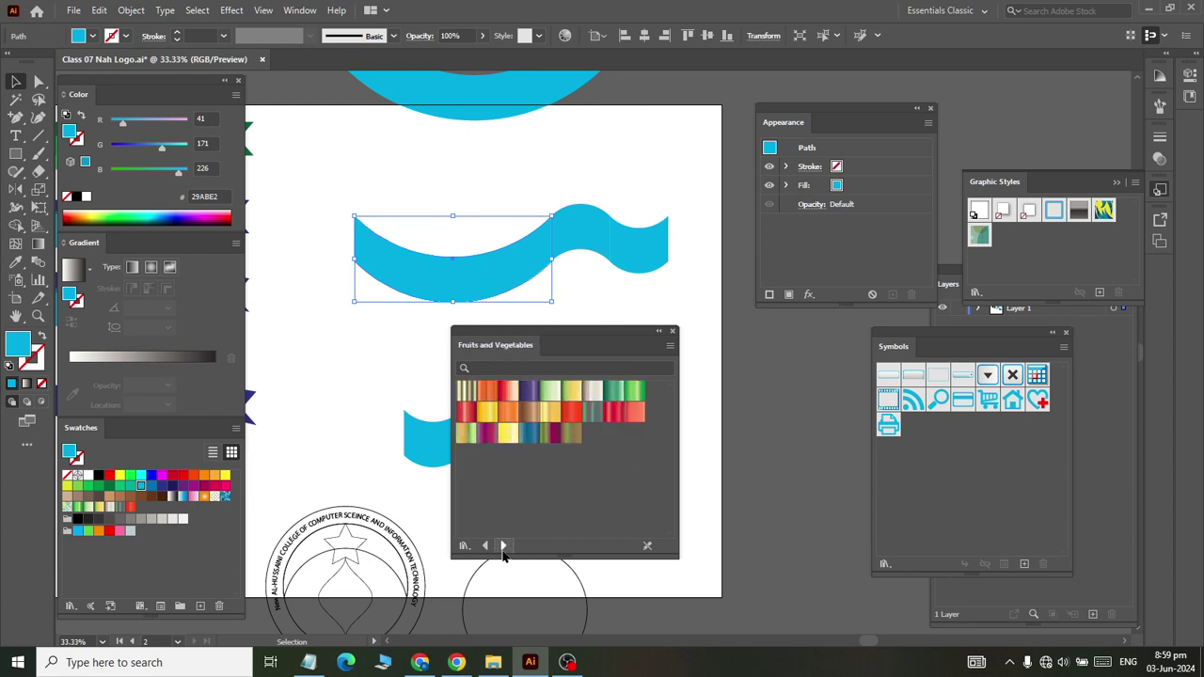
Fill the left, middle and right wave pieces with the green gradient
{"action": "left_click", "coordinate": [633, 392]}
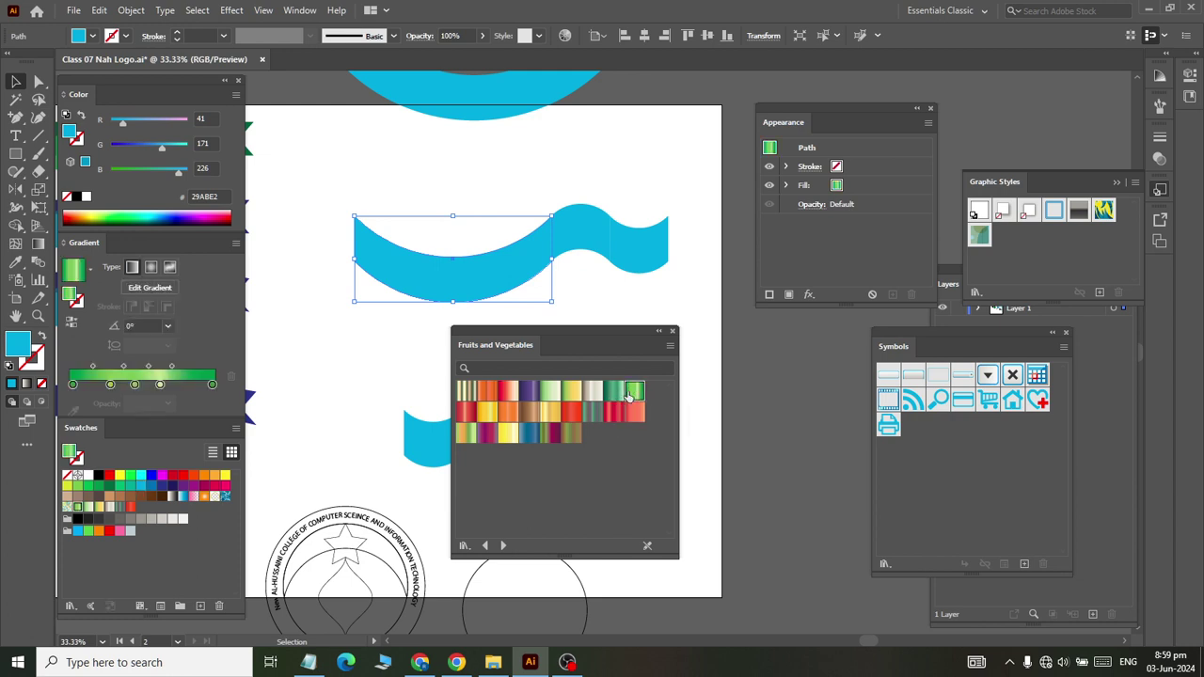
{"action": "left_click", "coordinate": [564, 234]}
{"action": "left_click", "coordinate": [635, 393]}
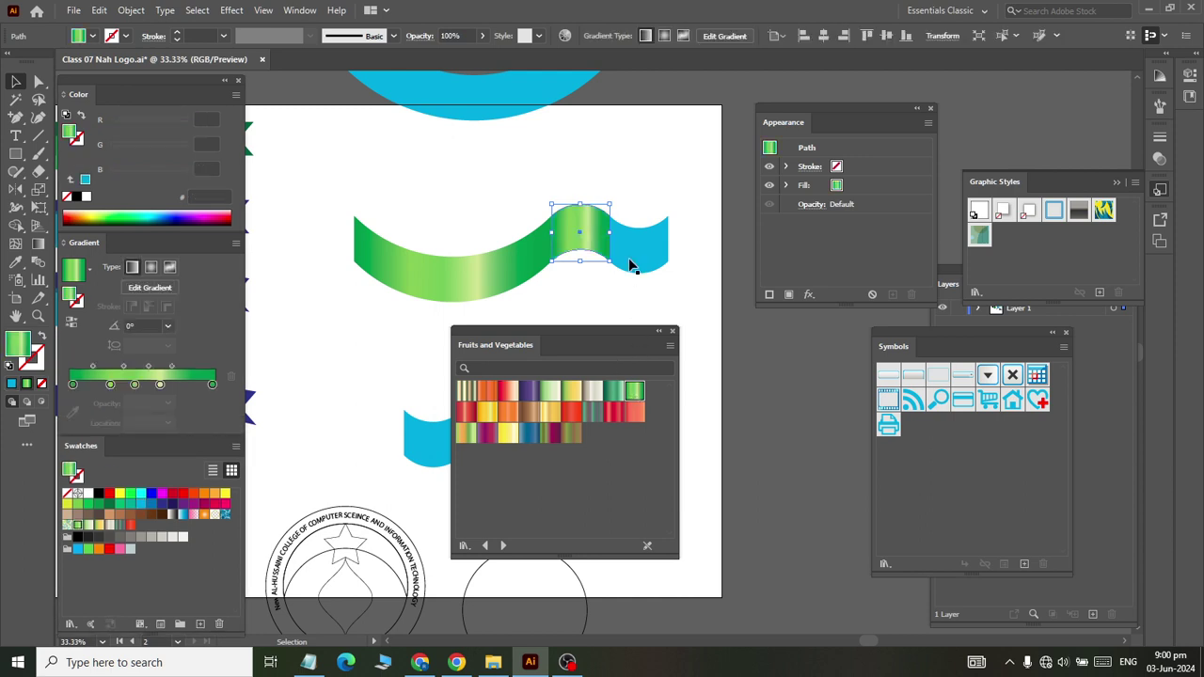
{"action": "left_click", "coordinate": [628, 251]}
{"action": "left_click", "coordinate": [634, 394]}
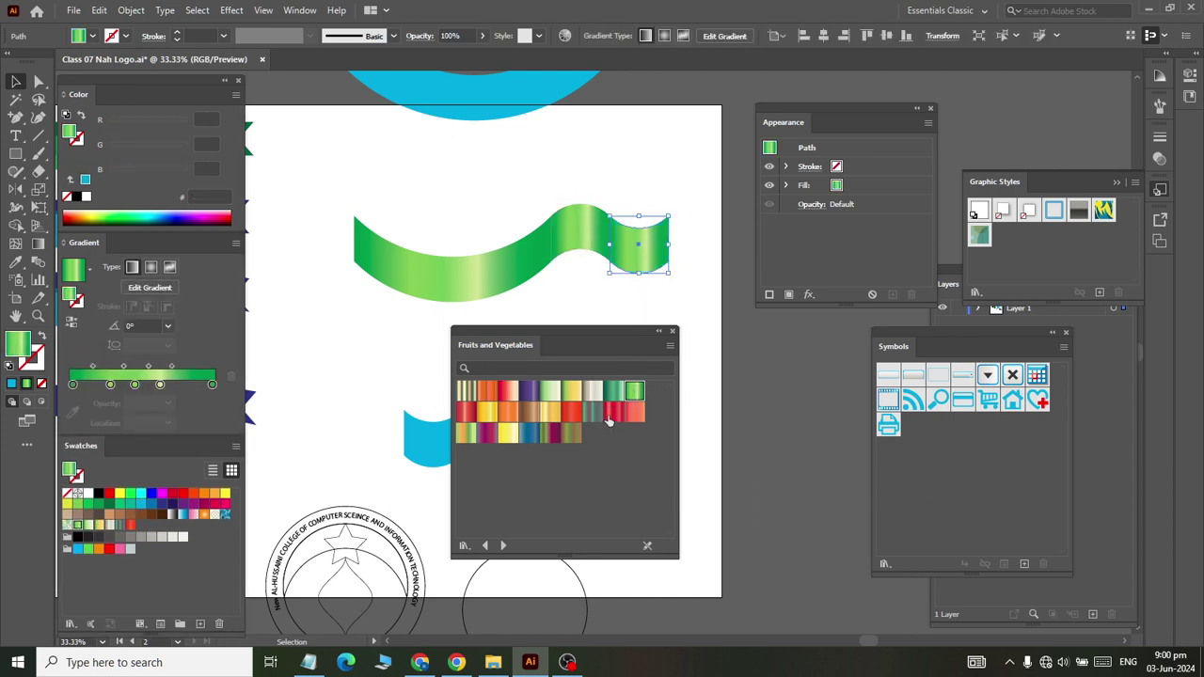
Reflect a vertical copy of the middle and right green wave pieces about a chosen axis point
{"action": "left_click_drag", "start_coordinate": [626, 240], "coordinate": [667, 273]}
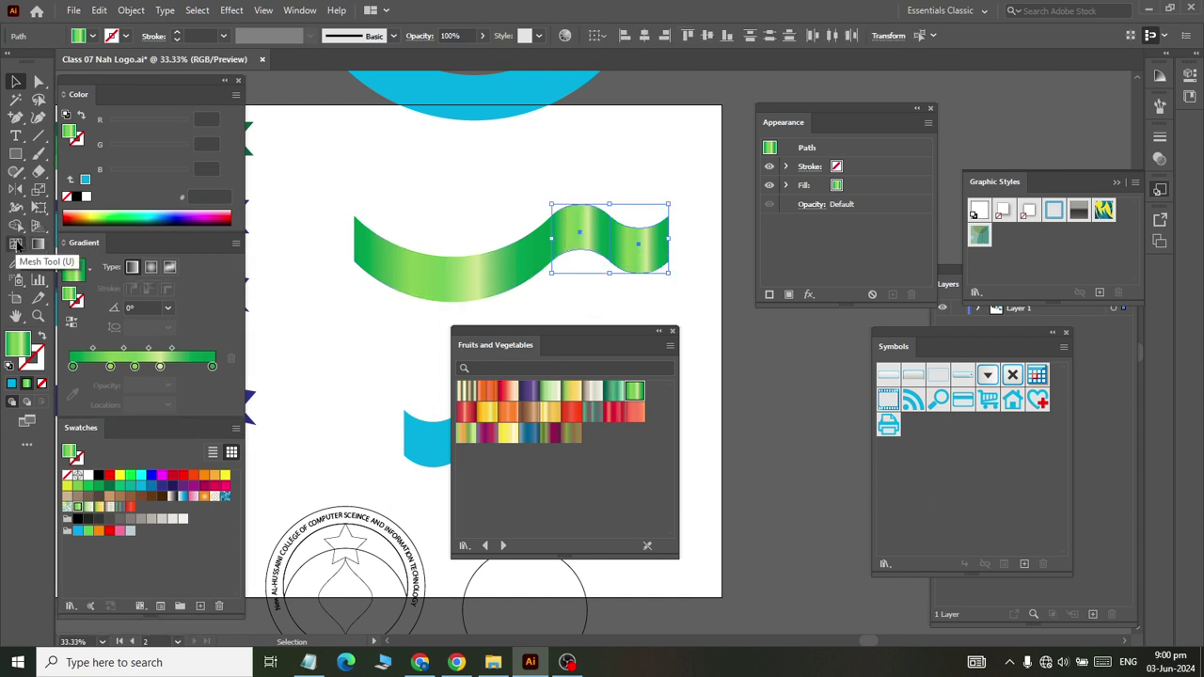
{"action": "left_click", "coordinate": [15, 189]}
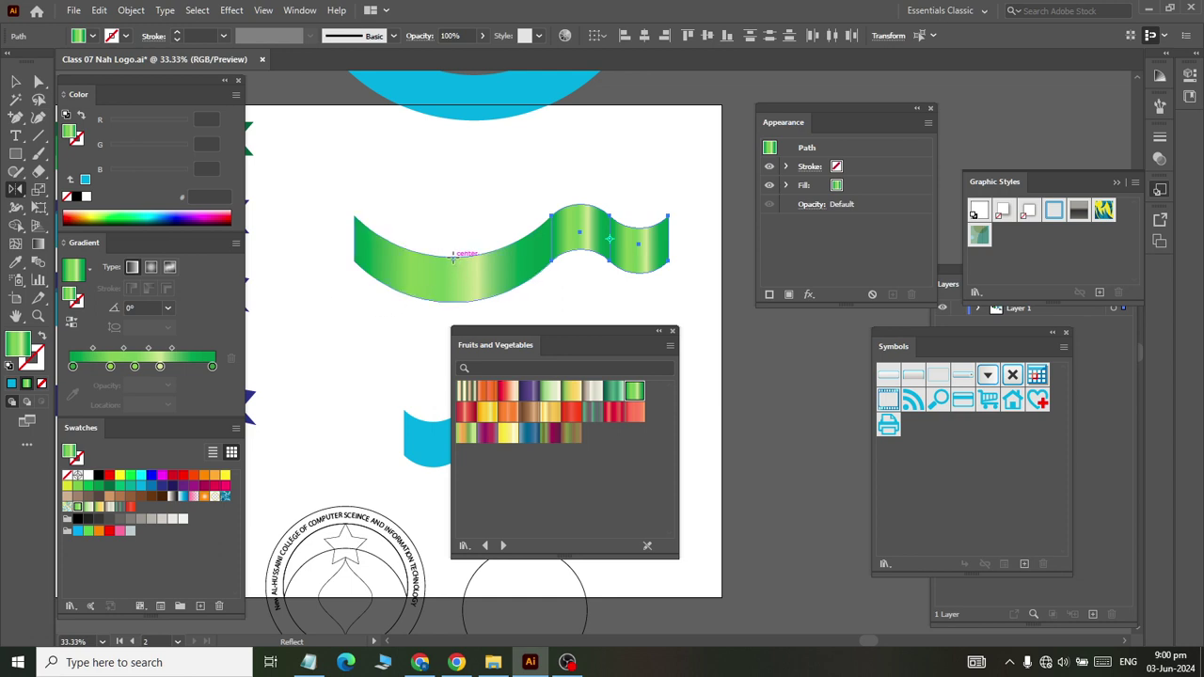
{"action": "left_click", "coordinate": [453, 255], "text": "alt"}
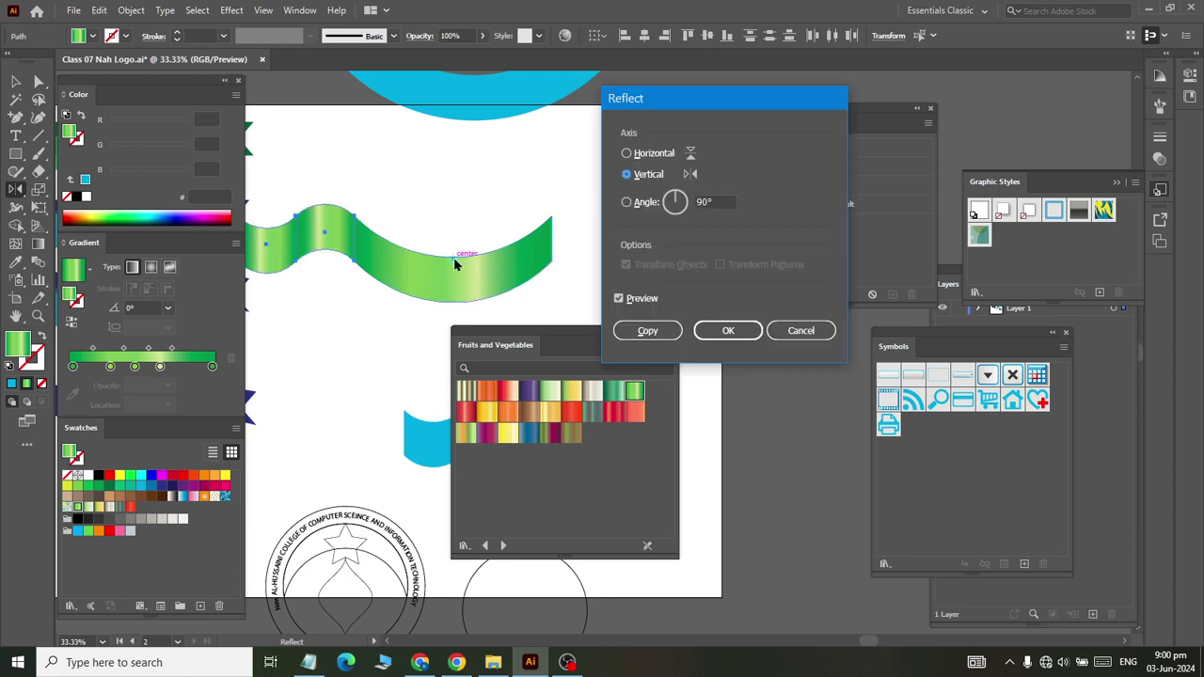
{"action": "left_click", "coordinate": [646, 330]}
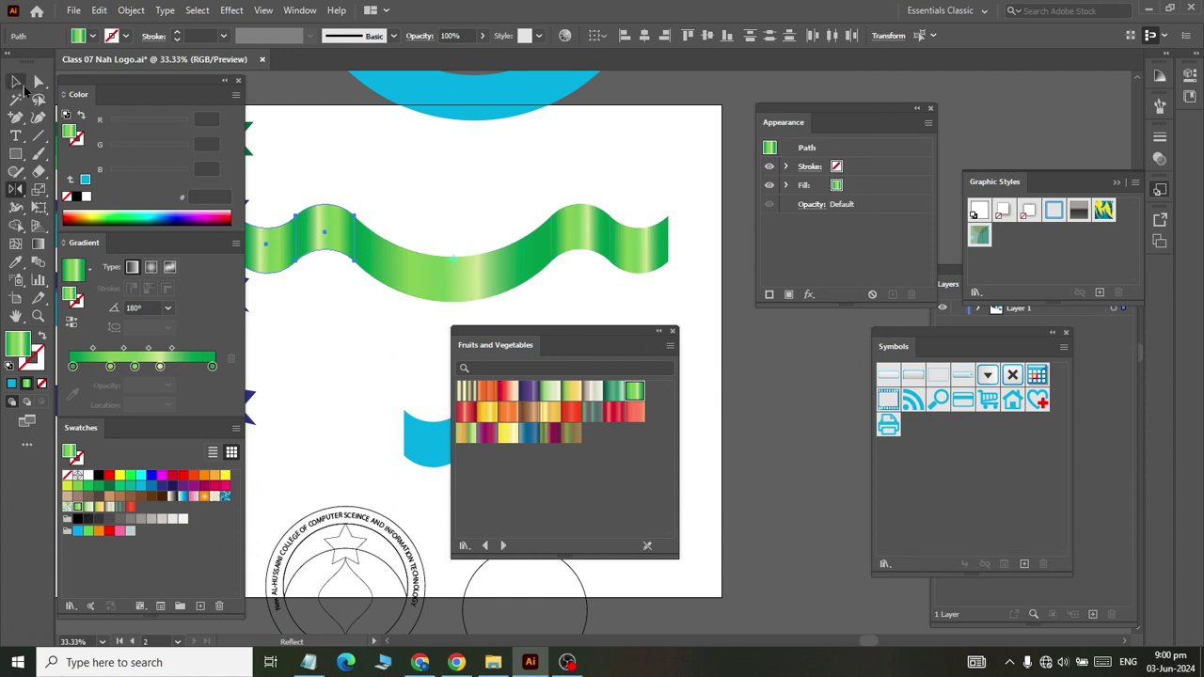
{"action": "left_click", "coordinate": [15, 82]}
{"action": "left_click", "coordinate": [340, 179]}
{"action": "scroll", "coordinate": [343, 176], "scroll_direction": "down", "scroll_amount": 1}
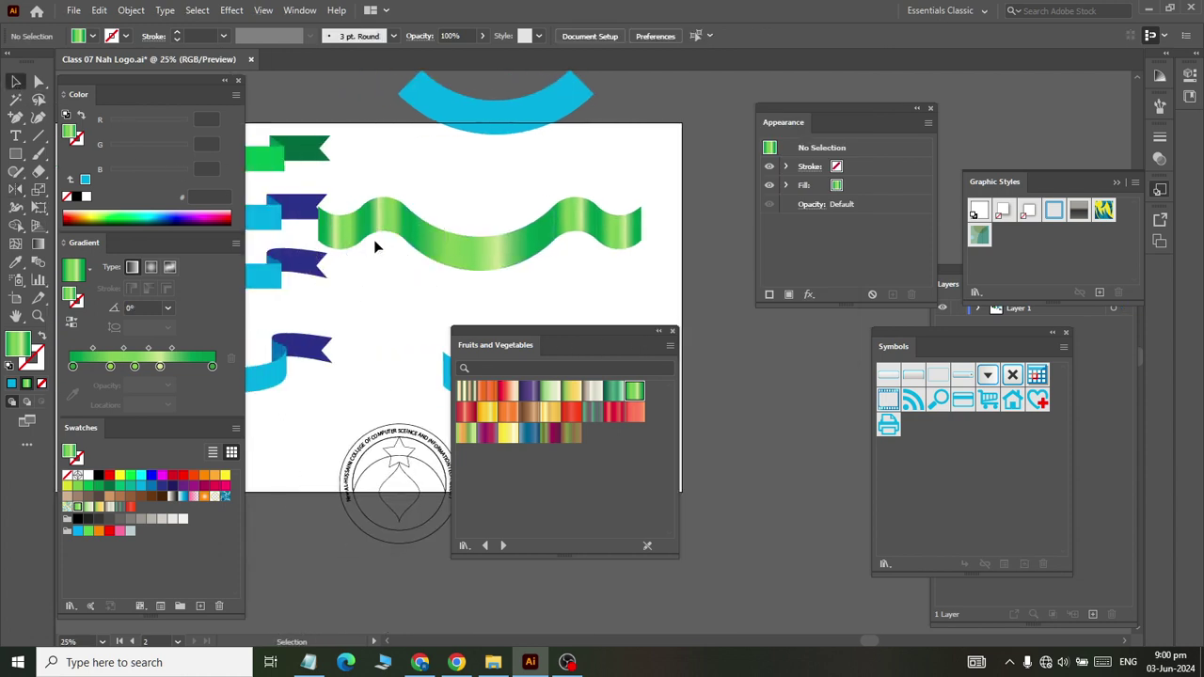
Move the gradient library aside and shift both cyan end pieces onto the pasteboard
{"action": "scroll", "coordinate": [395, 235], "scroll_direction": "down", "scroll_amount": 3}
{"action": "left_click_drag", "start_coordinate": [579, 339], "coordinate": [632, 469]}
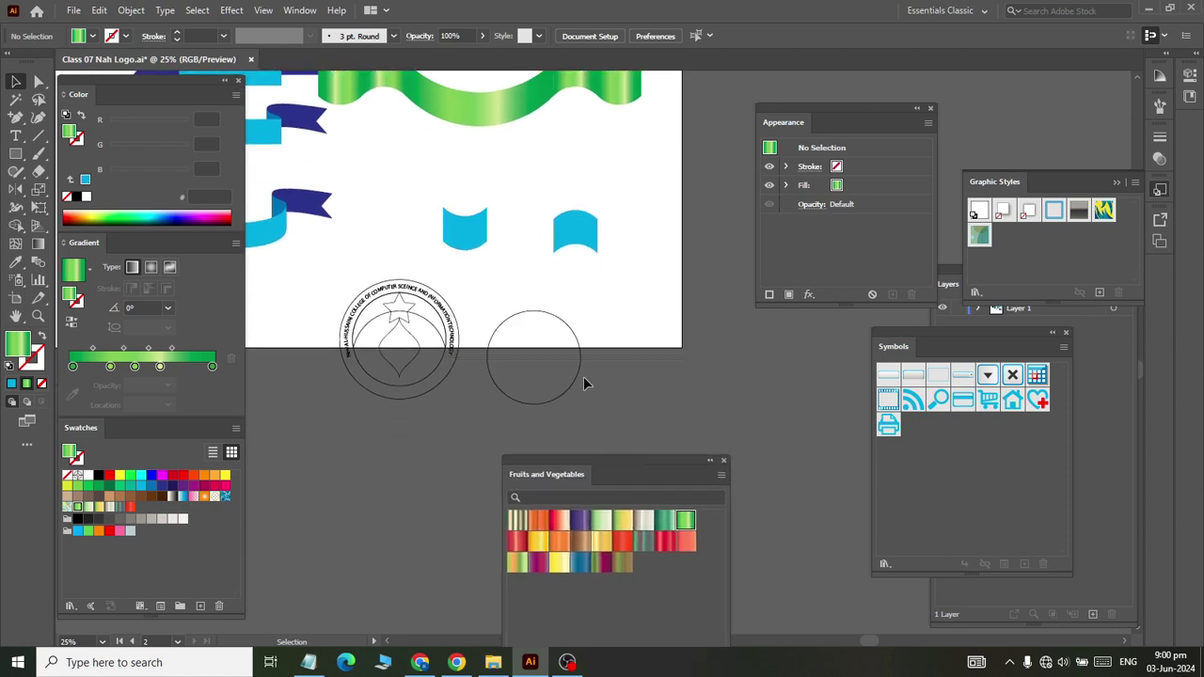
{"action": "left_click_drag", "start_coordinate": [441, 196], "coordinate": [640, 279]}
{"action": "left_click_drag", "start_coordinate": [566, 228], "coordinate": [787, 376]}
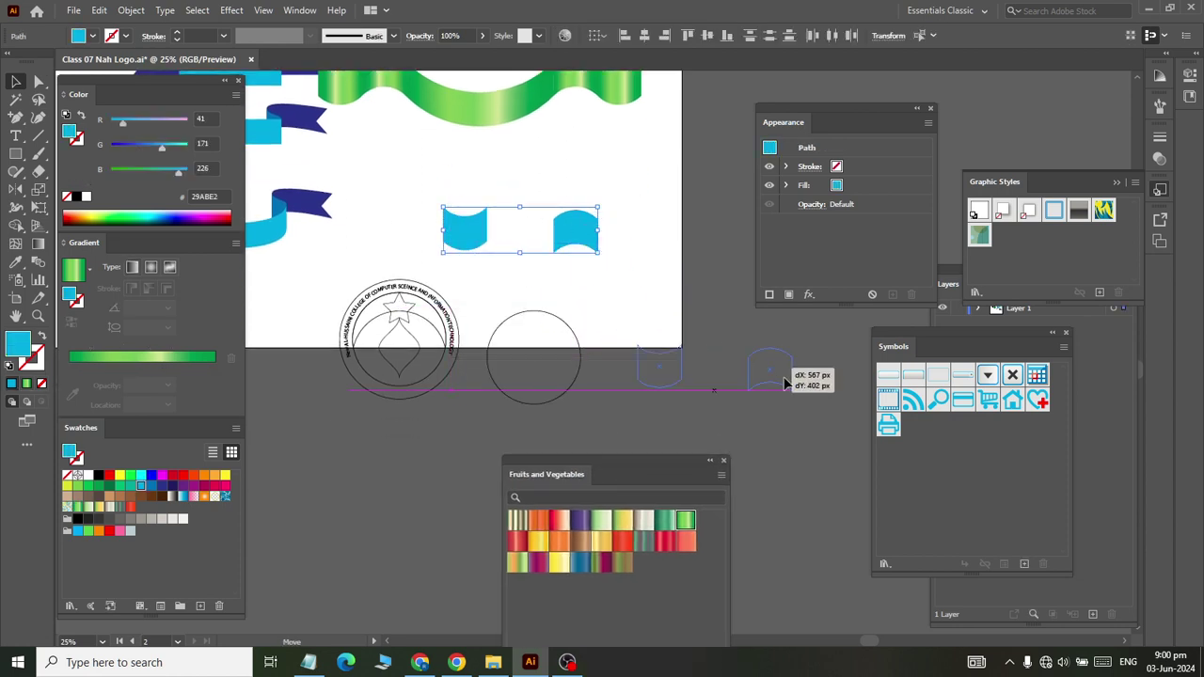
{"action": "scroll", "coordinate": [508, 141], "scroll_direction": "up", "scroll_amount": 1}
{"action": "scroll", "coordinate": [508, 141], "scroll_direction": "up", "scroll_amount": 2}
Drag the cyan arc below the green ribbon and set a cyan end piece at its right end
{"action": "left_click_drag", "start_coordinate": [496, 140], "coordinate": [490, 386]}
{"action": "scroll", "coordinate": [627, 435], "scroll_direction": "right", "scroll_amount": 1}
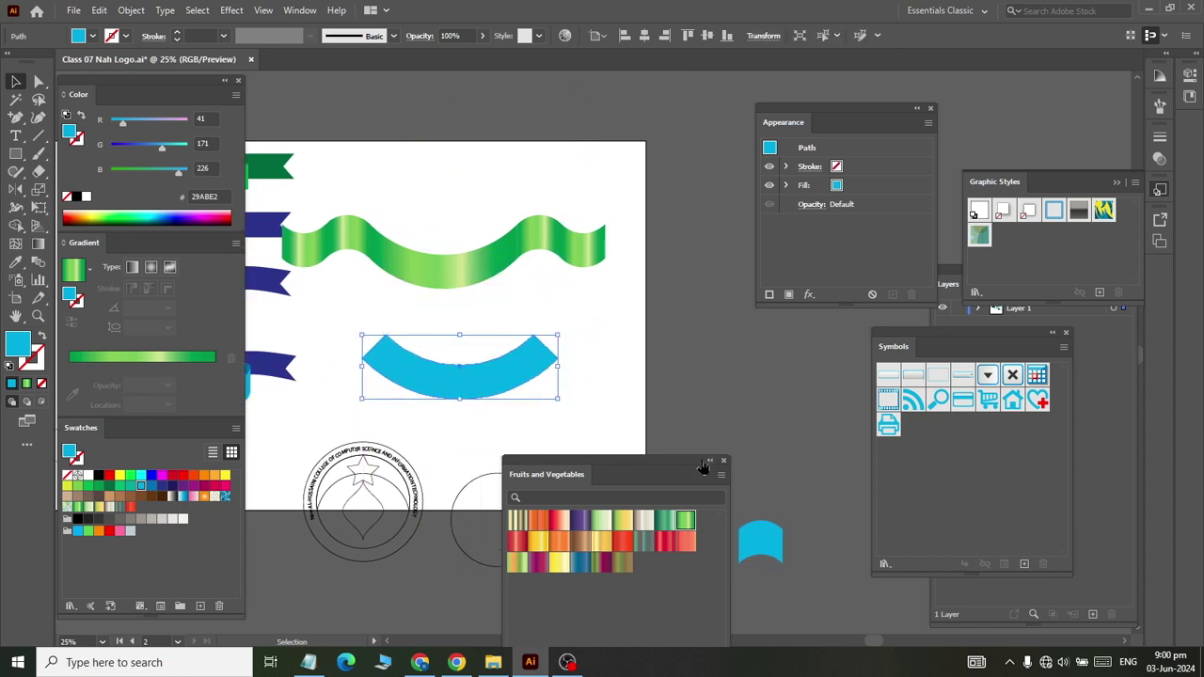
{"action": "left_click_drag", "start_coordinate": [704, 467], "coordinate": [490, 482]}
{"action": "mouse_move", "coordinate": [661, 537]}
{"action": "left_mouse_down"}
{"action": "mouse_move", "coordinate": [615, 345]}
{"action": "mouse_move", "coordinate": [721, 534]}
{"action": "mouse_move", "coordinate": [685, 318]}
{"action": "mouse_move", "coordinate": [693, 367]}
{"action": "left_mouse_up"}
{"action": "scroll", "coordinate": [658, 345], "scroll_direction": "left", "scroll_amount": 2}
{"action": "key", "text": "ctrl+equal"}
{"action": "key", "text": "ctrl+equal"}
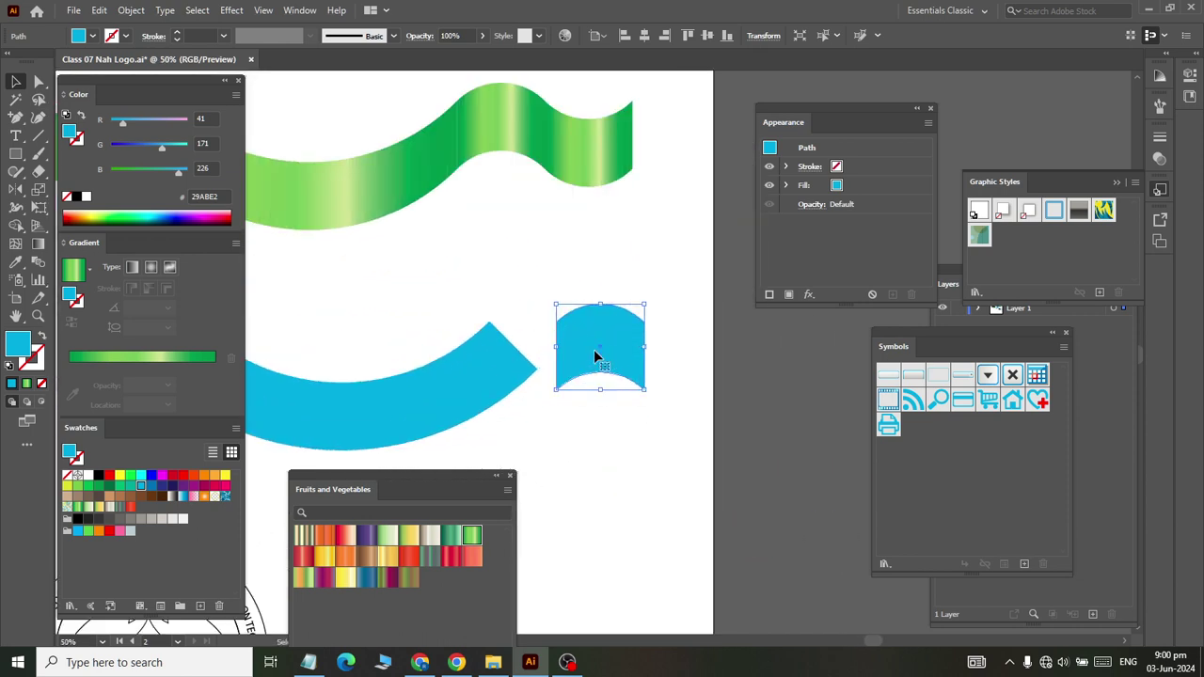
Fit the cyan end piece against the arc and shift the blue arc piece slightly
{"action": "left_click_drag", "start_coordinate": [614, 353], "coordinate": [576, 327]}
{"action": "scroll", "coordinate": [527, 424], "scroll_direction": "up", "scroll_amount": 3}
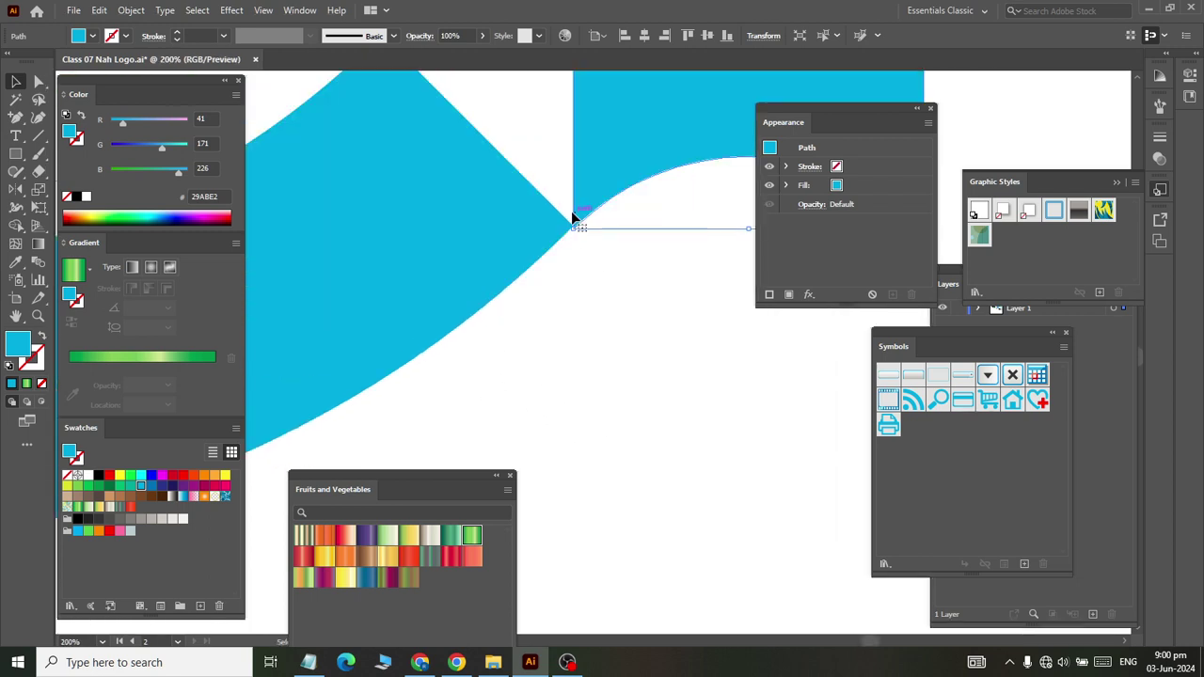
{"action": "scroll", "coordinate": [573, 211], "scroll_direction": "up", "scroll_amount": 2}
{"action": "scroll", "coordinate": [577, 226], "scroll_direction": "up", "scroll_amount": 2}
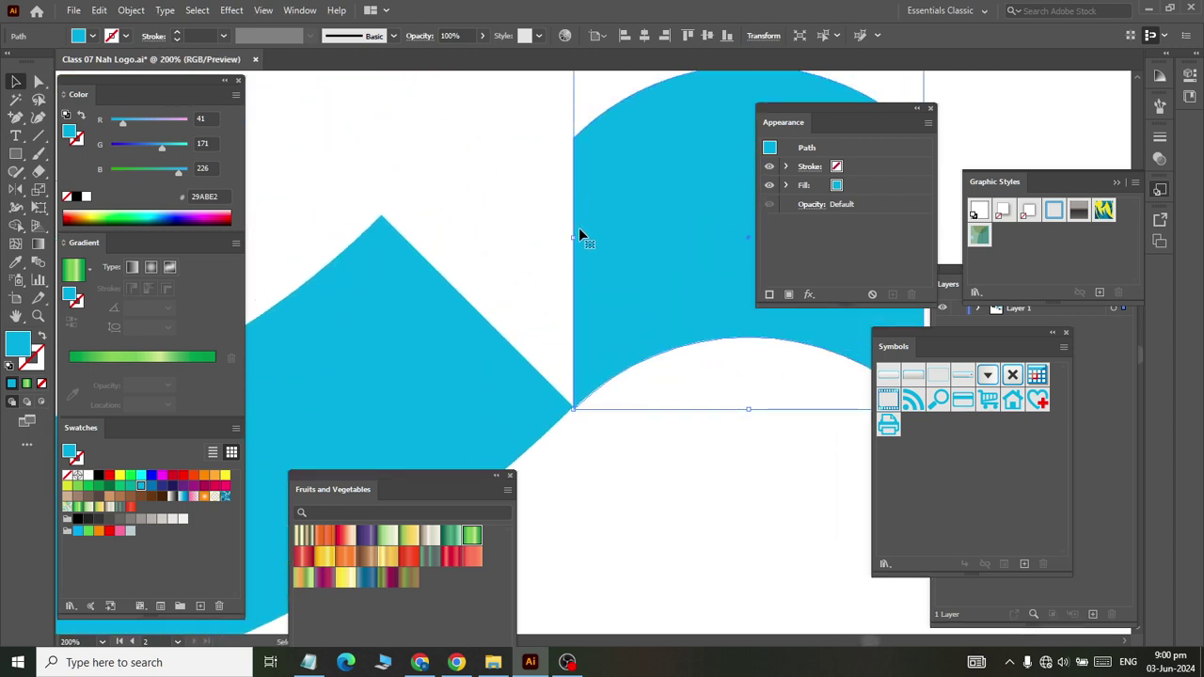
{"action": "left_click", "coordinate": [15, 171]}
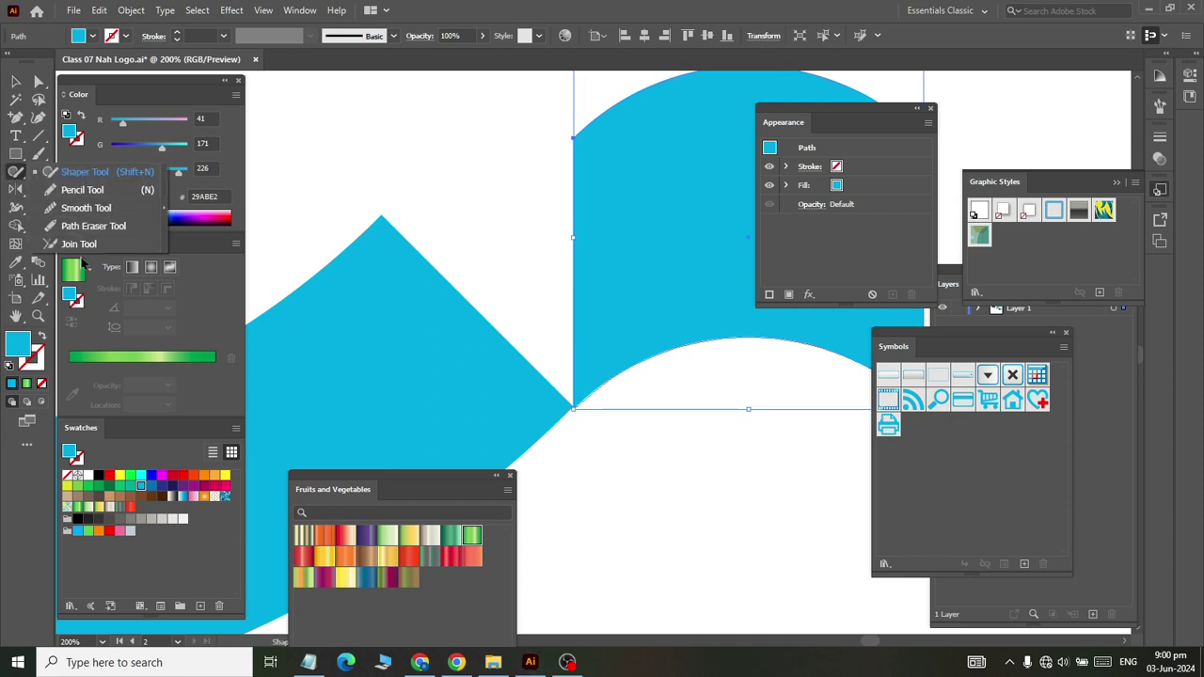
{"action": "left_click", "coordinate": [16, 189]}
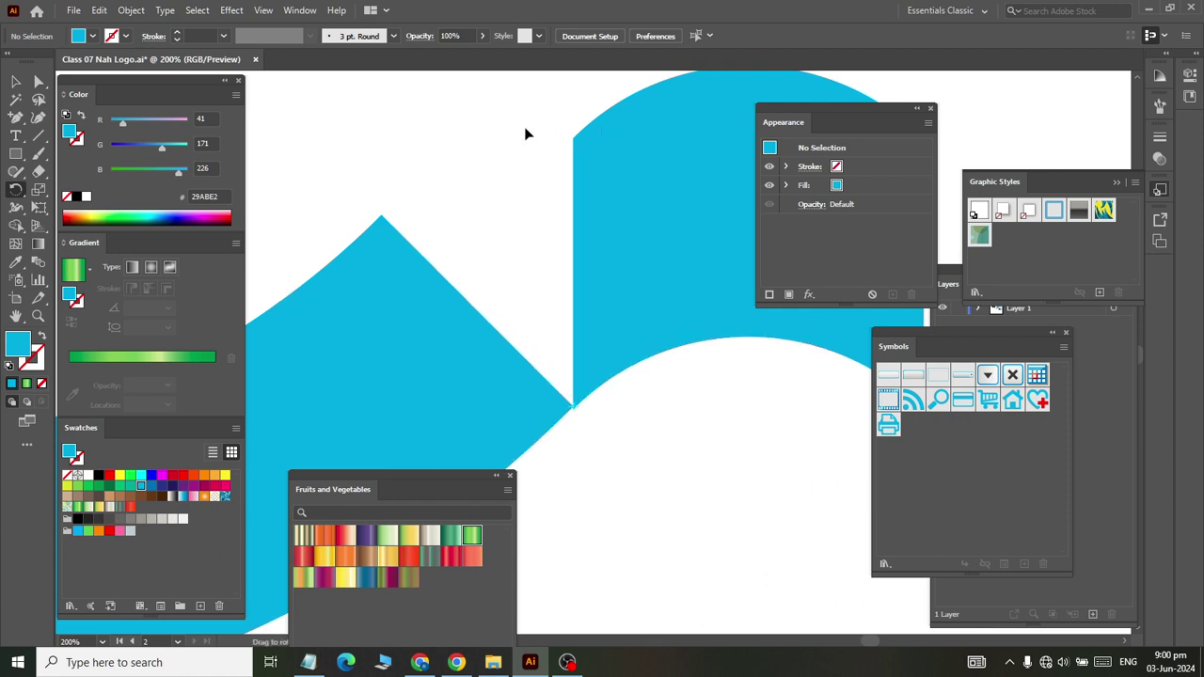
{"action": "left_click", "coordinate": [14, 82]}
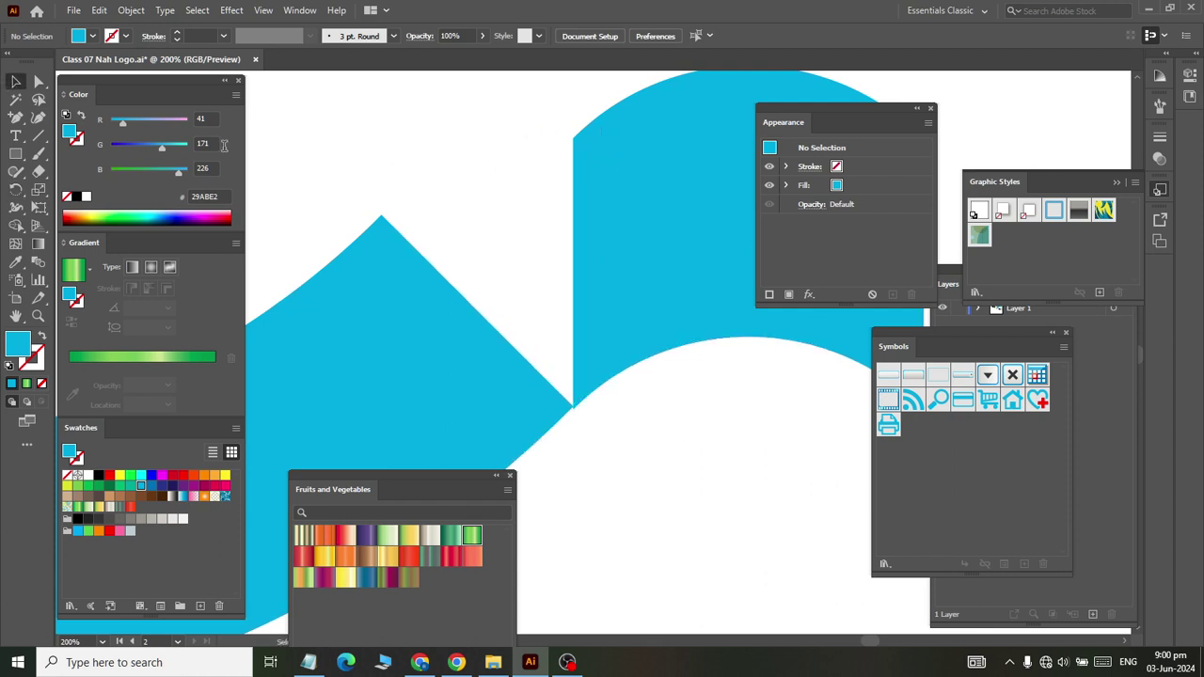
{"action": "scroll", "coordinate": [598, 336], "scroll_direction": "up", "scroll_amount": 1, "text": "alt"}
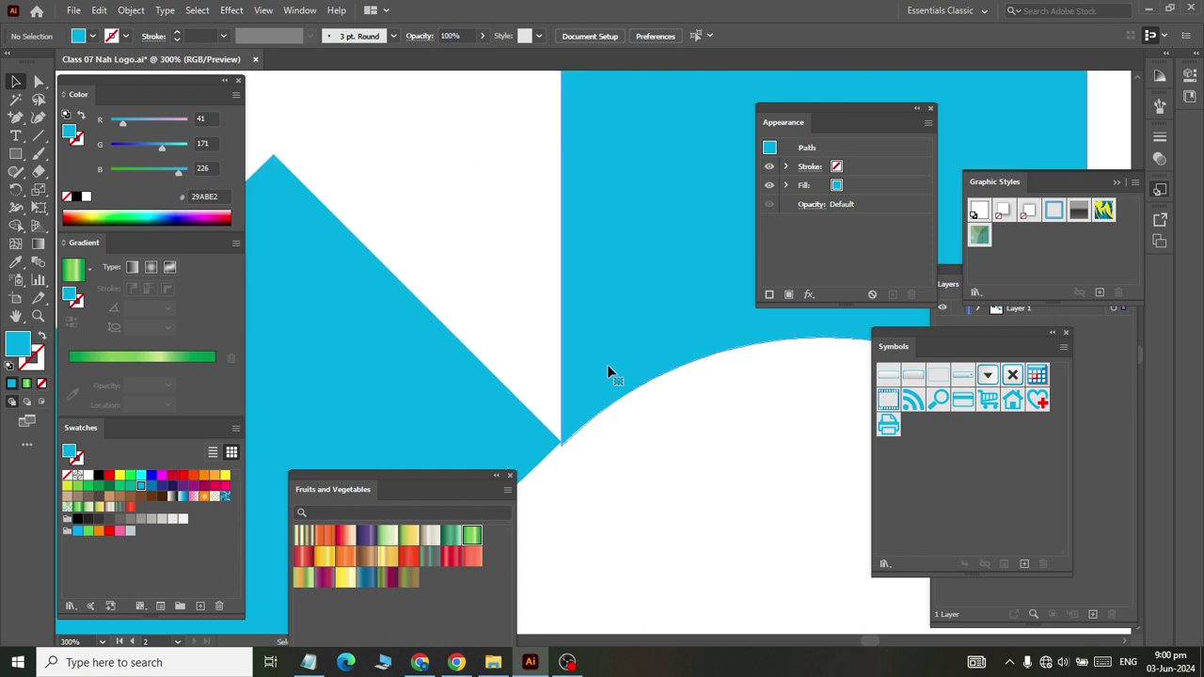
{"action": "left_click_drag", "start_coordinate": [608, 366], "coordinate": [597, 375]}
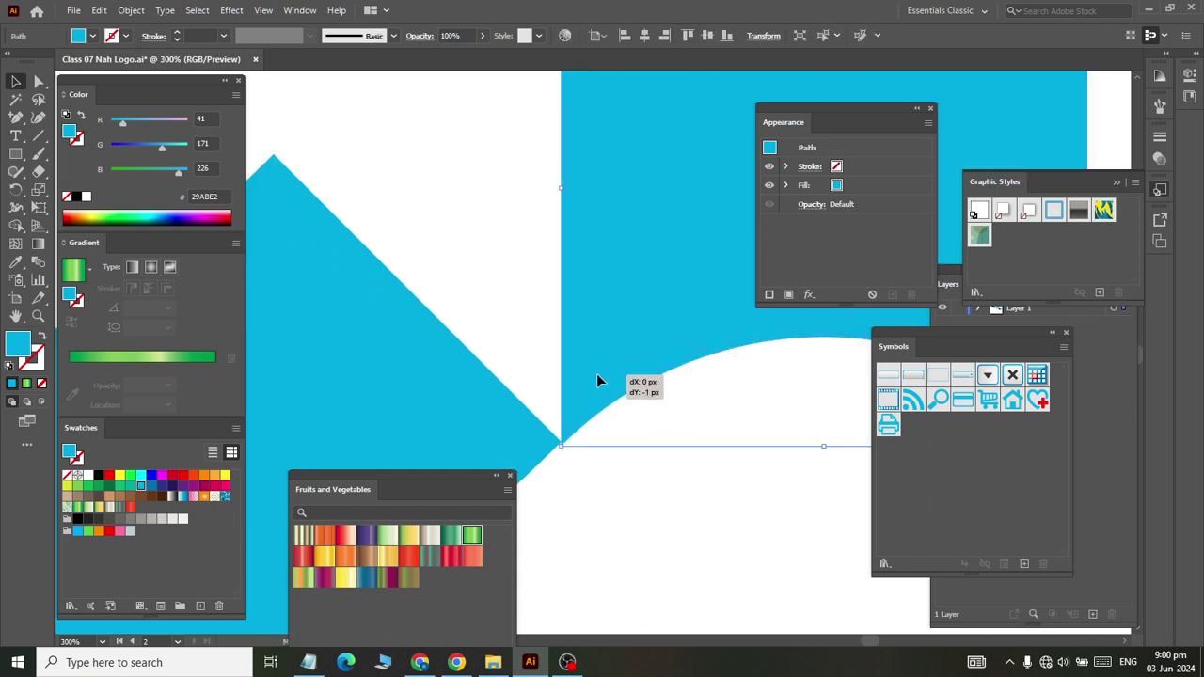
{"action": "scroll", "coordinate": [474, 317], "scroll_direction": "down", "scroll_amount": 1, "text": "alt"}
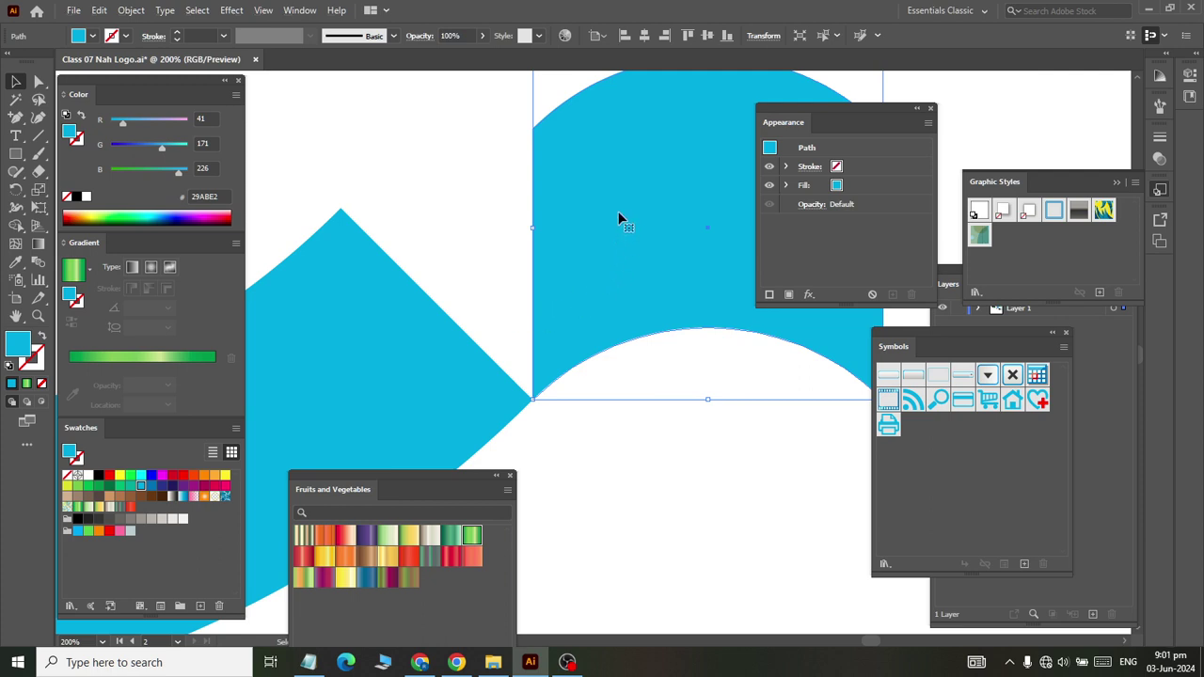
Rotate the blue end shape about 44° counter-clockwise into an upward curl
{"action": "left_click", "coordinate": [15, 188]}
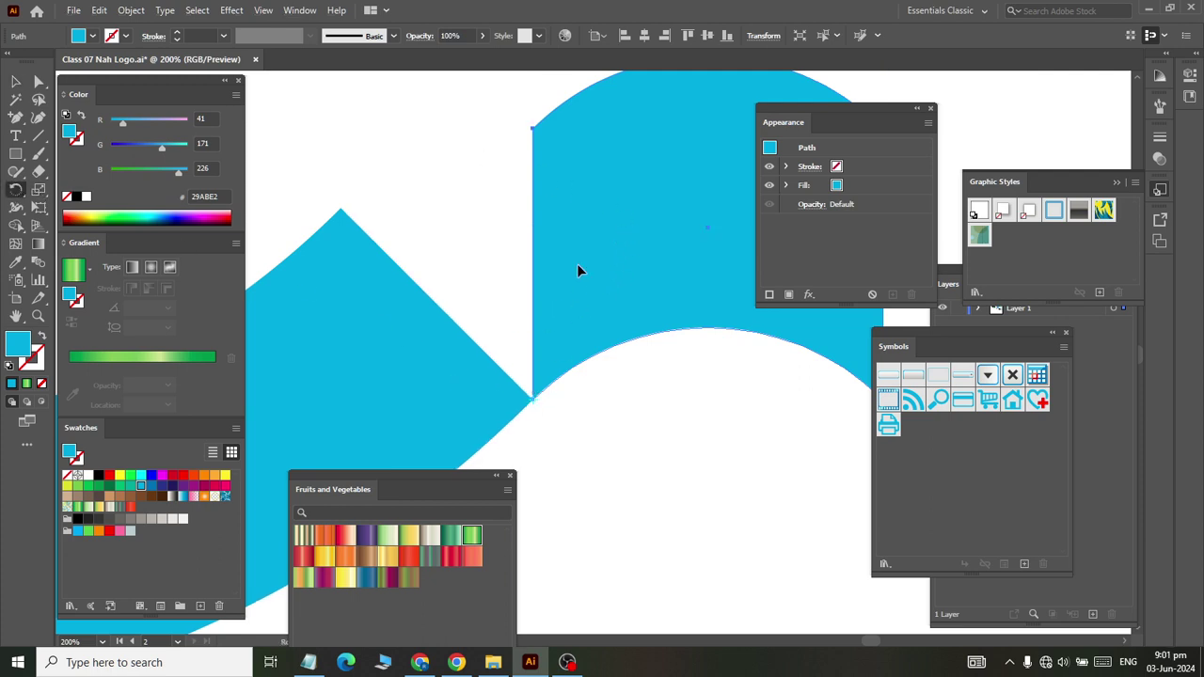
{"action": "left_click_drag", "start_coordinate": [554, 126], "coordinate": [356, 193]}
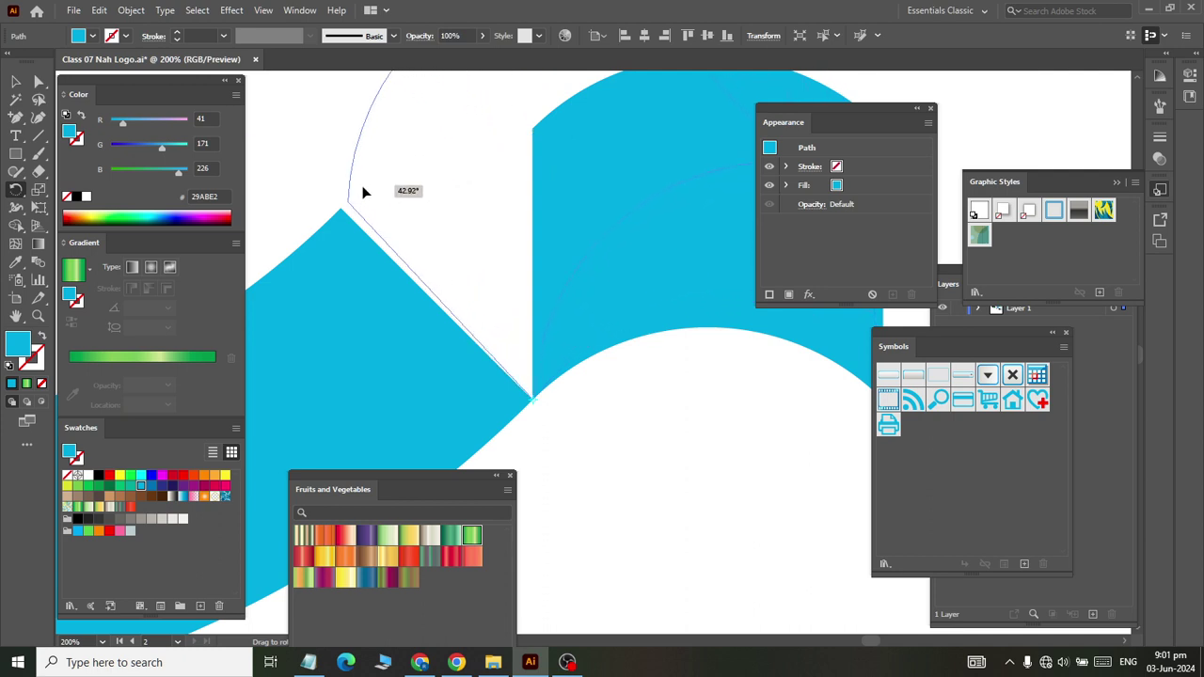
{"action": "left_click_drag", "start_coordinate": [357, 194], "coordinate": [354, 191]}
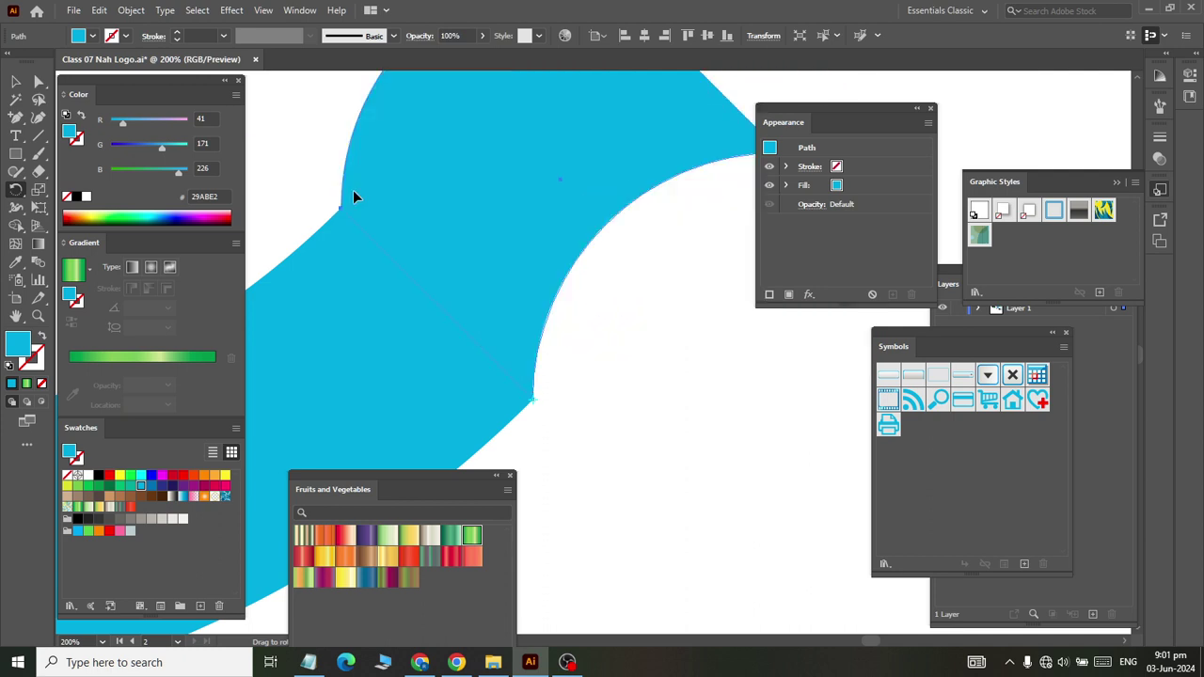
{"action": "scroll", "coordinate": [374, 194], "scroll_direction": "down", "scroll_amount": 3}
{"action": "scroll", "coordinate": [374, 194], "scroll_direction": "down", "scroll_amount": 1}
{"action": "scroll", "coordinate": [413, 170], "scroll_direction": "left", "scroll_amount": 2}
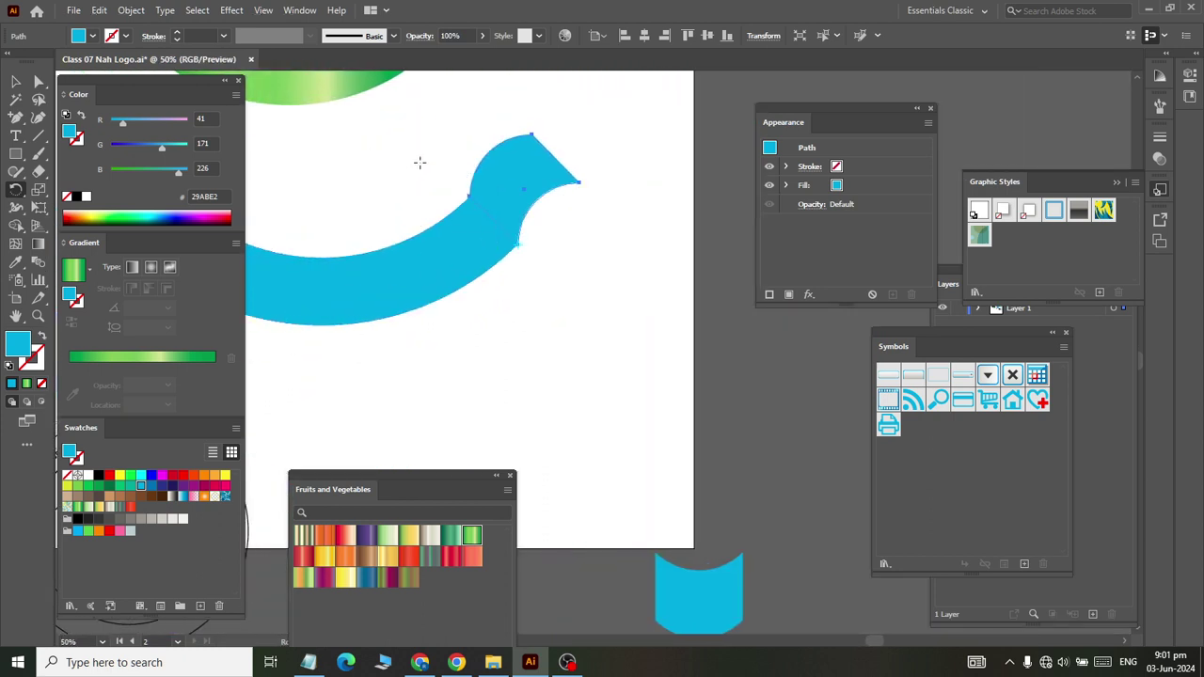
{"action": "scroll", "coordinate": [667, 449], "scroll_direction": "up", "scroll_amount": 2}
{"action": "scroll", "coordinate": [386, 305], "scroll_direction": "down", "scroll_amount": 3}
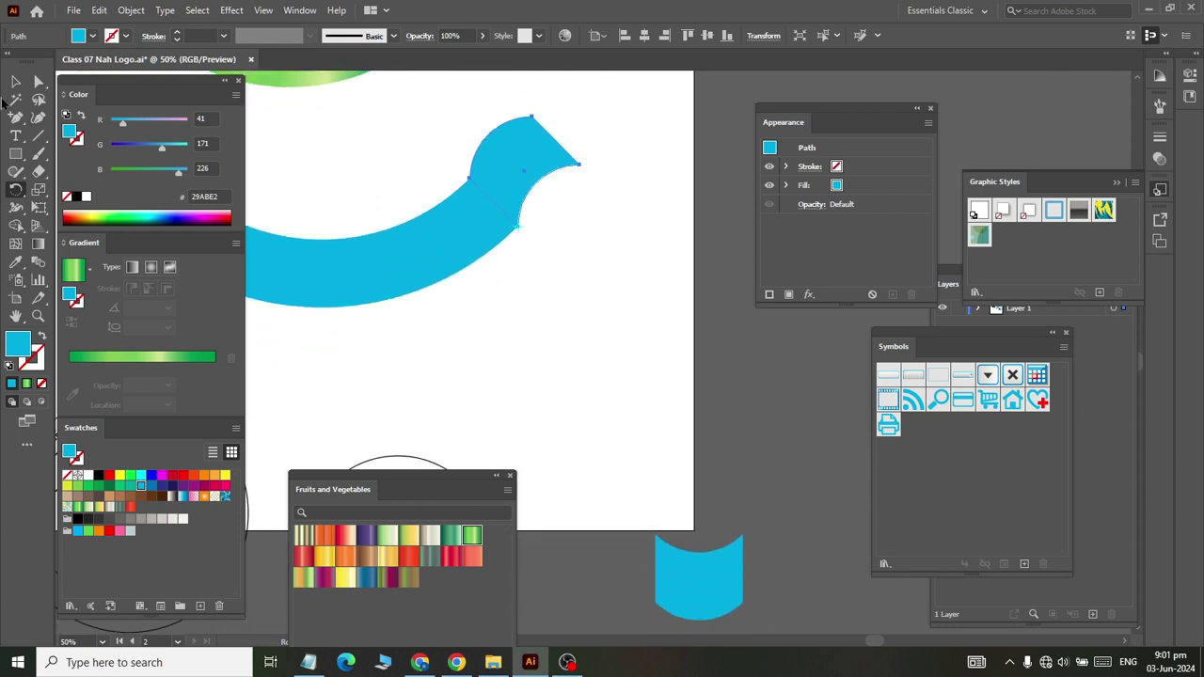
Move the small blue cup shape up beside the ribbon end
{"action": "left_click", "coordinate": [15, 82]}
{"action": "left_click", "coordinate": [659, 432]}
{"action": "left_click_drag", "start_coordinate": [702, 562], "coordinate": [623, 135]}
{"action": "scroll", "coordinate": [611, 279], "scroll_direction": "up", "scroll_amount": 3}
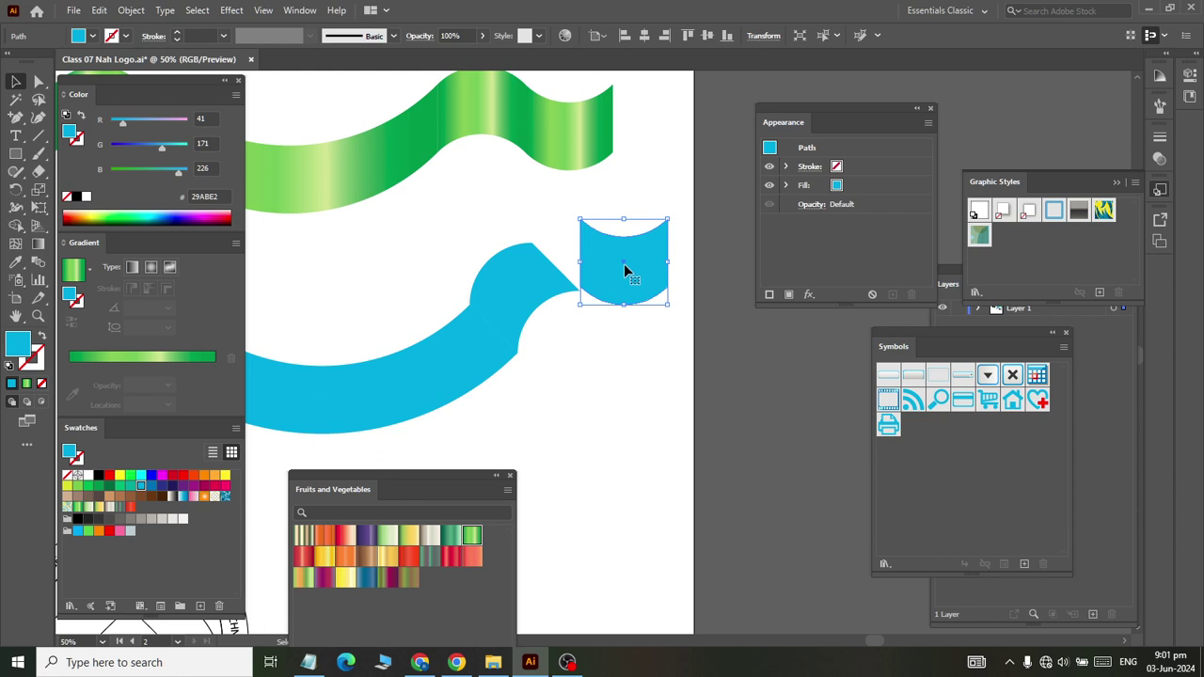
Nudge the blue cup piece down to line up with the ribbon end
{"action": "scroll", "coordinate": [616, 301], "scroll_direction": "up", "scroll_amount": 4}
{"action": "left_click_drag", "start_coordinate": [516, 343], "coordinate": [515, 358]}
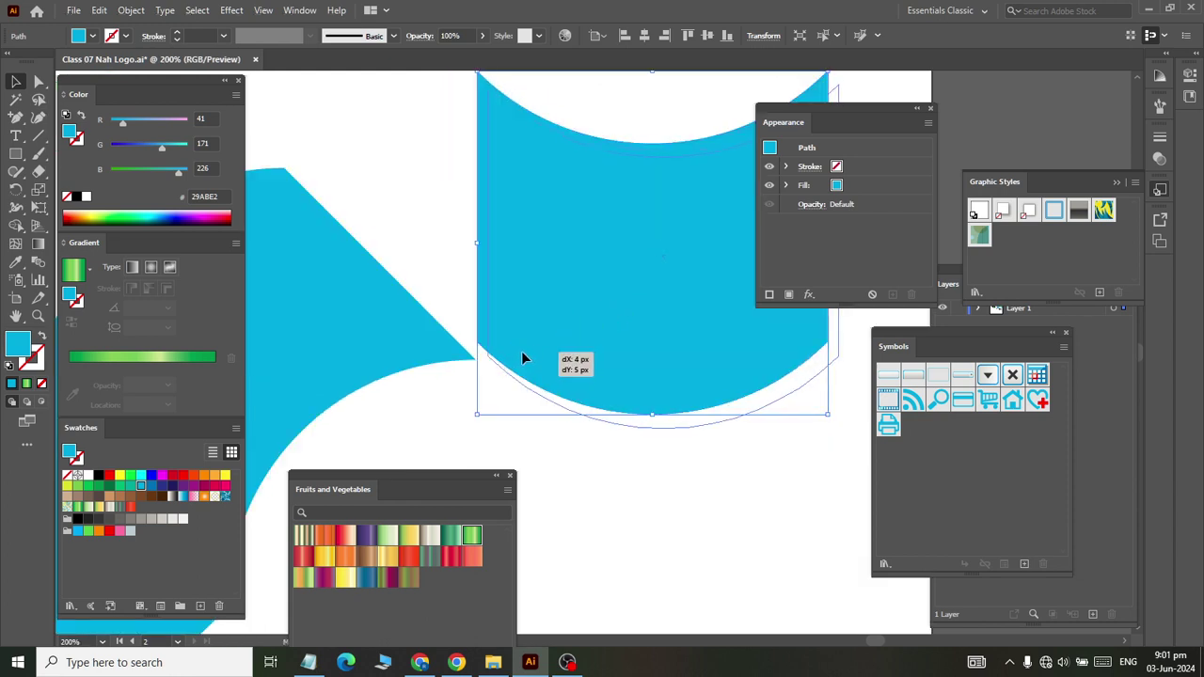
{"action": "scroll", "coordinate": [511, 351], "scroll_direction": "up", "scroll_amount": 2}
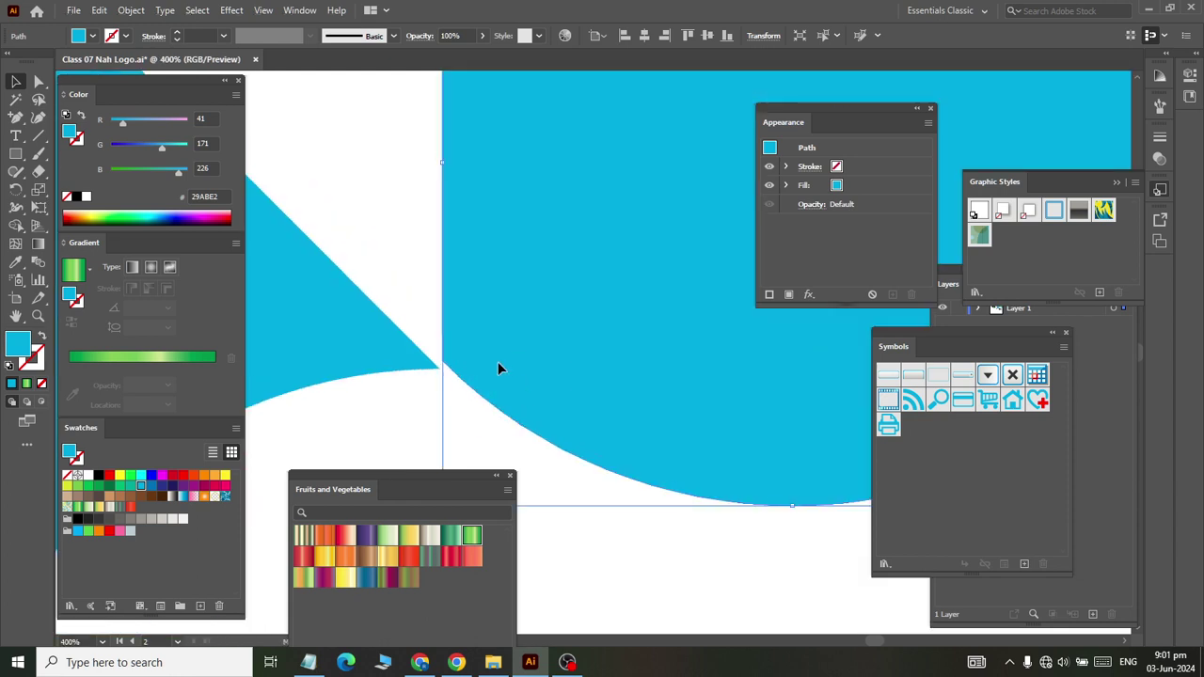
{"action": "left_click_drag", "start_coordinate": [513, 357], "coordinate": [495, 381]}
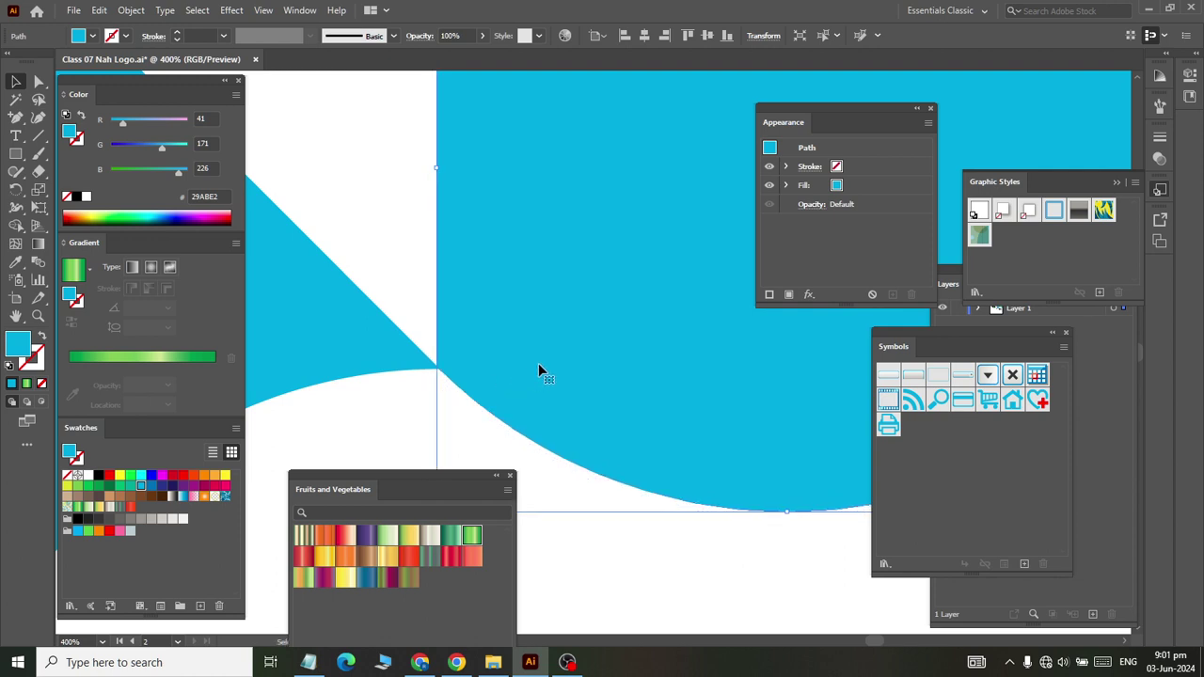
{"action": "scroll", "coordinate": [667, 238], "scroll_direction": "down", "scroll_amount": 1}
{"action": "scroll", "coordinate": [667, 238], "scroll_direction": "down", "scroll_amount": 1}
{"action": "scroll", "coordinate": [629, 219], "scroll_direction": "down", "scroll_amount": 1}
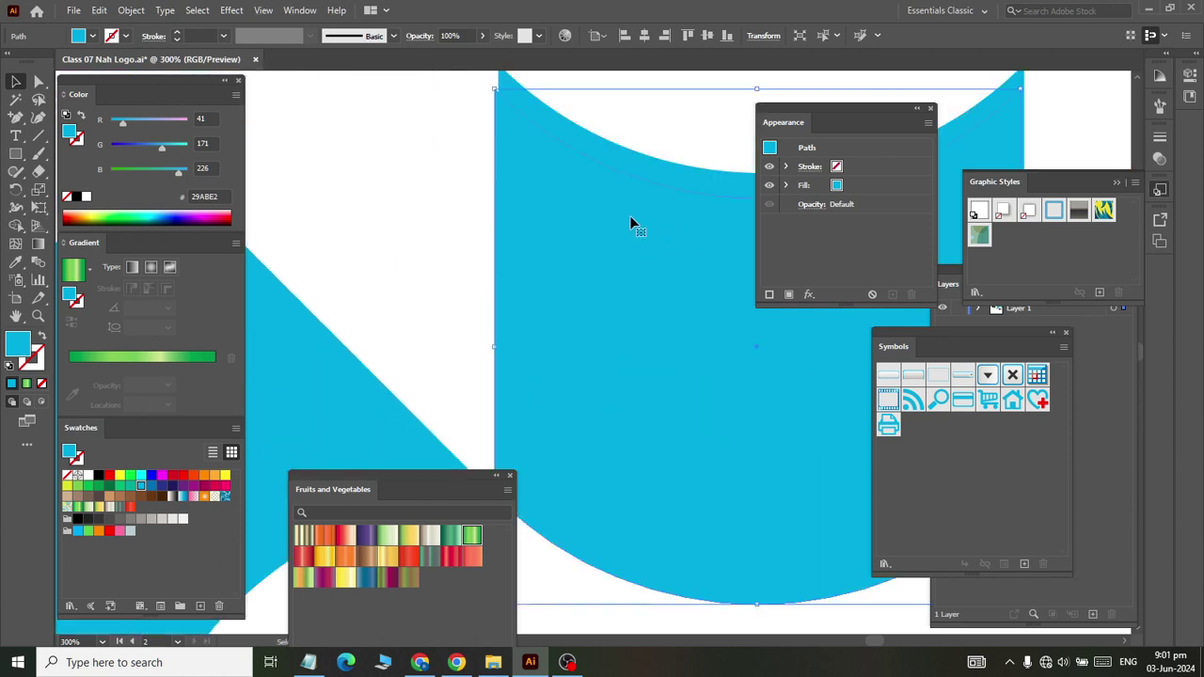
{"action": "scroll", "coordinate": [614, 244], "scroll_direction": "down", "scroll_amount": 1}
Delete an accidental duplicate and seat the blue piece against the ribbon end
{"action": "left_click_drag", "start_coordinate": [636, 273], "coordinate": [685, 455]}
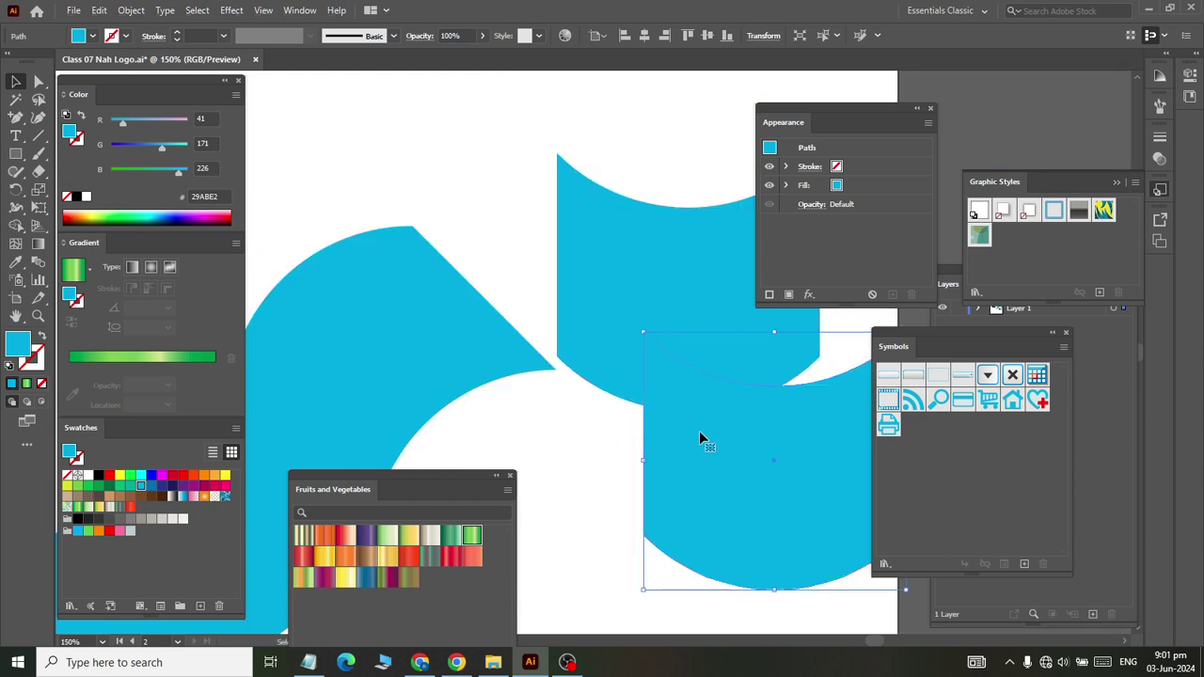
{"action": "key", "text": "Delete"}
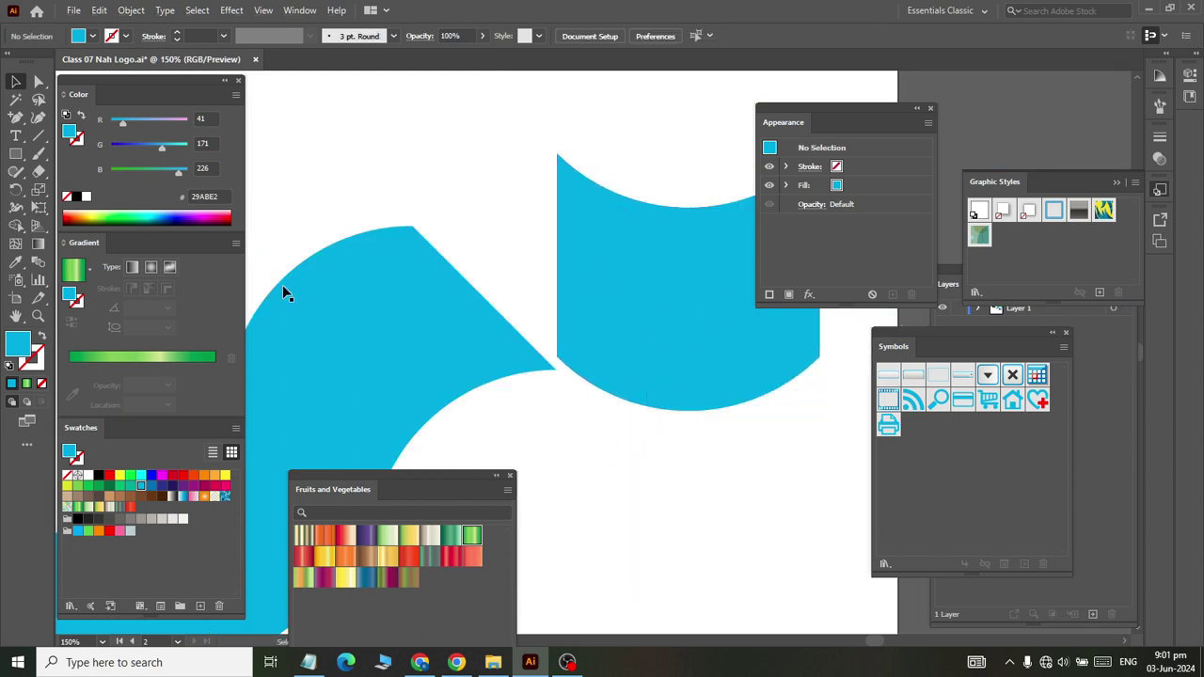
{"action": "scroll", "coordinate": [582, 349], "scroll_direction": "up", "scroll_amount": 1}
{"action": "left_click_drag", "start_coordinate": [586, 373], "coordinate": [614, 386]}
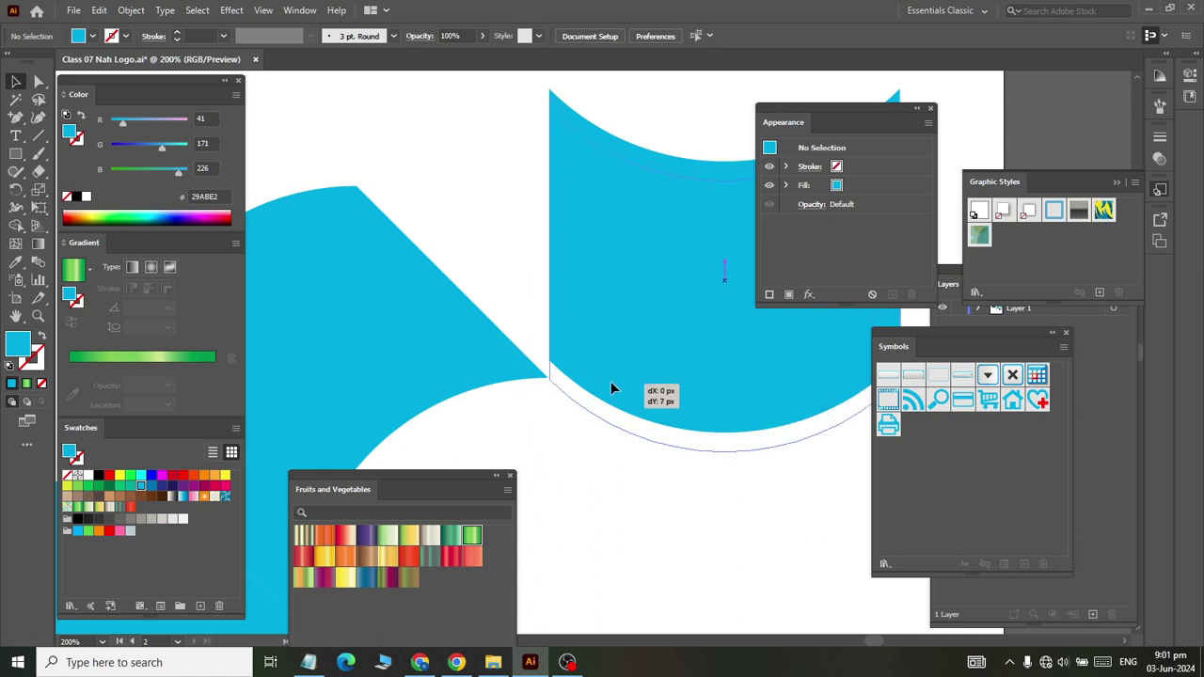
{"action": "left_click_drag", "start_coordinate": [614, 386], "coordinate": [608, 379]}
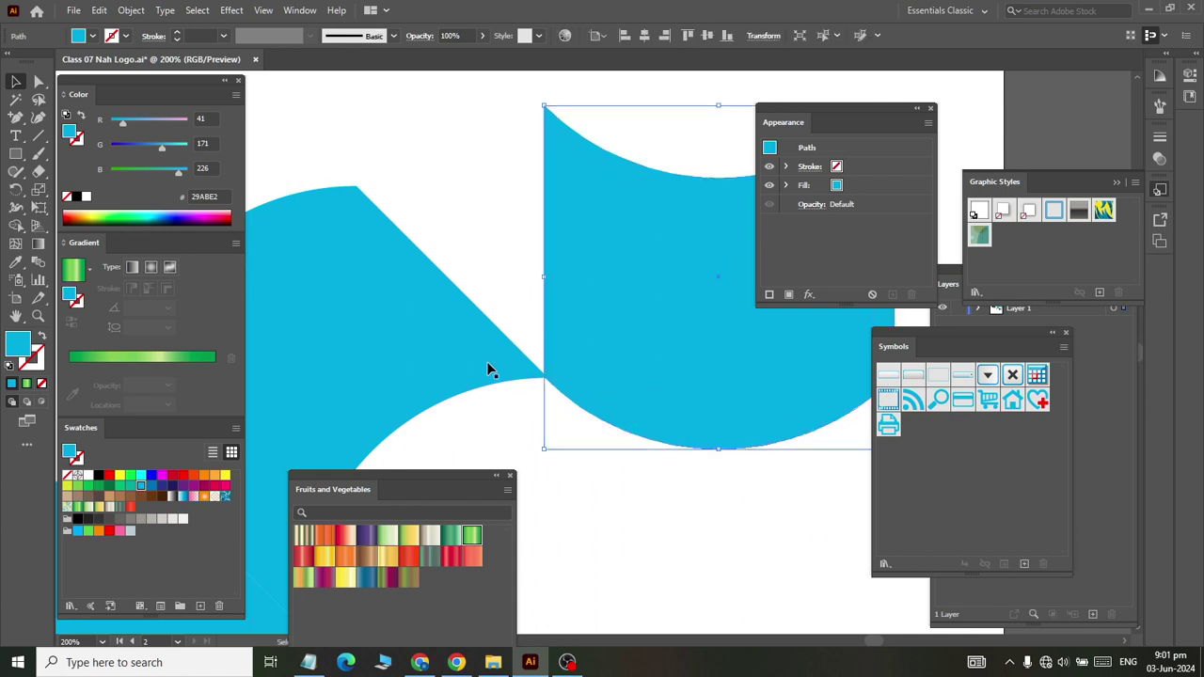
Rotate the blue piece about 45° counter-clockwise onto the curl's tip
{"action": "left_click", "coordinate": [16, 188]}
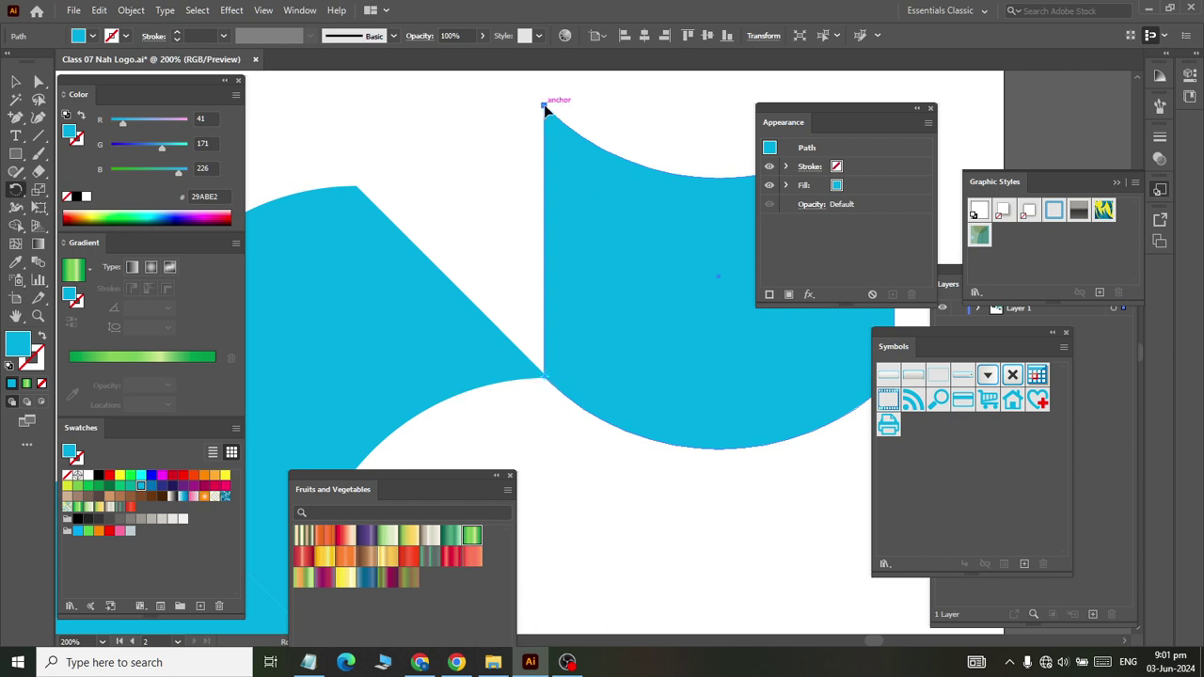
{"action": "left_click_drag", "start_coordinate": [545, 107], "coordinate": [376, 206]}
{"action": "key", "text": "ctrl+minus"}
{"action": "key", "text": "ctrl+minus"}
{"action": "key", "text": "ctrl+minus"}
{"action": "key", "text": "ctrl+minus"}
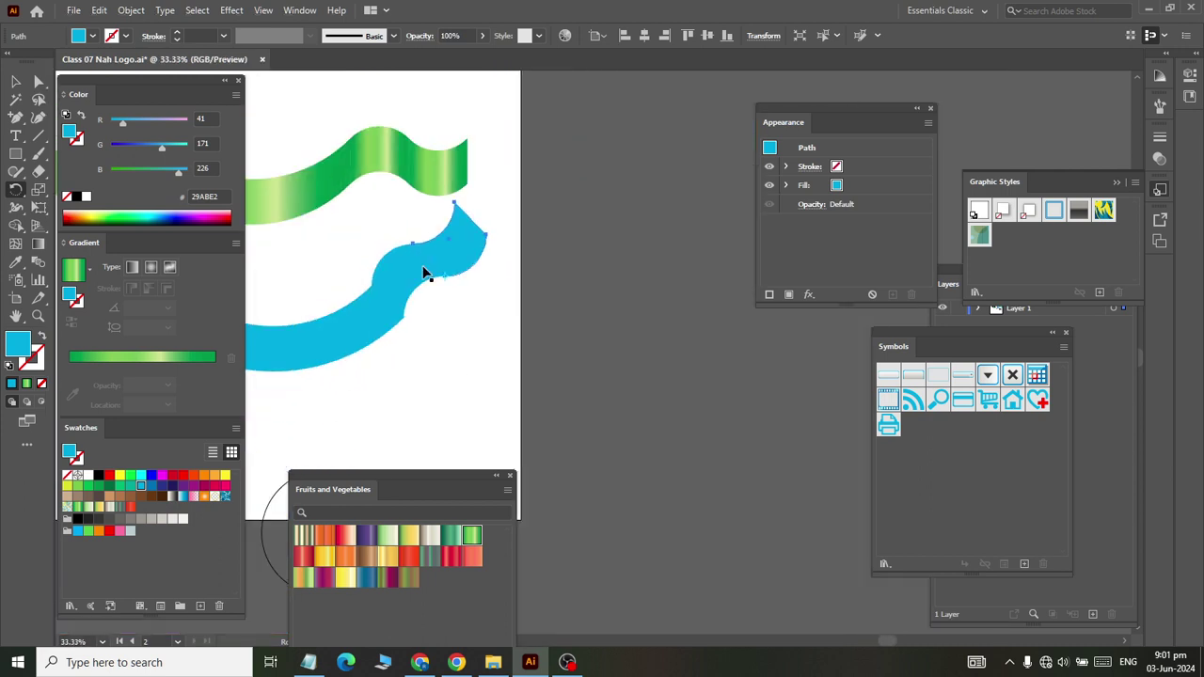
{"action": "key", "text": "ctrl+minus"}
Fill the lower ribbon's arc with the Peridot gradient from Gems and Jewels
{"action": "left_click", "coordinate": [16, 83]}
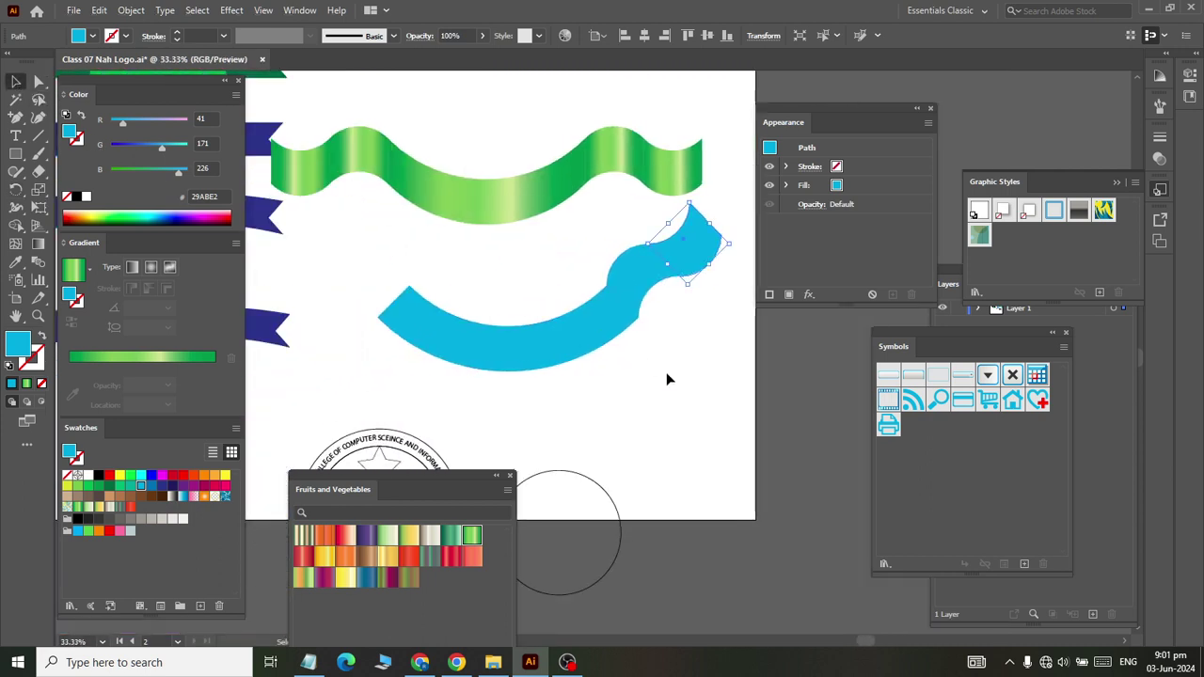
{"action": "left_click", "coordinate": [666, 371]}
{"action": "left_click", "coordinate": [540, 360]}
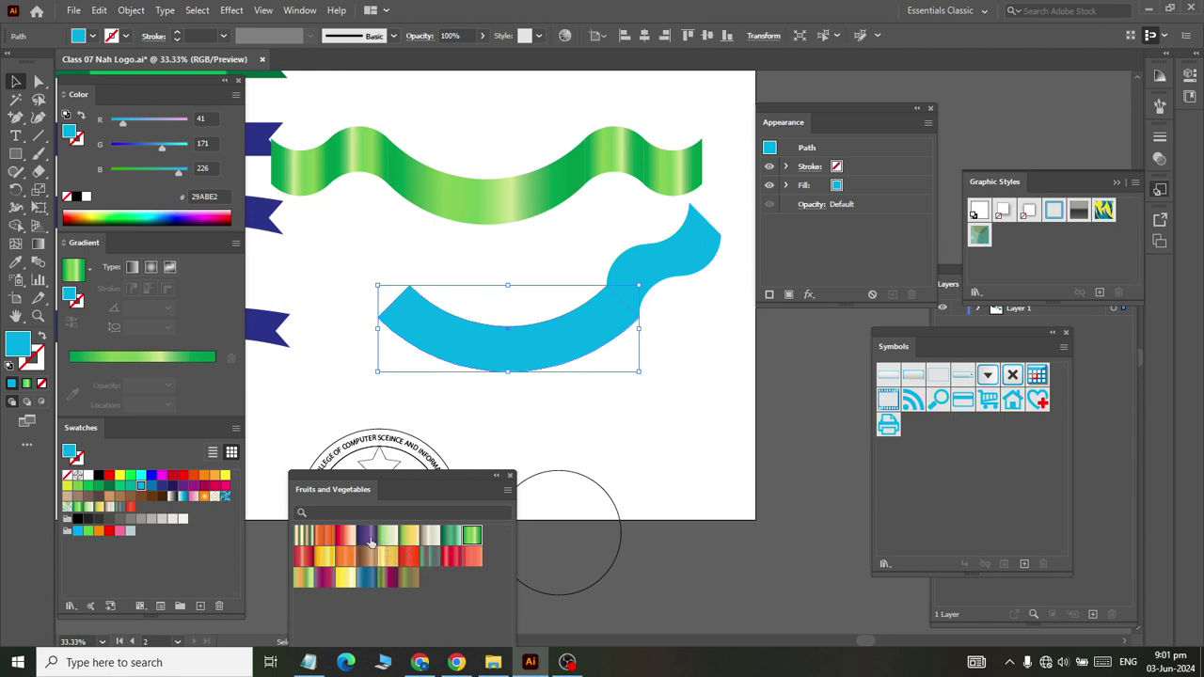
{"action": "left_click_drag", "start_coordinate": [390, 483], "coordinate": [682, 400]}
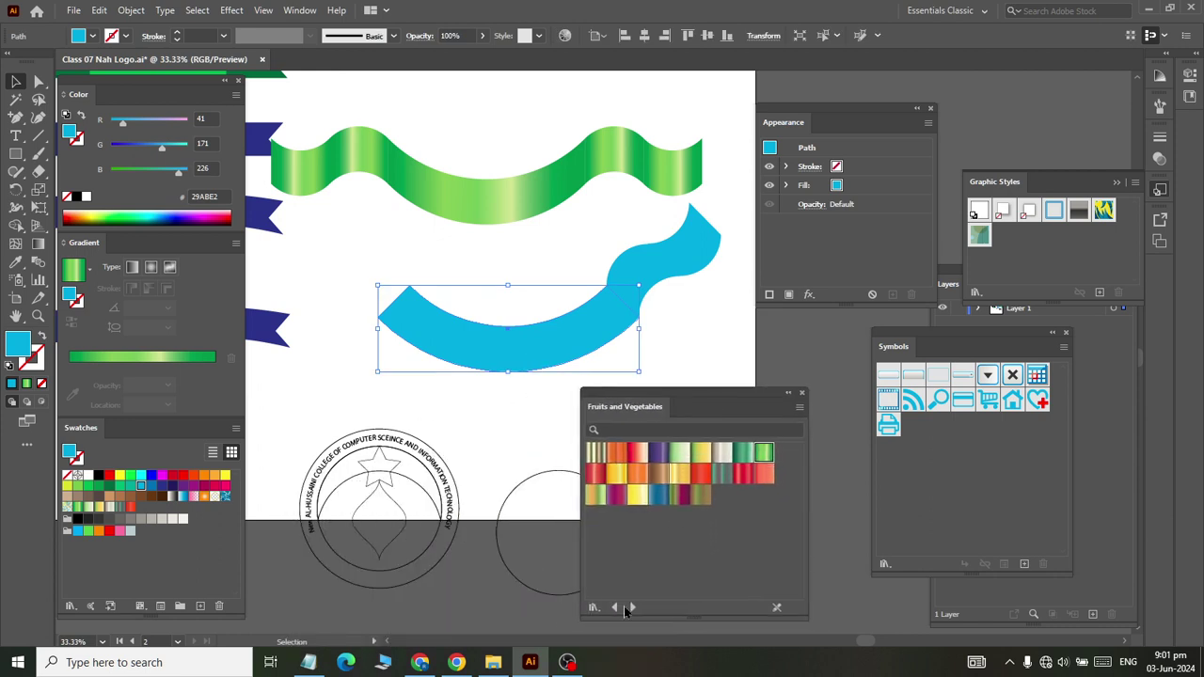
{"action": "left_click", "coordinate": [631, 608]}
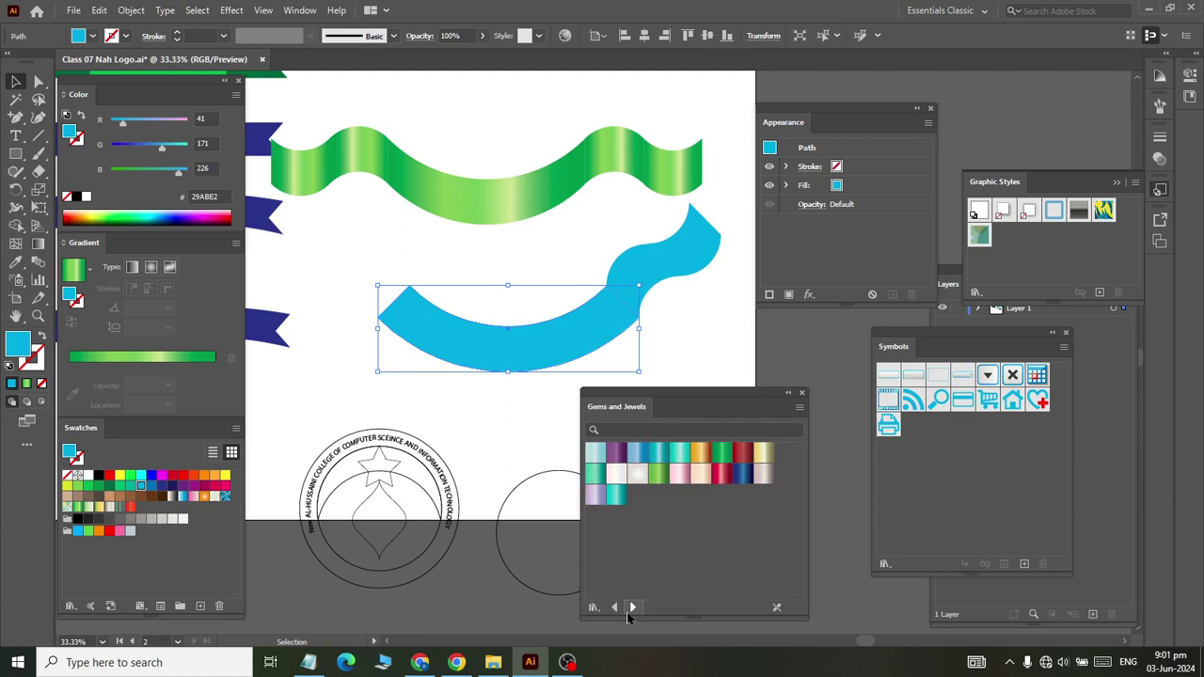
{"action": "left_click", "coordinate": [659, 475]}
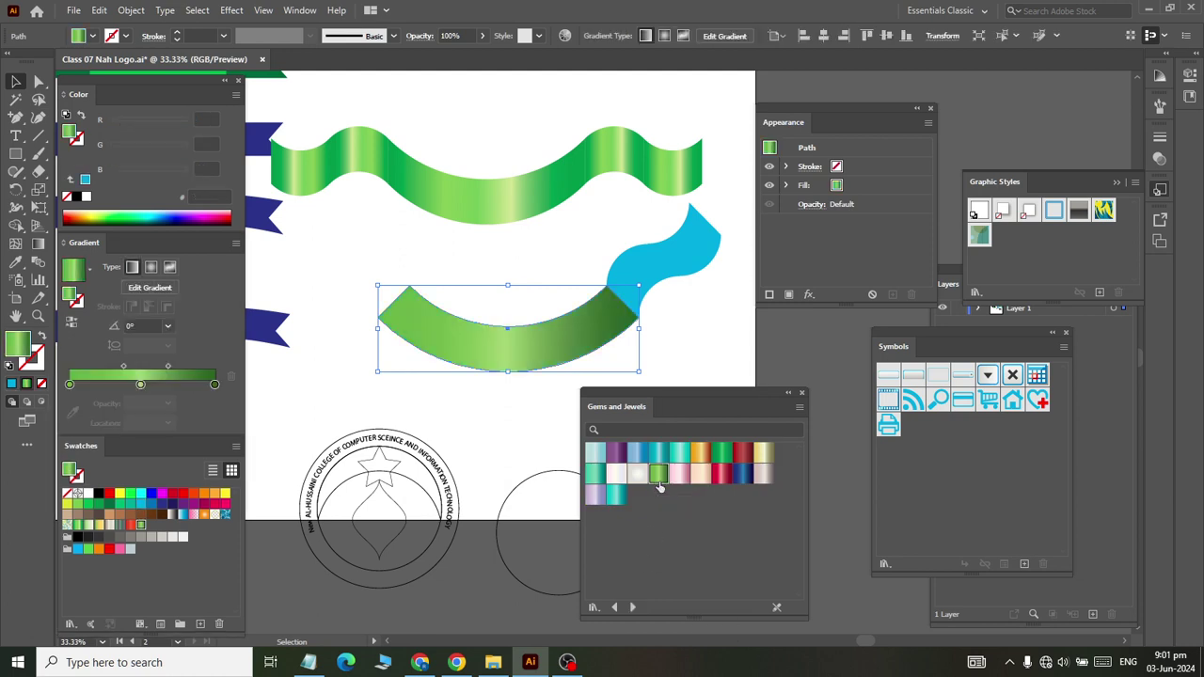
Move the wave end piece onto the arc's end and fill it with Peridot
{"action": "left_click", "coordinate": [630, 268]}
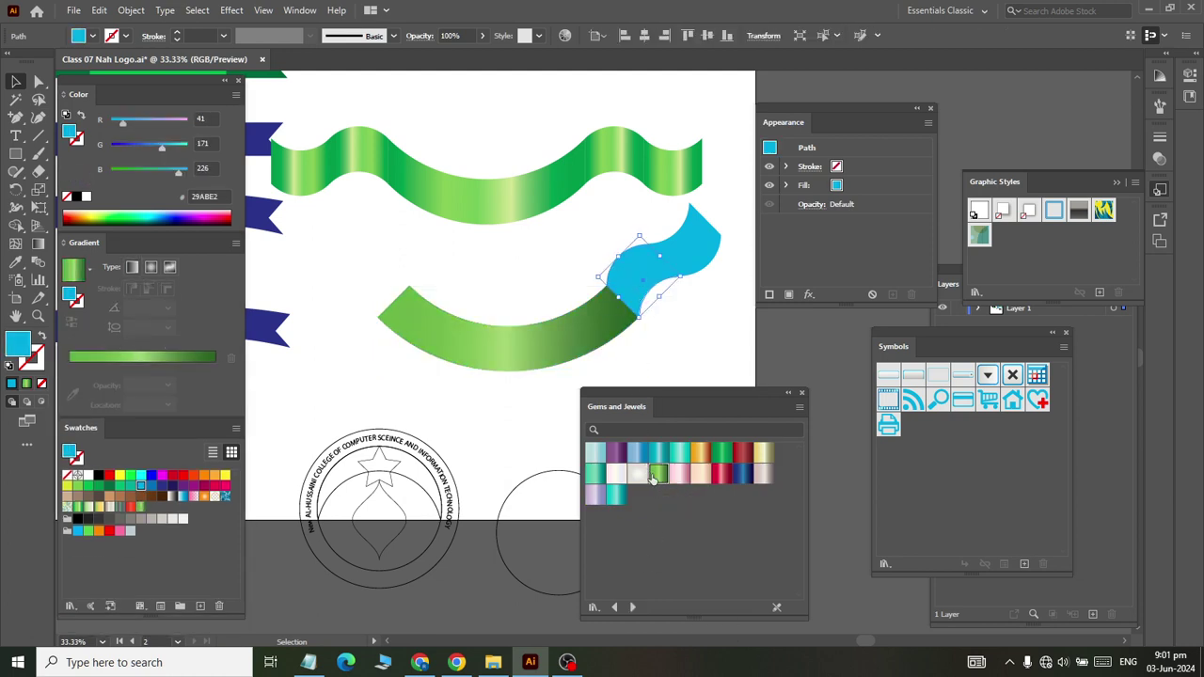
{"action": "left_click_drag", "start_coordinate": [659, 275], "coordinate": [687, 251]}
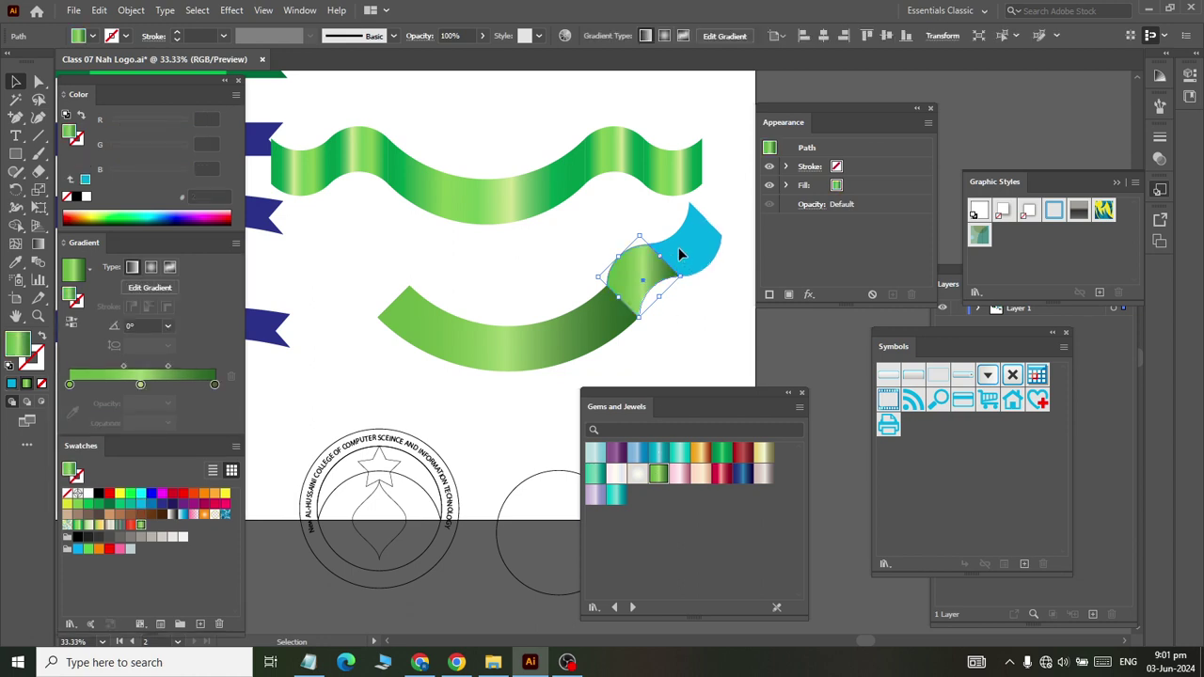
{"action": "left_click", "coordinate": [658, 475]}
{"action": "left_click", "coordinate": [710, 344]}
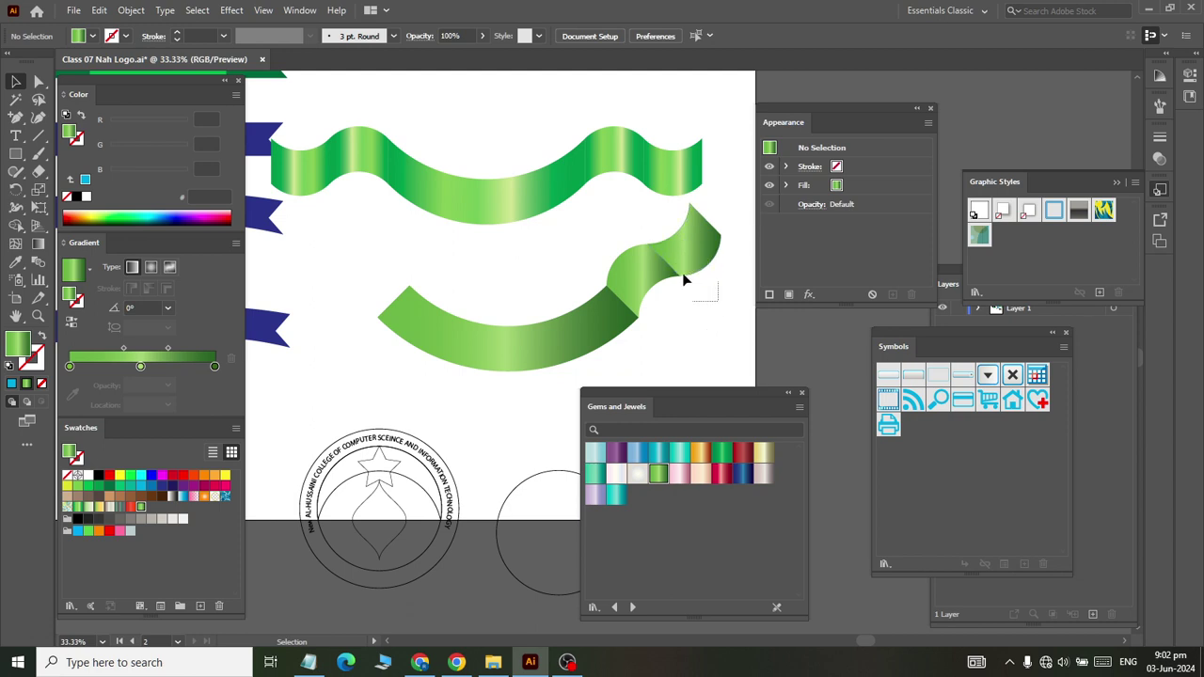
{"action": "left_click", "coordinate": [648, 252]}
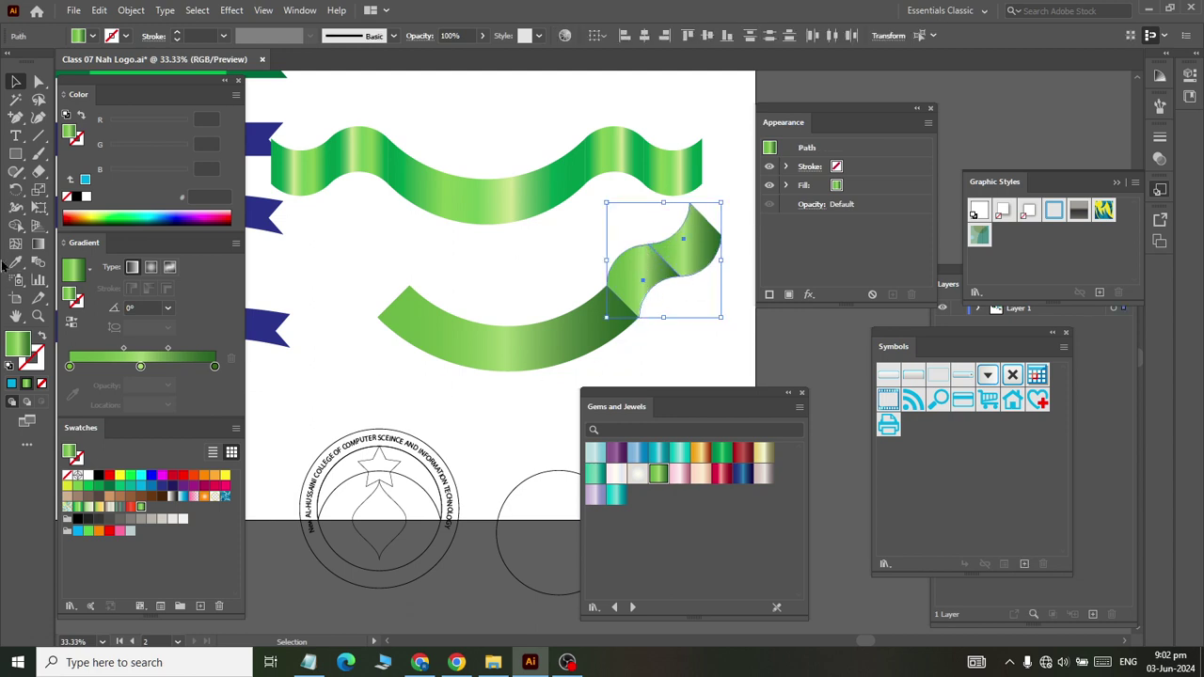
Reflect a copy of the folded end across the ribbon's centre onto the left side
{"action": "mouse_move", "coordinate": [16, 188]}
{"action": "left_mouse_down"}
{"action": "mouse_move", "coordinate": [42, 218]}
{"action": "mouse_move", "coordinate": [85, 208]}
{"action": "left_mouse_up"}
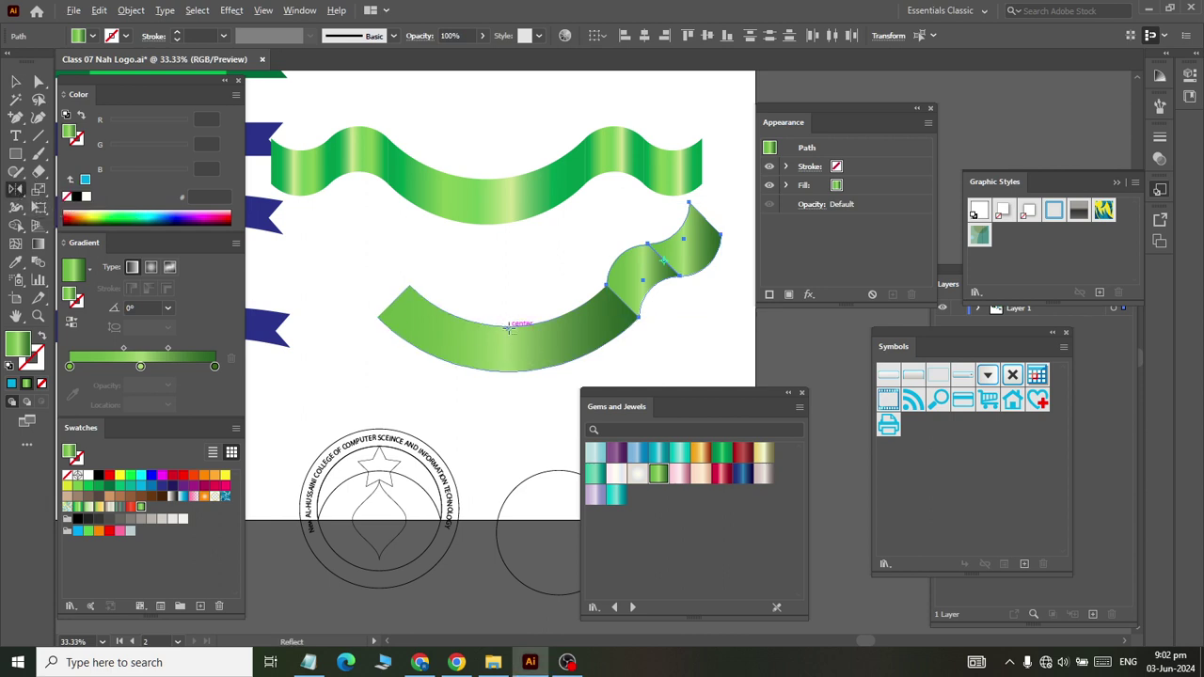
{"action": "left_click", "coordinate": [509, 327], "text": "alt"}
{"action": "left_click", "coordinate": [621, 334]}
{"action": "left_click", "coordinate": [15, 82]}
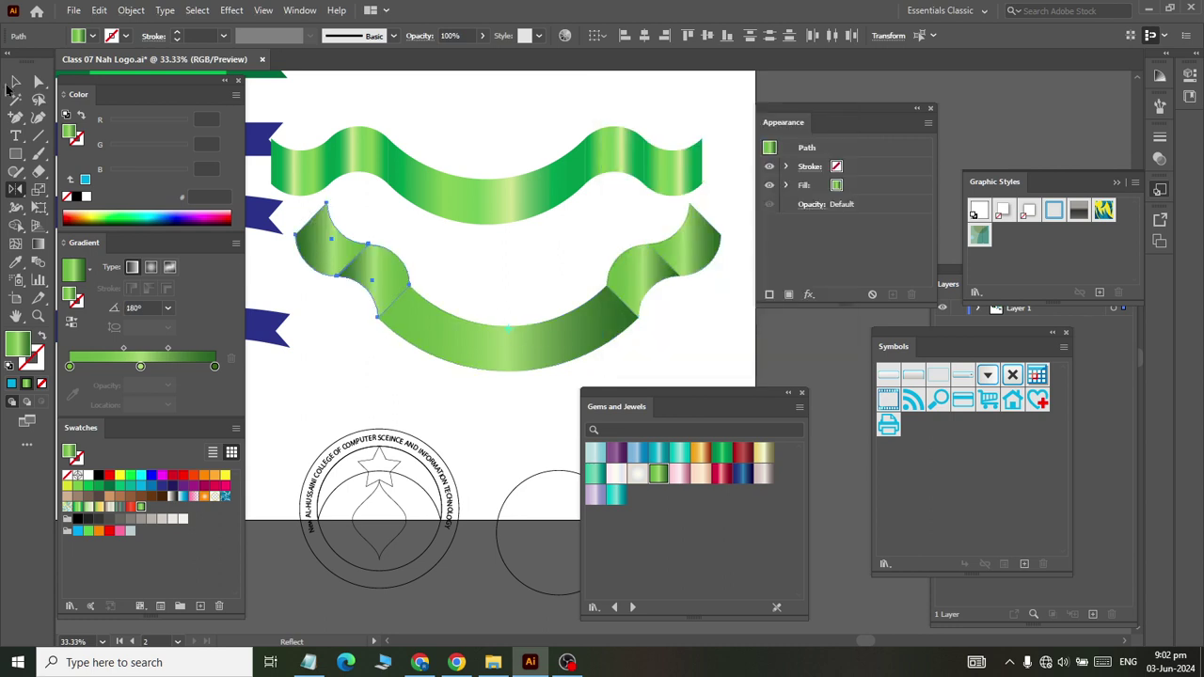
{"action": "left_click", "coordinate": [348, 254]}
{"action": "left_click", "coordinate": [483, 396]}
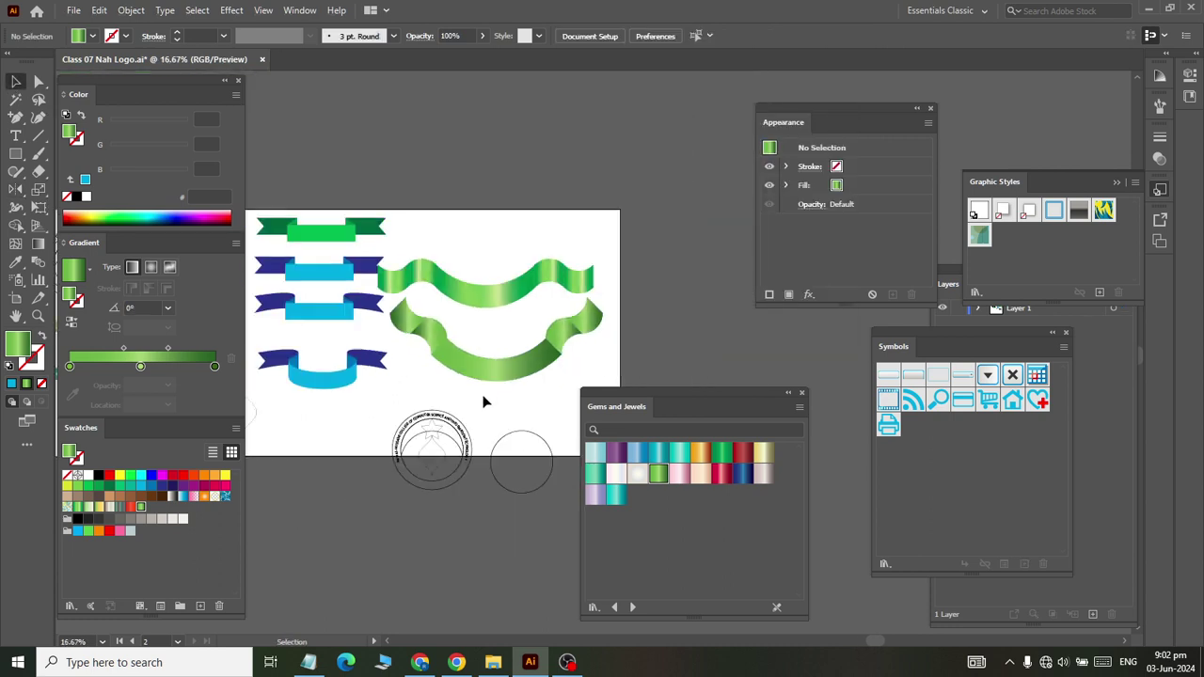
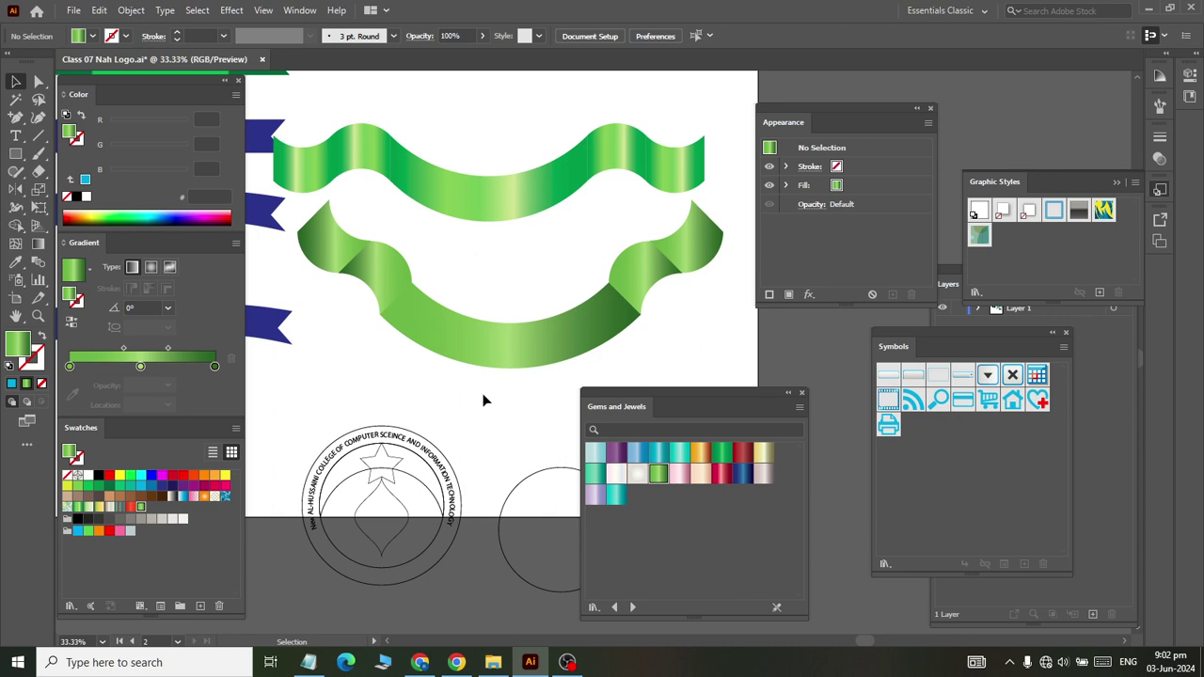
Angle the gradient on the lower ribbon's small right fold diagonally to -135°
{"action": "left_click", "coordinate": [640, 297]}
{"action": "left_click", "coordinate": [36, 246]}
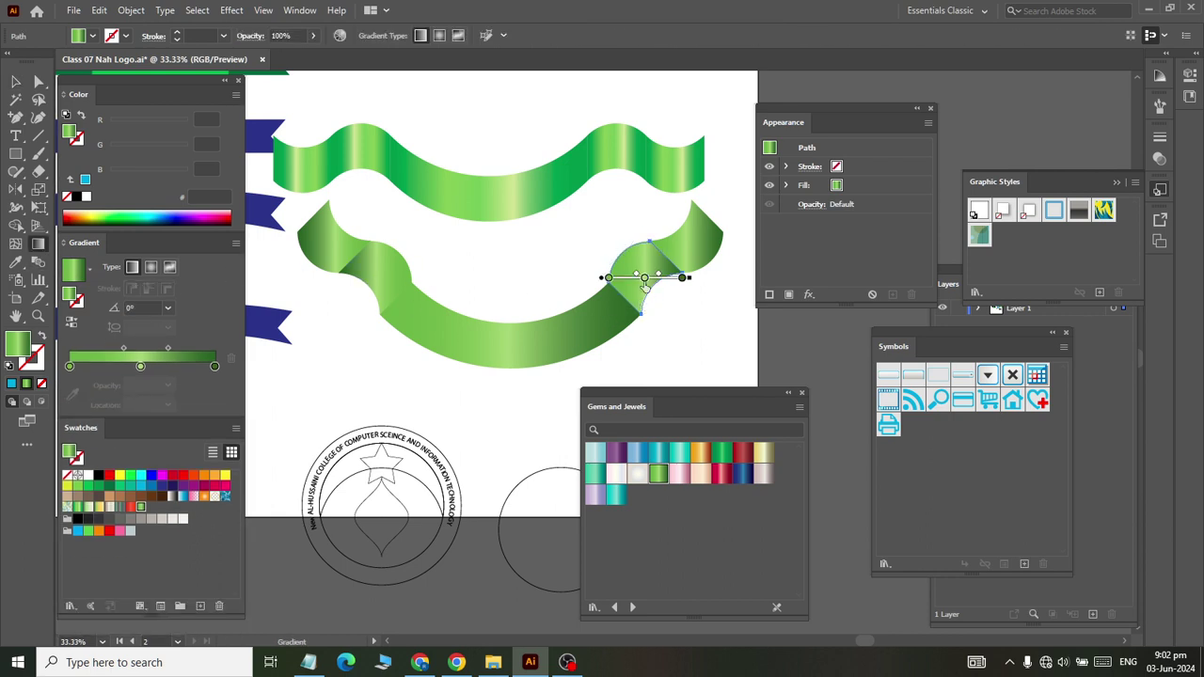
{"action": "left_click_drag", "start_coordinate": [621, 252], "coordinate": [664, 297]}
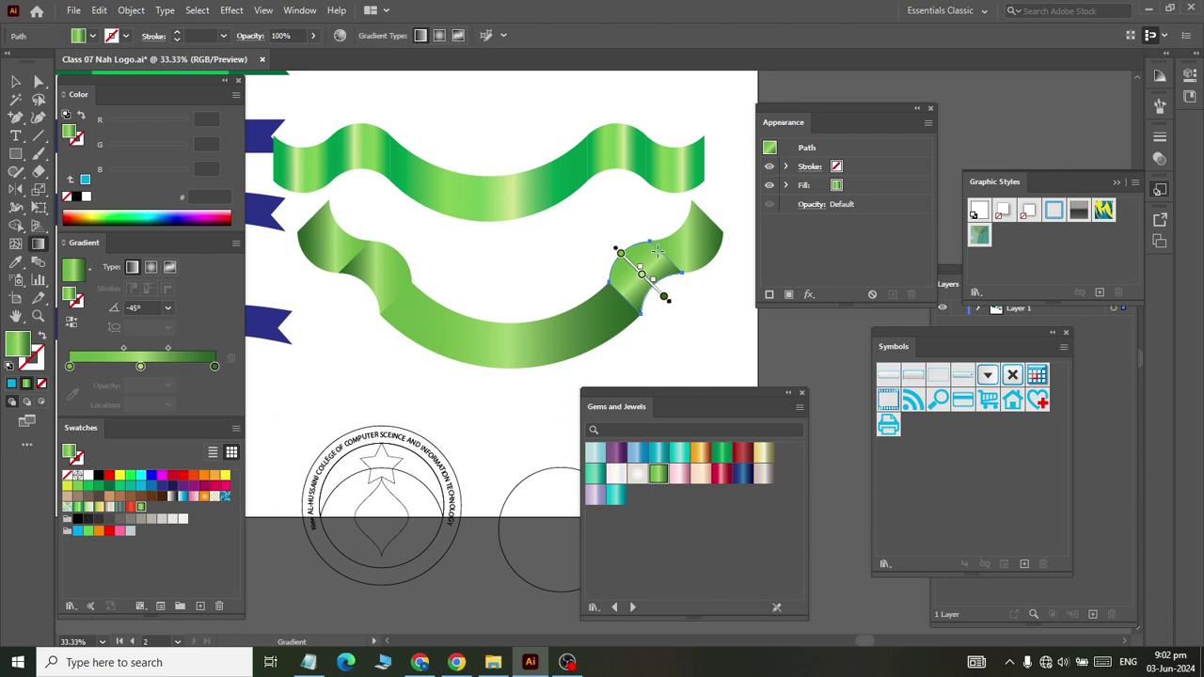
{"action": "left_click_drag", "start_coordinate": [662, 252], "coordinate": [621, 293]}
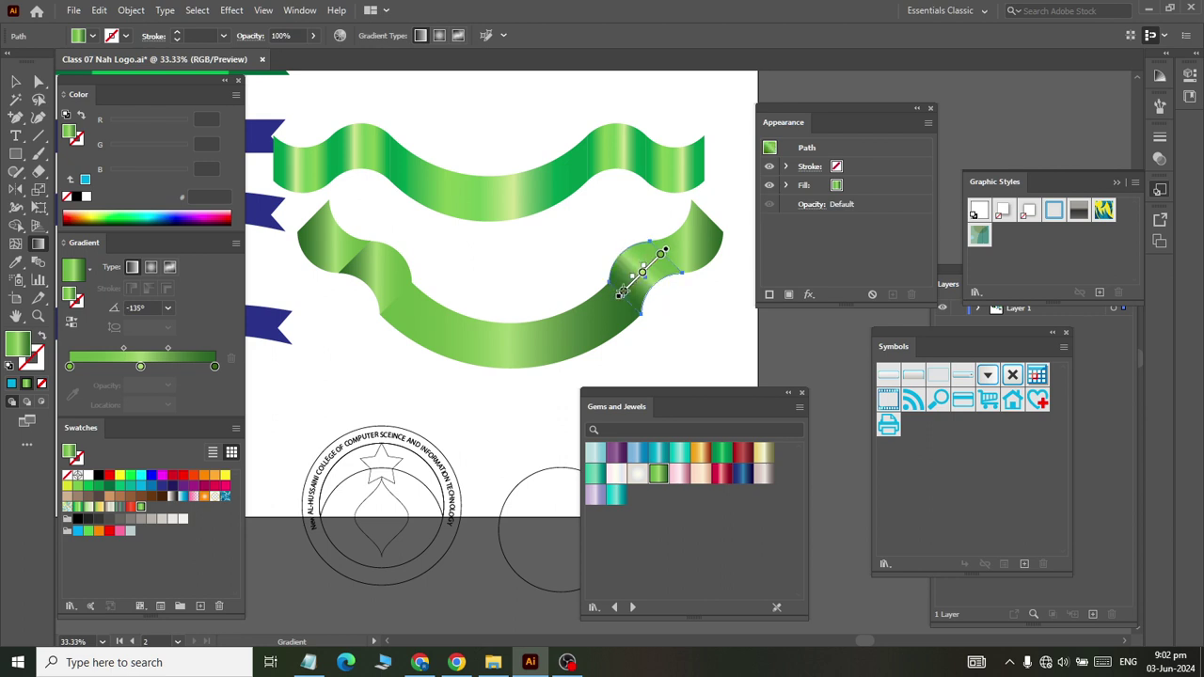
{"action": "left_click", "coordinate": [15, 82]}
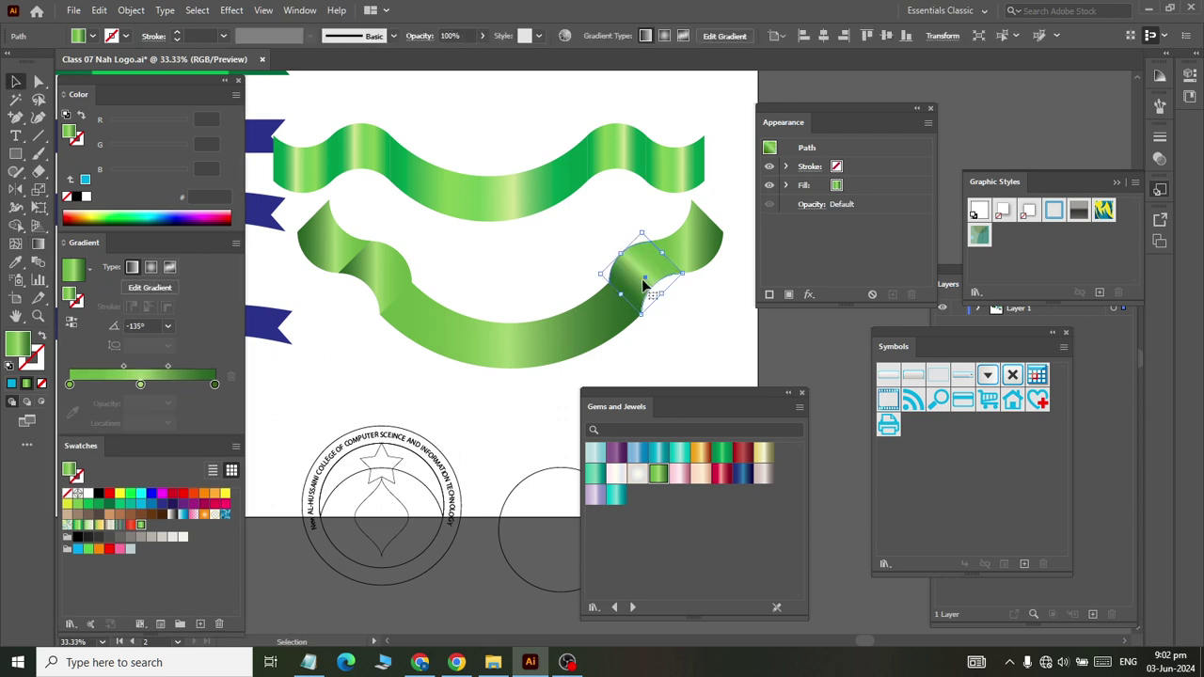
Angle the upper-right fold's gradient to -135°
{"action": "left_click", "coordinate": [672, 308]}
{"action": "left_click", "coordinate": [685, 244]}
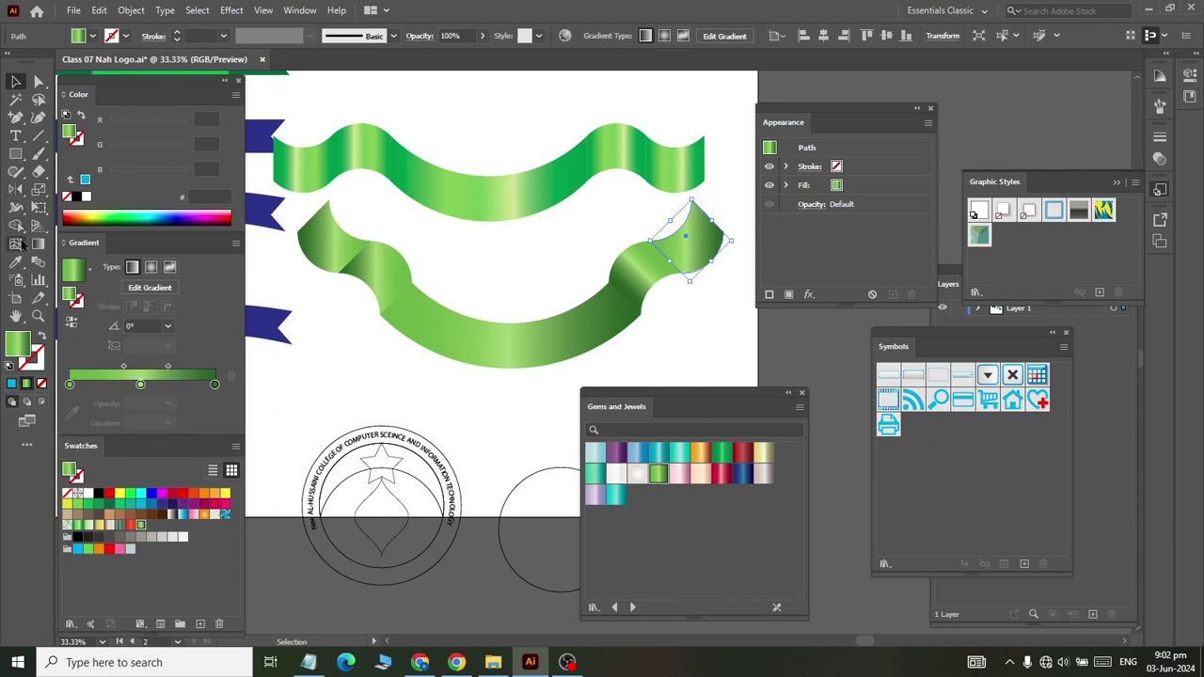
{"action": "left_click", "coordinate": [38, 245]}
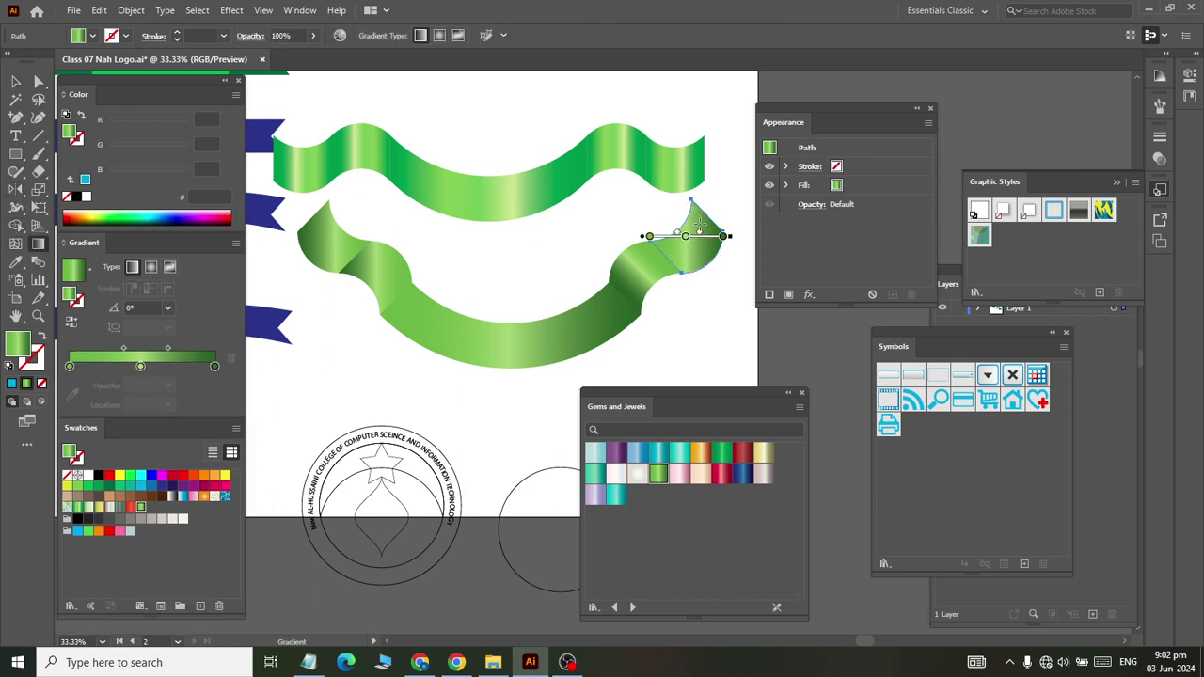
{"action": "left_click_drag", "start_coordinate": [711, 220], "coordinate": [669, 265]}
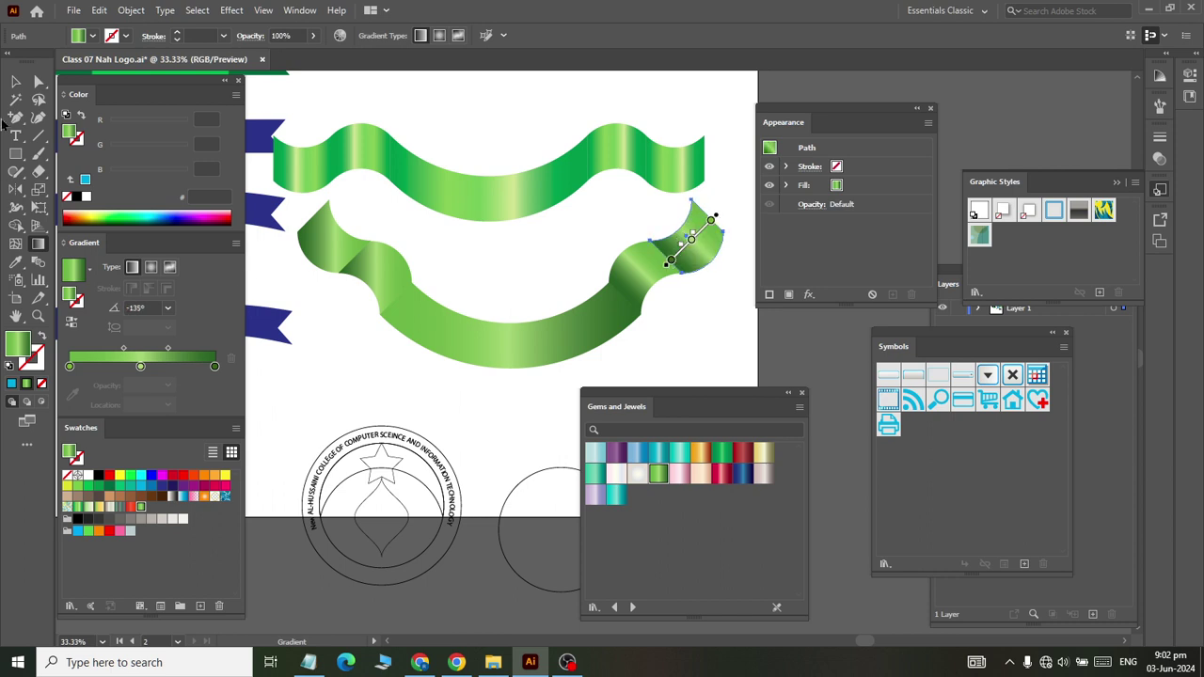
{"action": "left_click", "coordinate": [15, 81]}
{"action": "left_click", "coordinate": [721, 352]}
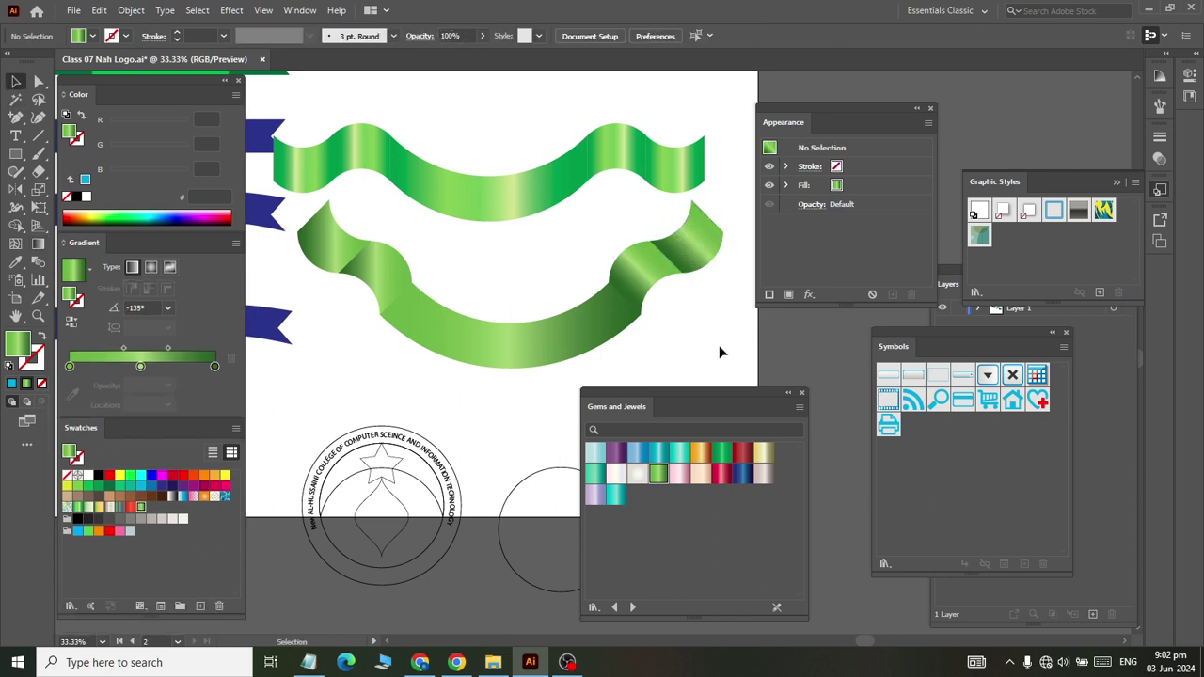
Eyedropper the right fold's gradient onto the left fold and angle it to -45°
{"action": "left_click", "coordinate": [659, 267]}
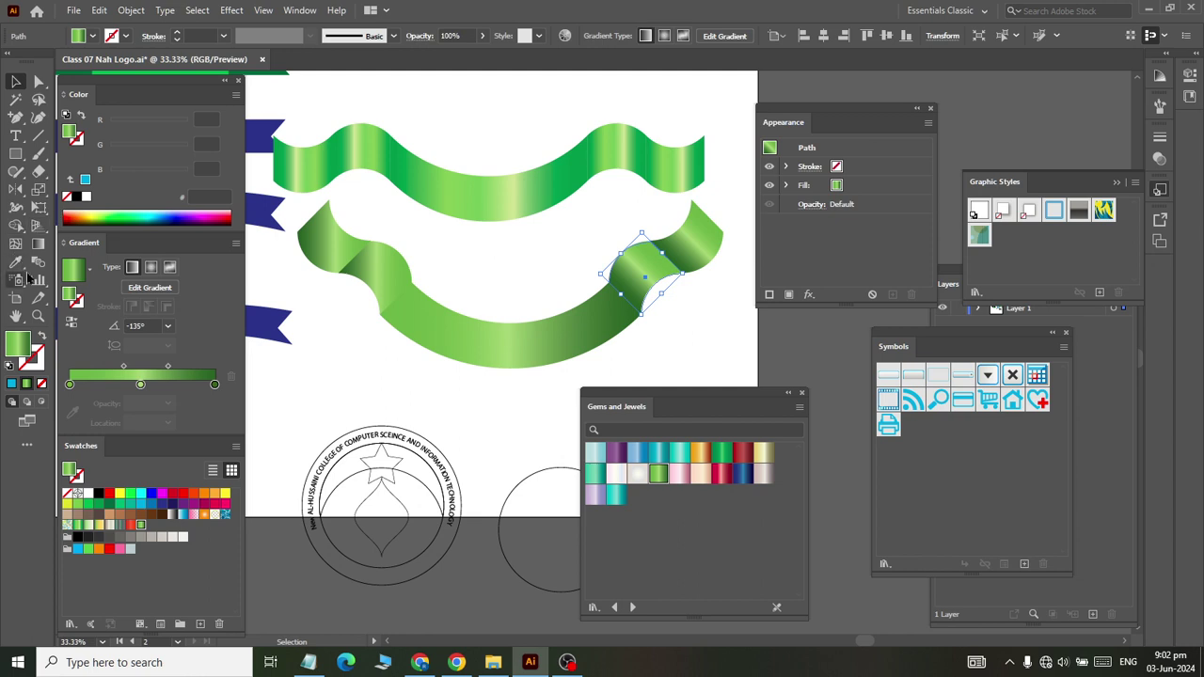
{"action": "left_click", "coordinate": [370, 277]}
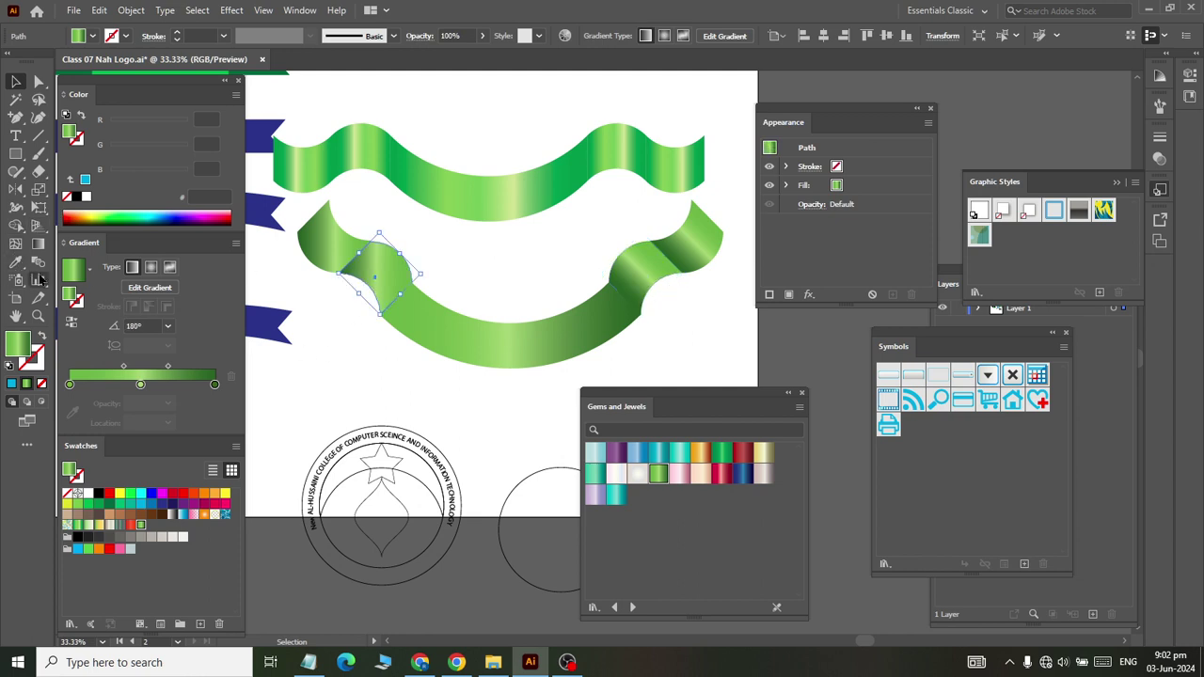
{"action": "left_click", "coordinate": [19, 265]}
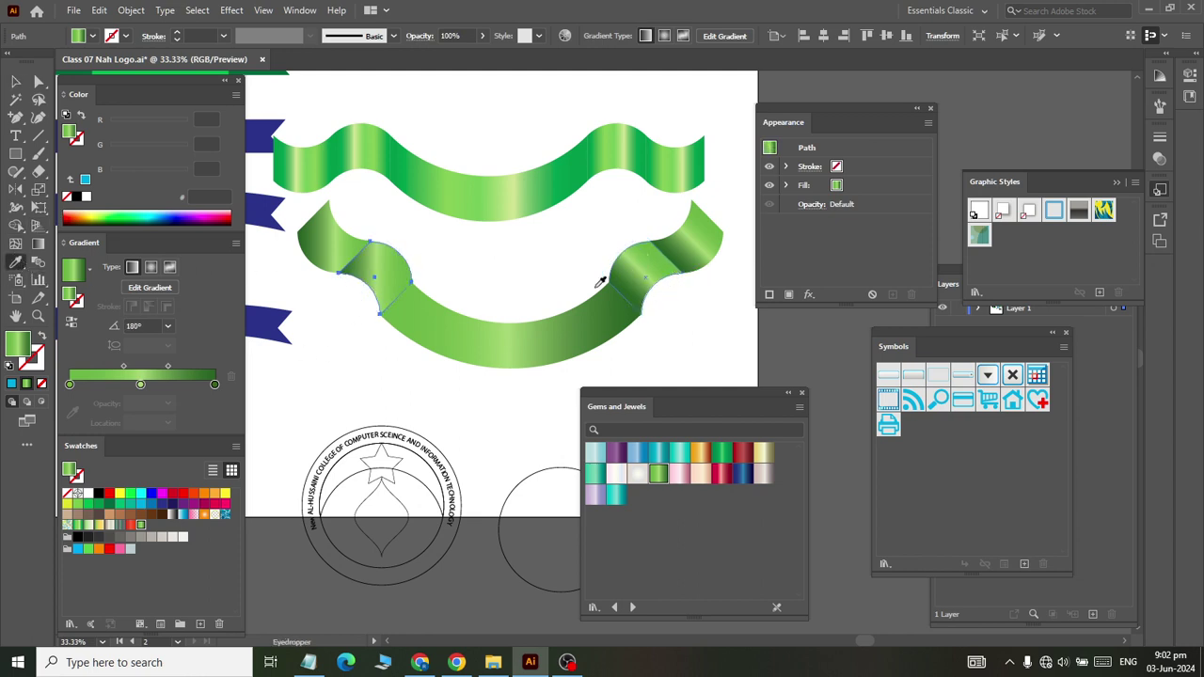
{"action": "left_click", "coordinate": [663, 268]}
{"action": "left_click", "coordinate": [37, 243]}
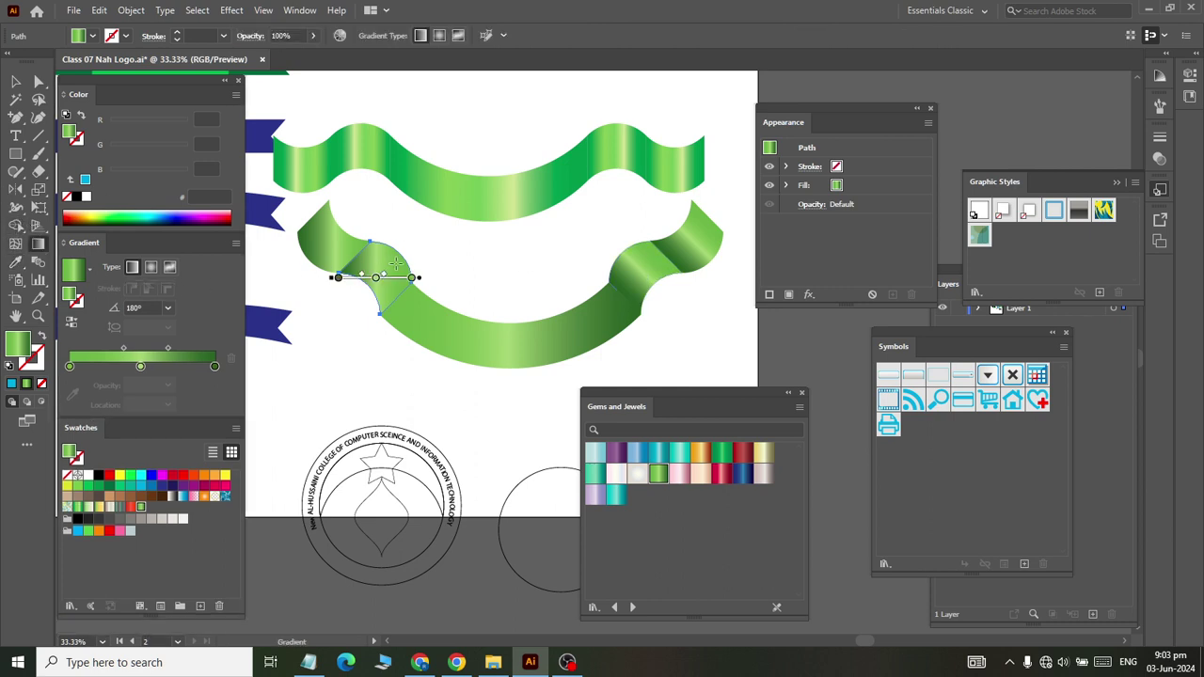
{"action": "left_click_drag", "start_coordinate": [358, 252], "coordinate": [402, 297]}
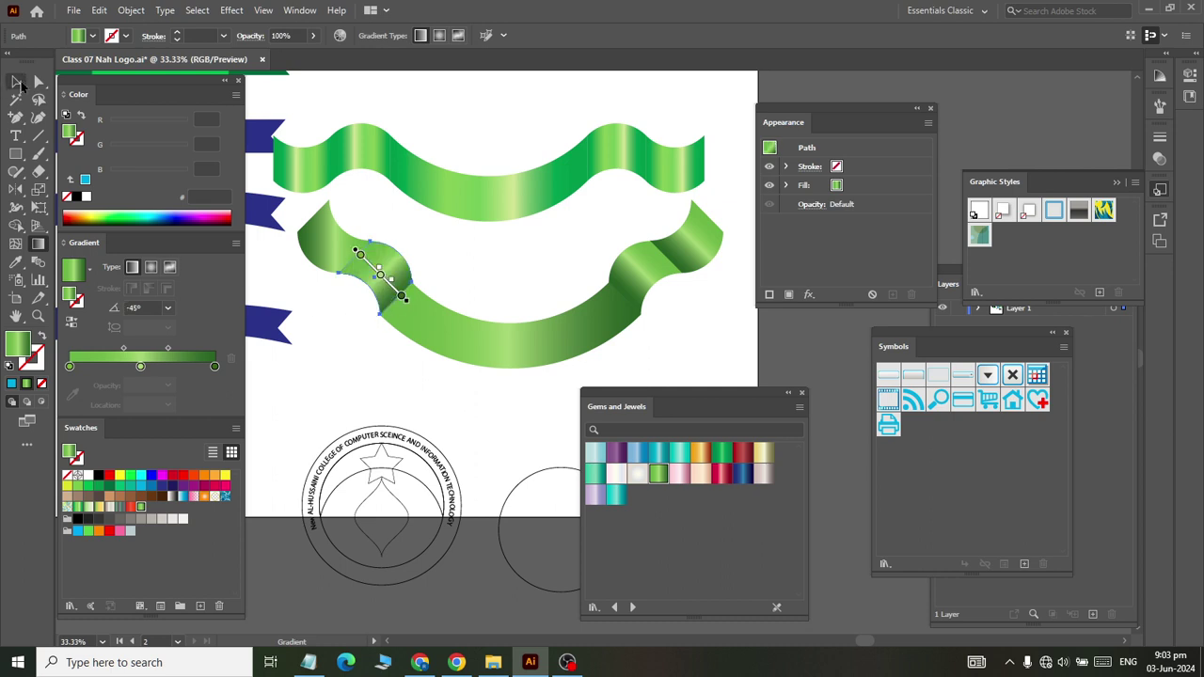
Angle the upper-left fold's gradient to -45°
{"action": "left_click", "coordinate": [15, 82]}
{"action": "left_click", "coordinate": [333, 242]}
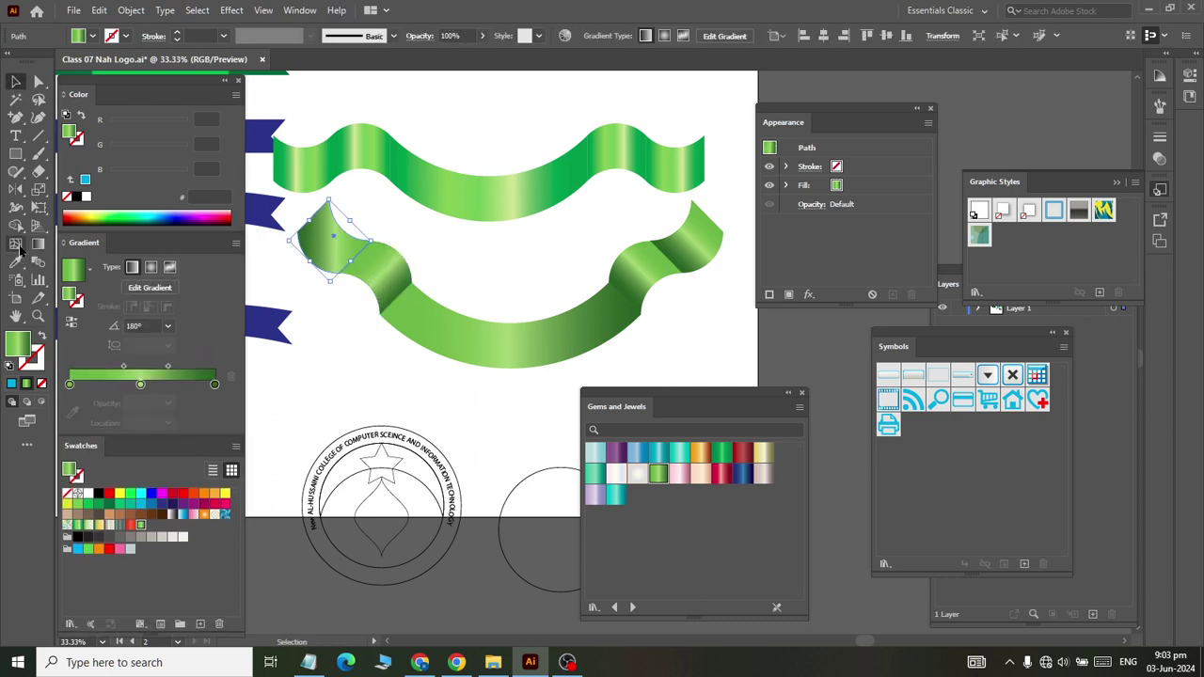
{"action": "left_click", "coordinate": [38, 244]}
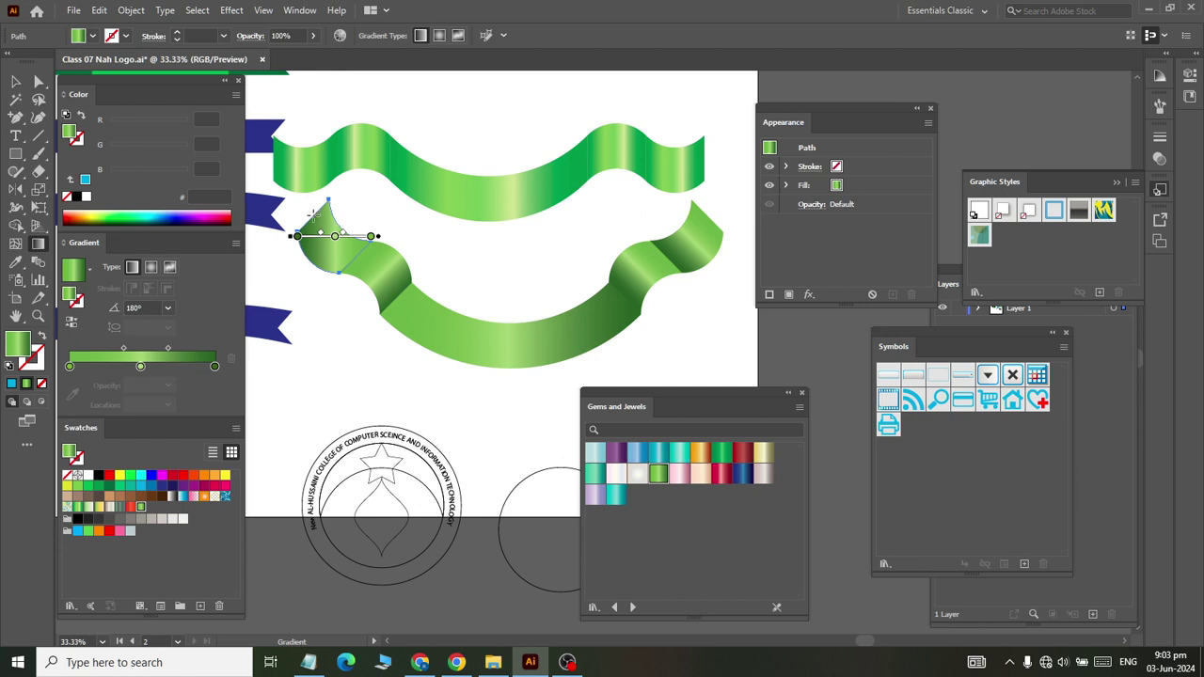
{"action": "left_click_drag", "start_coordinate": [309, 218], "coordinate": [350, 261]}
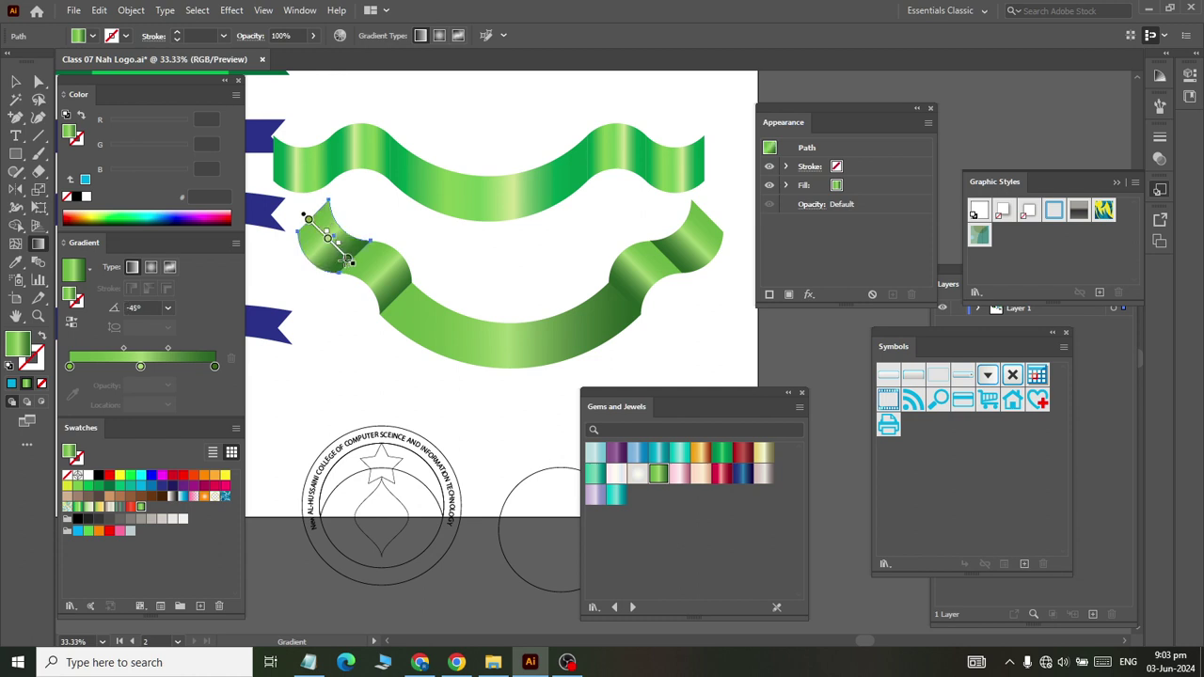
{"action": "left_click", "coordinate": [15, 81]}
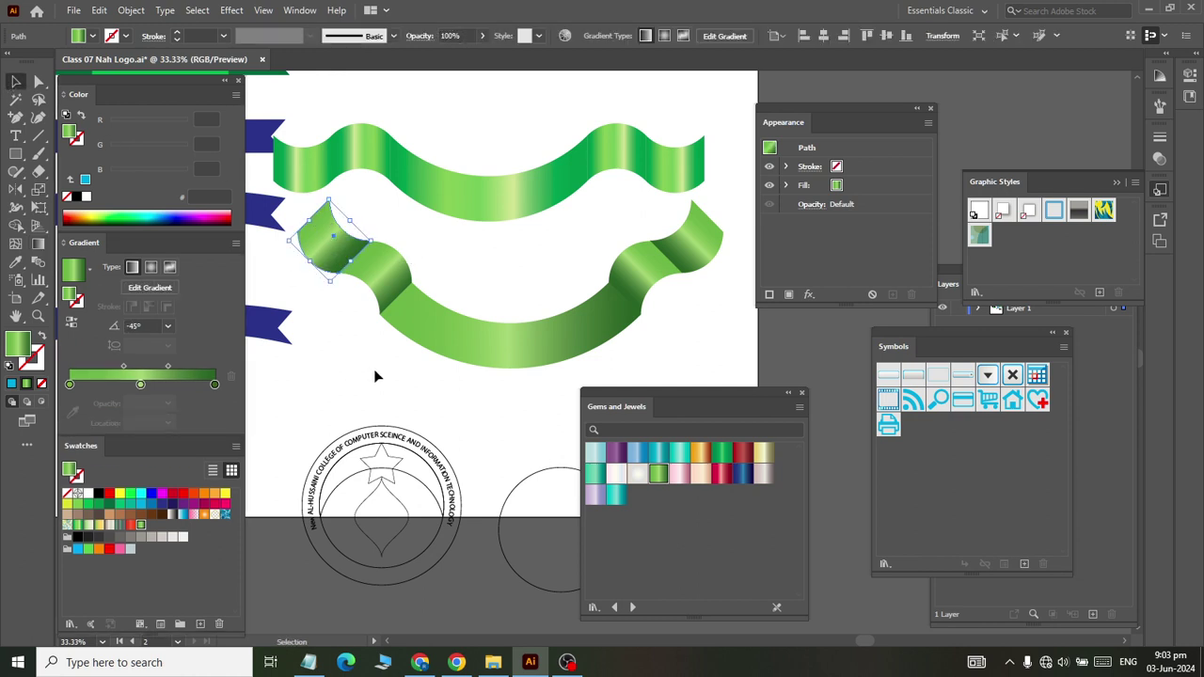
{"action": "left_click", "coordinate": [502, 372]}
{"action": "scroll", "coordinate": [499, 373], "scroll_direction": "down", "scroll_amount": 1}
{"action": "key", "text": "super"}
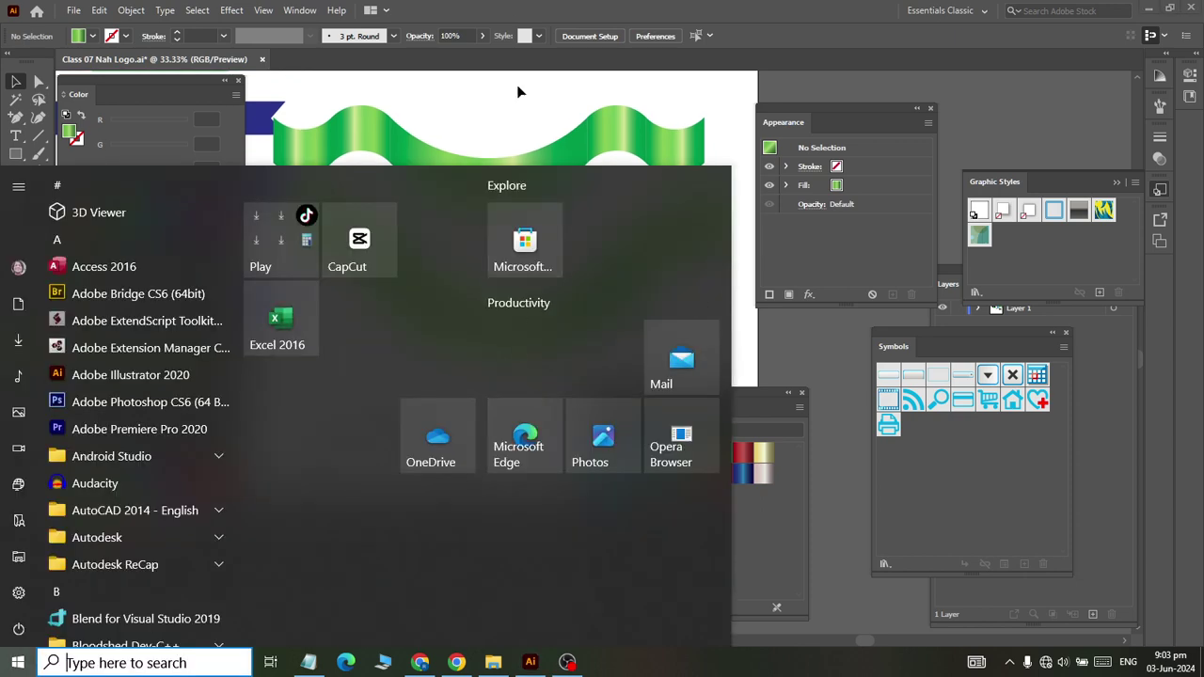
{"action": "key", "text": "super"}
{"action": "scroll", "coordinate": [466, 176], "scroll_direction": "down", "scroll_amount": 2}
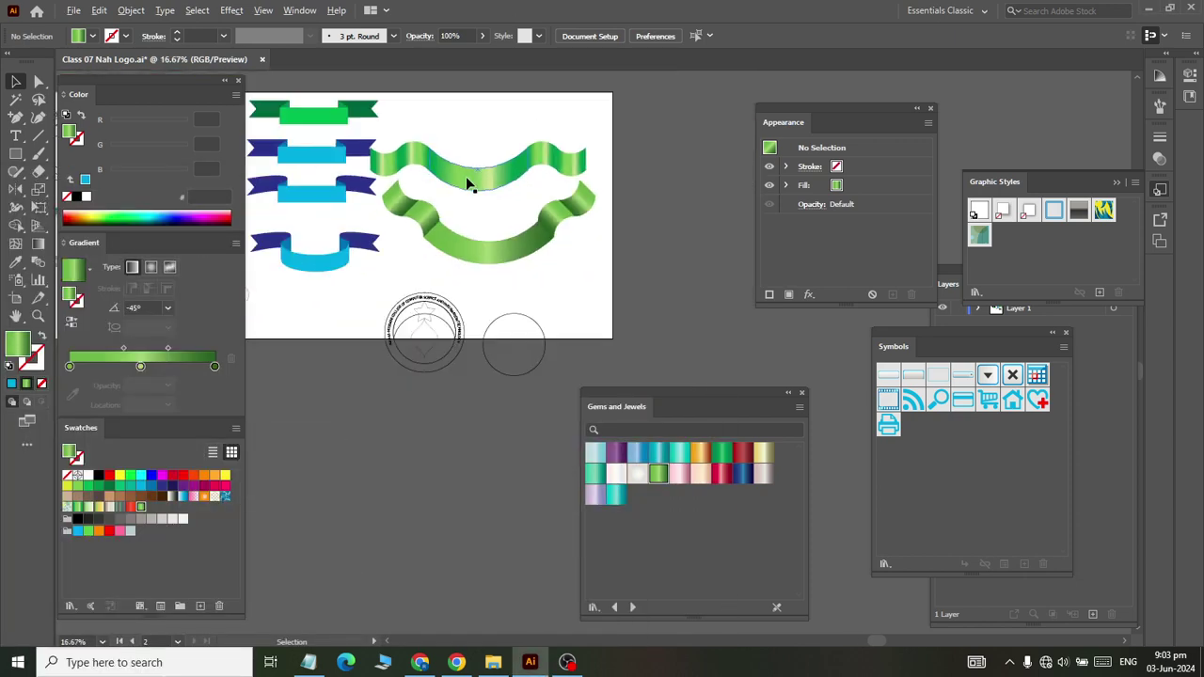
{"action": "scroll", "coordinate": [468, 178], "scroll_direction": "up", "scroll_amount": 1}
{"action": "scroll", "coordinate": [475, 161], "scroll_direction": "up", "scroll_amount": 2}
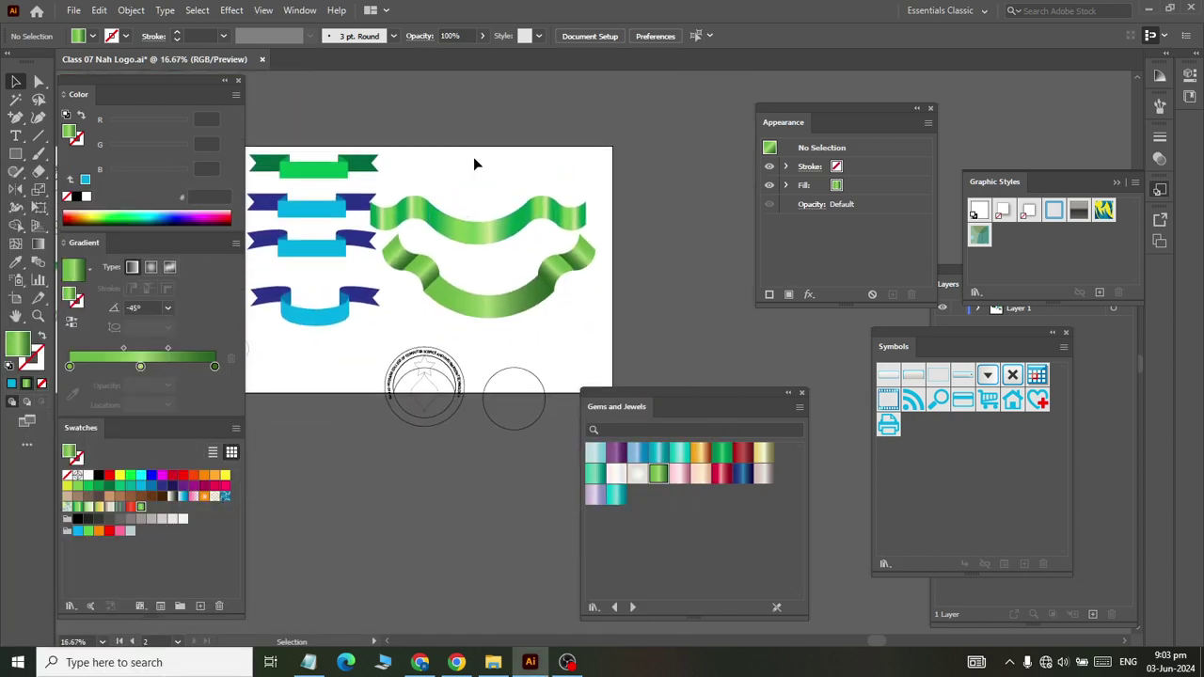
{"action": "scroll", "coordinate": [490, 261], "scroll_direction": "down", "scroll_amount": 1}
{"action": "scroll", "coordinate": [492, 269], "scroll_direction": "up", "scroll_amount": 1}
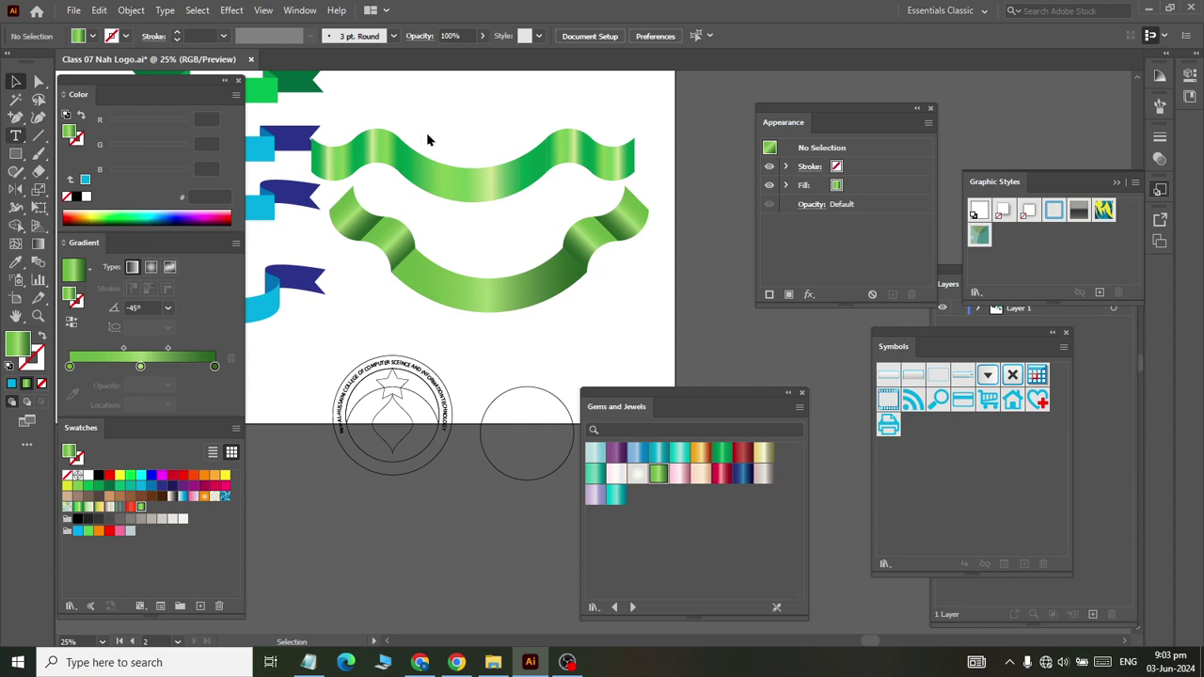
{"action": "scroll", "coordinate": [428, 139], "scroll_direction": "up", "scroll_amount": 2}
Enlarge the 'A PACE TO MODERN EDUCATION' text, make it Bold, and shift it slightly right
{"action": "left_click", "coordinate": [395, 186]}
{"action": "type", "text": "A PACE TO MODERN EDUCATION"}
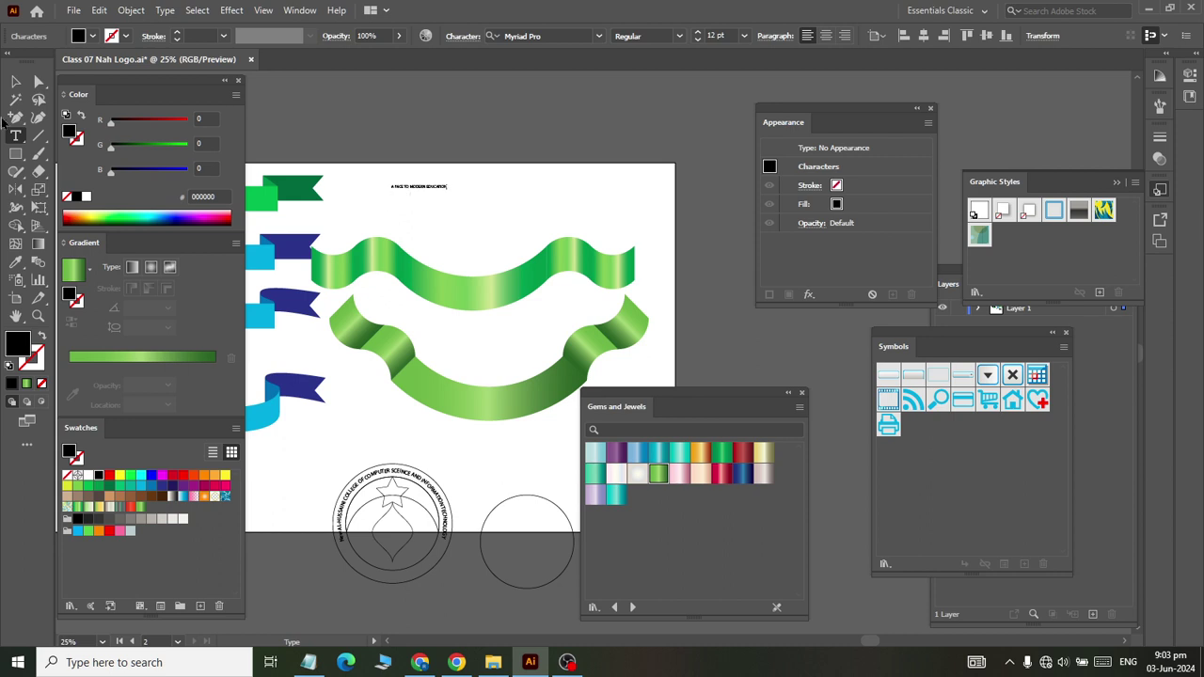
{"action": "left_click", "coordinate": [15, 82]}
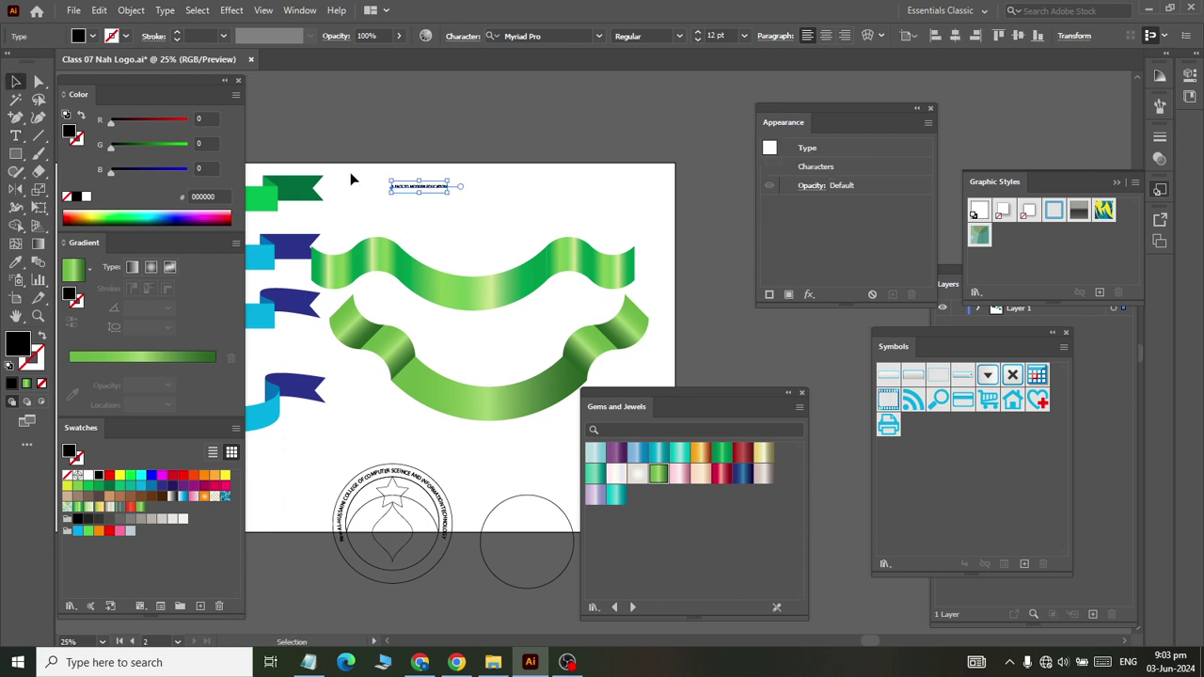
{"action": "mouse_move", "coordinate": [420, 199]}
{"action": "left_mouse_down"}
{"action": "mouse_move", "coordinate": [435, 213]}
{"action": "mouse_move", "coordinate": [473, 208]}
{"action": "left_mouse_up"}
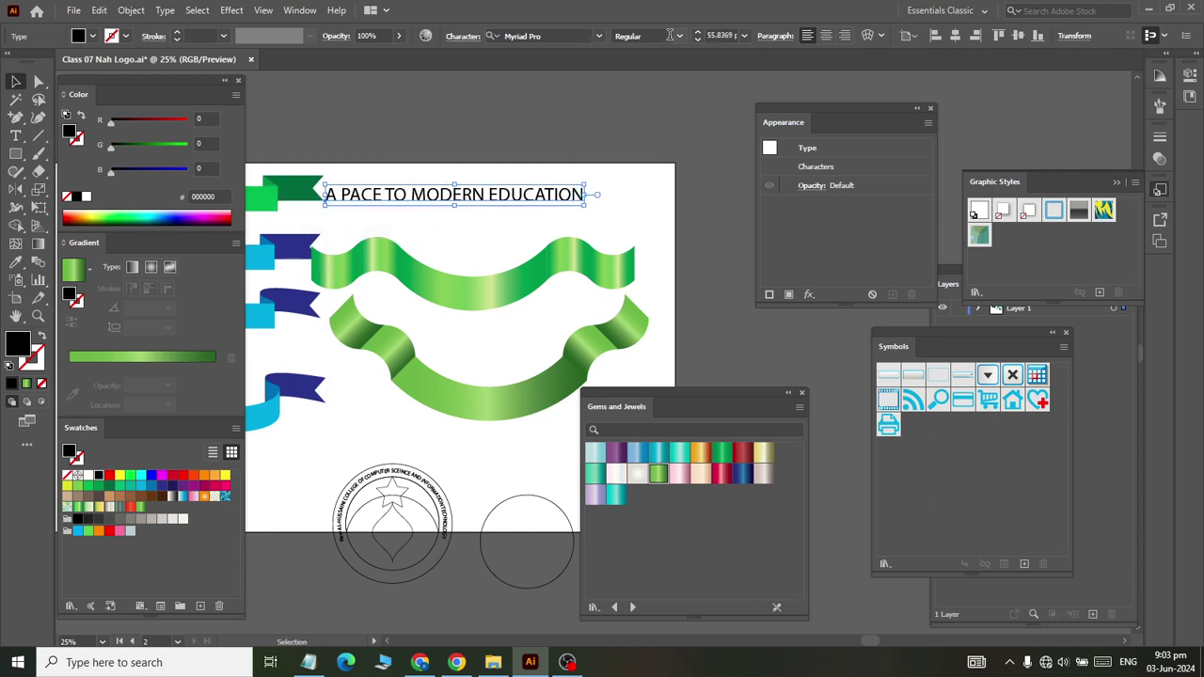
{"action": "left_click", "coordinate": [679, 36]}
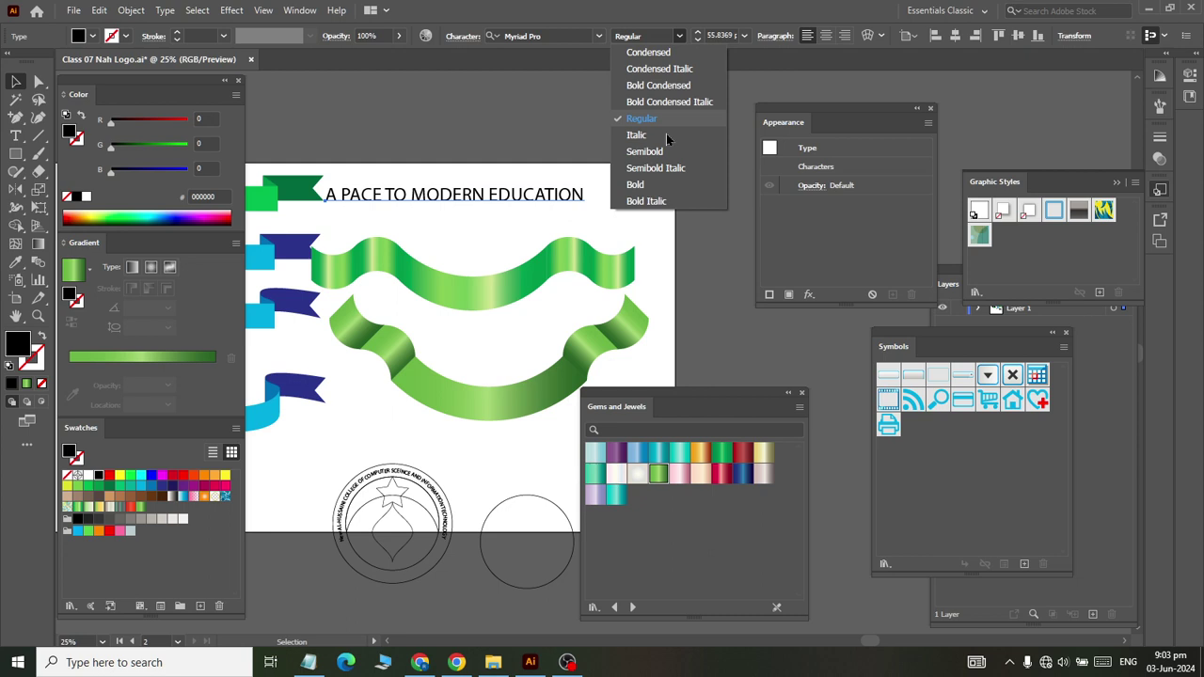
{"action": "left_click", "coordinate": [658, 183]}
{"action": "left_click_drag", "start_coordinate": [476, 200], "coordinate": [501, 202]}
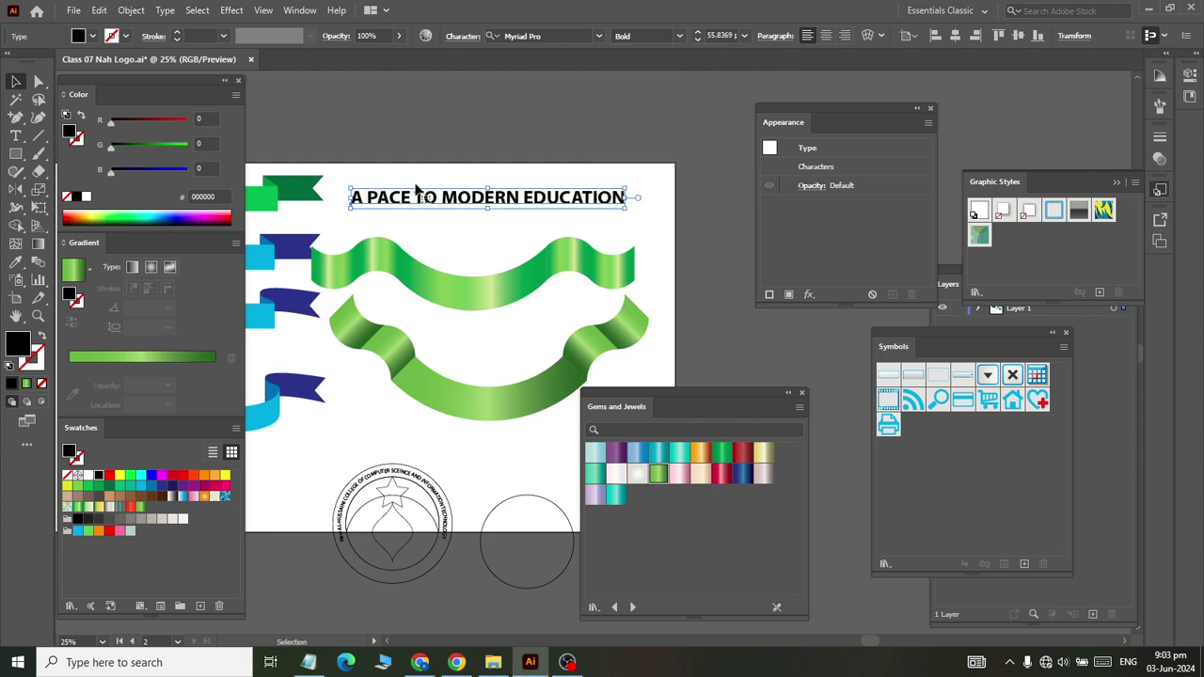
Expand the headline text into a group of outlines
{"action": "left_click", "coordinate": [131, 10]}
{"action": "left_click", "coordinate": [161, 200]}
{"action": "left_click", "coordinate": [553, 416]}
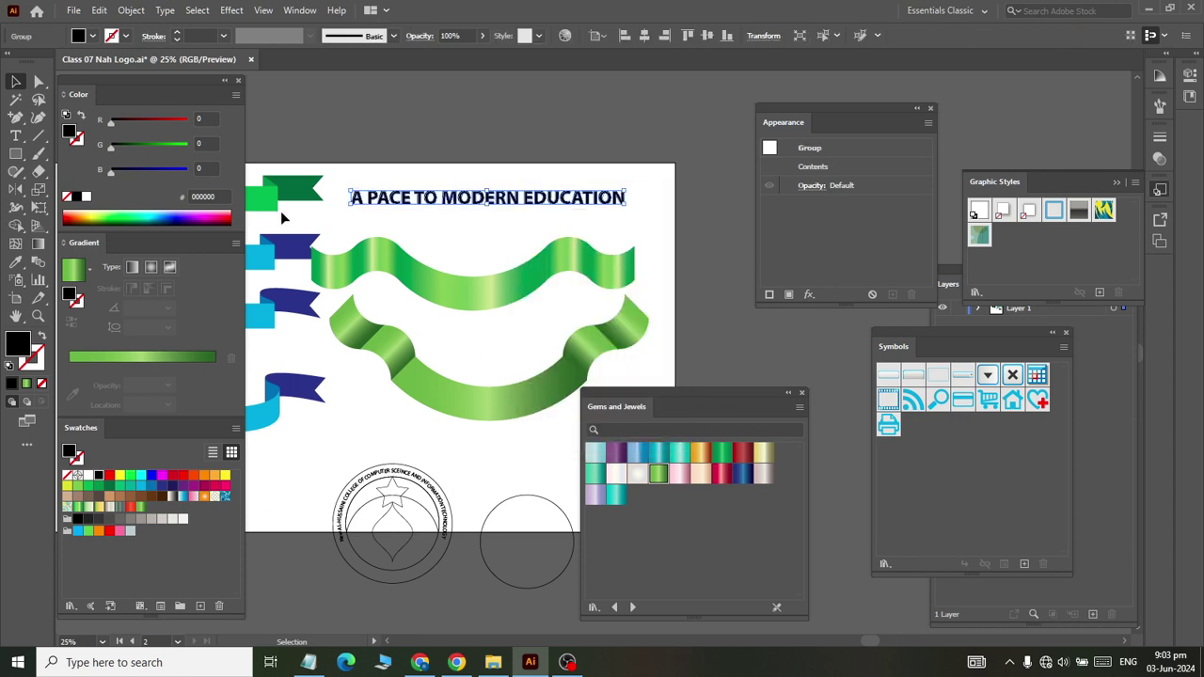
{"action": "left_click", "coordinate": [130, 9]}
{"action": "left_click", "coordinate": [174, 199]}
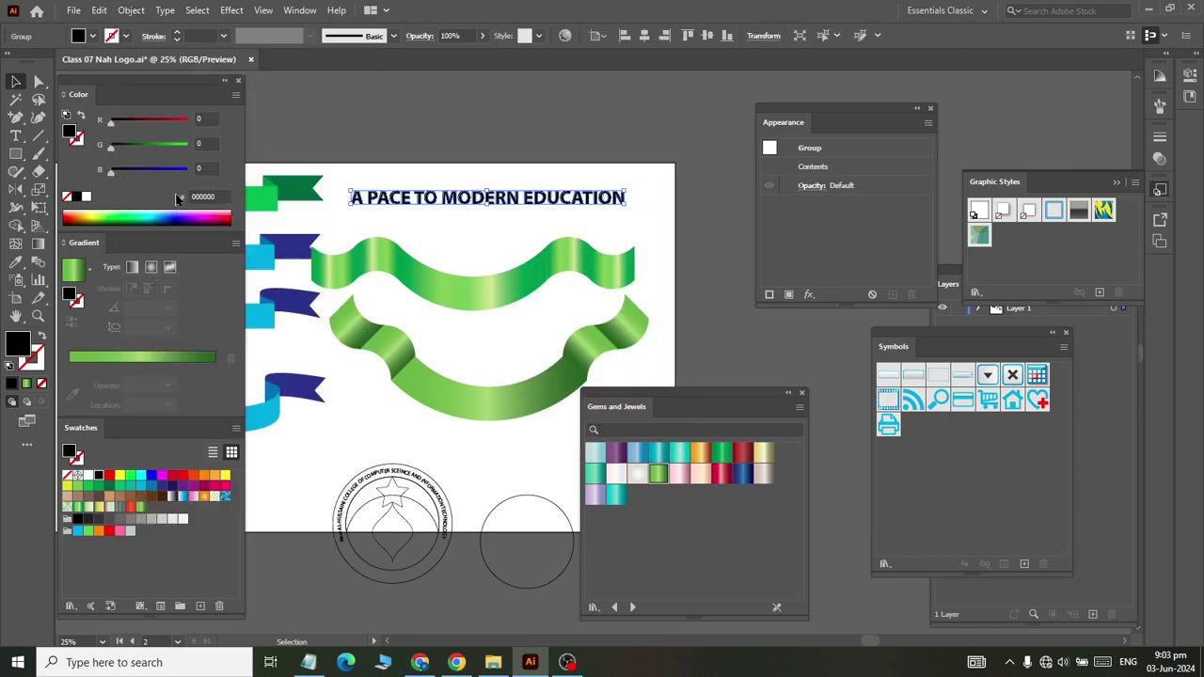
Apply an Arc warp with -50% bend to the headline, then expand its appearance into shapes
{"action": "left_click", "coordinate": [230, 10]}
{"action": "mouse_move", "coordinate": [282, 227]}
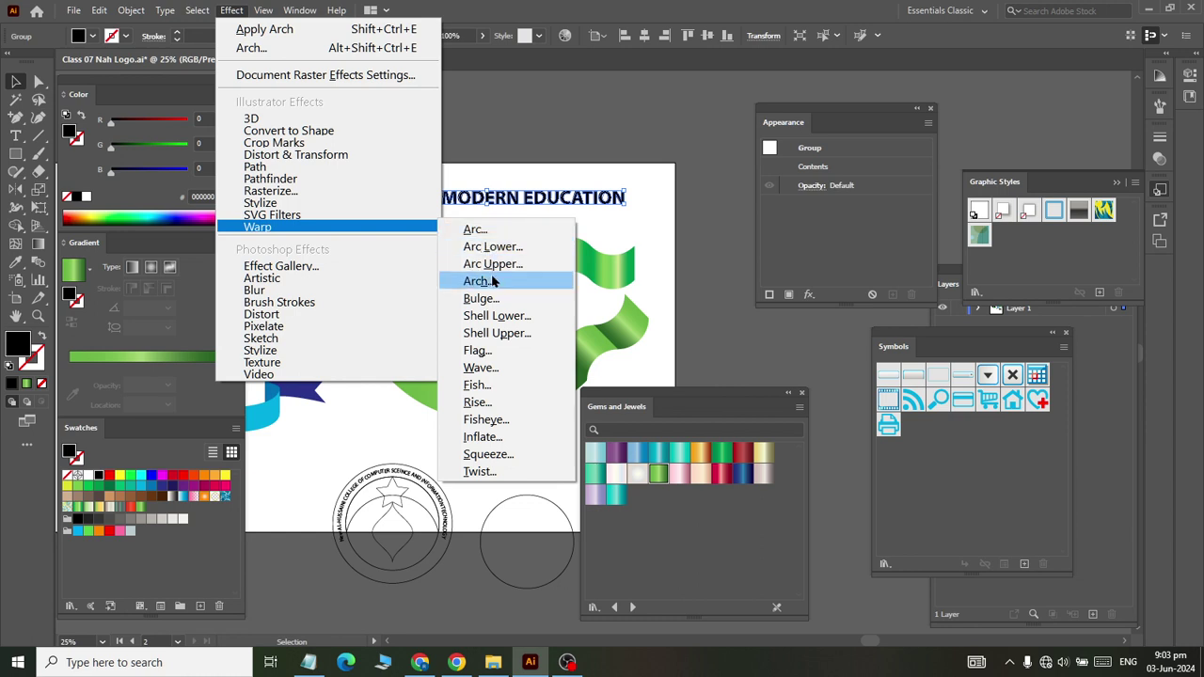
{"action": "left_click", "coordinate": [489, 232]}
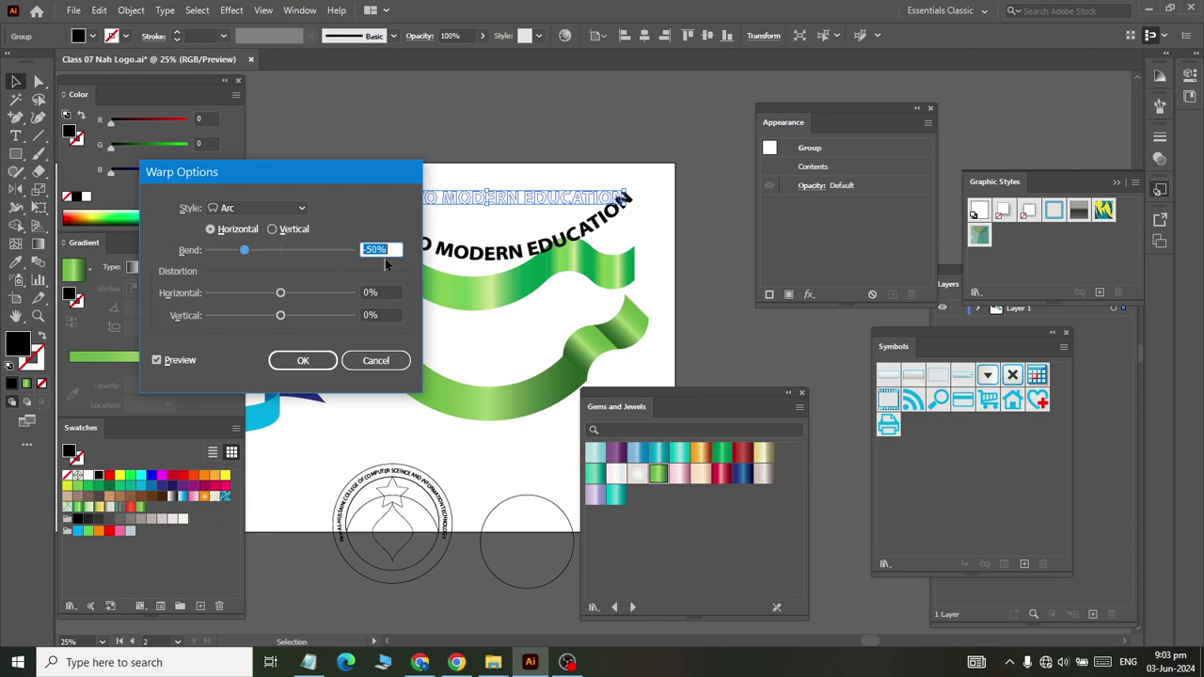
{"action": "left_click", "coordinate": [303, 360]}
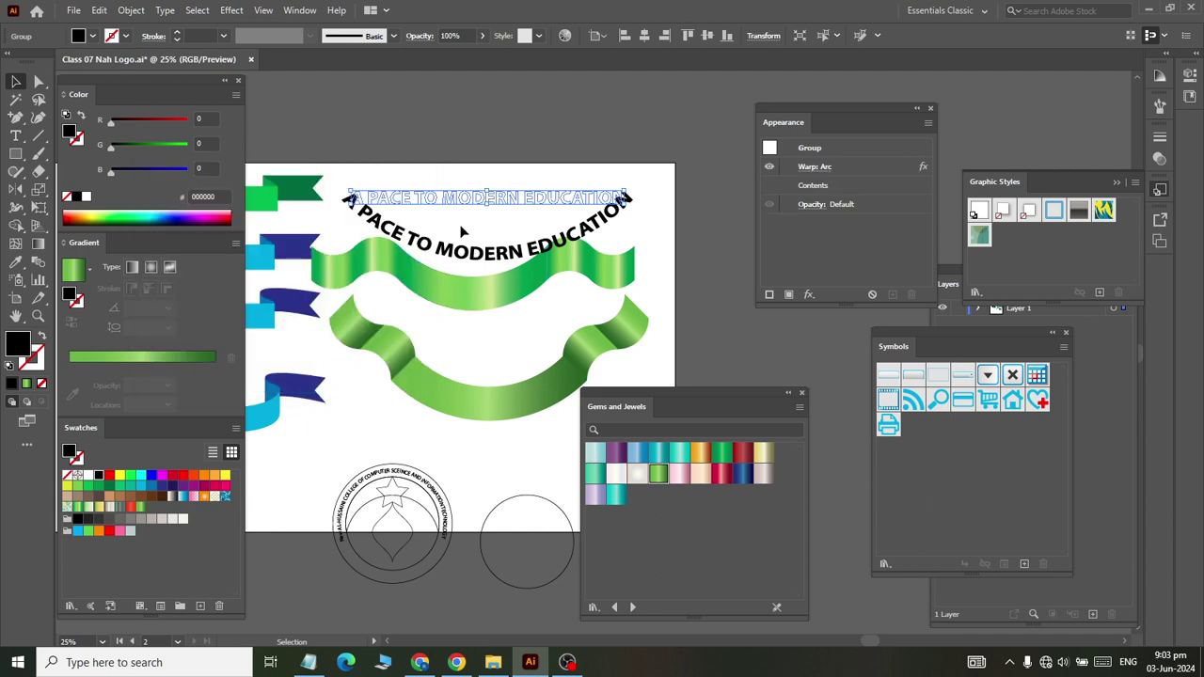
{"action": "left_click", "coordinate": [131, 9]}
{"action": "left_click", "coordinate": [187, 208]}
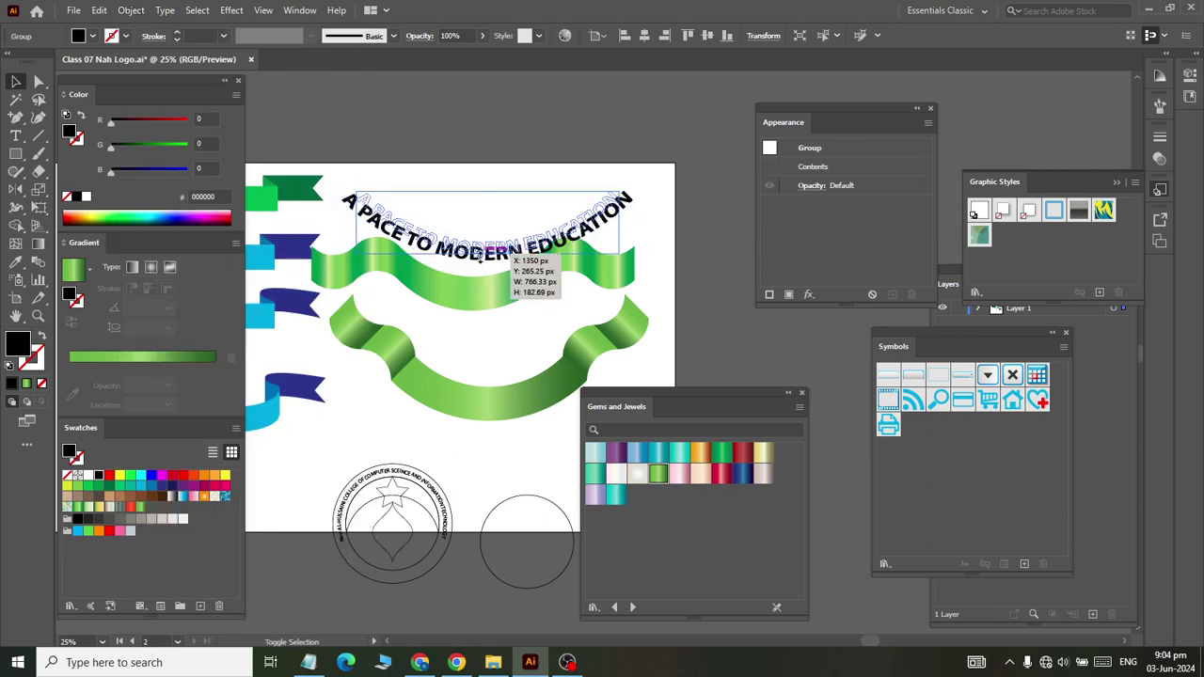
Shrink the arched slogan and fit it along the lower green ribbon's curved band
{"action": "mouse_move", "coordinate": [485, 267]}
{"action": "left_mouse_down"}
{"action": "mouse_move", "coordinate": [486, 254]}
{"action": "mouse_move", "coordinate": [472, 379]}
{"action": "mouse_move", "coordinate": [483, 363]}
{"action": "left_mouse_up"}
{"action": "left_click_drag", "start_coordinate": [482, 369], "coordinate": [483, 400]}
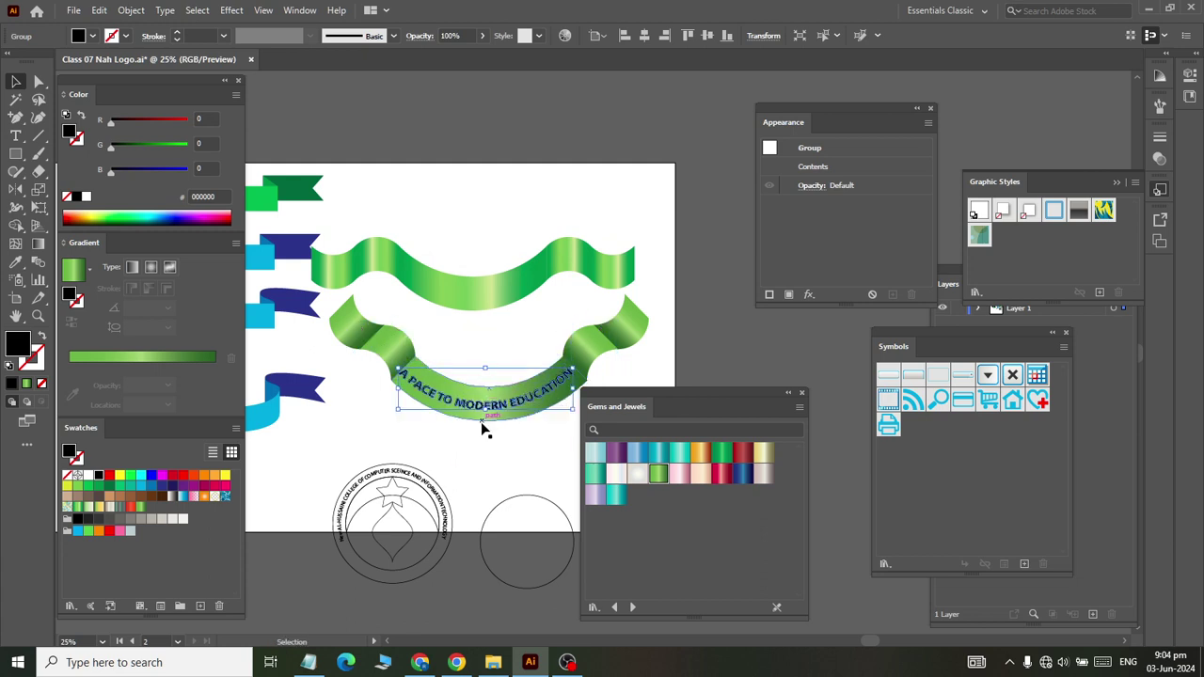
{"action": "scroll", "coordinate": [470, 390], "scroll_direction": "up", "scroll_amount": 3}
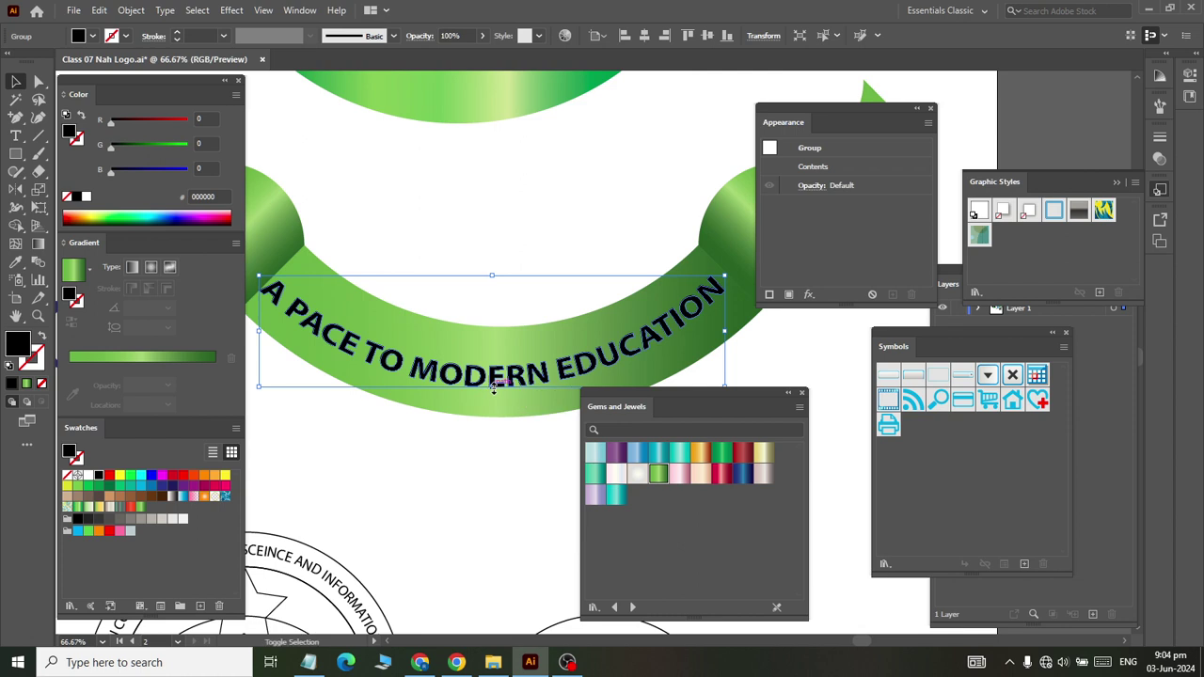
{"action": "left_click_drag", "start_coordinate": [491, 386], "coordinate": [496, 393]}
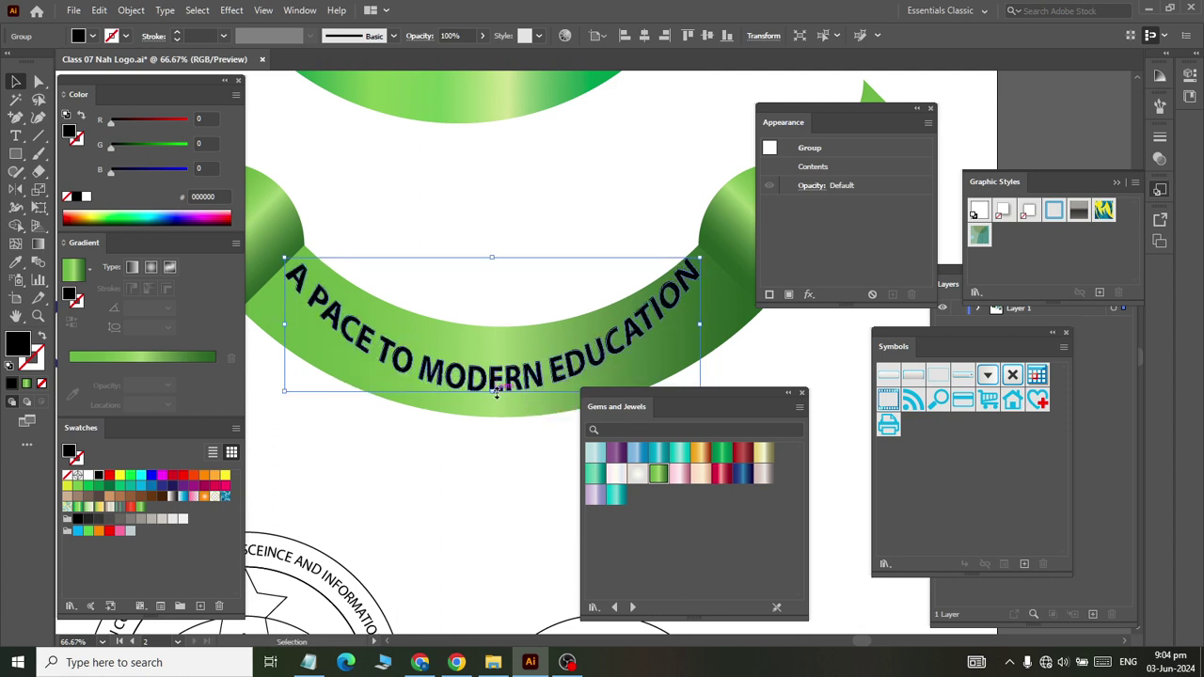
{"action": "key", "text": "a"}
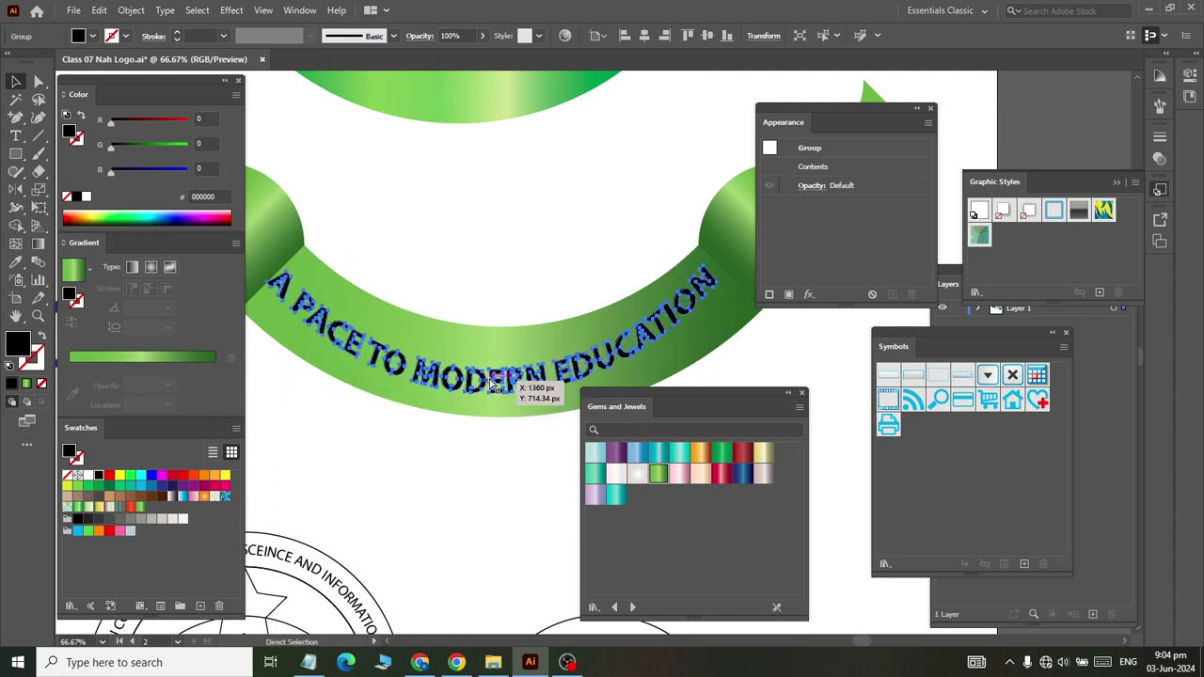
{"action": "key", "text": "v"}
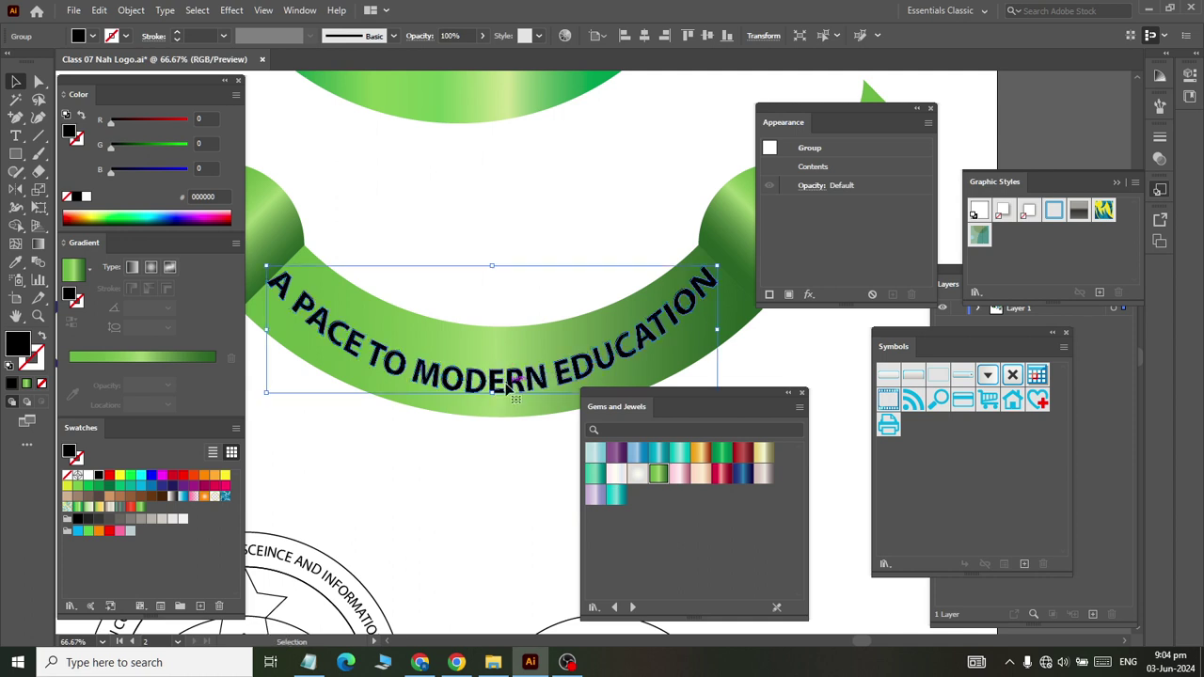
{"action": "left_click_drag", "start_coordinate": [505, 383], "coordinate": [509, 384]}
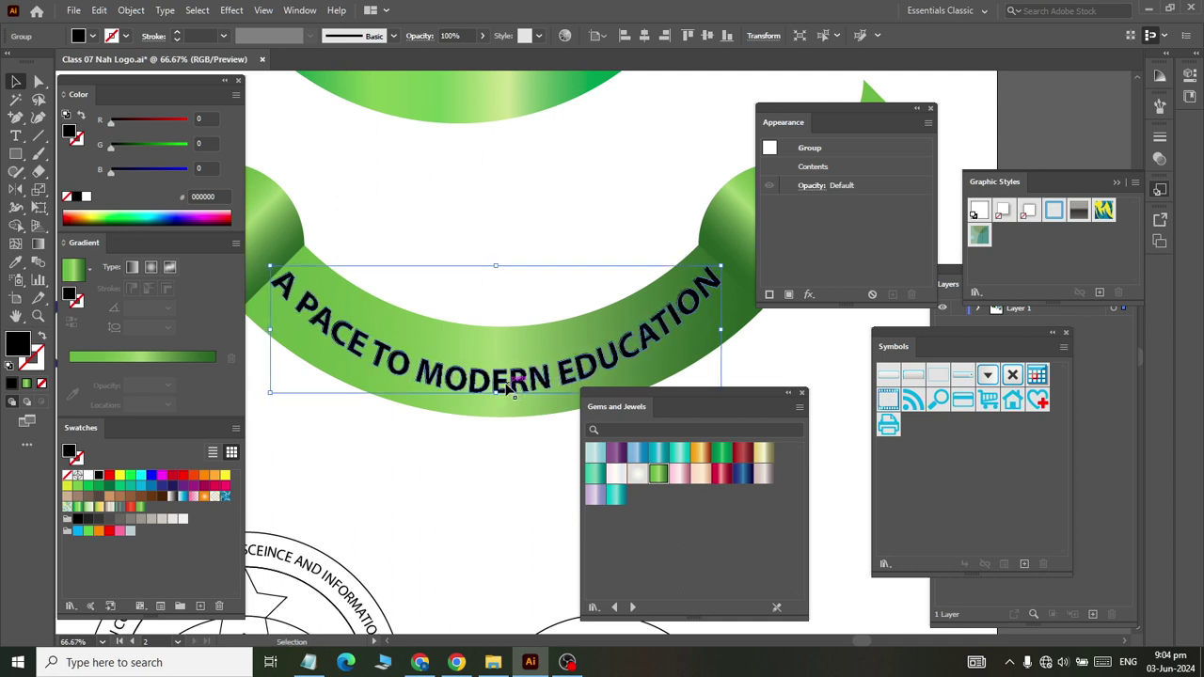
{"action": "scroll", "coordinate": [512, 381], "scroll_direction": "down", "scroll_amount": 4}
{"action": "left_click", "coordinate": [520, 377]}
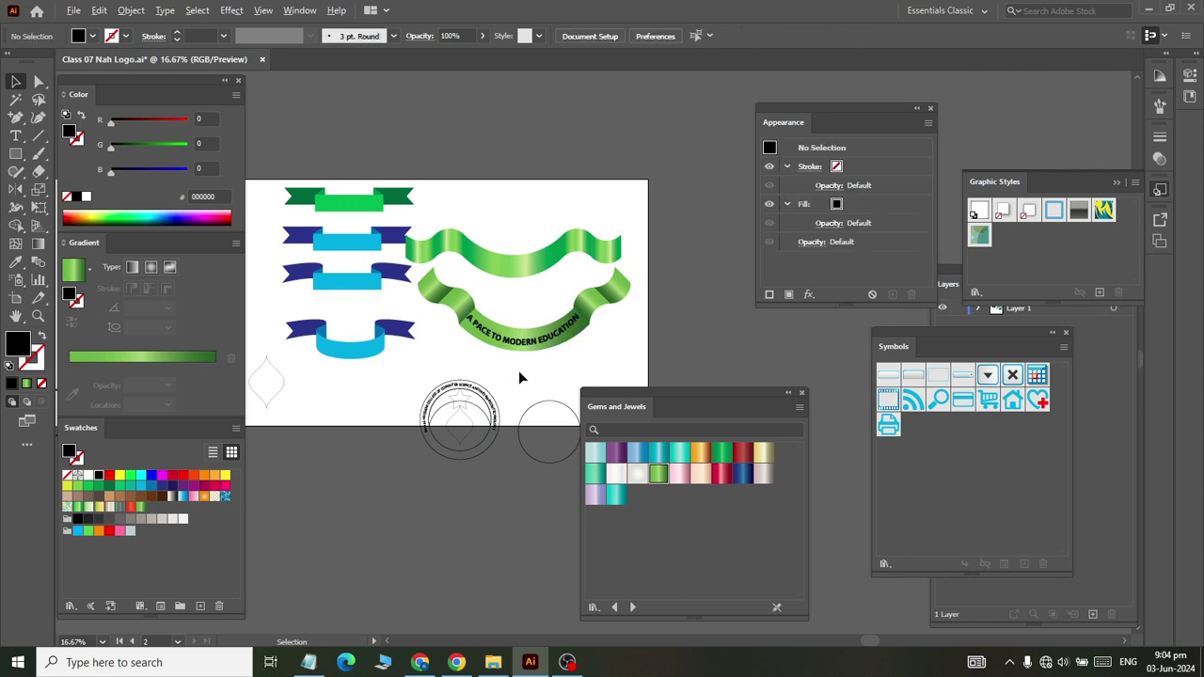
{"action": "scroll", "coordinate": [518, 377], "scroll_direction": "up", "scroll_amount": 2}
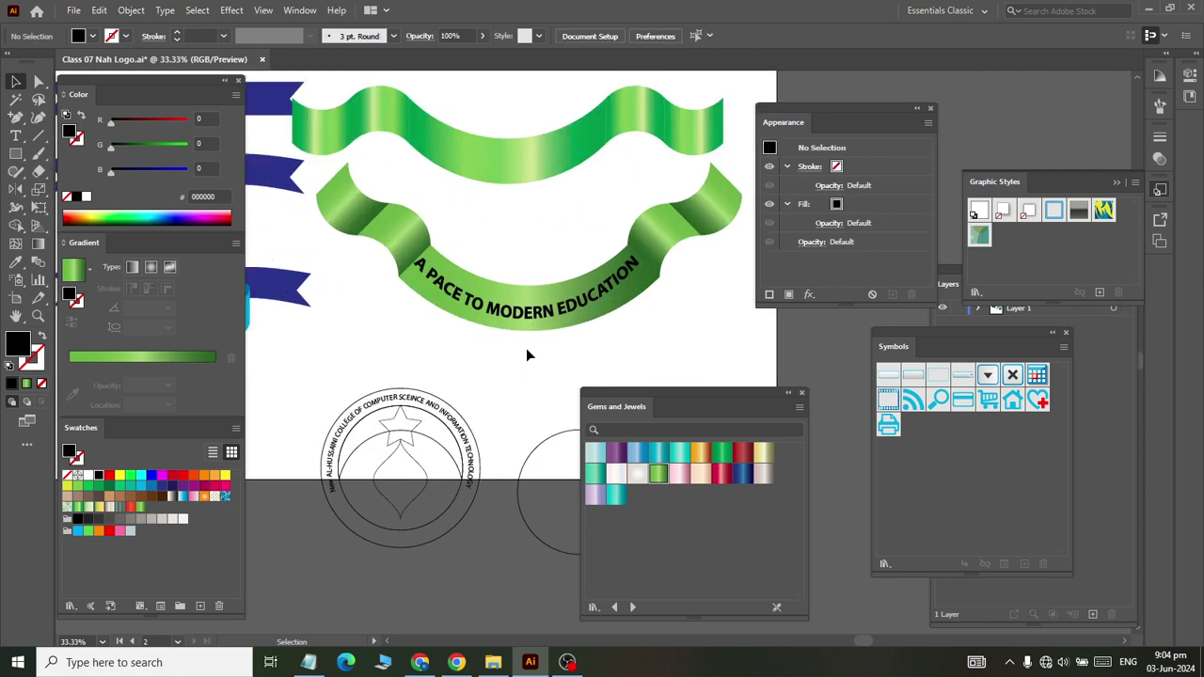
Fill the curved slogan with white
{"action": "left_click", "coordinate": [522, 306]}
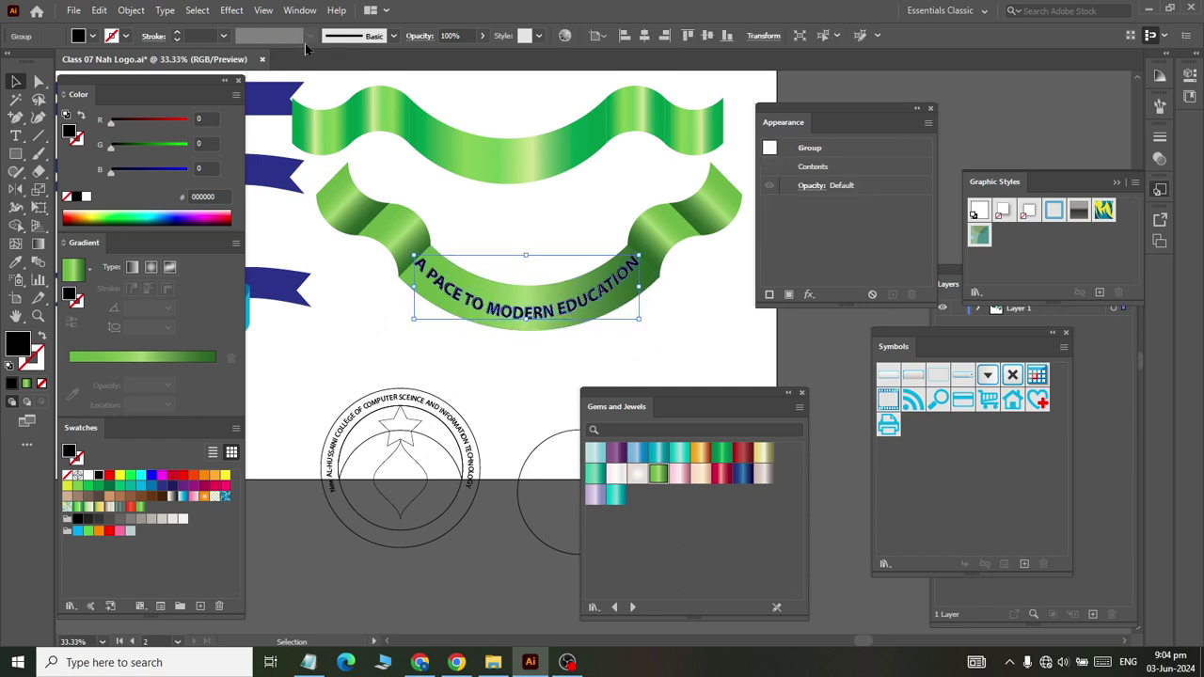
{"action": "left_click", "coordinate": [92, 36]}
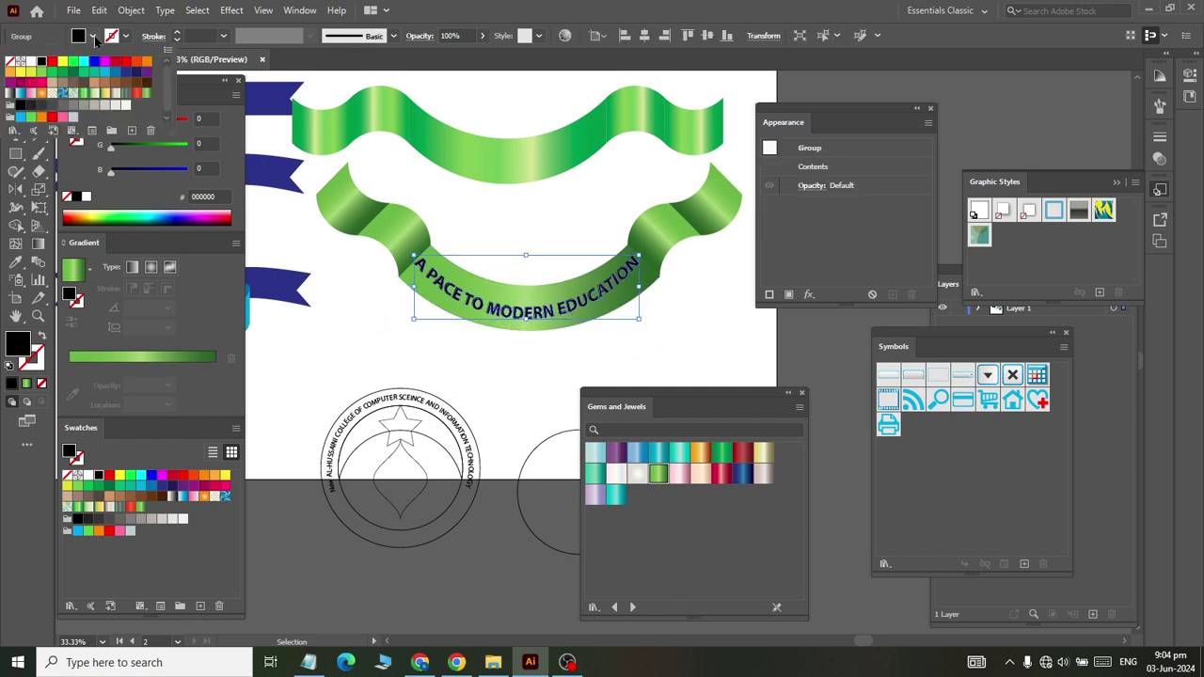
{"action": "left_click", "coordinate": [31, 62]}
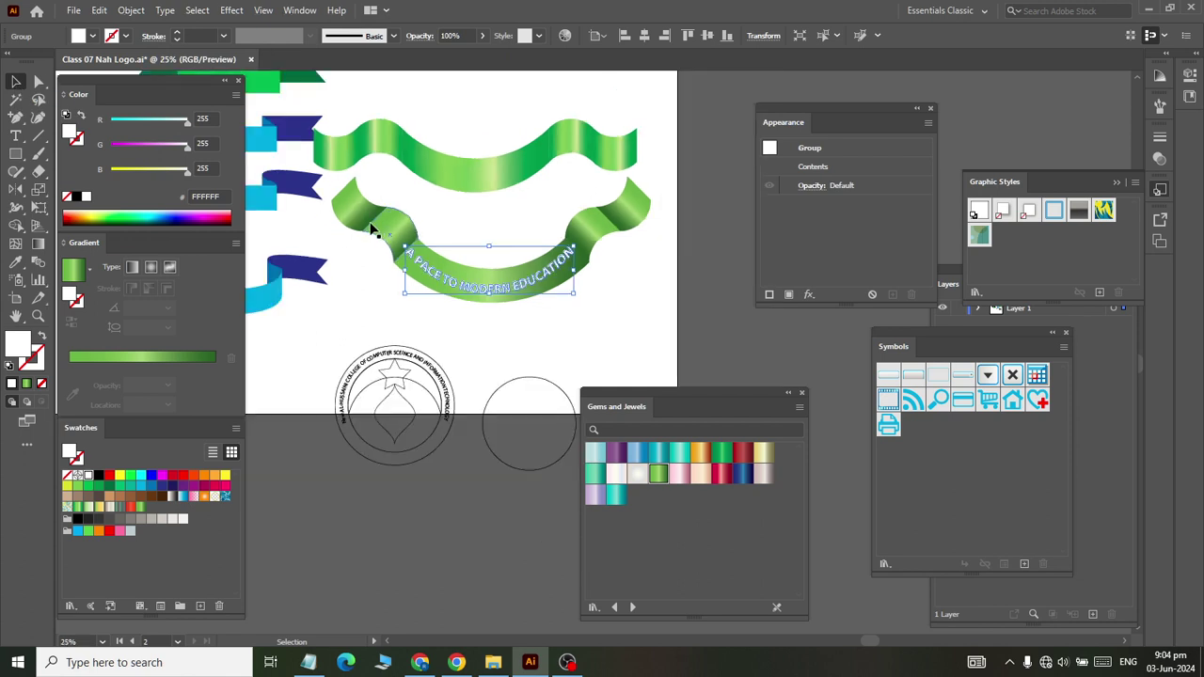
Move the lower ribbon and its slogan right and down, and group them
{"action": "scroll", "coordinate": [376, 226], "scroll_direction": "down", "scroll_amount": 1}
{"action": "mouse_move", "coordinate": [318, 212]}
{"action": "left_mouse_down"}
{"action": "mouse_move", "coordinate": [630, 288]}
{"action": "mouse_move", "coordinate": [635, 253]}
{"action": "left_mouse_up"}
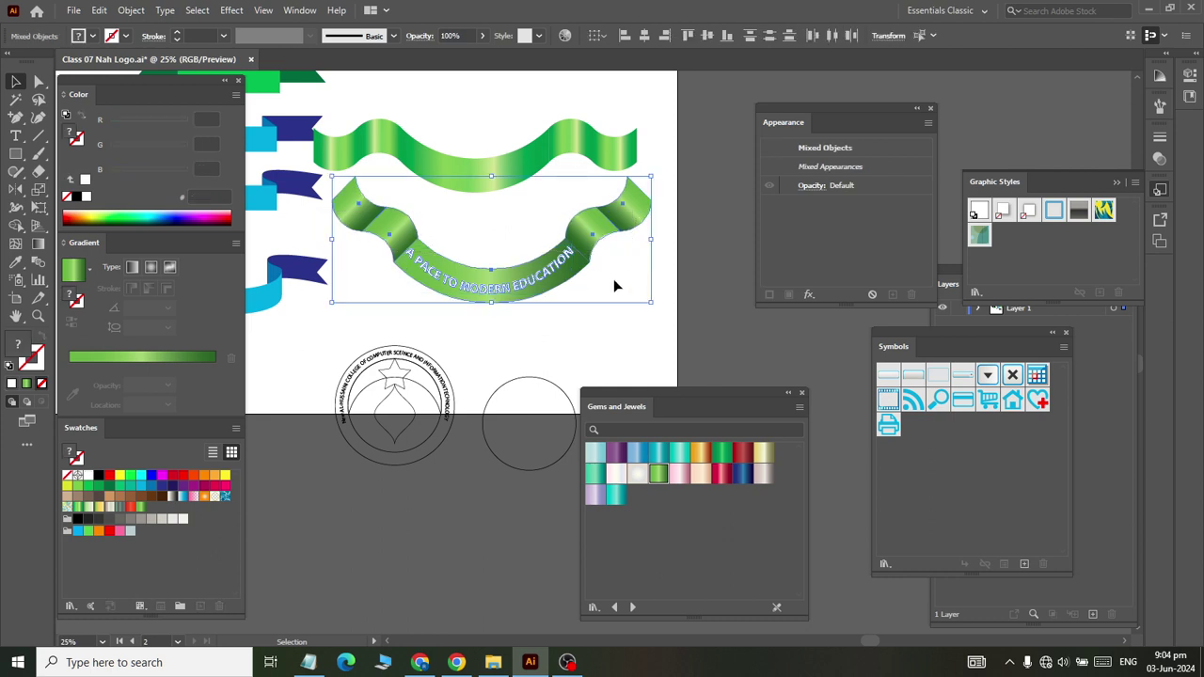
{"action": "left_click", "coordinate": [525, 295], "text": "shift"}
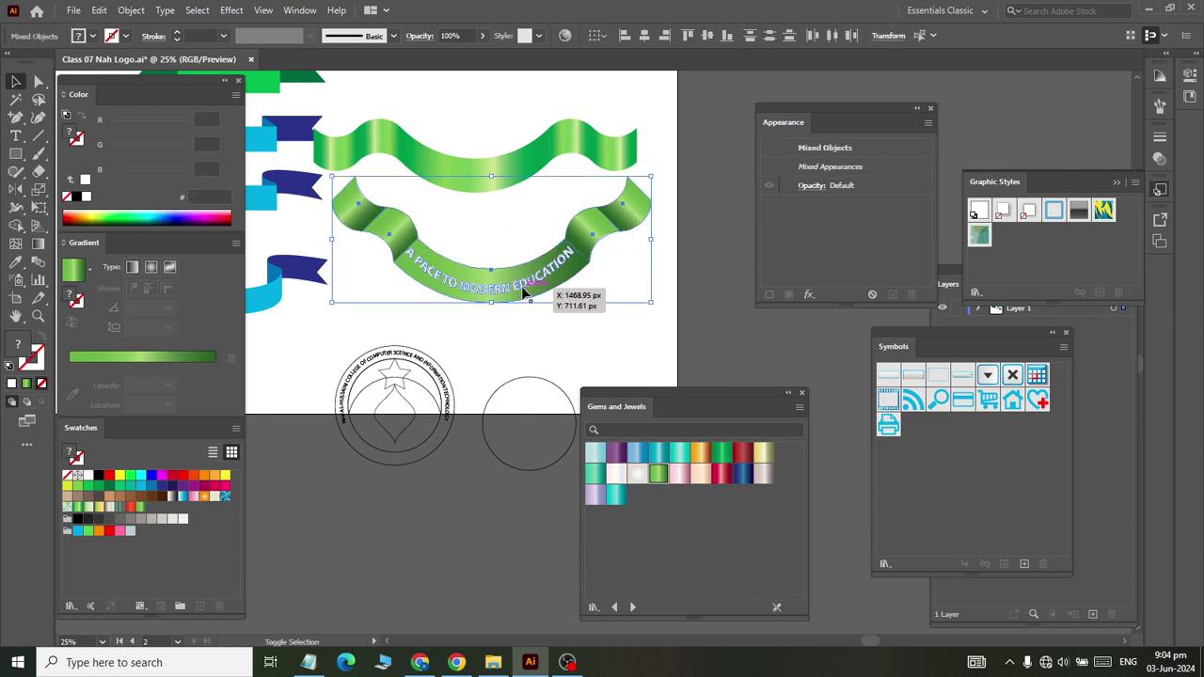
{"action": "mouse_move", "coordinate": [525, 294]}
{"action": "left_mouse_down"}
{"action": "mouse_move", "coordinate": [602, 299]}
{"action": "mouse_move", "coordinate": [596, 308]}
{"action": "left_mouse_up"}
{"action": "right_click", "coordinate": [595, 306]}
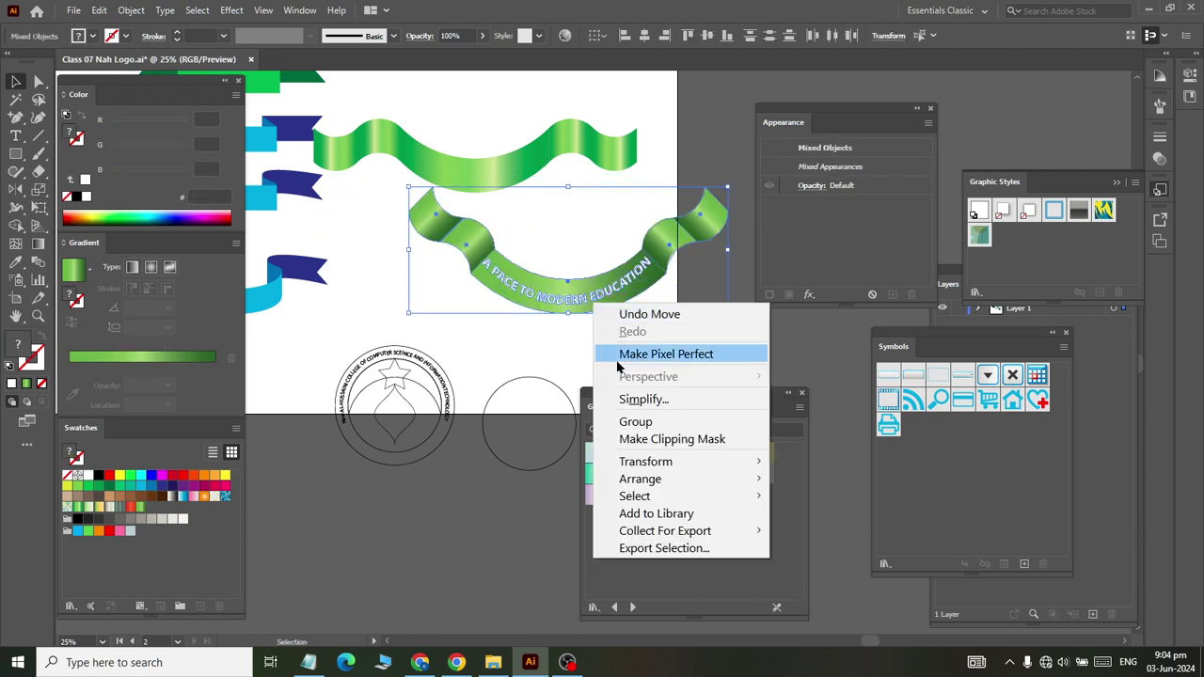
{"action": "left_click", "coordinate": [638, 419]}
{"action": "key", "text": "ctrl+minus"}
Move the ribbon group over the emblem and shrink it from its bottom edge
{"action": "scroll", "coordinate": [494, 360], "scroll_direction": "up", "scroll_amount": 3}
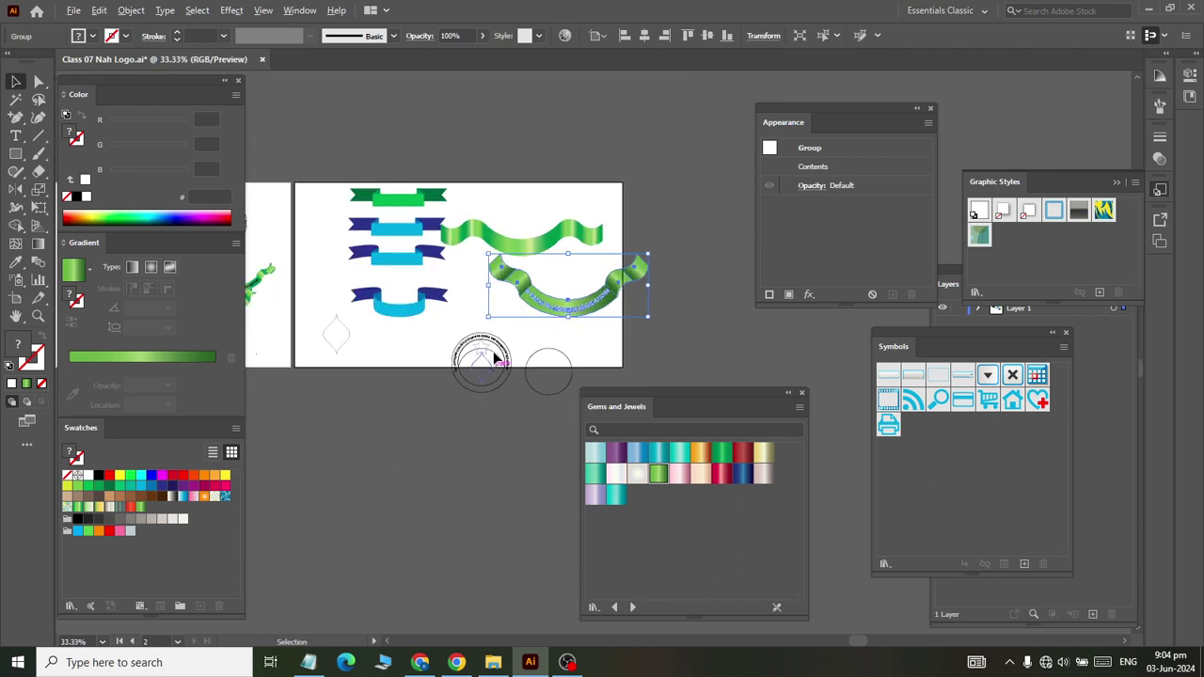
{"action": "left_click_drag", "start_coordinate": [428, 437], "coordinate": [374, 452]}
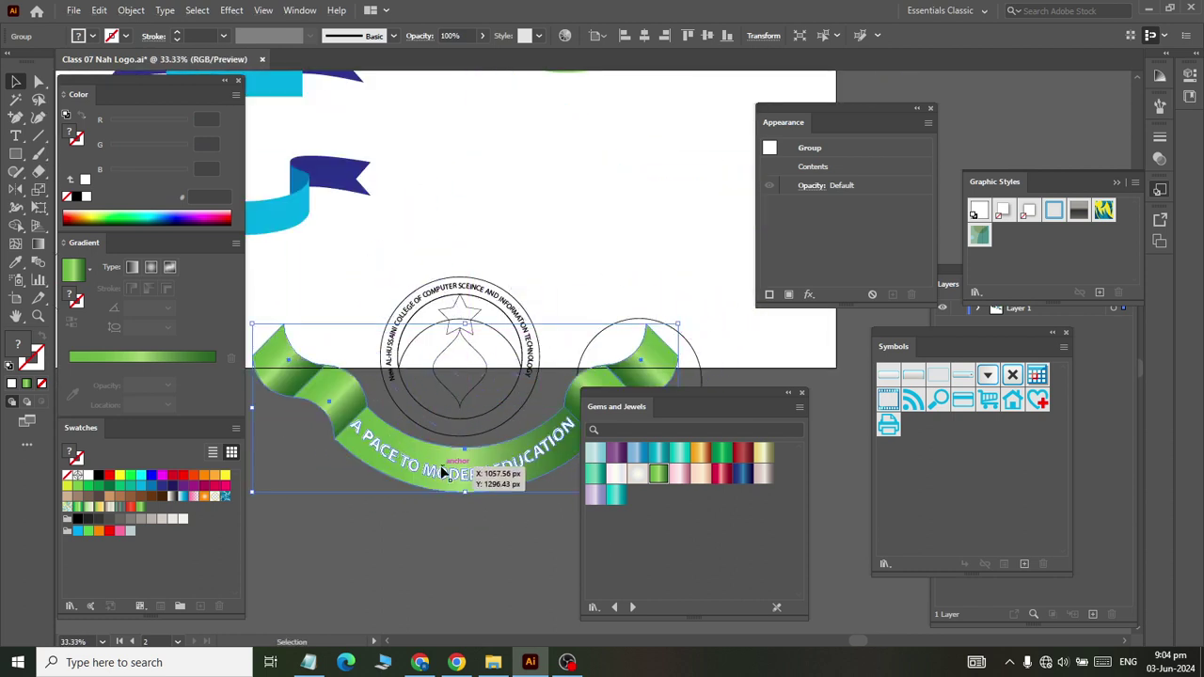
{"action": "mouse_move", "coordinate": [462, 497]}
{"action": "left_mouse_down"}
{"action": "mouse_move", "coordinate": [460, 417]}
{"action": "mouse_move", "coordinate": [463, 541]}
{"action": "left_mouse_up"}
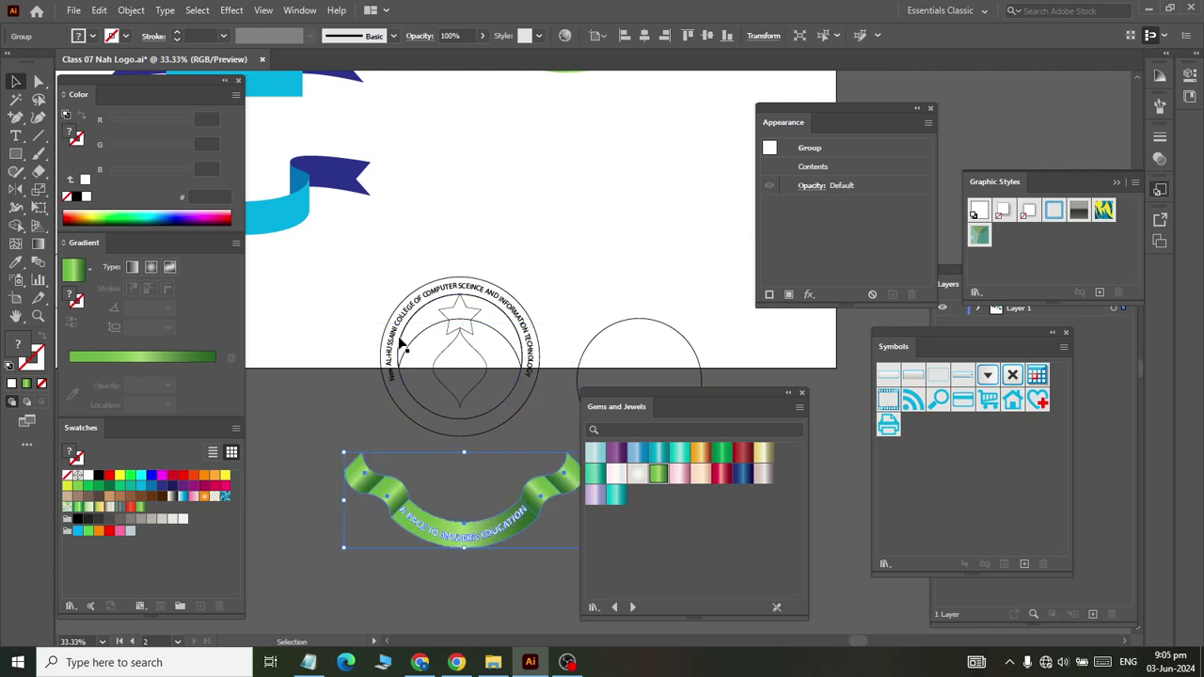
{"action": "left_click", "coordinate": [499, 409]}
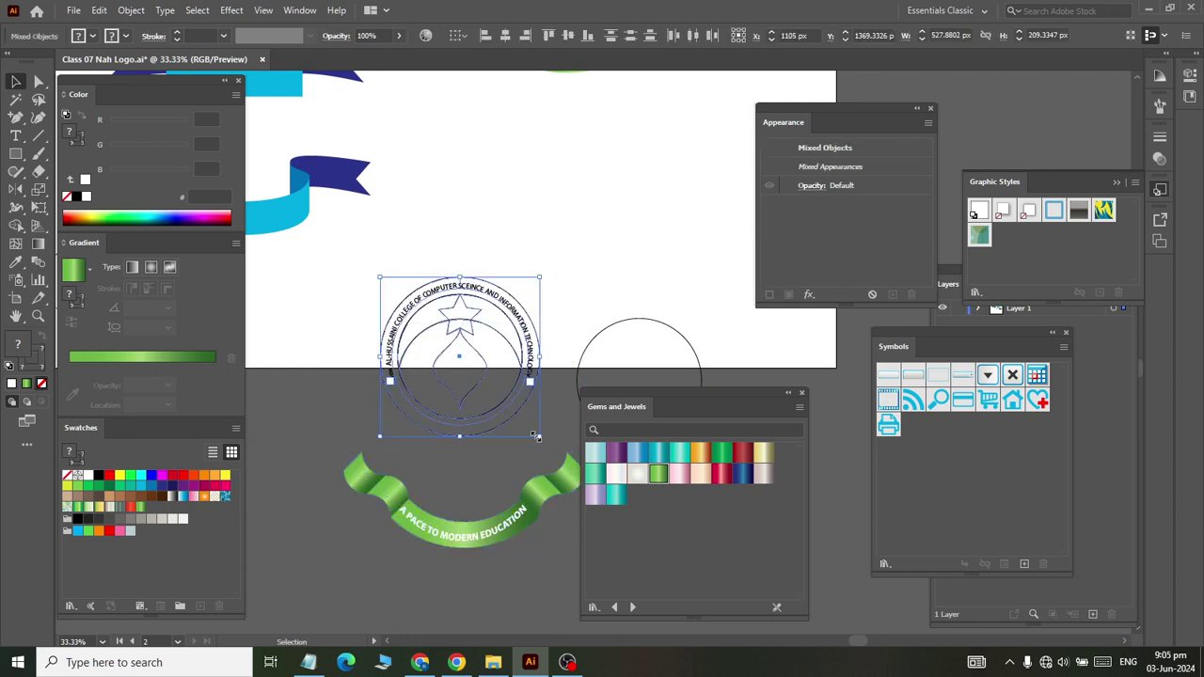
{"action": "right_click", "coordinate": [485, 411]}
{"action": "left_click", "coordinate": [507, 279]}
Centre the ribbon horizontally and bottom-align it with the seal, then adjust its stacking order
{"action": "left_click_drag", "start_coordinate": [420, 269], "coordinate": [499, 425]}
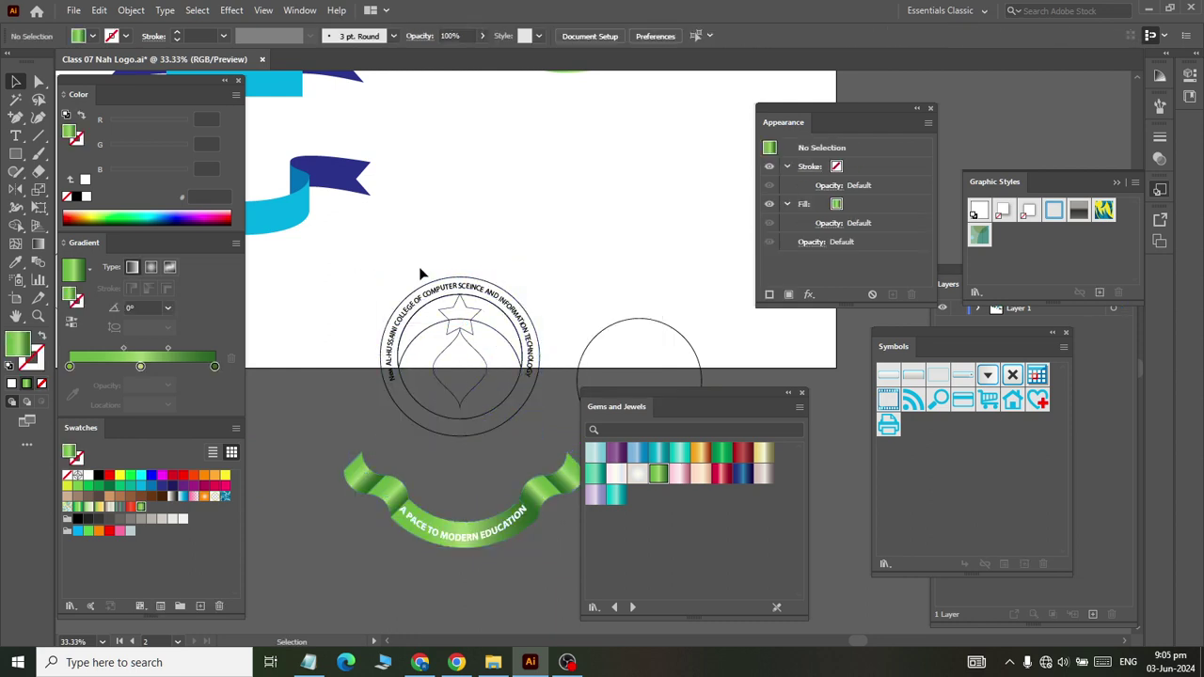
{"action": "left_click", "coordinate": [460, 528], "text": "shift"}
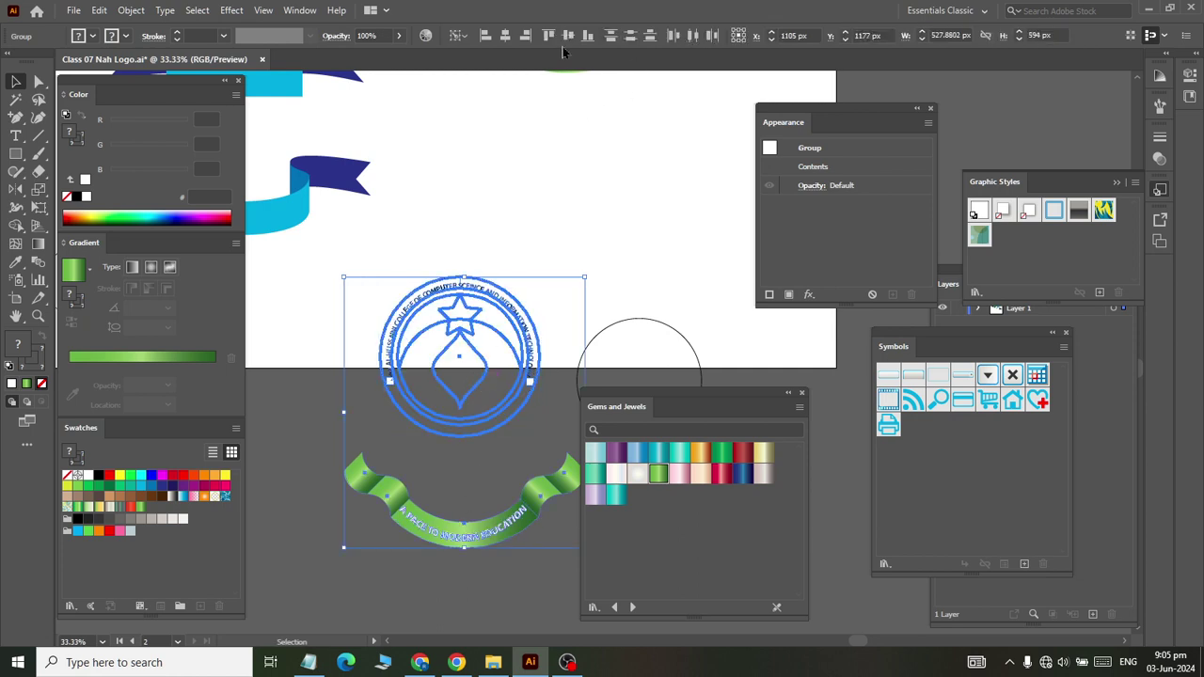
{"action": "left_click", "coordinate": [505, 35]}
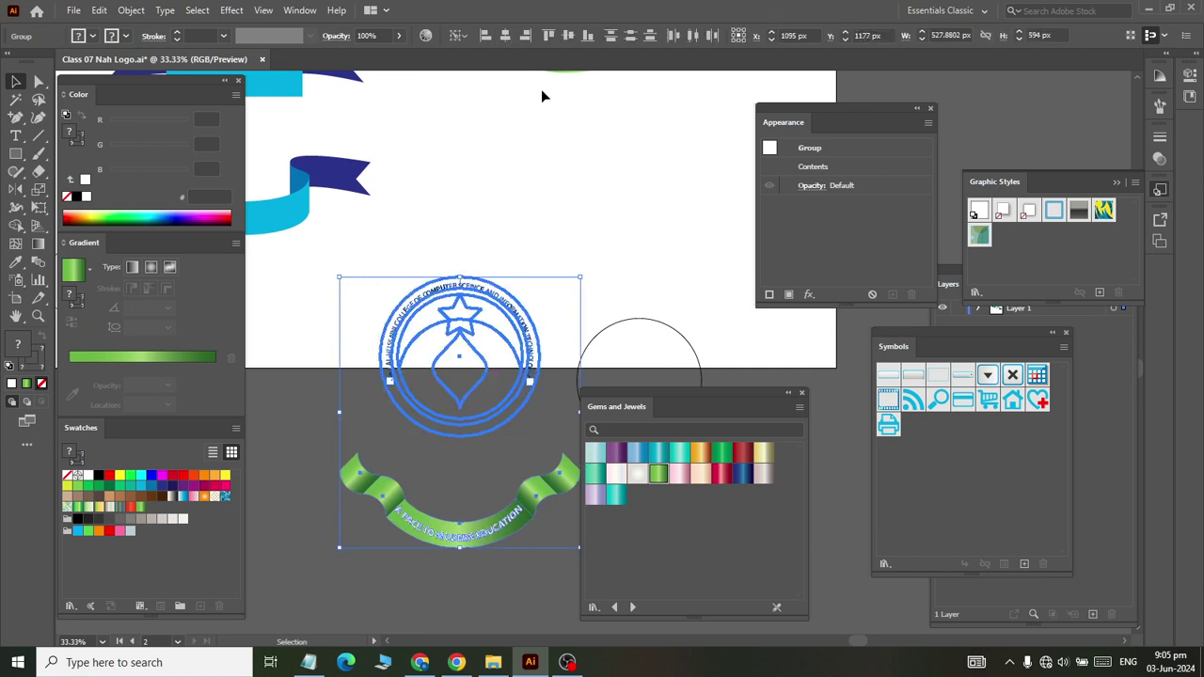
{"action": "left_click", "coordinate": [588, 35]}
{"action": "left_click", "coordinate": [623, 211]}
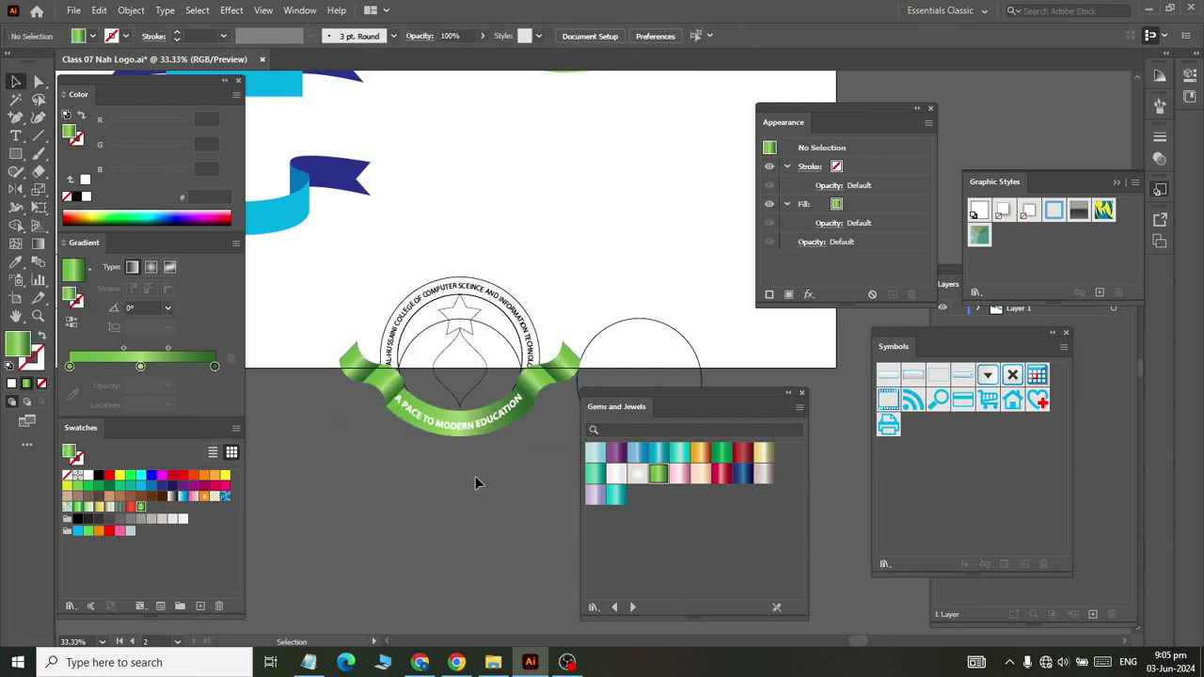
{"action": "left_click", "coordinate": [458, 425]}
{"action": "right_click", "coordinate": [458, 426]}
{"action": "mouse_move", "coordinate": [502, 342]}
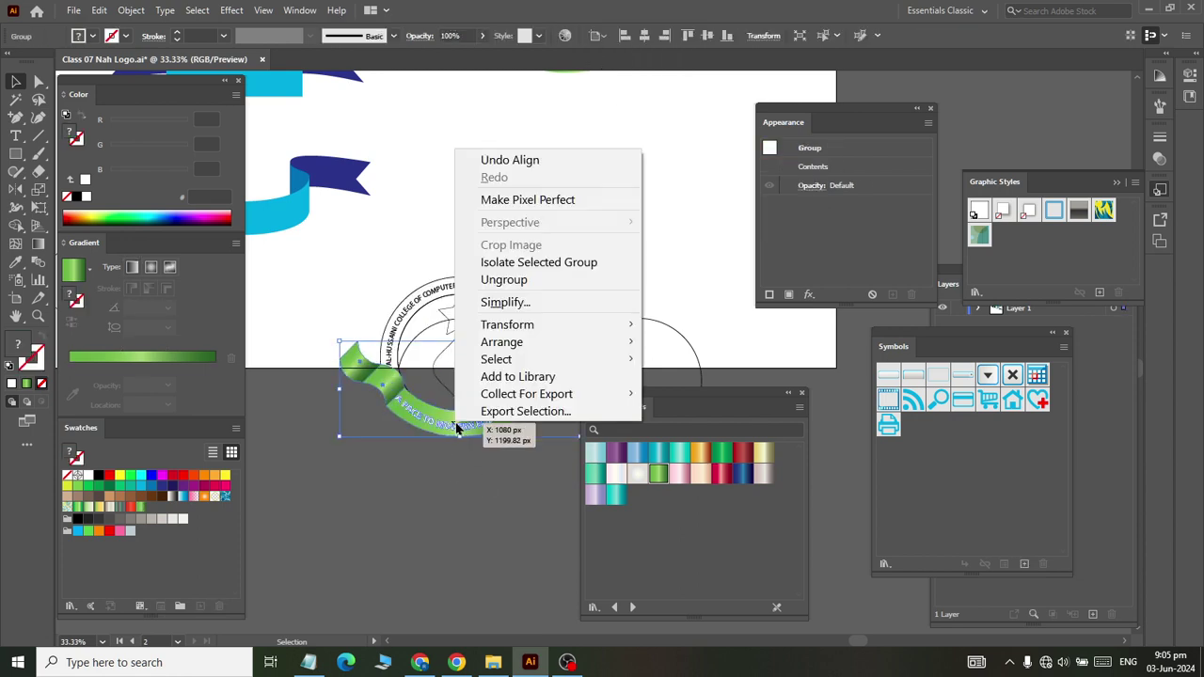
{"action": "left_click", "coordinate": [680, 395]}
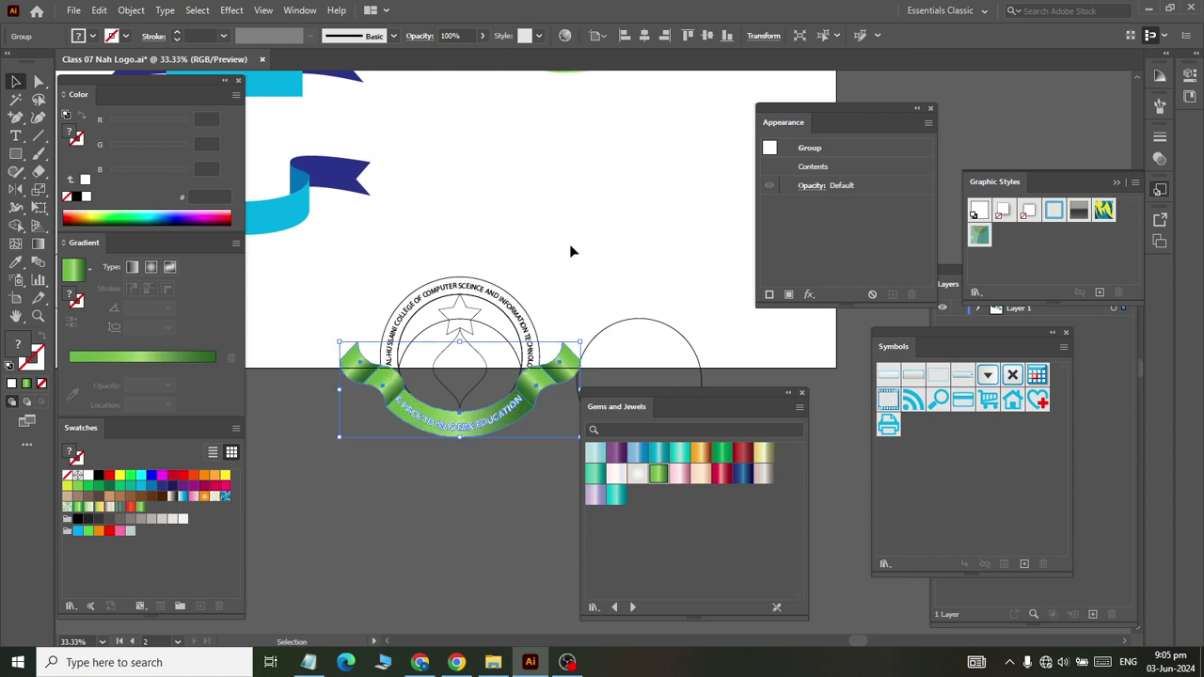
Shrink the ribbon slightly and nudge it down to sit snugly under the seal
{"action": "key", "text": "Down"}
{"action": "key", "text": "Down"}
{"action": "key", "text": "Down"}
{"action": "key", "text": "Down"}
{"action": "key", "text": "Down"}
{"action": "key", "text": "Down"}
{"action": "key", "text": "Down"}
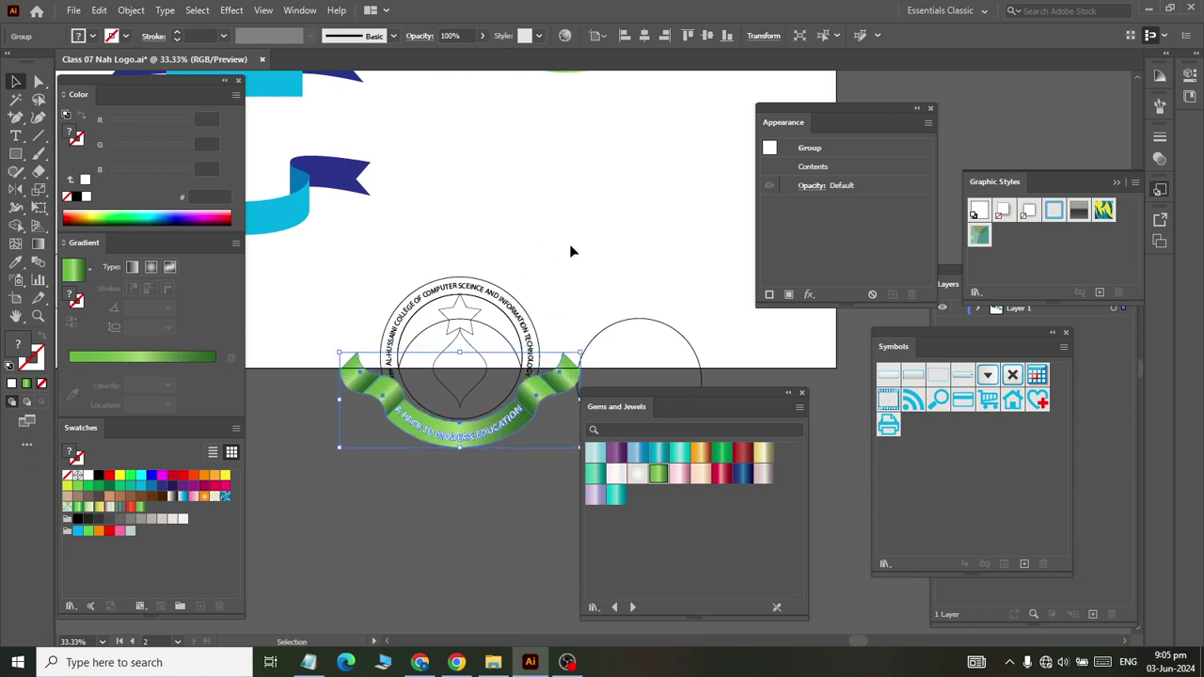
{"action": "scroll", "coordinate": [496, 382], "scroll_direction": "up", "scroll_amount": 3}
{"action": "scroll", "coordinate": [495, 382], "scroll_direction": "up", "scroll_amount": 2}
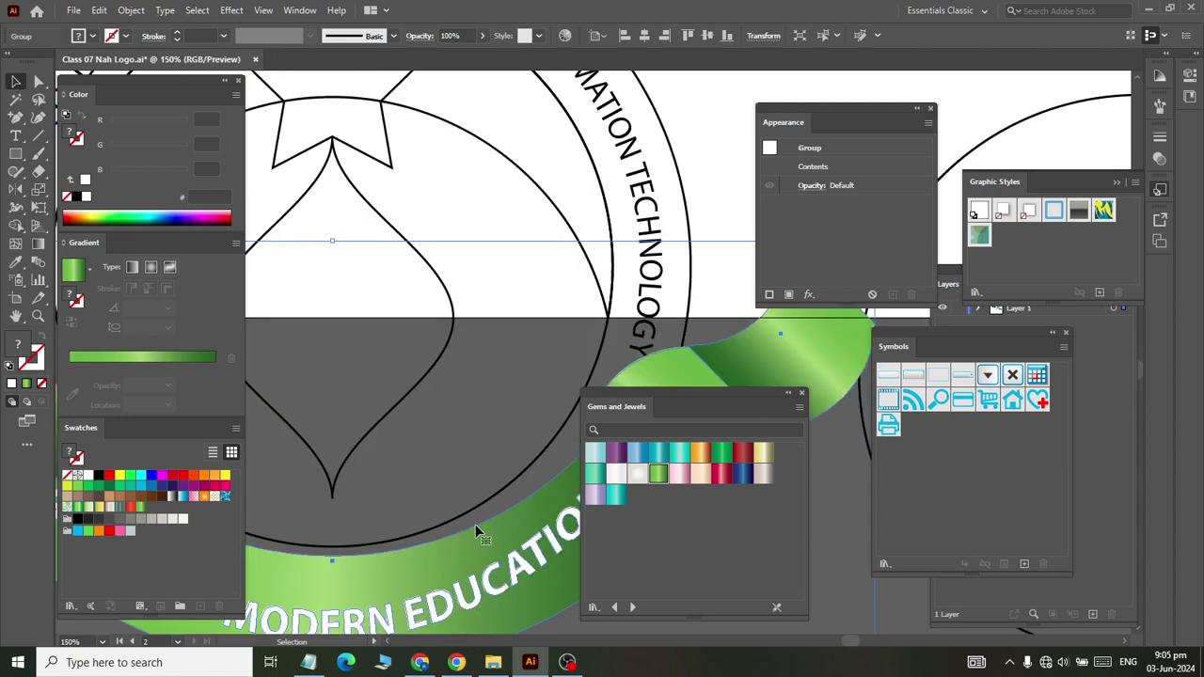
{"action": "scroll", "coordinate": [480, 531], "scroll_direction": "down", "scroll_amount": 4}
{"action": "left_click_drag", "start_coordinate": [426, 563], "coordinate": [423, 532]}
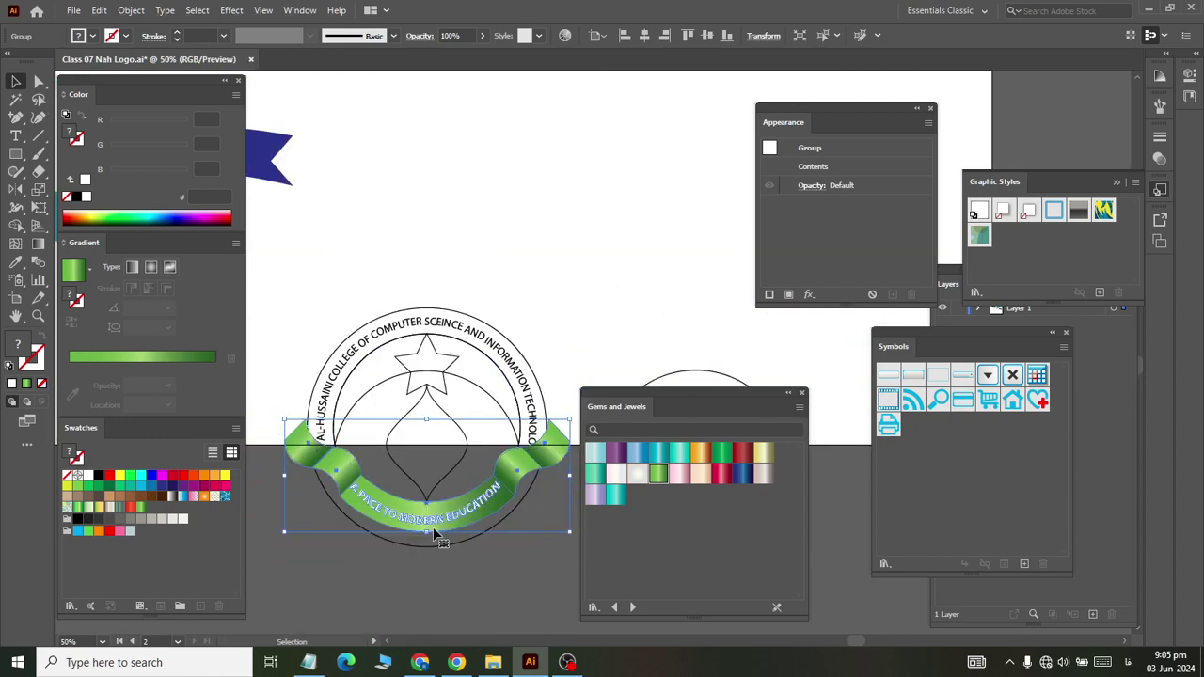
{"action": "left_click_drag", "start_coordinate": [433, 521], "coordinate": [434, 533]}
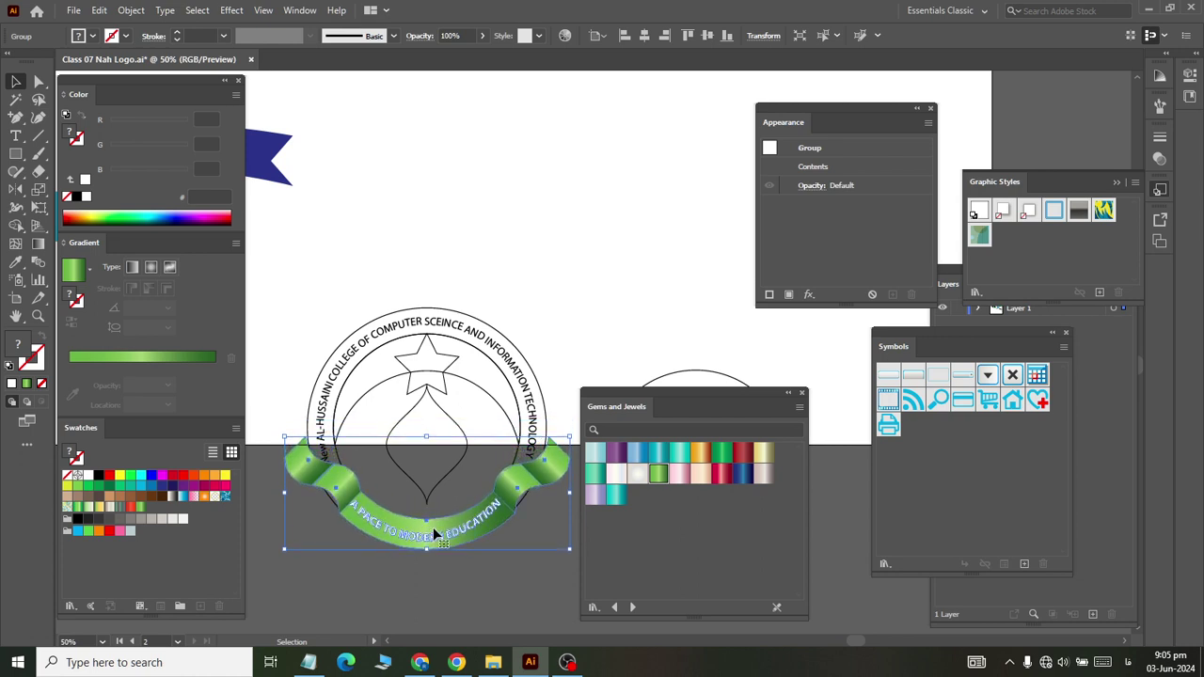
{"action": "key", "text": "Down"}
{"action": "key", "text": "Down"}
{"action": "key", "text": "Down"}
{"action": "key", "text": "Down"}
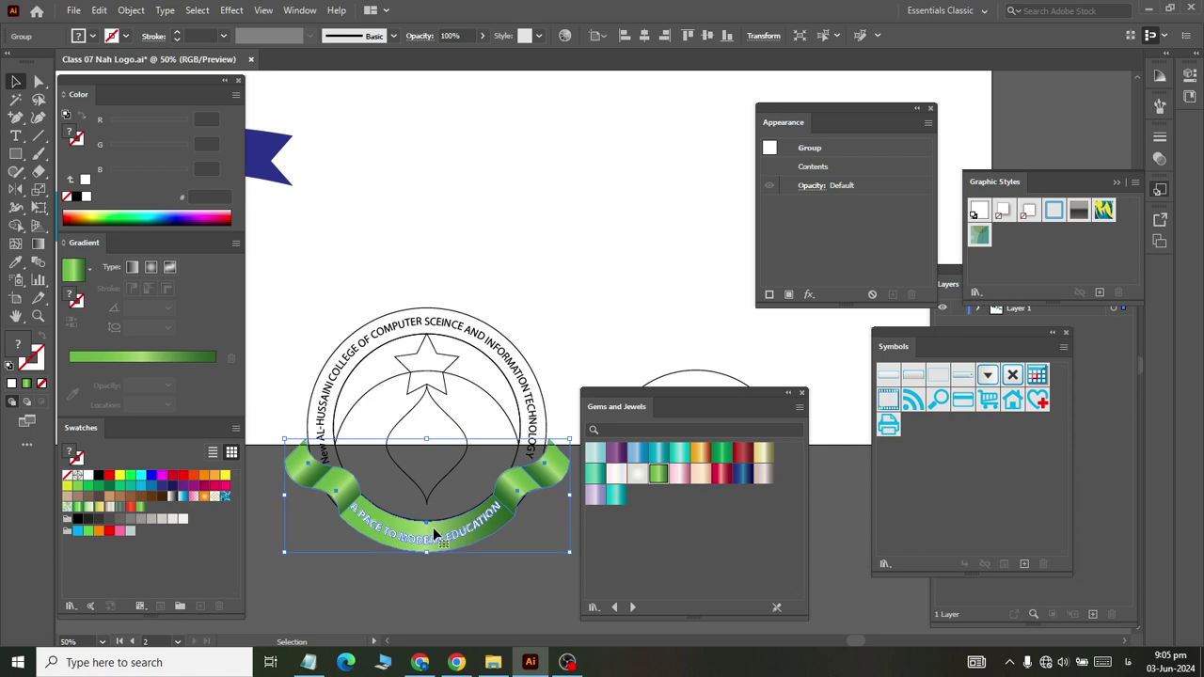
{"action": "key", "text": "Down"}
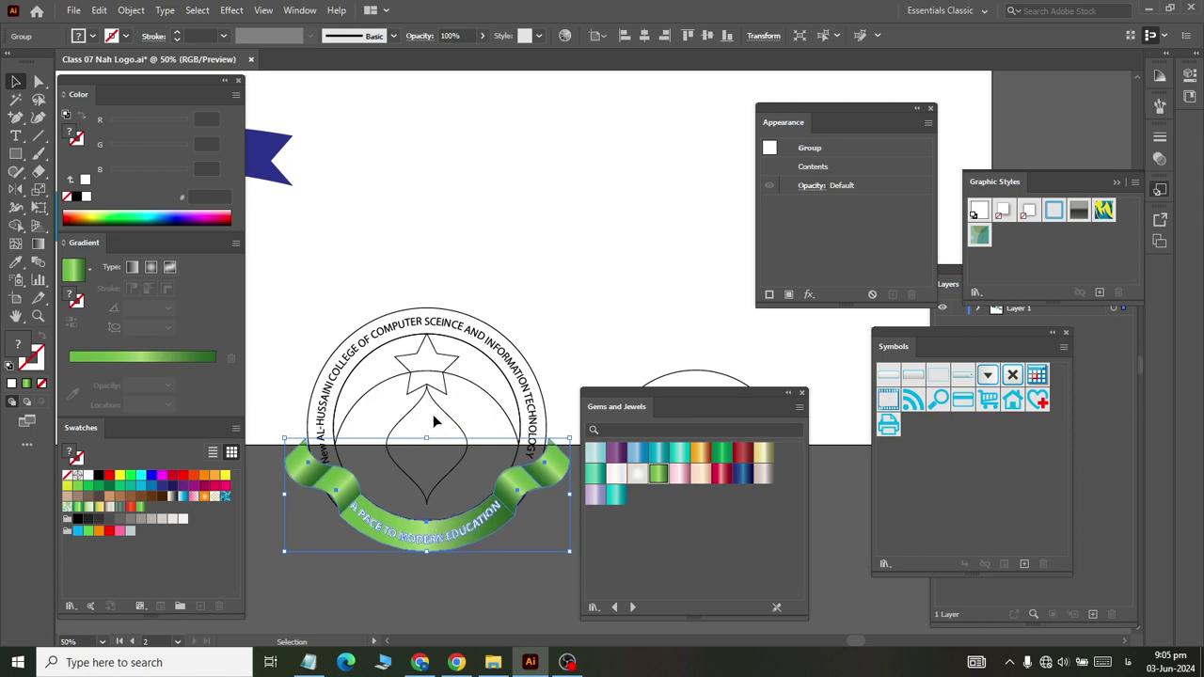
{"action": "left_click", "coordinate": [483, 215]}
{"action": "key", "text": "a"}
{"action": "key", "text": "v"}
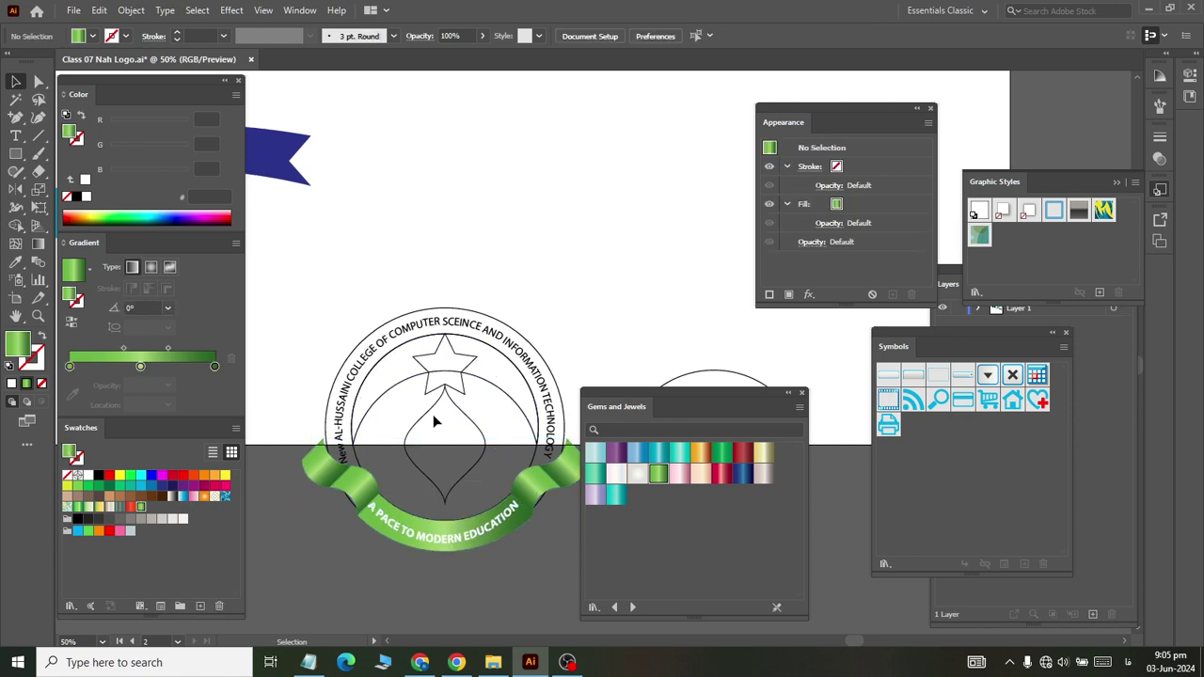
Select the whole emblem and move it up onto the artboard
{"action": "scroll", "coordinate": [433, 414], "scroll_direction": "down", "scroll_amount": 3}
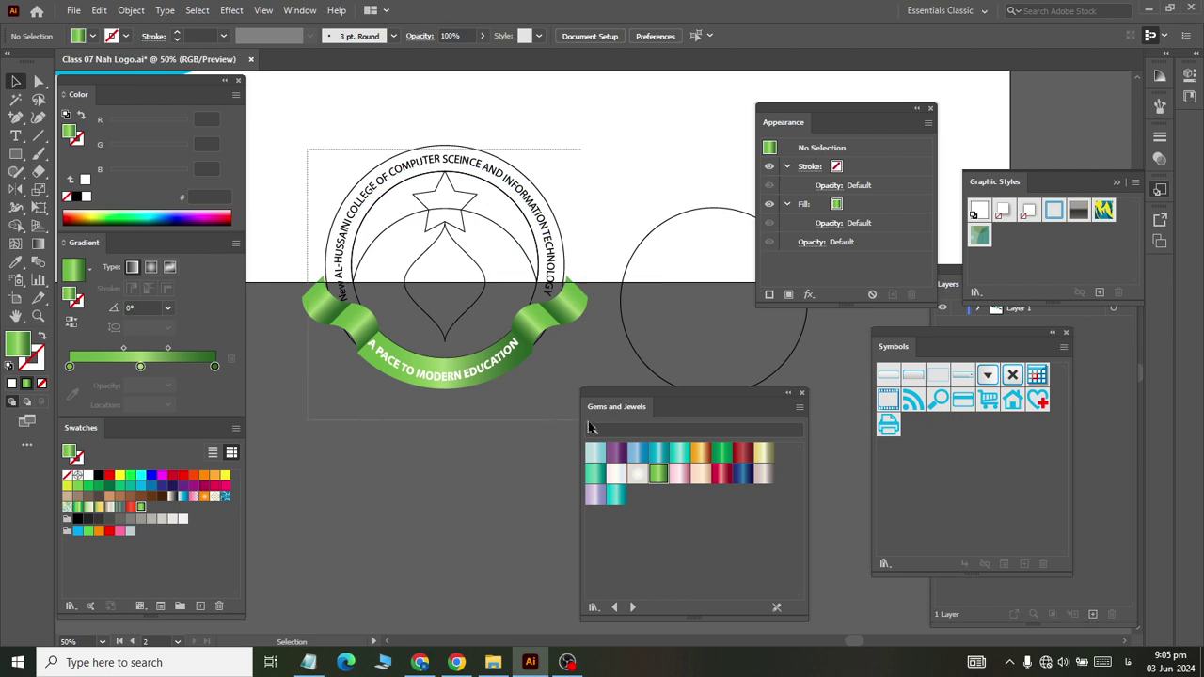
{"action": "left_click_drag", "start_coordinate": [313, 185], "coordinate": [593, 284]}
{"action": "scroll", "coordinate": [484, 284], "scroll_direction": "up", "scroll_amount": 1}
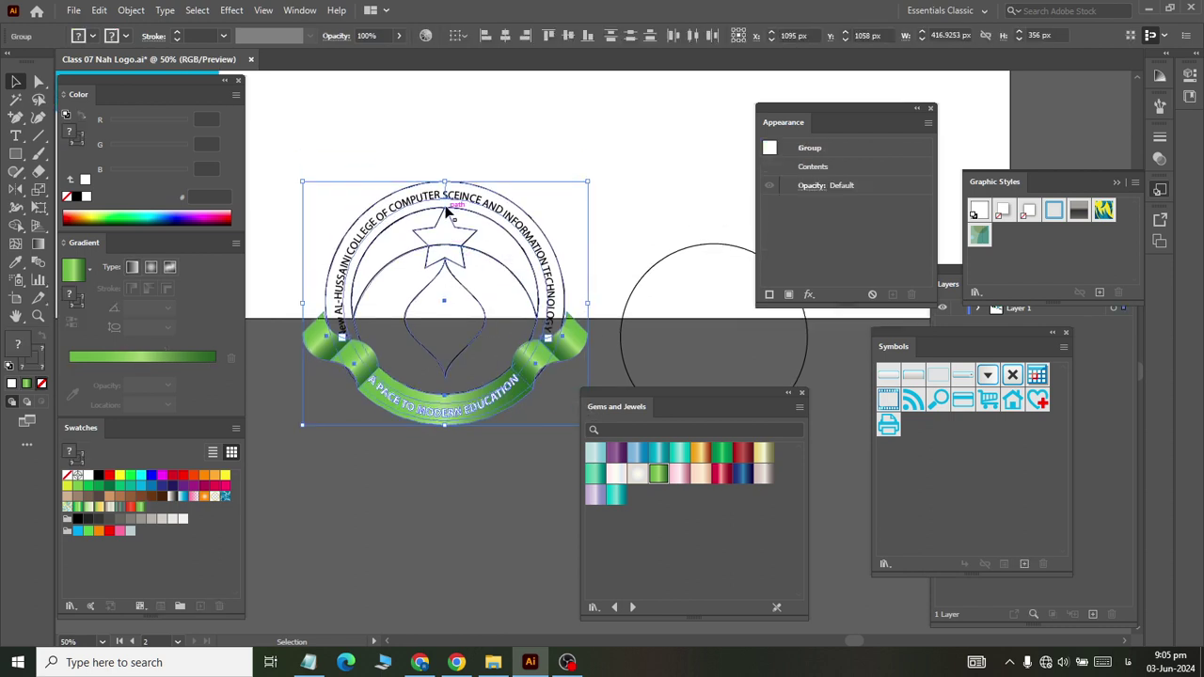
{"action": "left_click_drag", "start_coordinate": [273, 174], "coordinate": [576, 442]}
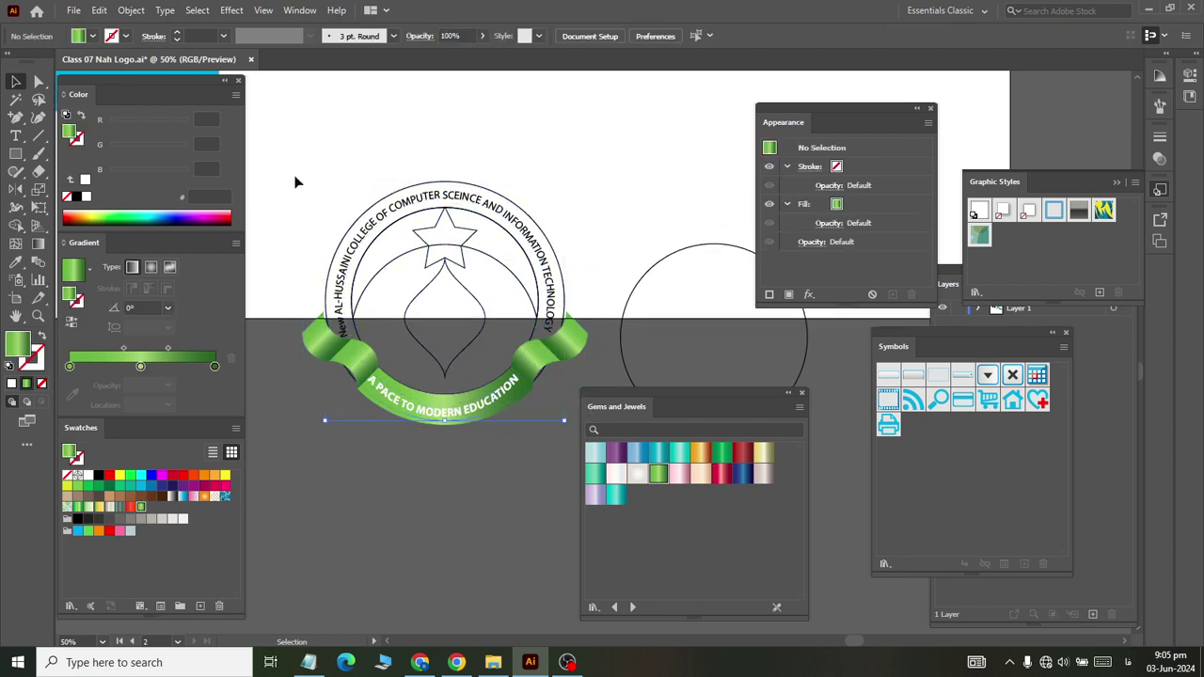
{"action": "left_click_drag", "start_coordinate": [274, 174], "coordinate": [576, 441]}
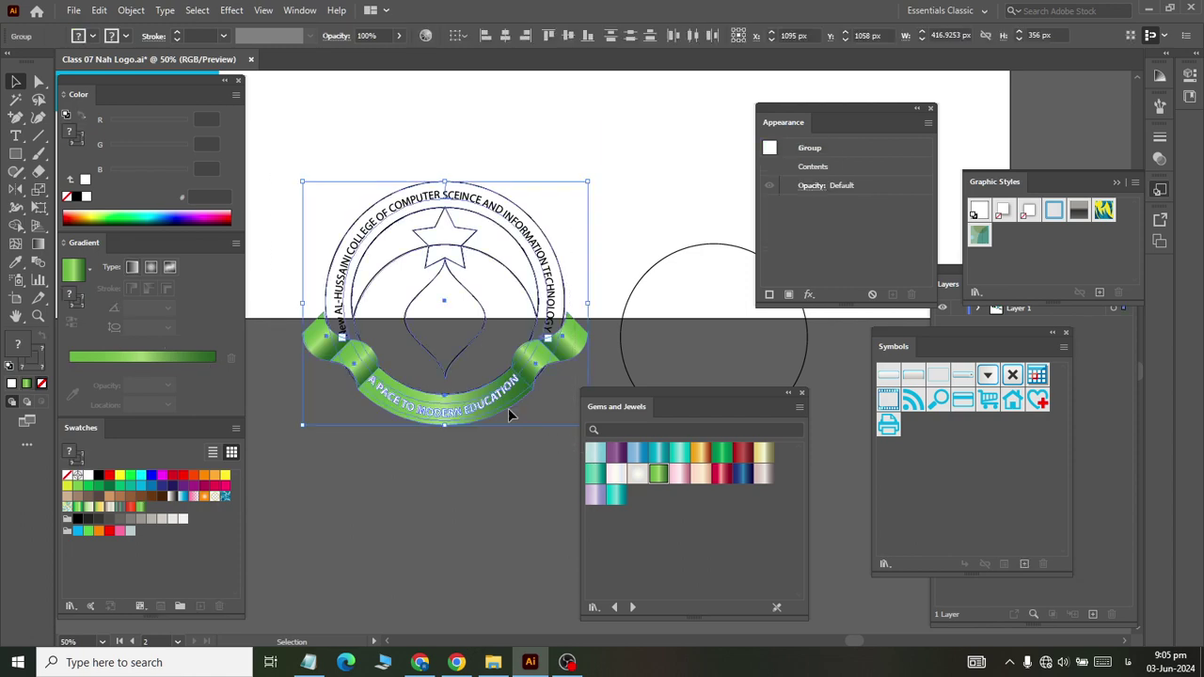
{"action": "left_click_drag", "start_coordinate": [489, 406], "coordinate": [565, 193]}
{"action": "scroll", "coordinate": [565, 192], "scroll_direction": "up", "scroll_amount": 2}
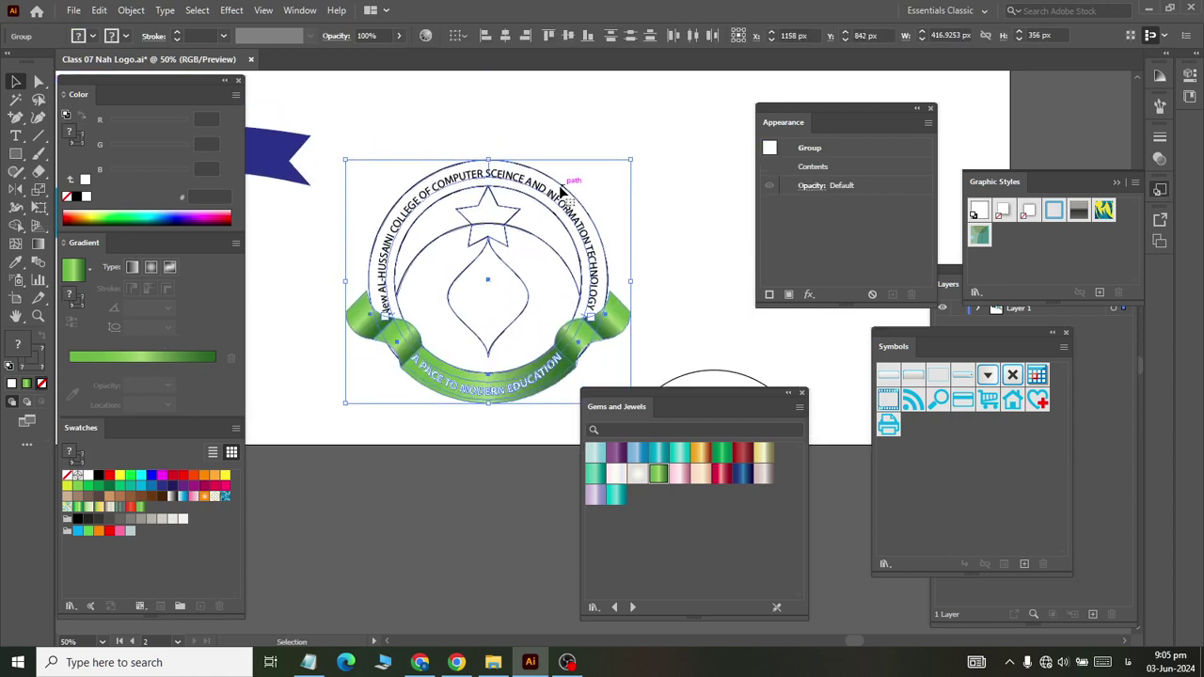
{"action": "scroll", "coordinate": [555, 229], "scroll_direction": "up", "scroll_amount": 1}
{"action": "key", "text": "a"}
{"action": "left_click", "coordinate": [583, 224]}
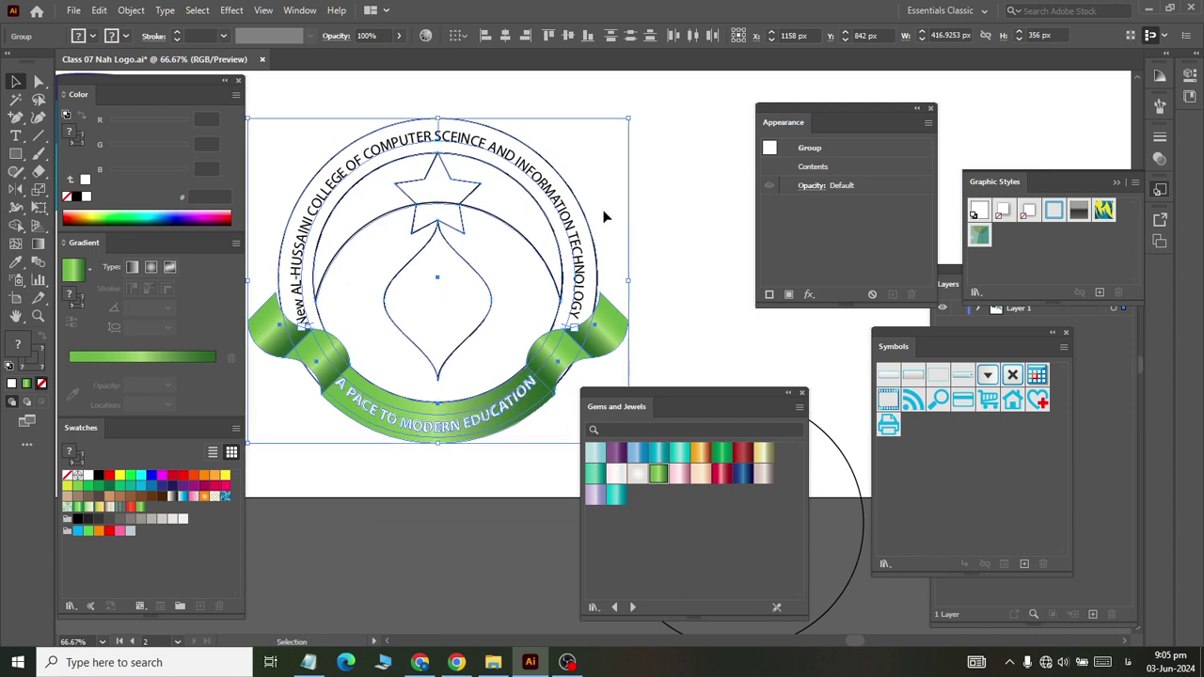
{"action": "key", "text": "v"}
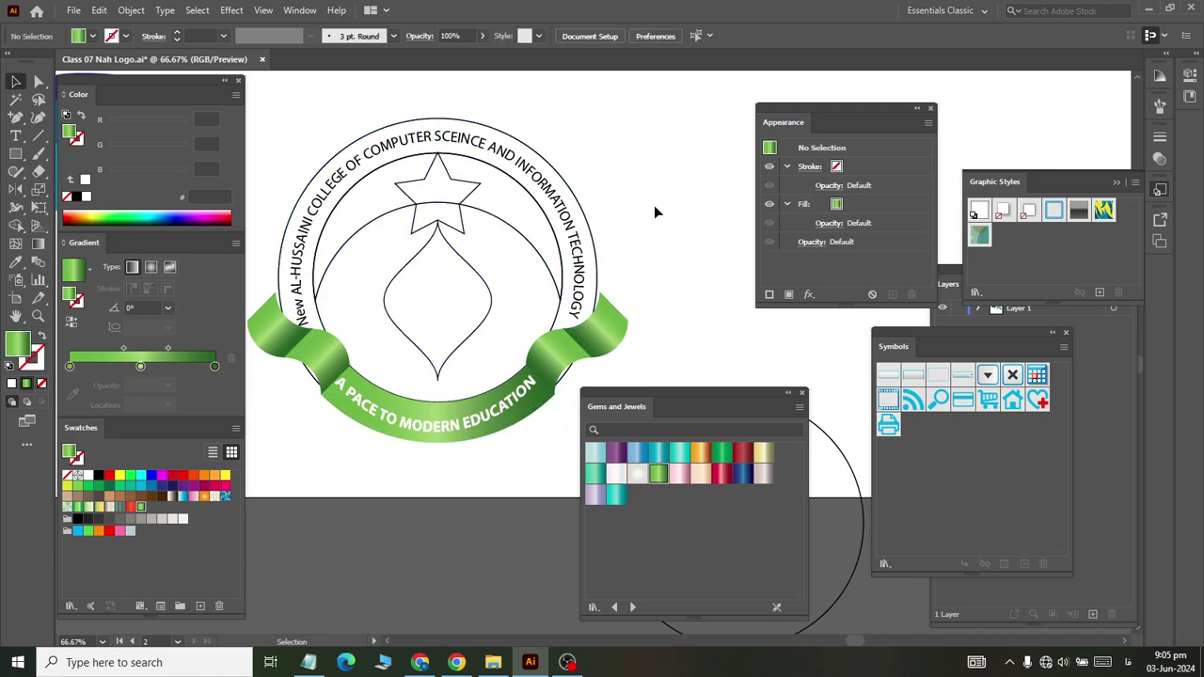